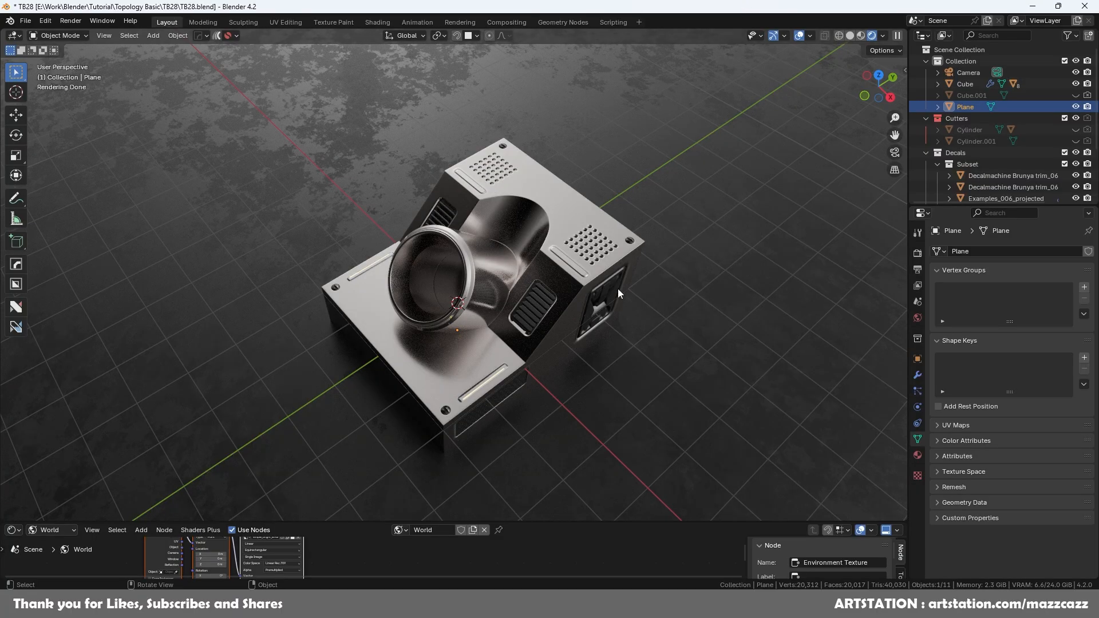
{"action": "middle_click_drag", "start_coordinate": [632, 246], "coordinate": [516, 324]}
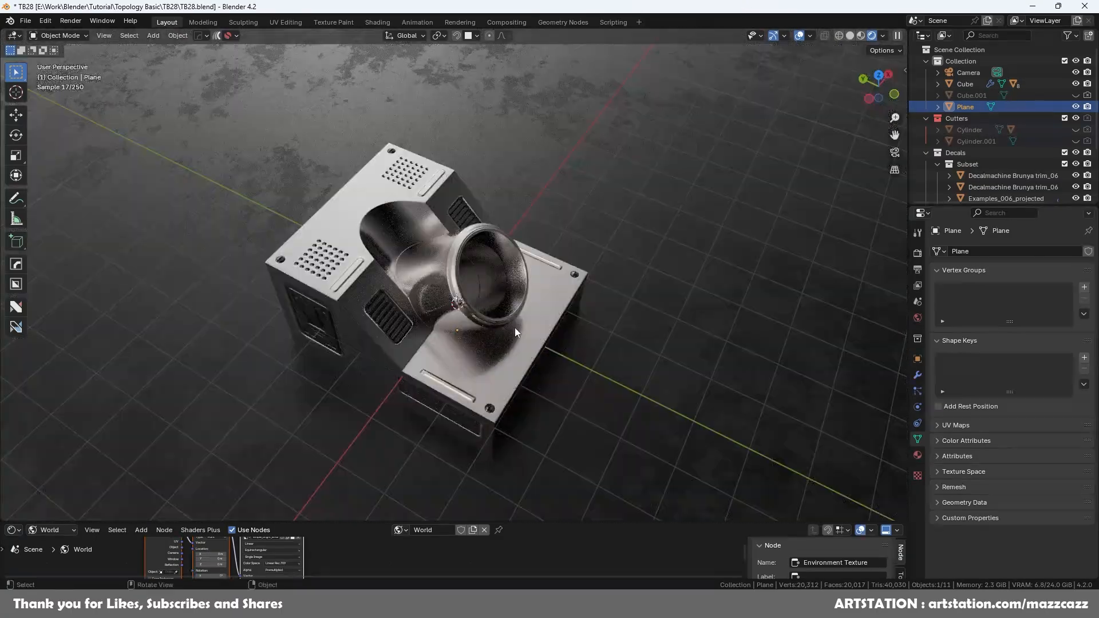
{"action": "middle_click_drag", "start_coordinate": [471, 374], "coordinate": [517, 369]}
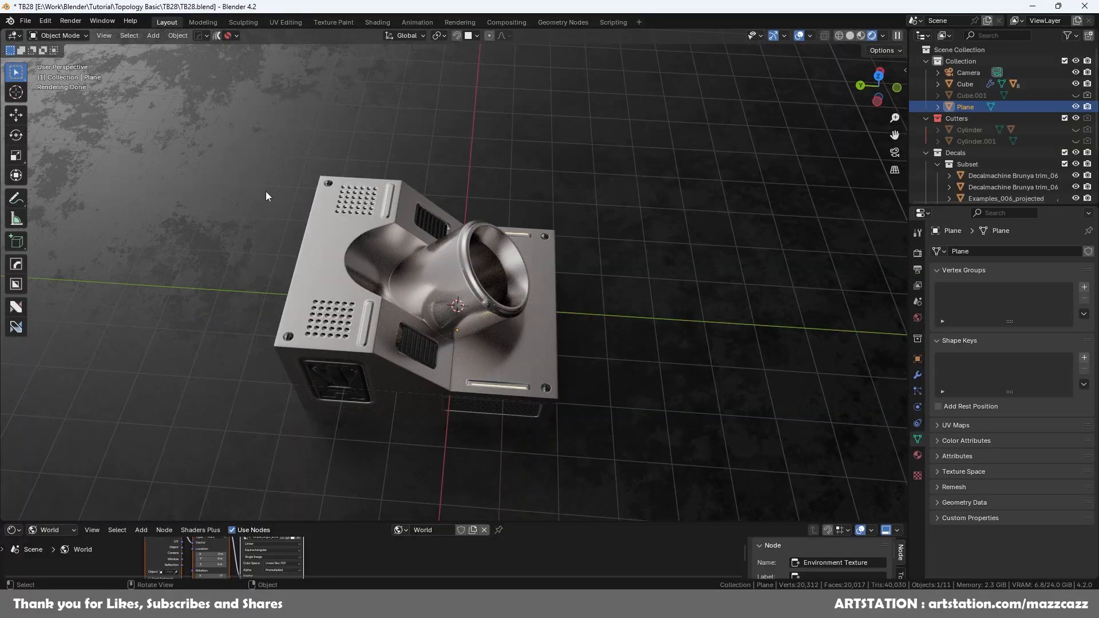
{"action": "middle_click_drag", "start_coordinate": [581, 313], "coordinate": [428, 290]}
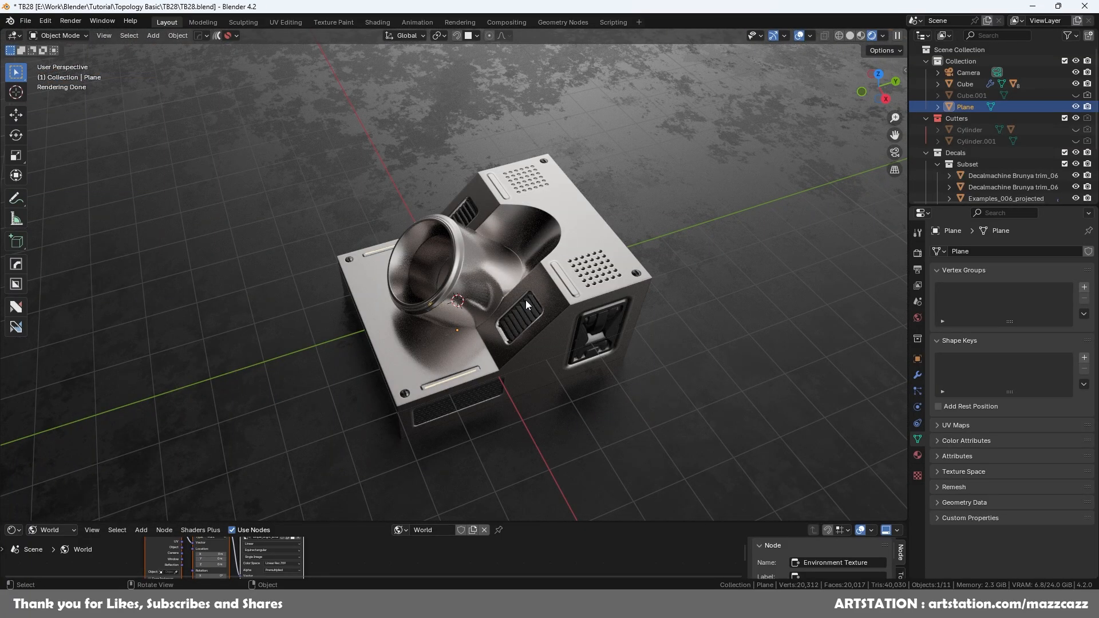
{"action": "middle_click_drag", "start_coordinate": [568, 342], "coordinate": [600, 339]}
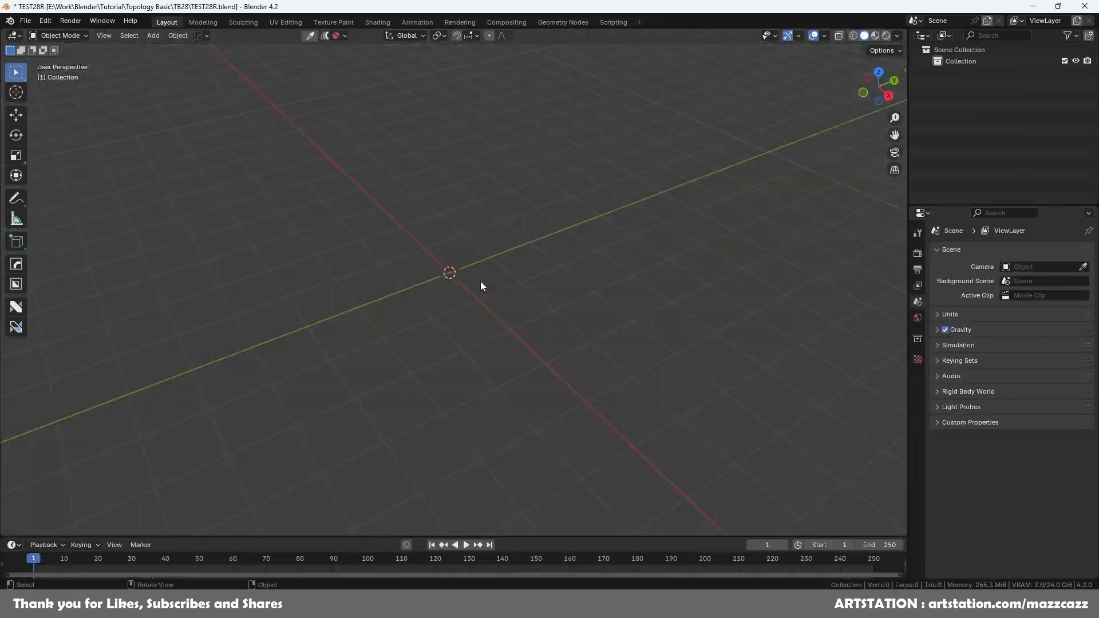
- Add a cube at the world origin and scale it uniformly by 2
{"action": "key", "text": "shift+a"}
{"action": "mouse_move", "coordinate": [481, 284]}
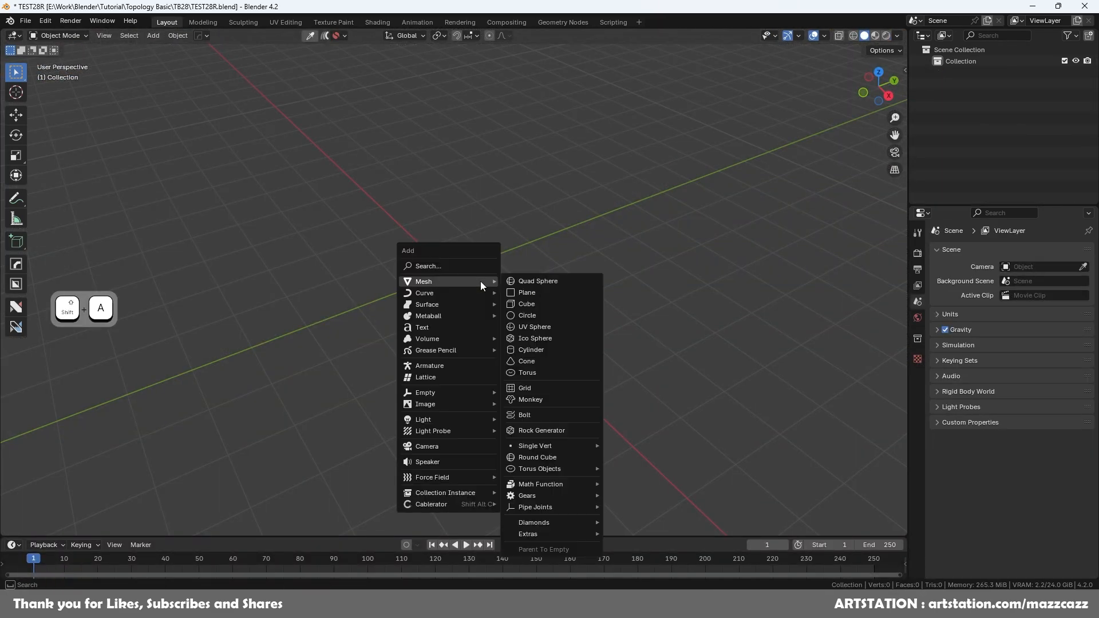
{"action": "left_click", "coordinate": [545, 309]}
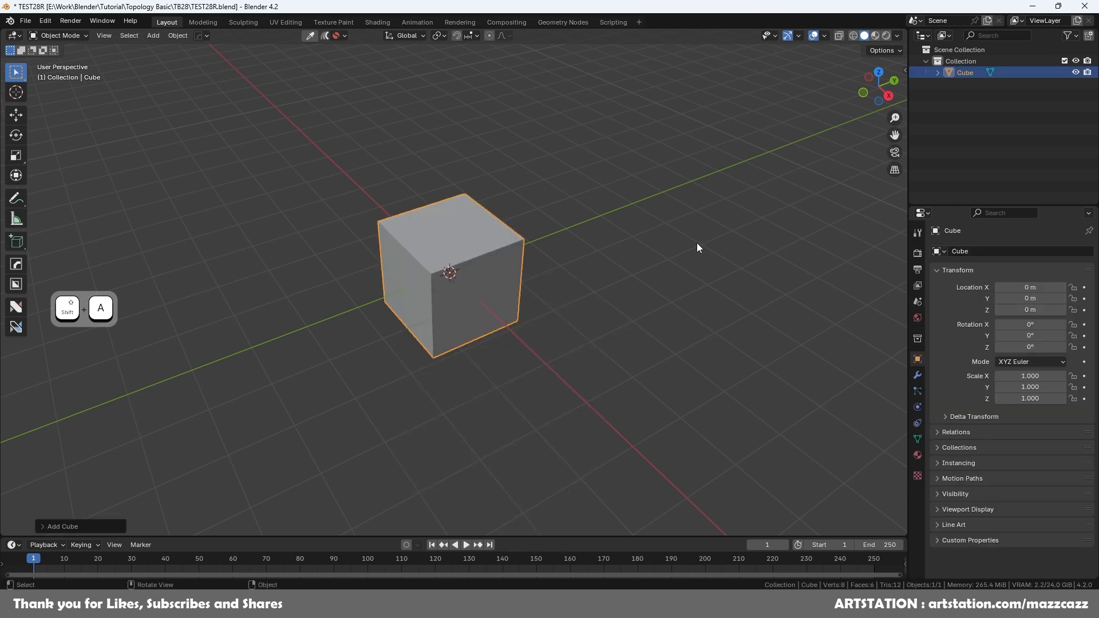
{"action": "left_click", "coordinate": [879, 73]}
{"action": "key", "text": "s"}
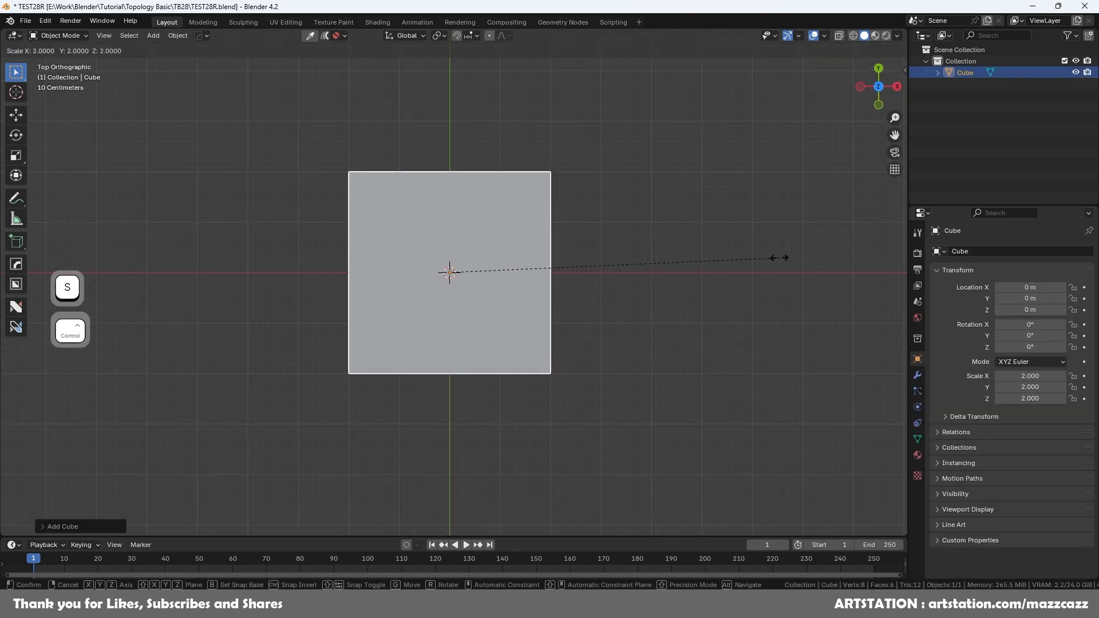
{"action": "left_click", "coordinate": [780, 258]}
- Flatten the cube into a slab by scaling it 0.3 along the Z axis
{"action": "left_click", "coordinate": [878, 105]}
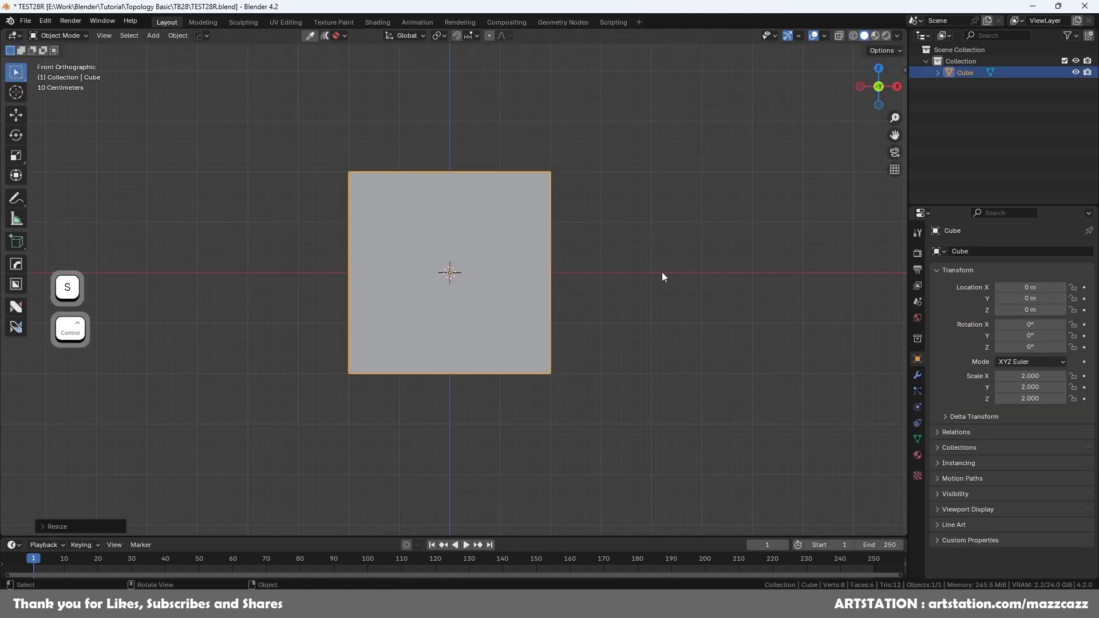
{"action": "key", "text": "s"}
{"action": "key", "text": "z"}
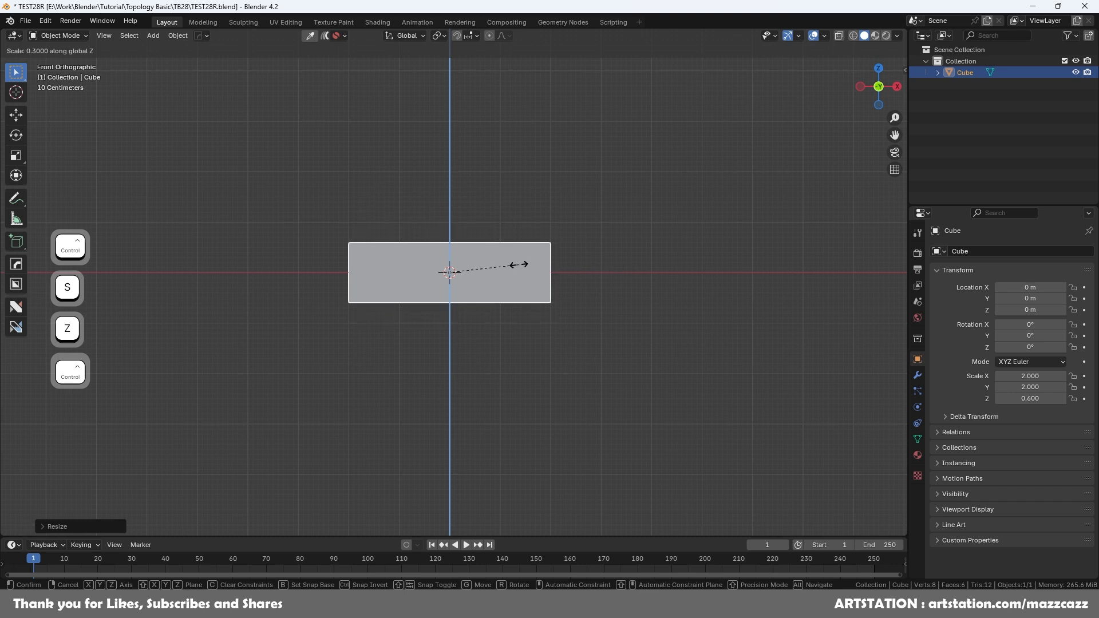
{"action": "left_click", "coordinate": [519, 265]}
{"action": "middle_click_drag", "start_coordinate": [519, 264], "coordinate": [497, 321]}
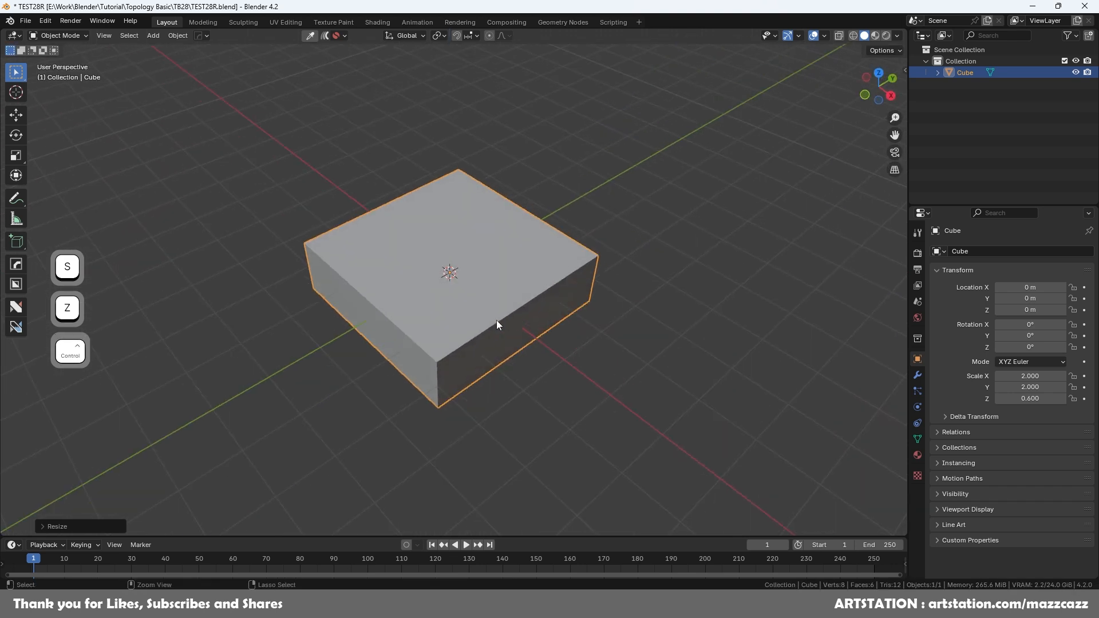
- Apply the slab's scale and save the file
{"action": "key", "text": "ctrl+a"}
{"action": "left_click", "coordinate": [496, 321]}
{"action": "key", "text": "ctrl+s"}
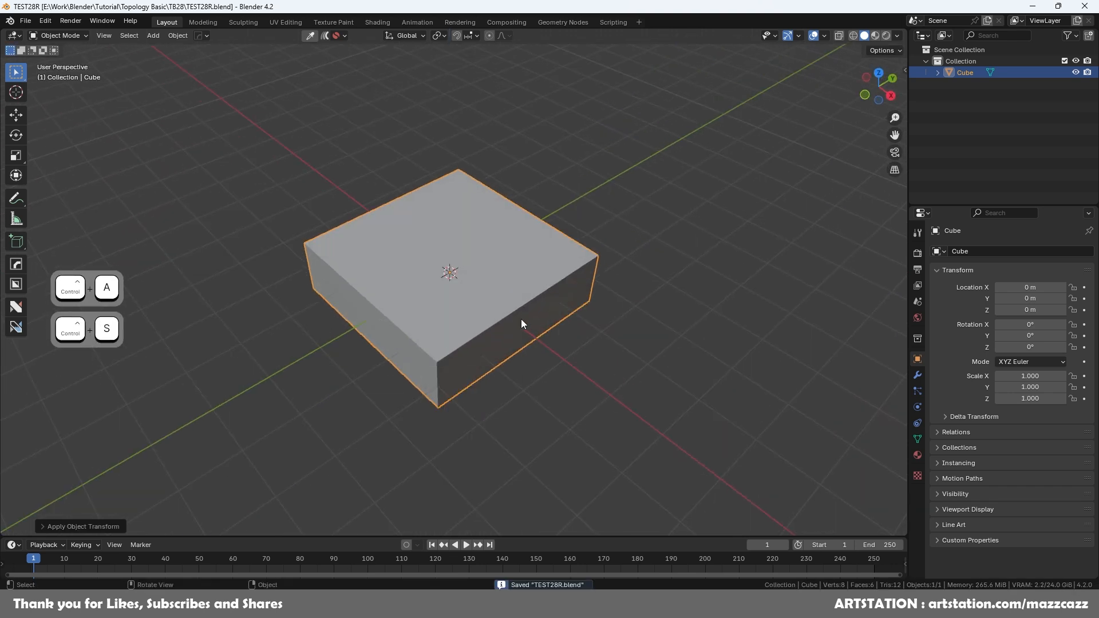
- Cut one centred edge loop through the slab parallel to the X axis, splitting it into two equal halves along Y
{"action": "key", "text": "Tab"}
{"action": "key", "text": "ctrl+r"}
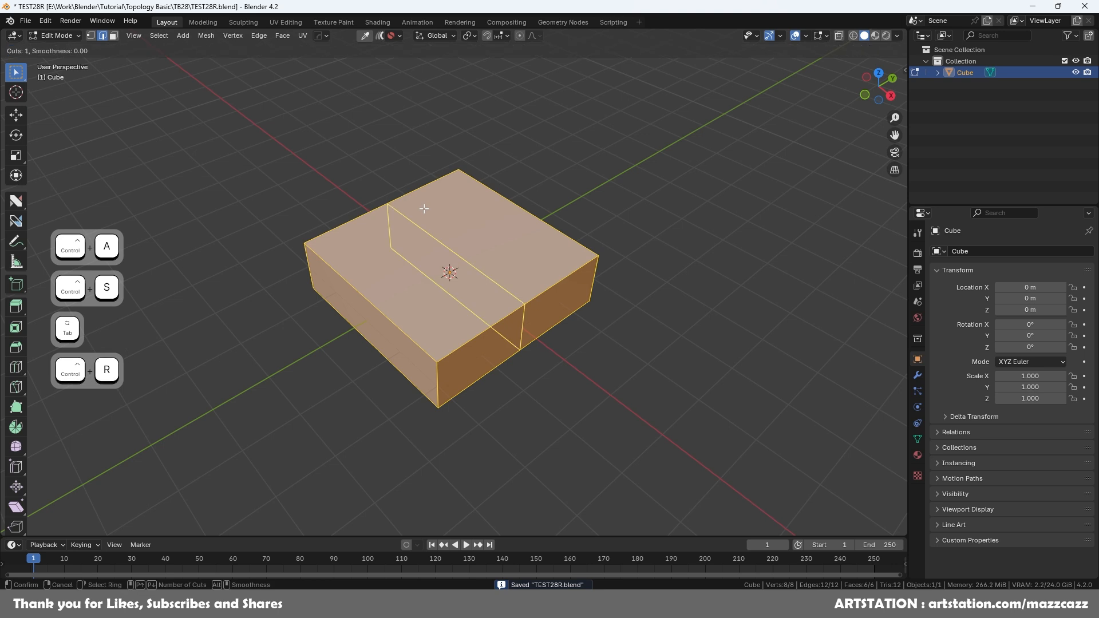
{"action": "left_click", "coordinate": [424, 209]}
{"action": "right_click", "coordinate": [424, 209]}
{"action": "middle_click_drag", "start_coordinate": [638, 236], "coordinate": [568, 242]}
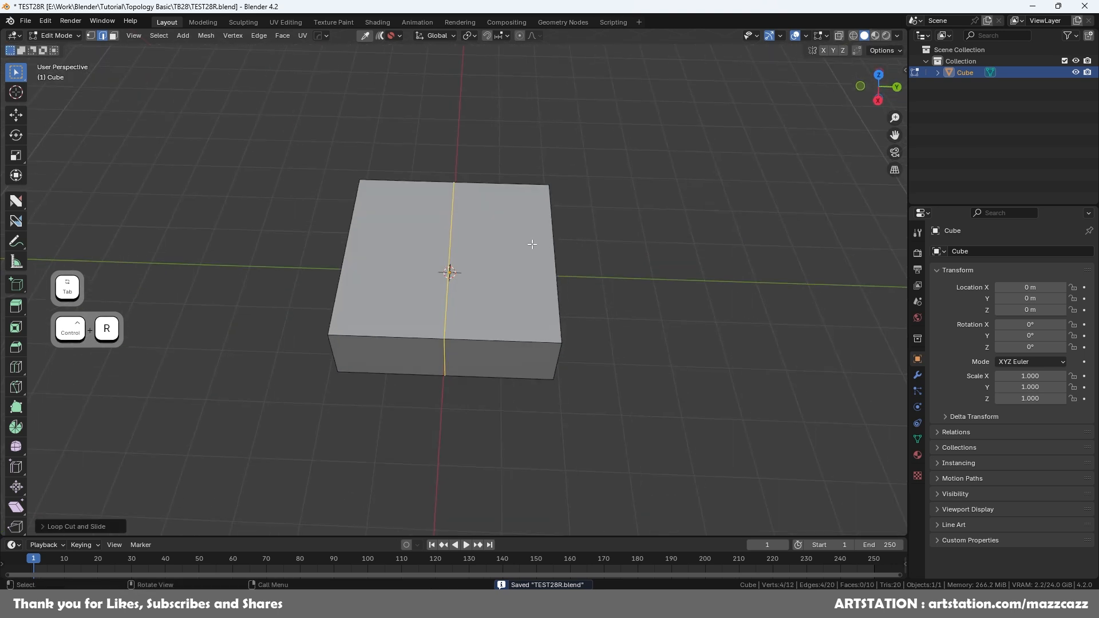
- Extrude the top face of the slab's +Y half upward by 0.8 m
{"action": "key", "text": "Tab"}
{"action": "left_click", "coordinate": [523, 255]}
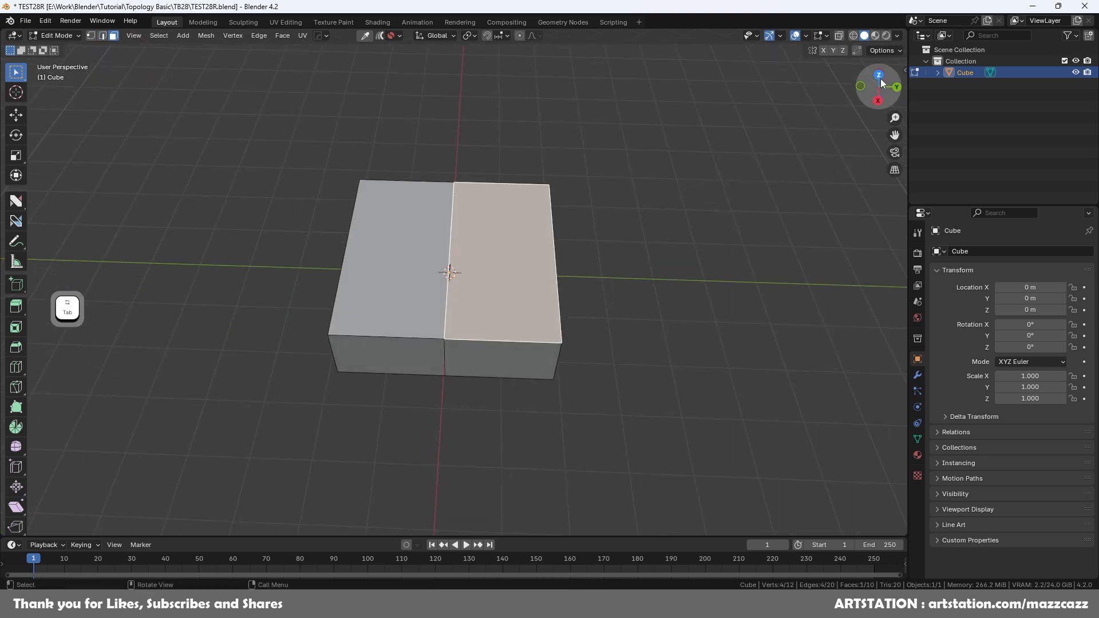
{"action": "left_click", "coordinate": [879, 102]}
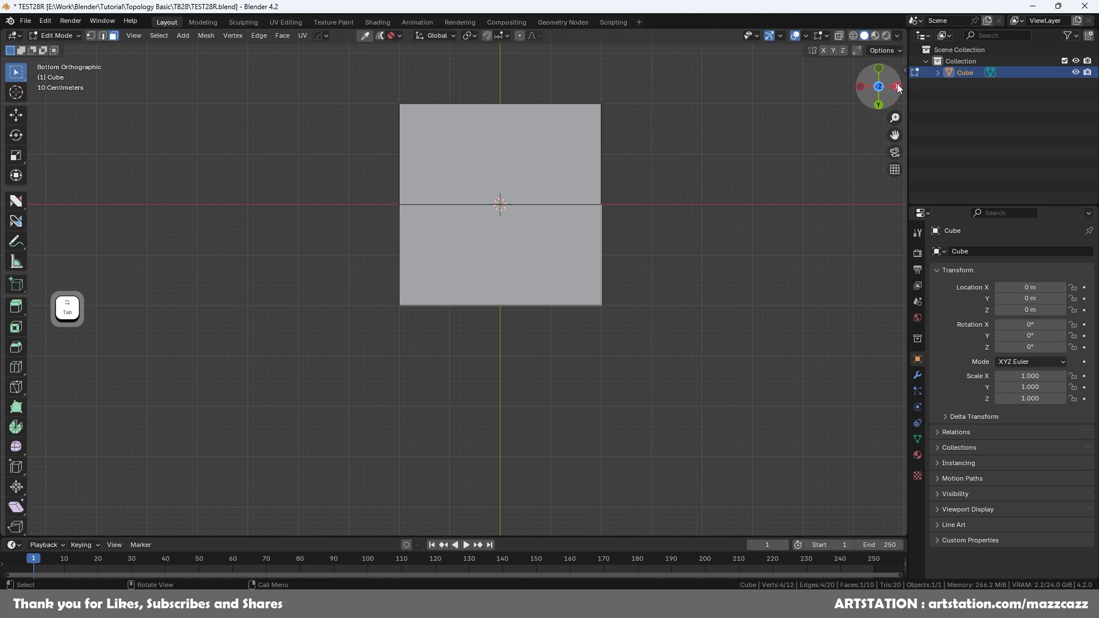
{"action": "left_click", "coordinate": [898, 87]}
{"action": "key", "text": "e"}
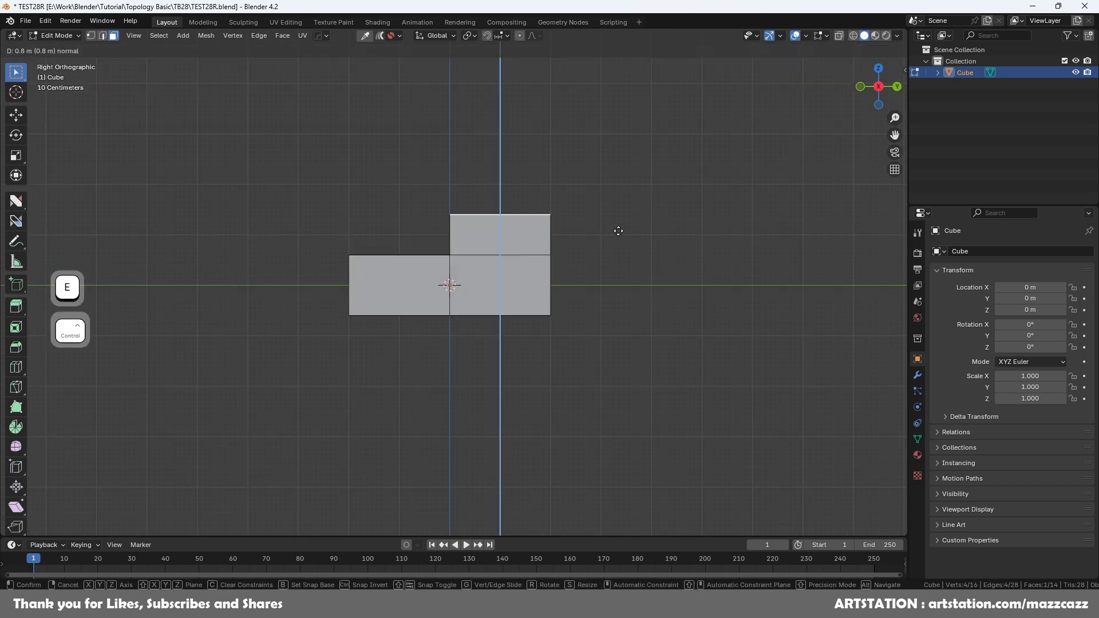
{"action": "left_click", "coordinate": [619, 231]}
- Move the raised block's inner top edge 1 m along the Y axis to form a slope down to the lower half
{"action": "middle_click_drag", "start_coordinate": [529, 236], "coordinate": [541, 286]}
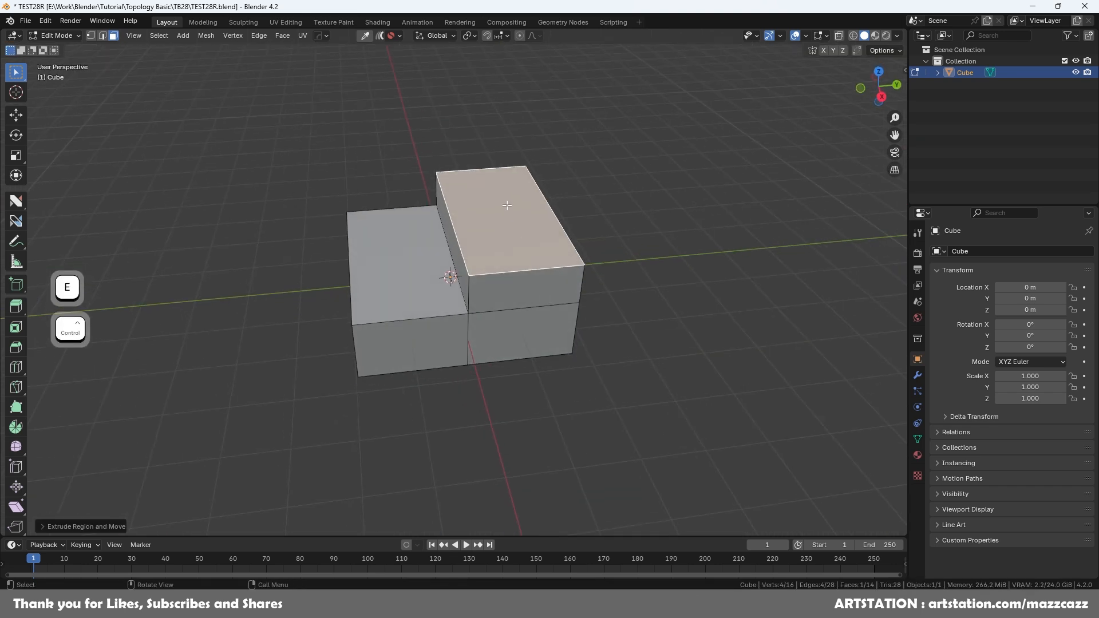
{"action": "key", "text": "Tab"}
{"action": "left_click", "coordinate": [465, 237]}
{"action": "left_click", "coordinate": [883, 98]}
{"action": "key", "text": "g"}
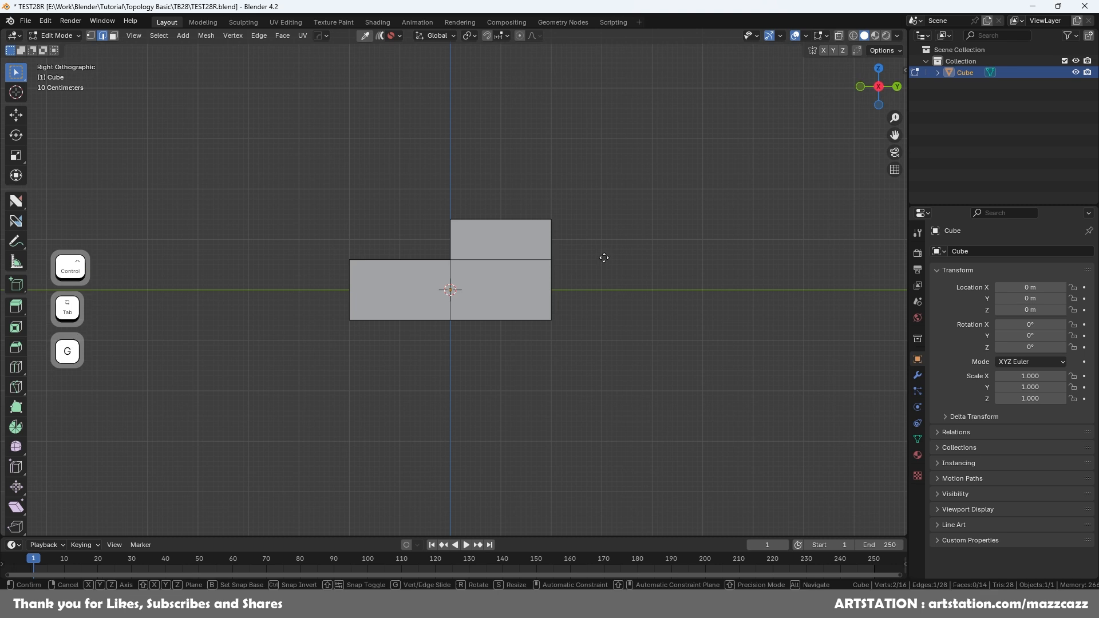
{"action": "key", "text": "y"}
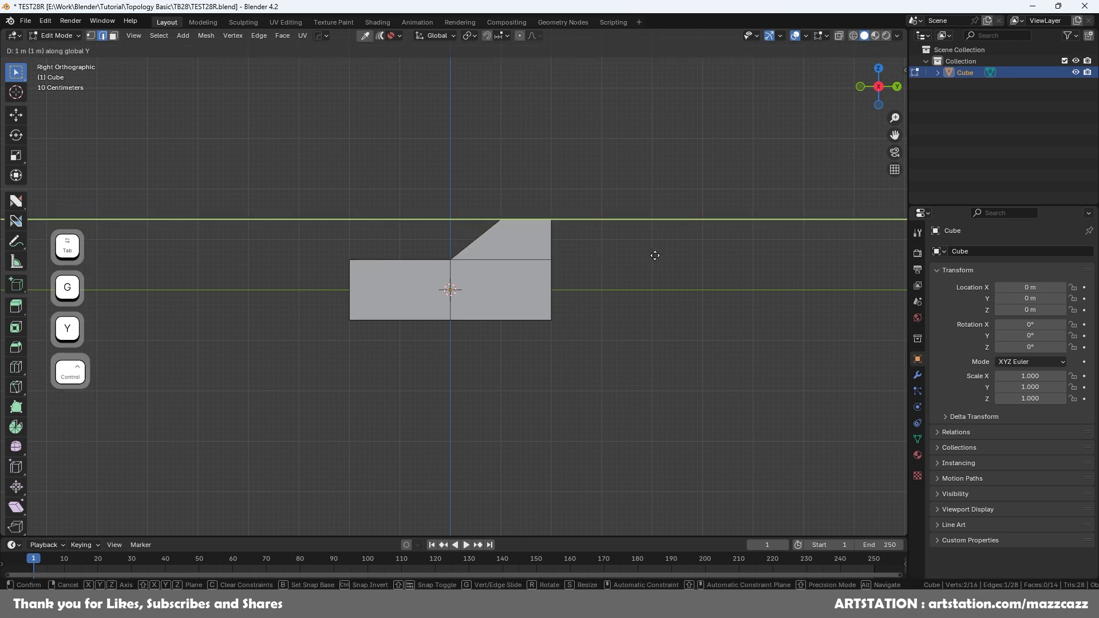
{"action": "left_click", "coordinate": [655, 256]}
- Extend the block by moving the two faces at its tall +Y end 0.7 m outward along Y
{"action": "middle_click_drag", "start_coordinate": [574, 260], "coordinate": [497, 285]}
{"action": "key", "text": "Tab"}
{"action": "left_click", "coordinate": [556, 252]}
{"action": "left_click", "coordinate": [566, 286], "text": "shift"}
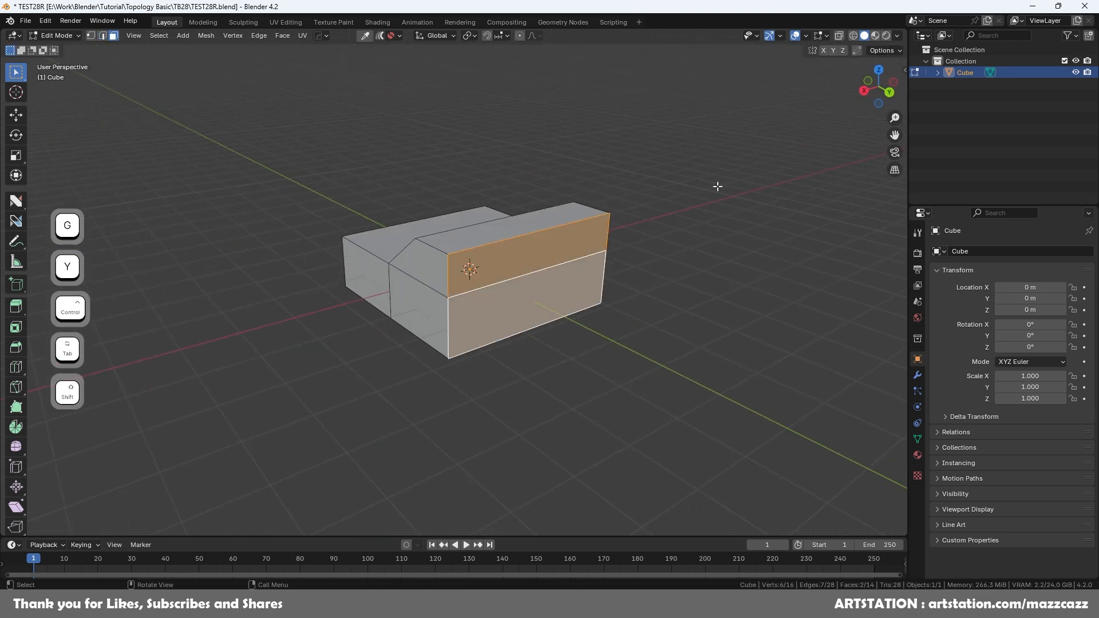
{"action": "left_click", "coordinate": [864, 91]}
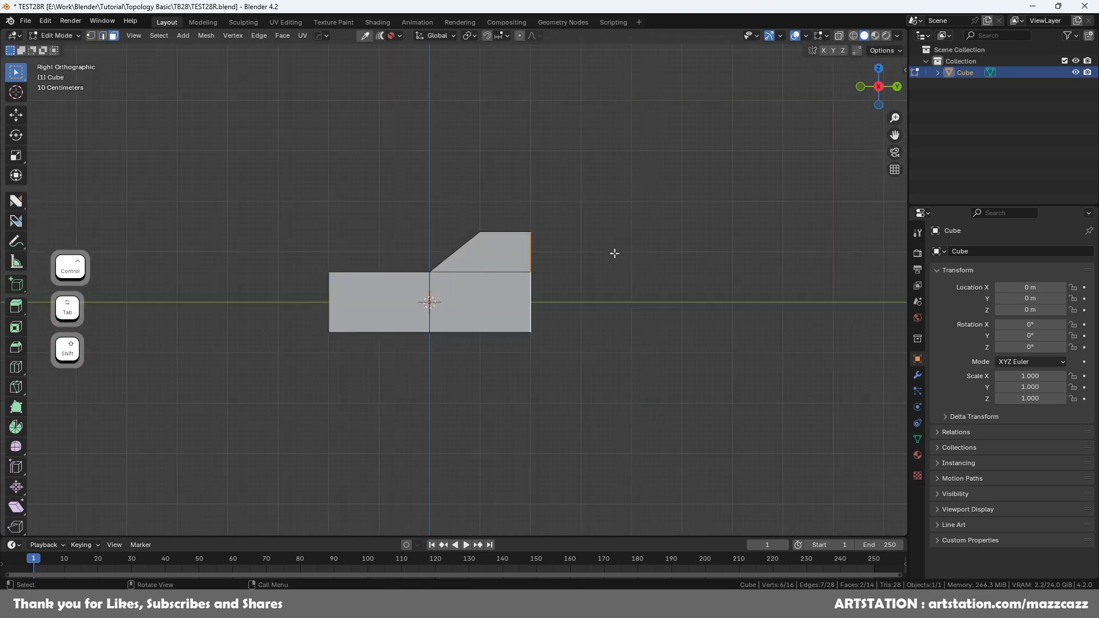
{"action": "key", "text": "g"}
{"action": "key", "text": "y"}
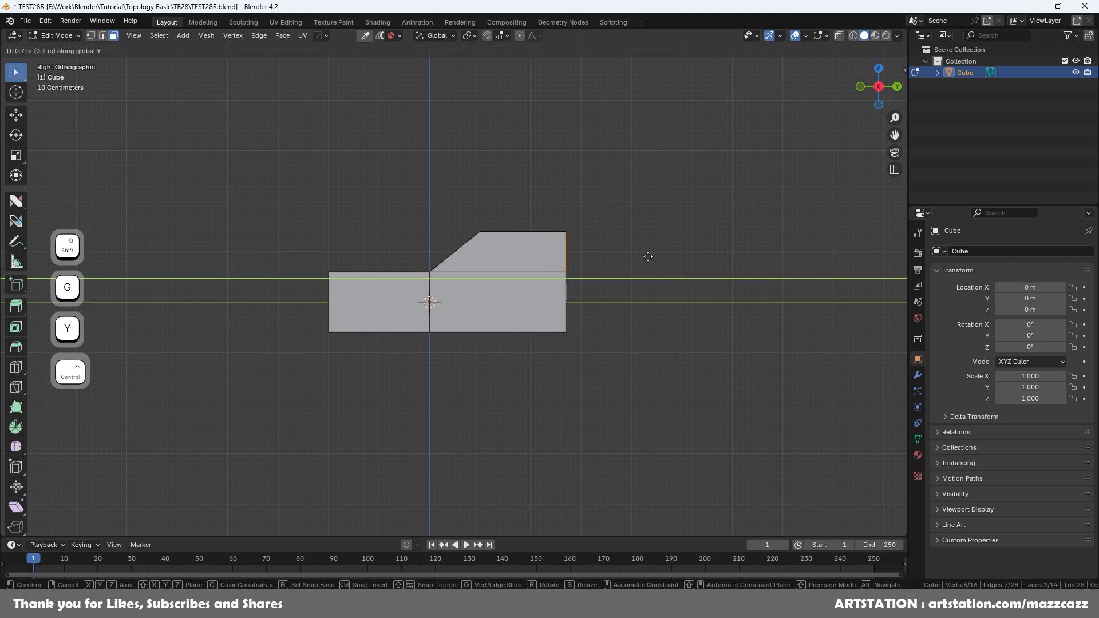
{"action": "left_click", "coordinate": [644, 257]}
- Return to Object Mode, apply the block's transform, and display its wireframe edges over the solid shading
{"action": "middle_click_drag", "start_coordinate": [644, 257], "coordinate": [567, 224]}
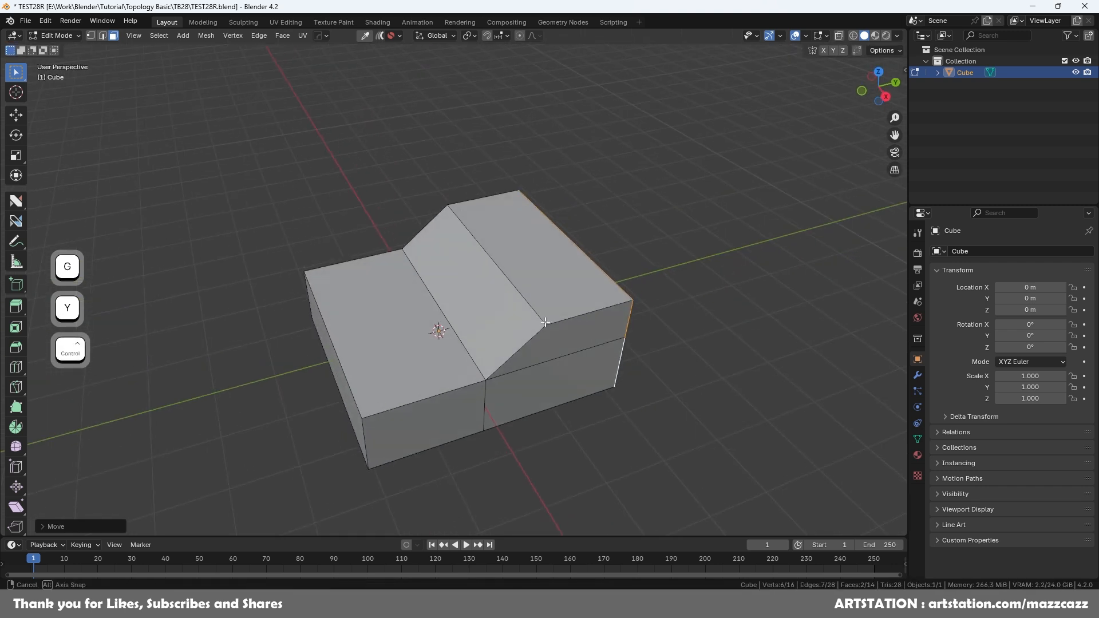
{"action": "key", "text": "Tab"}
{"action": "key", "text": "ctrl+a"}
{"action": "left_click", "coordinate": [550, 286]}
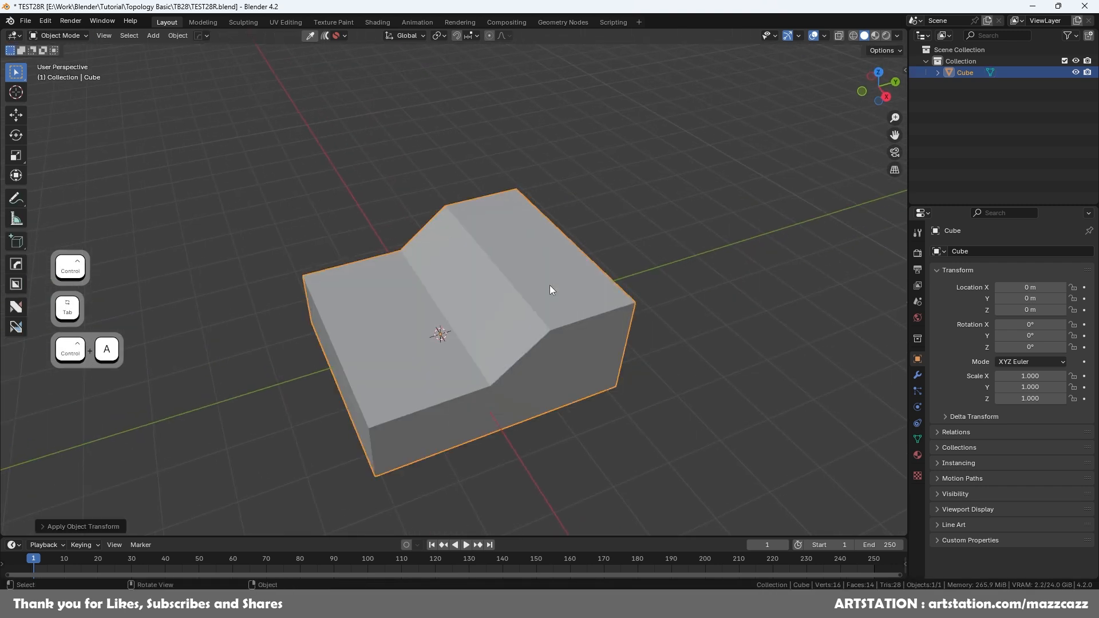
{"action": "left_click", "coordinate": [676, 253]}
{"action": "key", "text": "alt+v"}
{"action": "left_click", "coordinate": [505, 275]}
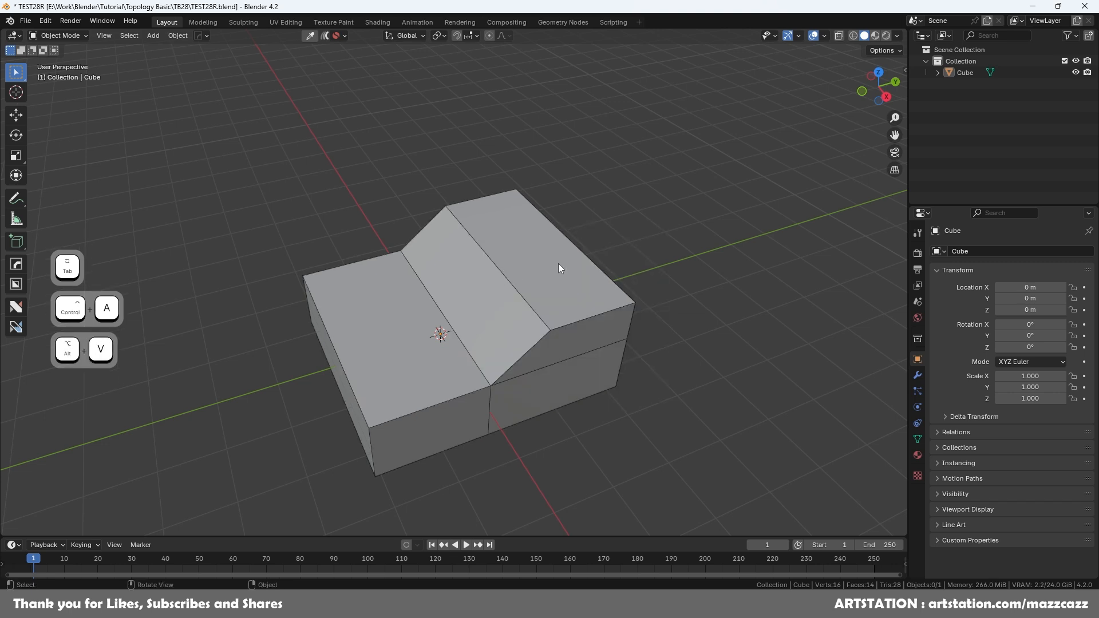
- Add a cylinder with 24 vertices at the world origin, keeping the 1 m radius and 2 m depth
{"action": "scroll", "coordinate": [600, 308], "scroll_direction": "down", "scroll_amount": 2}
{"action": "mouse_move", "coordinate": [573, 313]}
{"action": "middle_mouse_down"}
{"action": "mouse_move", "coordinate": [577, 300]}
{"action": "mouse_move", "coordinate": [539, 274]}
{"action": "mouse_move", "coordinate": [578, 263]}
{"action": "mouse_move", "coordinate": [585, 303]}
{"action": "middle_mouse_up"}
{"action": "scroll", "coordinate": [580, 315], "scroll_direction": "up", "scroll_amount": 2}
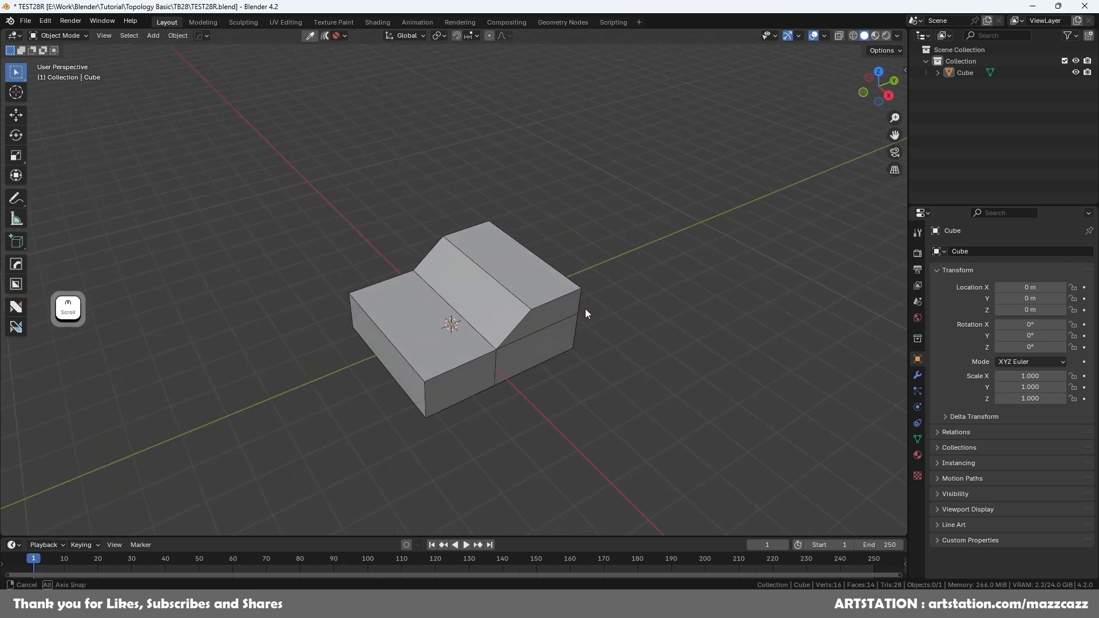
{"action": "key", "text": "shift+a"}
{"action": "mouse_move", "coordinate": [615, 251]}
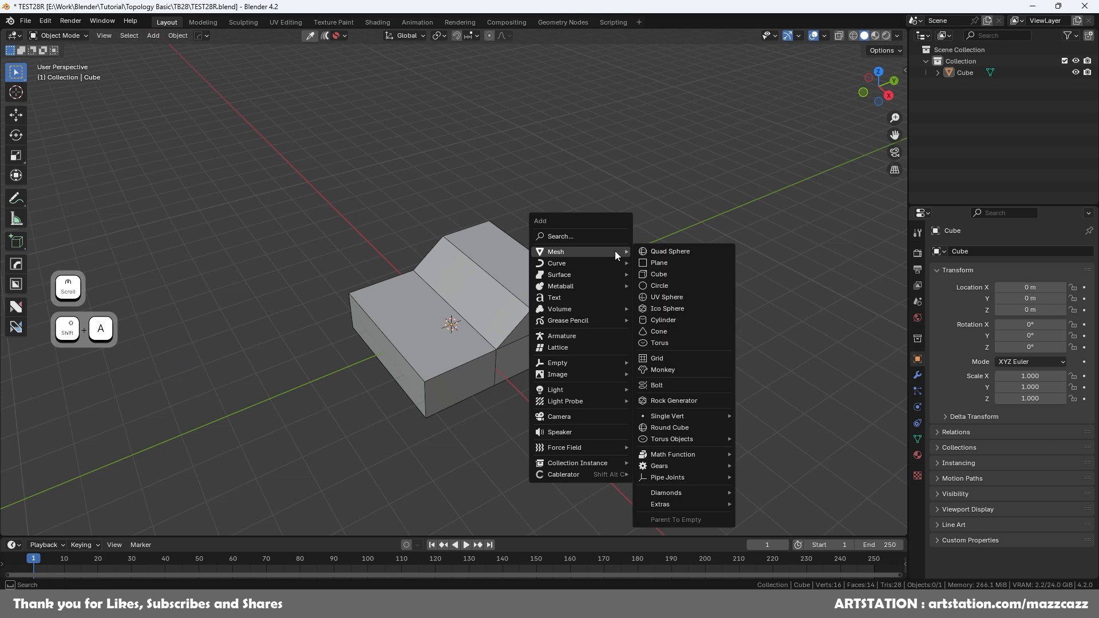
{"action": "left_click", "coordinate": [659, 318]}
{"action": "left_click", "coordinate": [79, 526]}
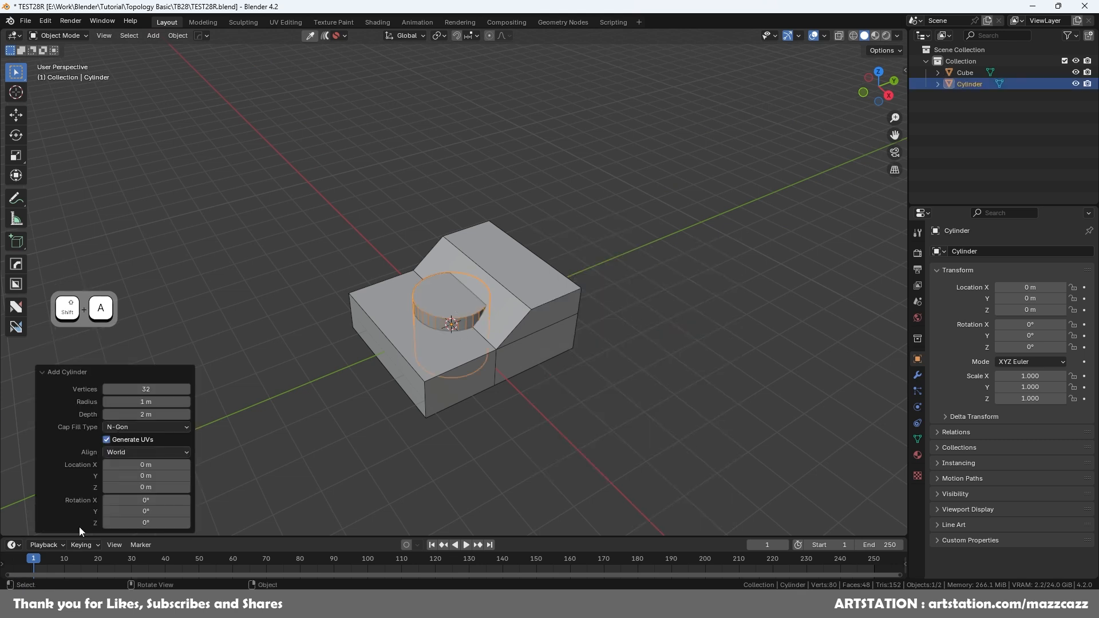
{"action": "left_click", "coordinate": [152, 390]}
{"action": "type", "text": "24"}
{"action": "key", "text": "Return"}
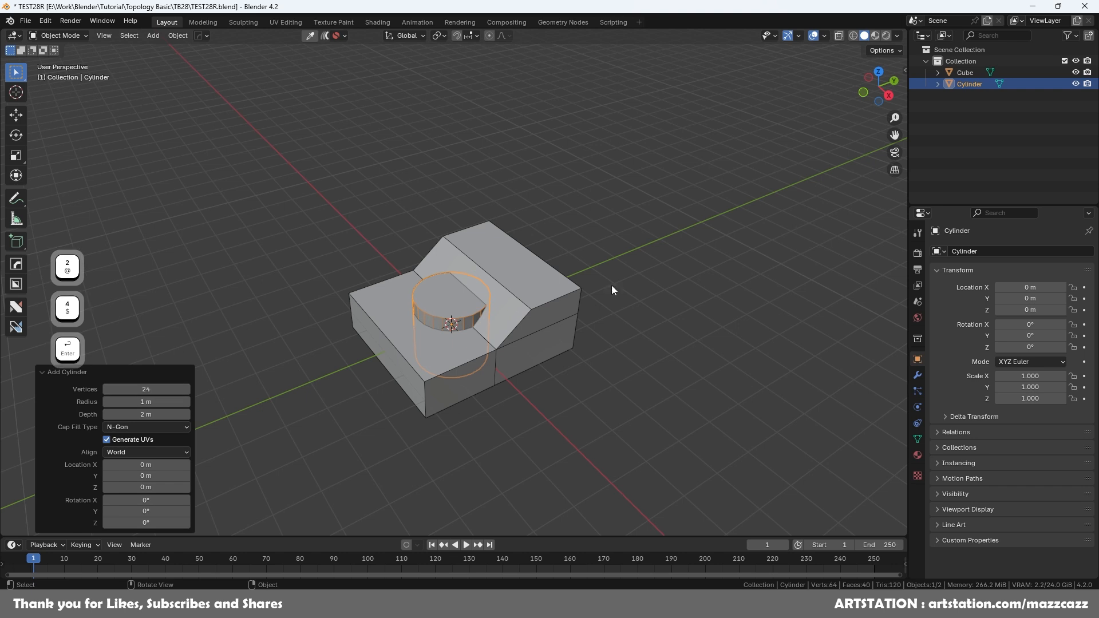
- Rotate the cylinder by -45° in the right orthographic view so it leans away from the slope
{"action": "left_click", "coordinate": [888, 97]}
{"action": "key", "text": "r"}
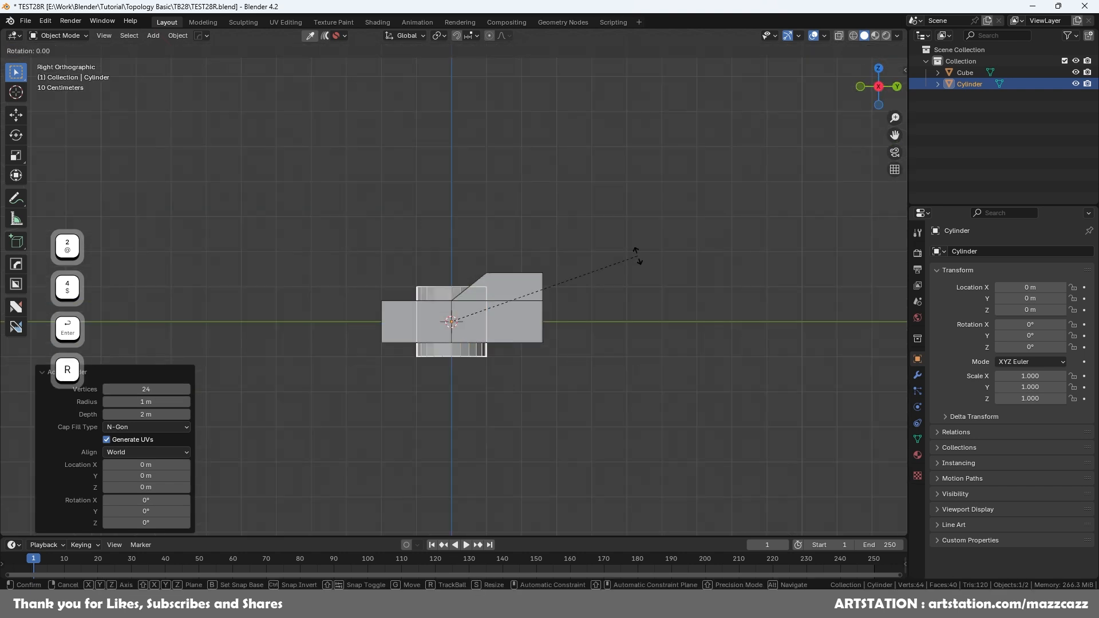
{"action": "type", "text": "45"}
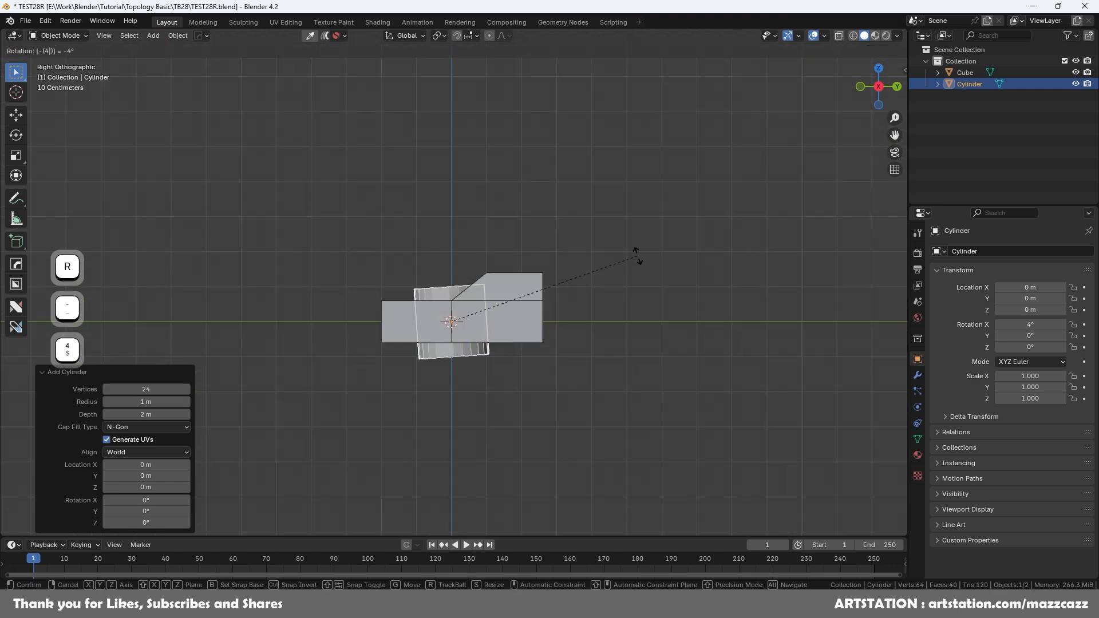
{"action": "key", "text": "Return"}
- Raise the tilted cylinder 0.6 m along the Z axis
{"action": "scroll", "coordinate": [637, 256], "scroll_direction": "up", "scroll_amount": 1}
{"action": "scroll", "coordinate": [491, 351], "scroll_direction": "up", "scroll_amount": 3}
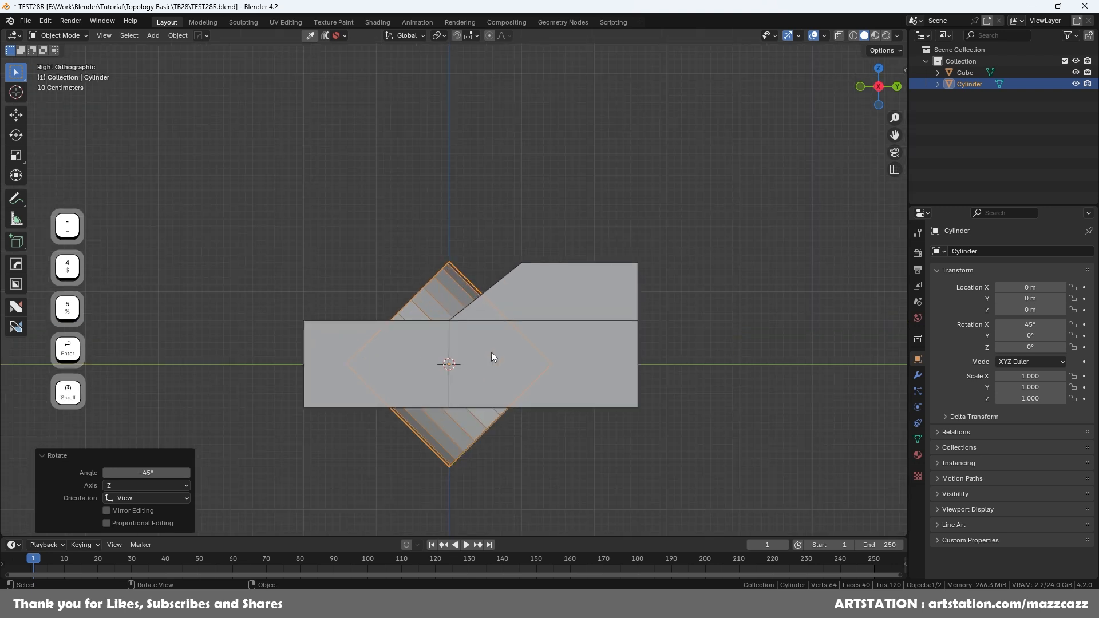
{"action": "key", "text": "g"}
{"action": "key", "text": "z"}
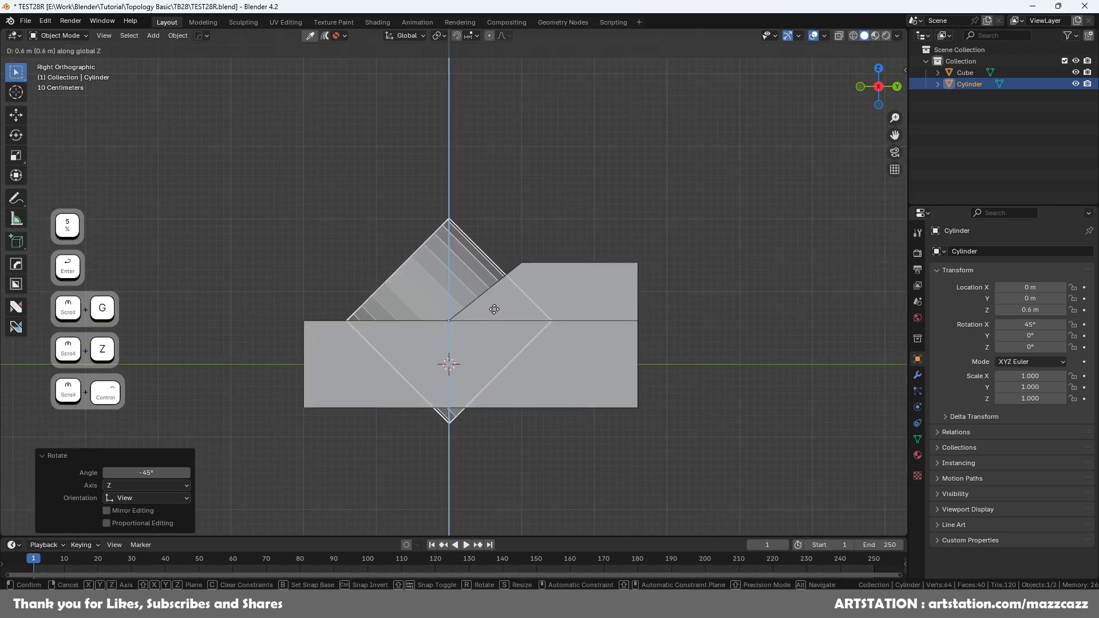
{"action": "left_click", "coordinate": [494, 309]}
{"action": "mouse_move", "coordinate": [494, 309]}
{"action": "middle_mouse_down"}
{"action": "mouse_move", "coordinate": [498, 350]}
{"action": "mouse_move", "coordinate": [532, 321]}
{"action": "mouse_move", "coordinate": [501, 318]}
{"action": "middle_mouse_up"}
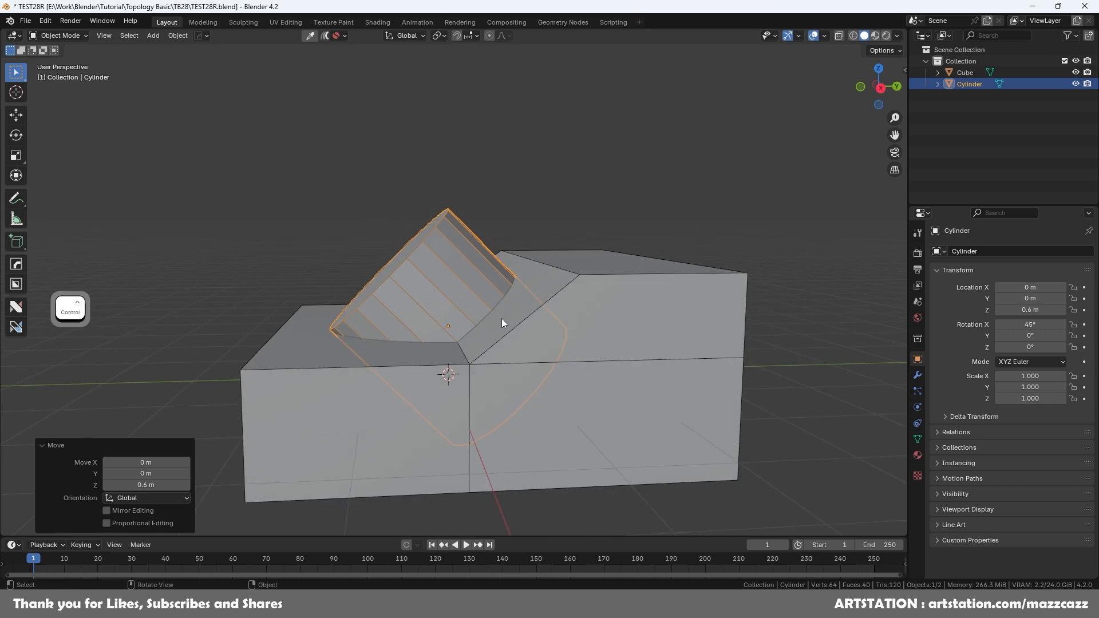
{"action": "key", "text": "g"}
{"action": "key", "text": "z"}
{"action": "right_click", "coordinate": [508, 263]}
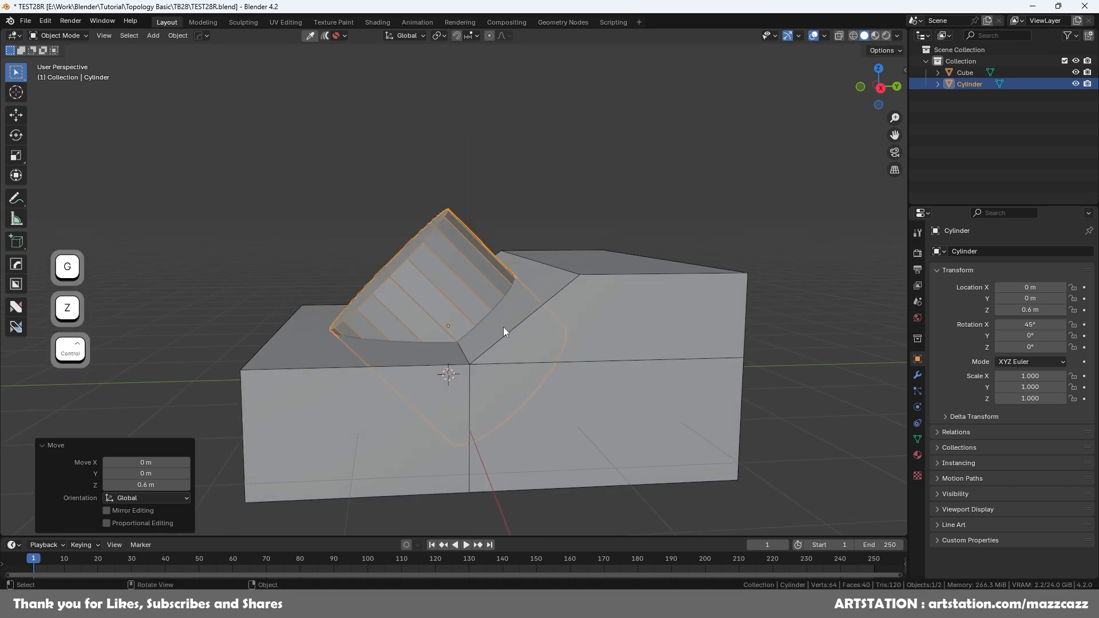
- Raise the tilted cylinder further along Z, by about 0.37 m
{"action": "key", "text": "g"}
{"action": "key", "text": "z"}
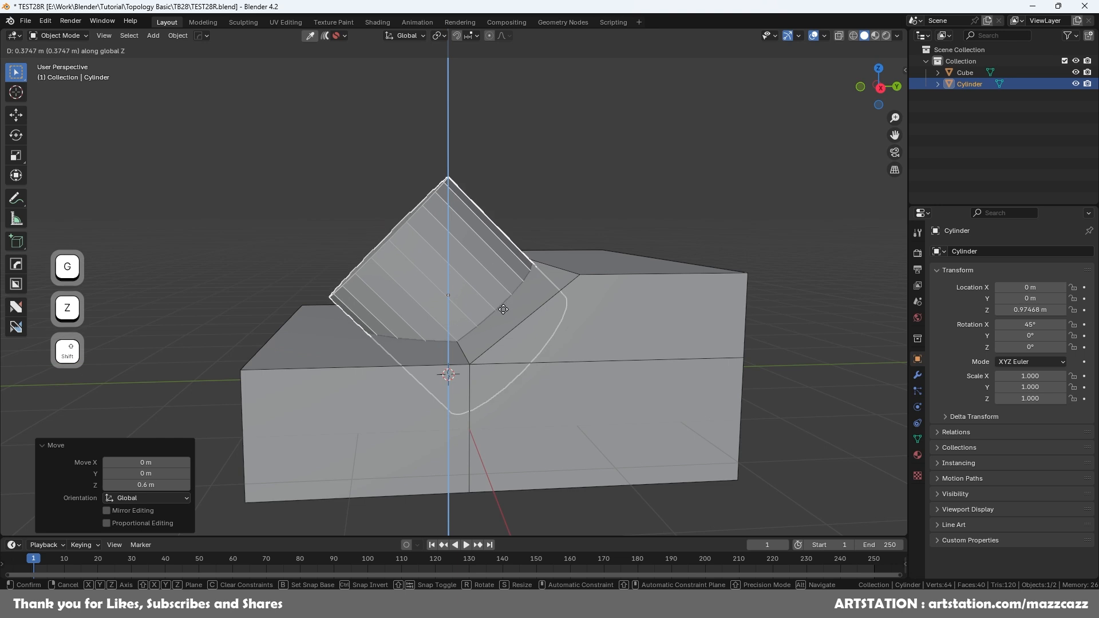
{"action": "left_click", "coordinate": [504, 314]}
{"action": "middle_click_drag", "start_coordinate": [504, 315], "coordinate": [451, 358]}
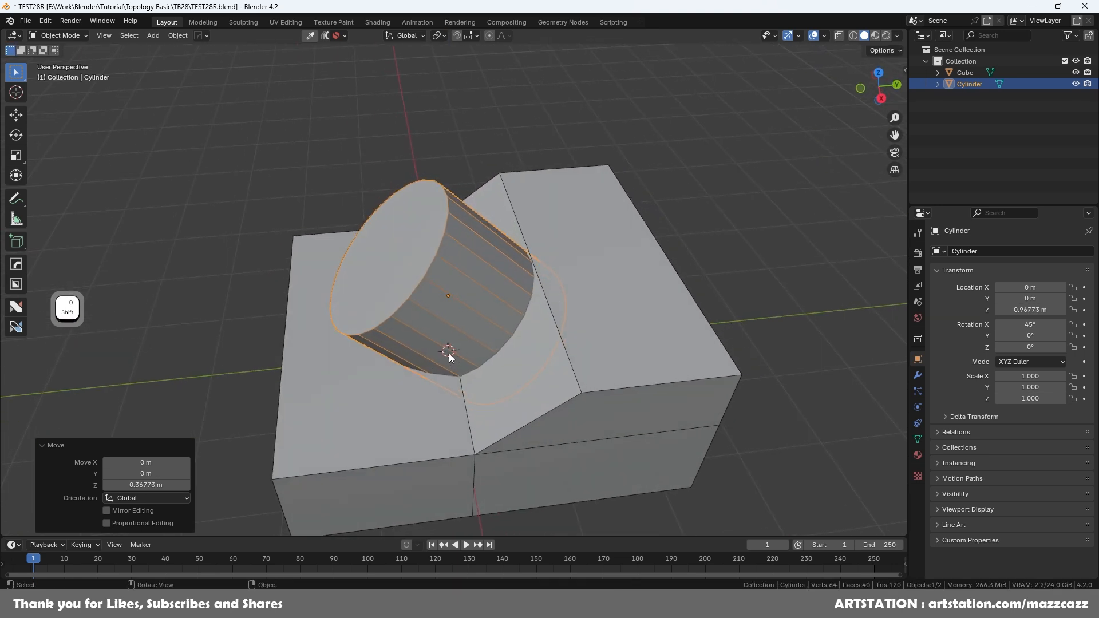
- Duplicate the tilted cylinder in place and rotate the copy by 90° in the right orthographic view
{"action": "key", "text": "shift+d"}
{"action": "right_click", "coordinate": [553, 301]}
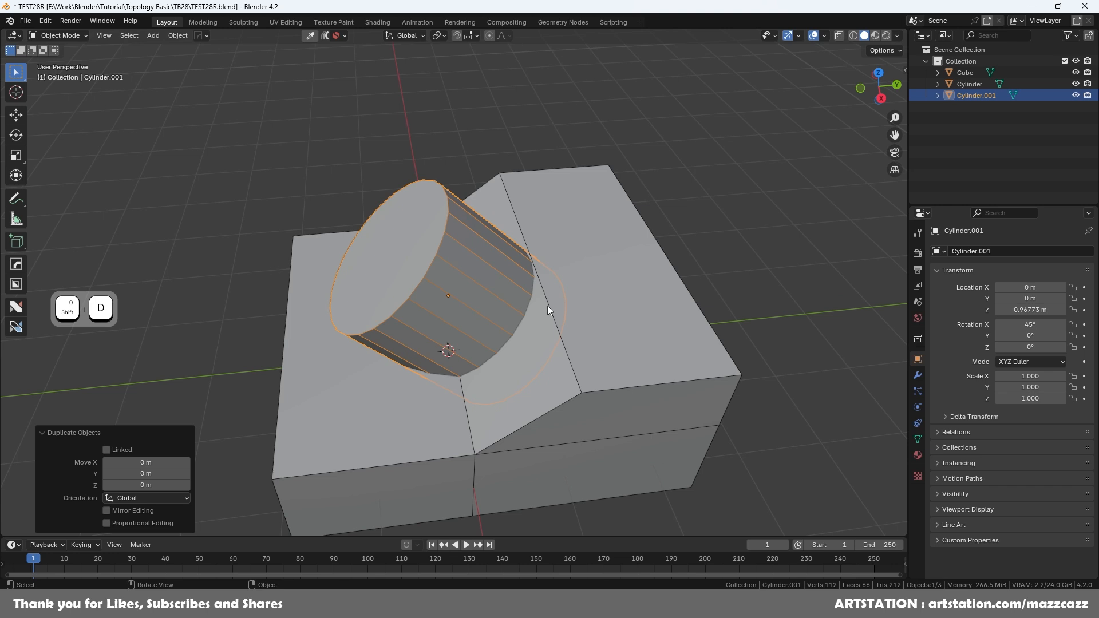
{"action": "left_click", "coordinate": [881, 99]}
{"action": "key", "text": "r"}
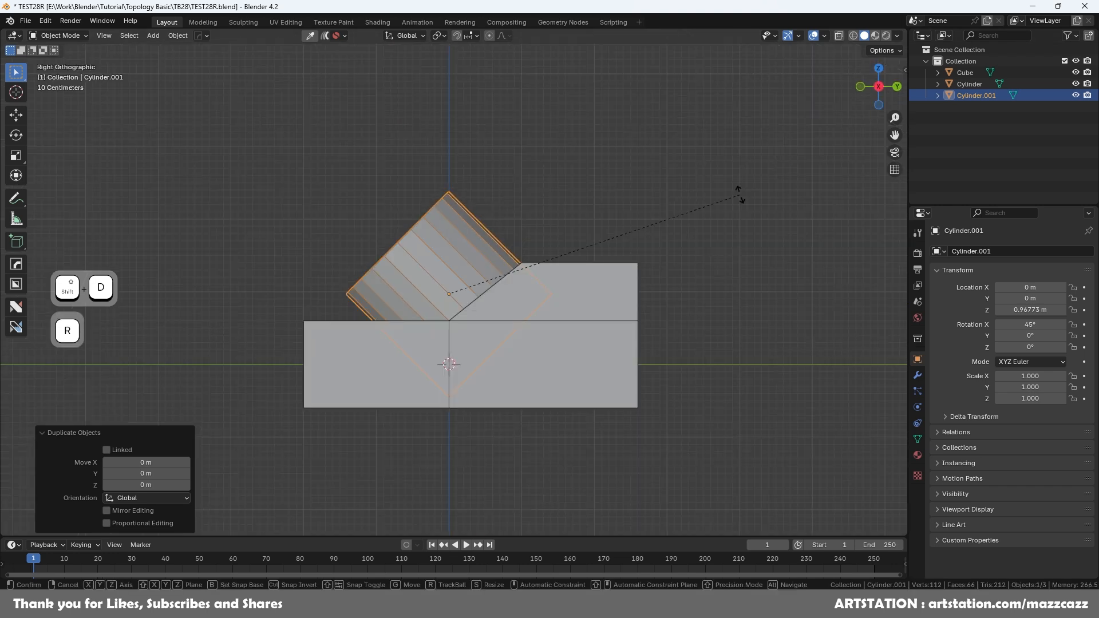
{"action": "key", "text": "8"}
{"action": "key", "text": "BackSpace"}
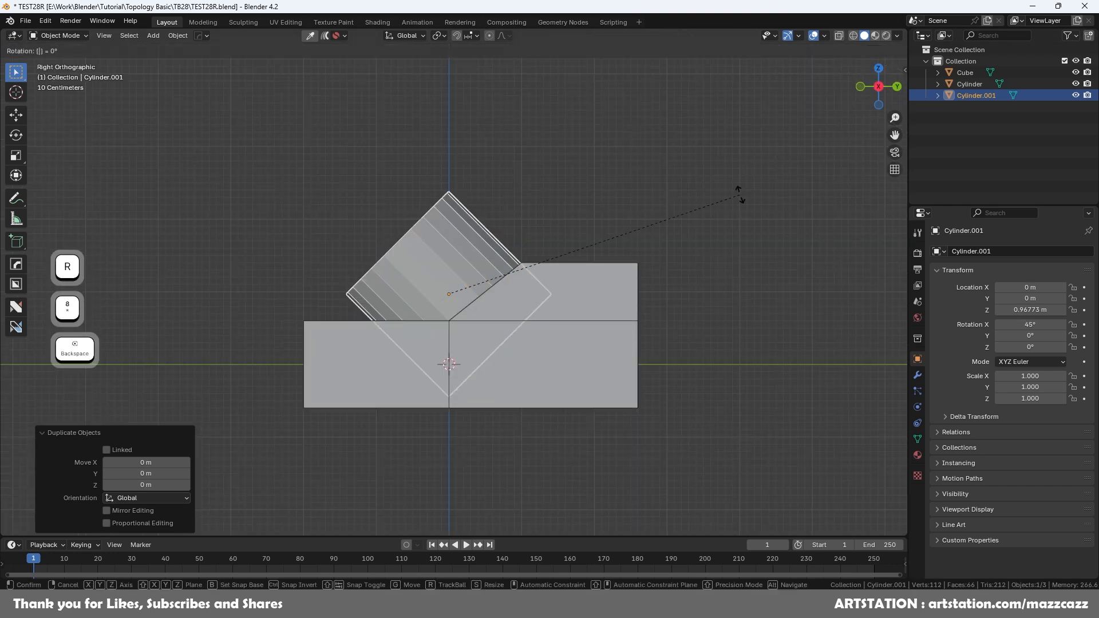
{"action": "type", "text": "90"}
{"action": "key", "text": "Return"}
{"action": "middle_click_drag", "start_coordinate": [601, 311], "coordinate": [531, 377]}
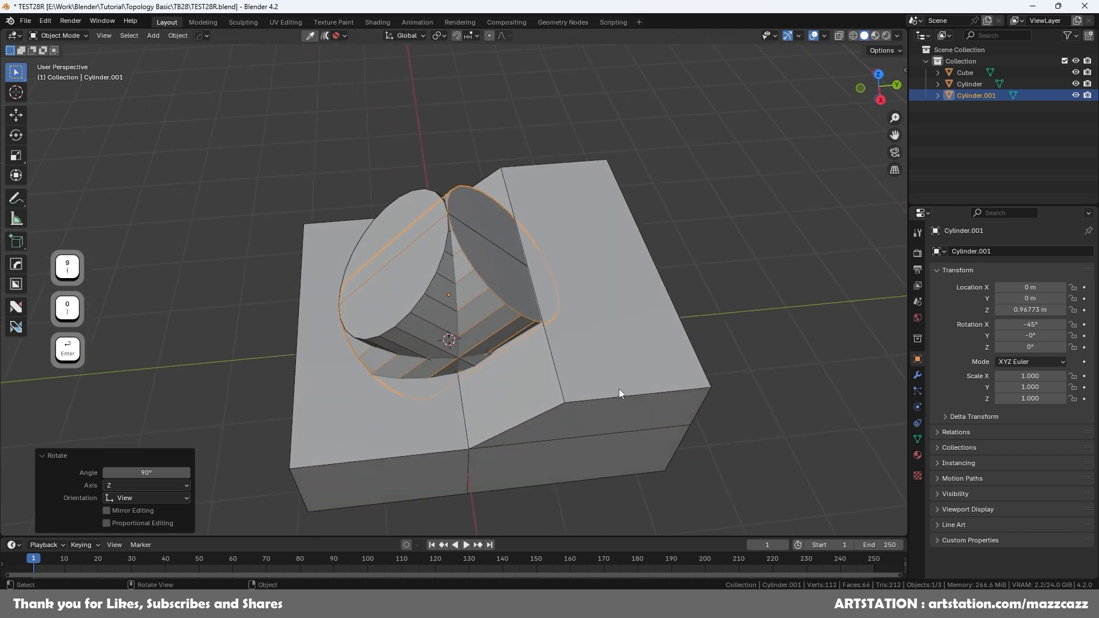
- Lengthen the duplicate cylinder by moving its upper end face outward along its local Z axis in Edit Mode, finishing in Object Mode
{"action": "key", "text": "Tab"}
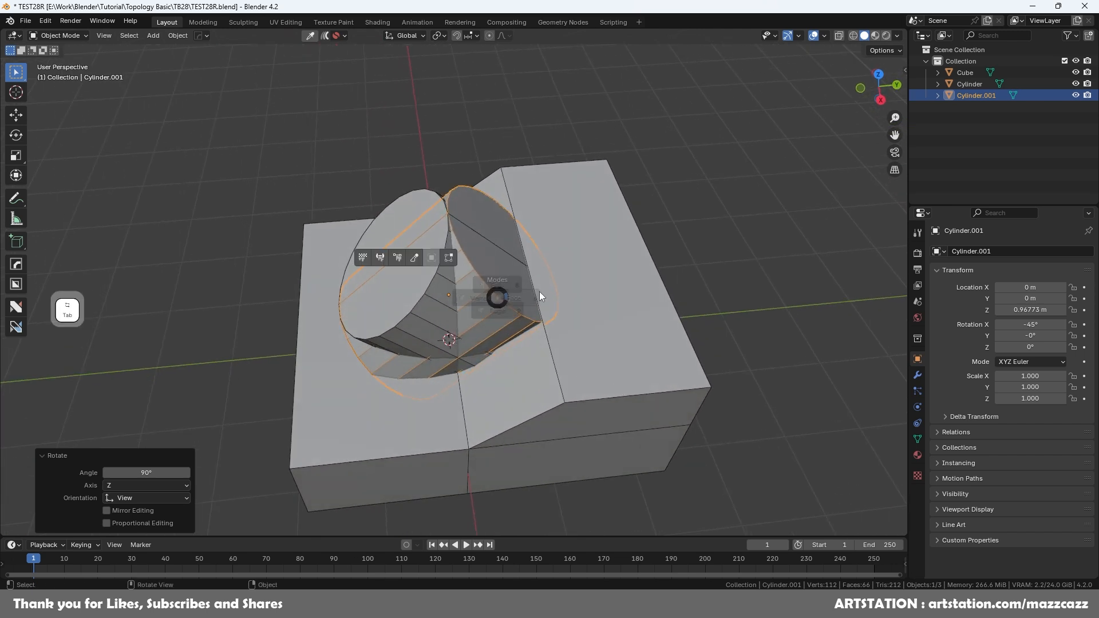
{"action": "left_click", "coordinate": [504, 271], "text": "shift"}
{"action": "key", "text": "g"}
{"action": "key", "text": "z"}
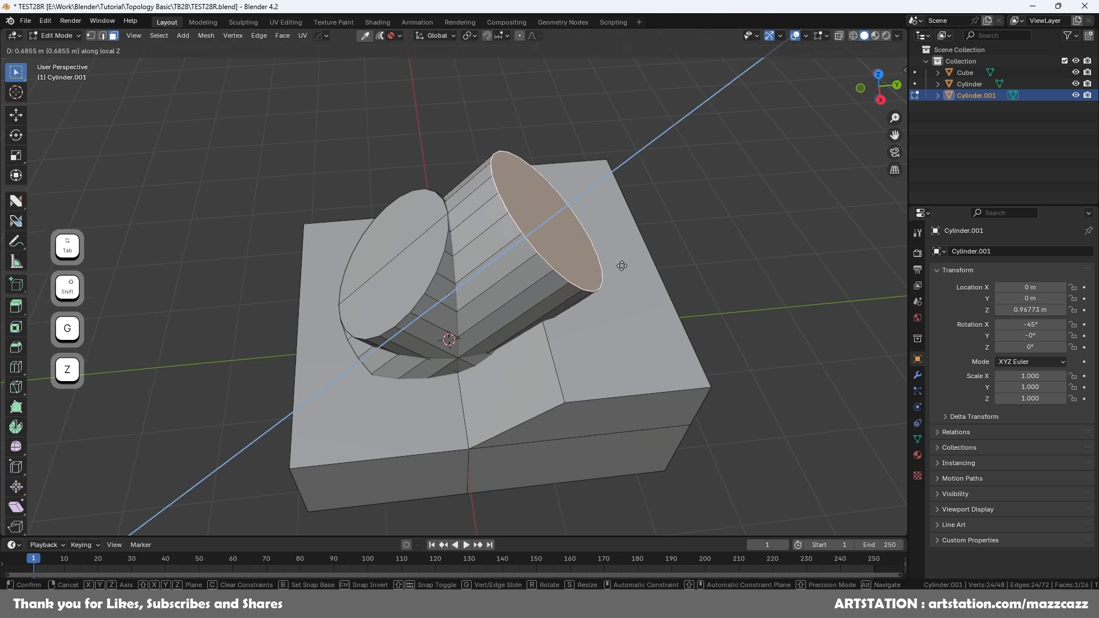
{"action": "left_click", "coordinate": [642, 246]}
{"action": "key", "text": "Tab"}
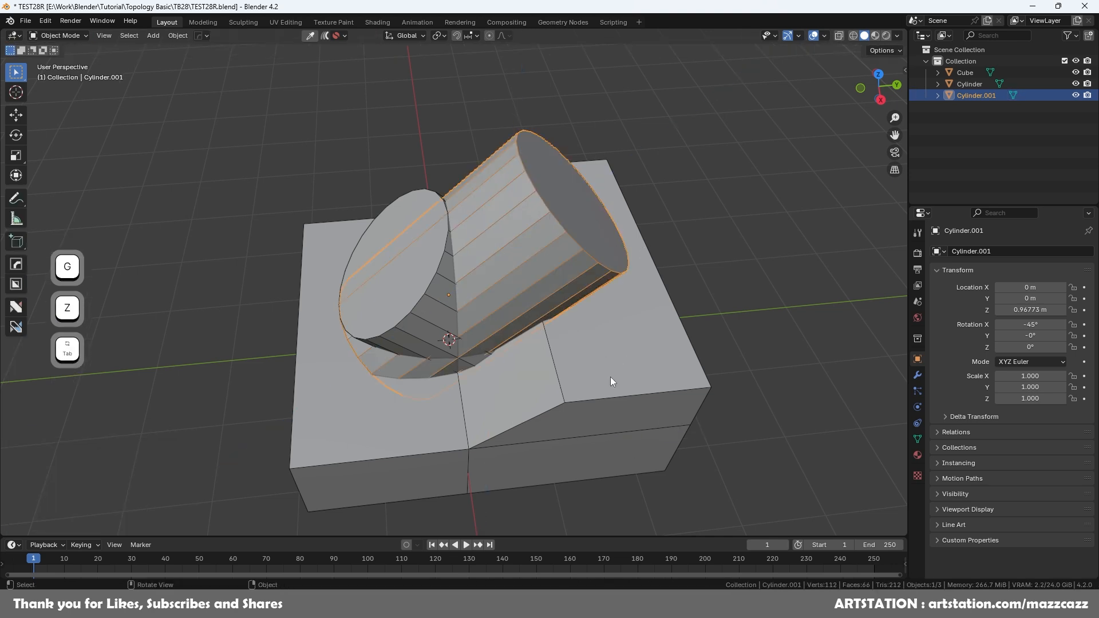
- Move the duplicate cylinder about 1.2 m along Y towards the raised step and scale it uniformly to about 0.82
{"action": "middle_click_drag", "start_coordinate": [610, 377], "coordinate": [628, 340]}
{"action": "key", "text": "s"}
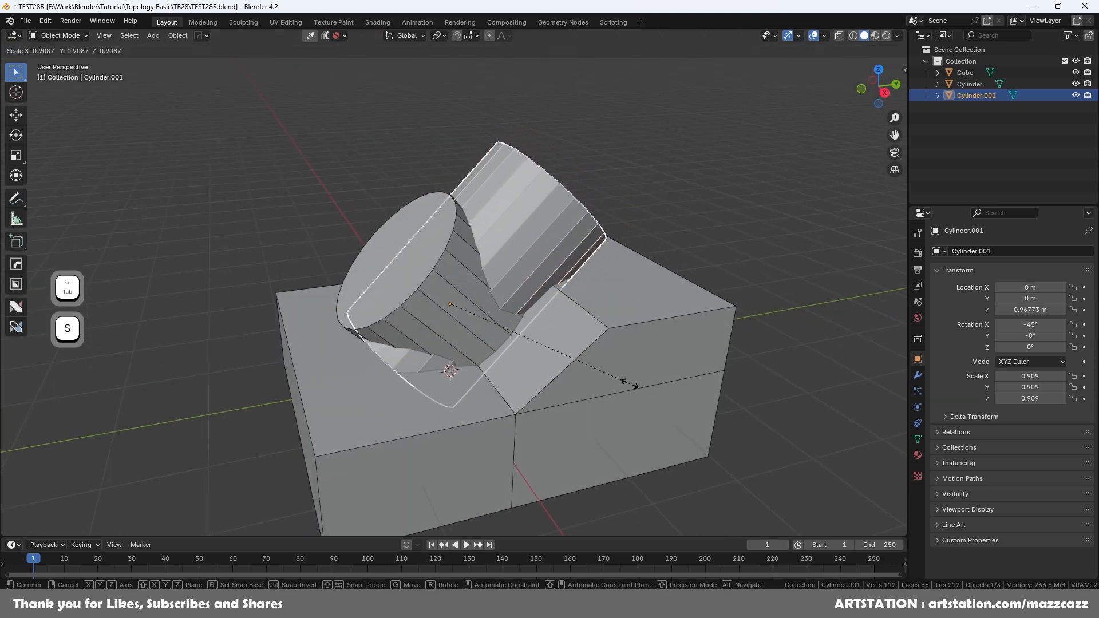
{"action": "right_click", "coordinate": [618, 382]}
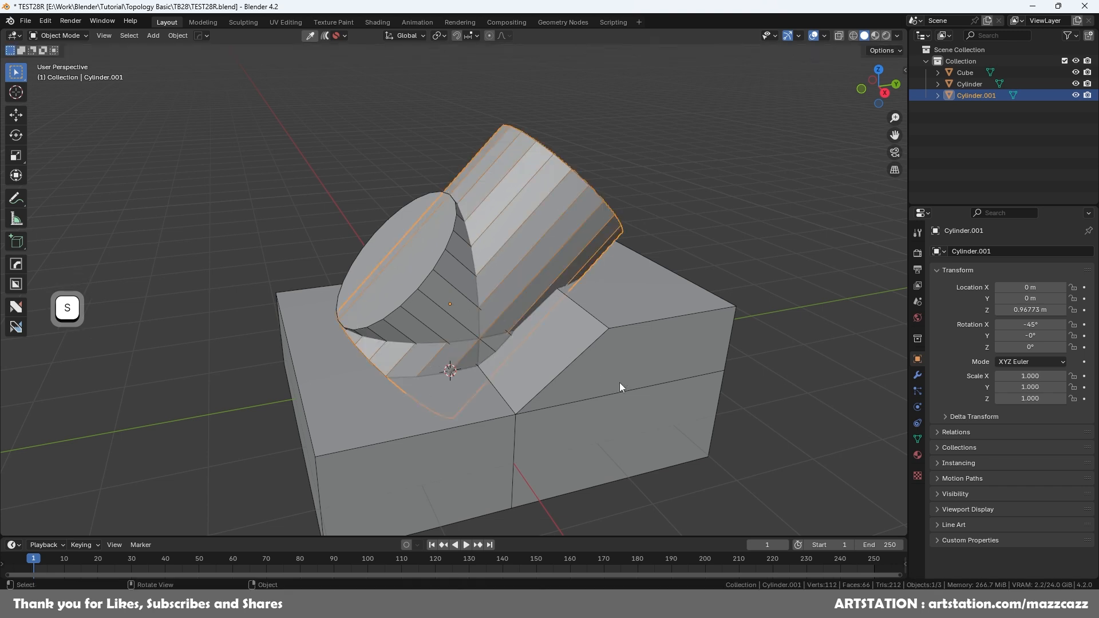
{"action": "key", "text": "g"}
{"action": "key", "text": "y"}
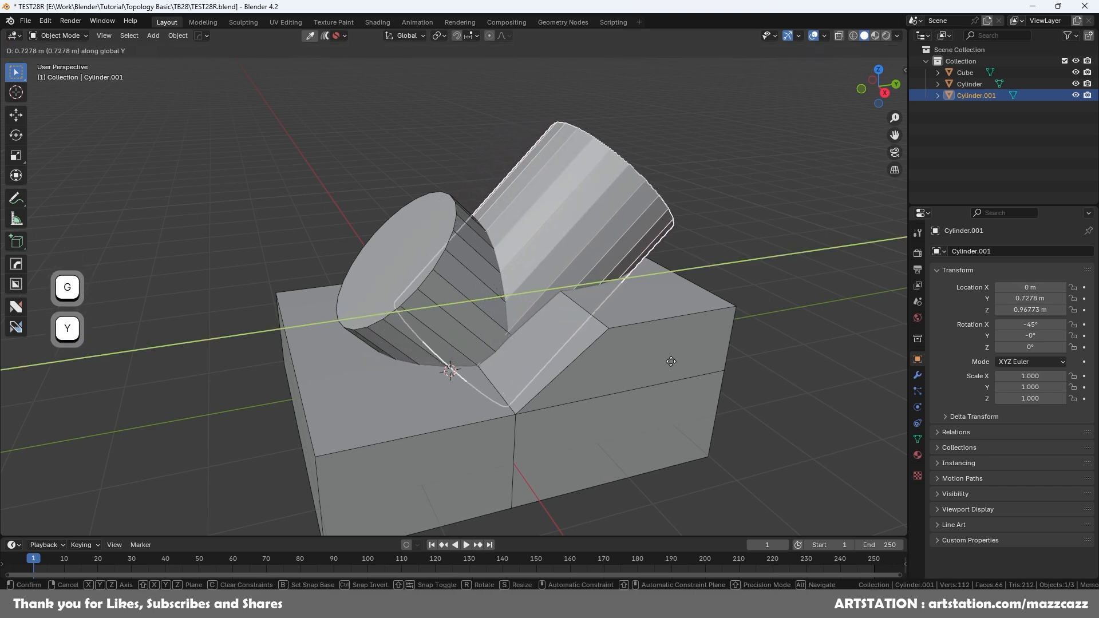
{"action": "left_click", "coordinate": [703, 356]}
{"action": "key", "text": "s"}
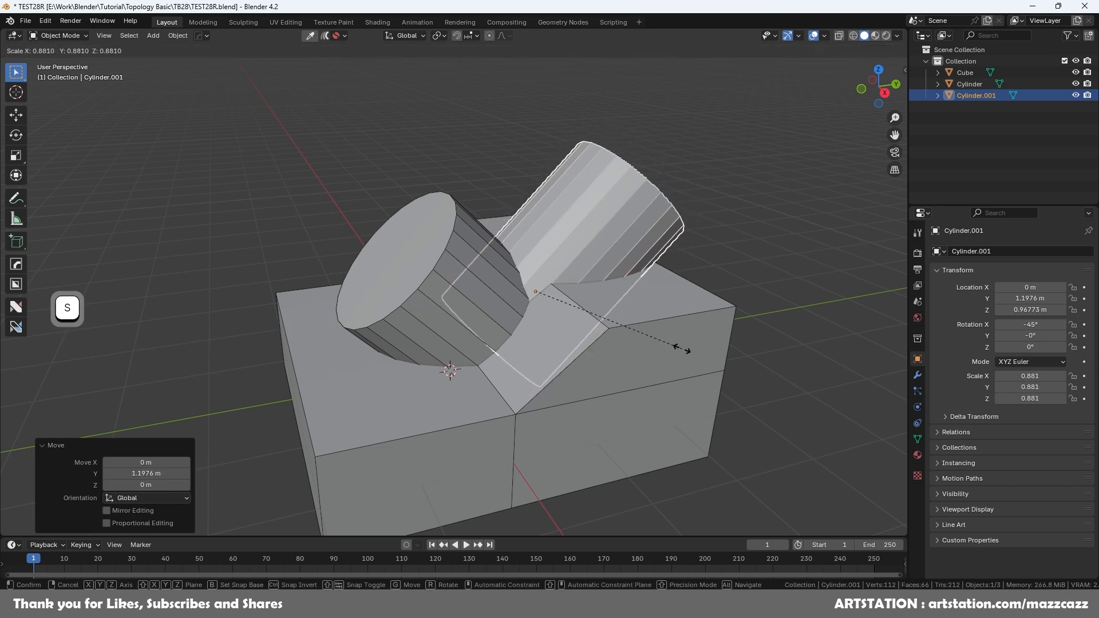
{"action": "left_click", "coordinate": [671, 347]}
{"action": "key", "text": "g"}
{"action": "key", "text": "y"}
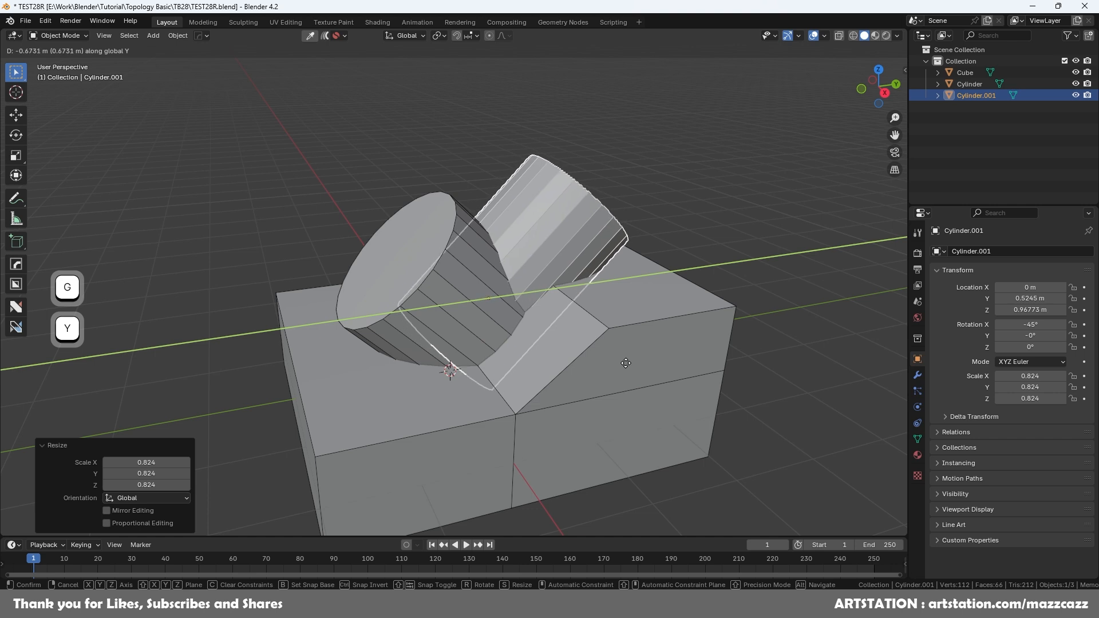
{"action": "right_click", "coordinate": [628, 363]}
- Move the duplicate cylinder back by about 0.56 m along Y and enlarge it uniformly by a factor of about 1.05
{"action": "key", "text": "g"}
{"action": "key", "text": "y"}
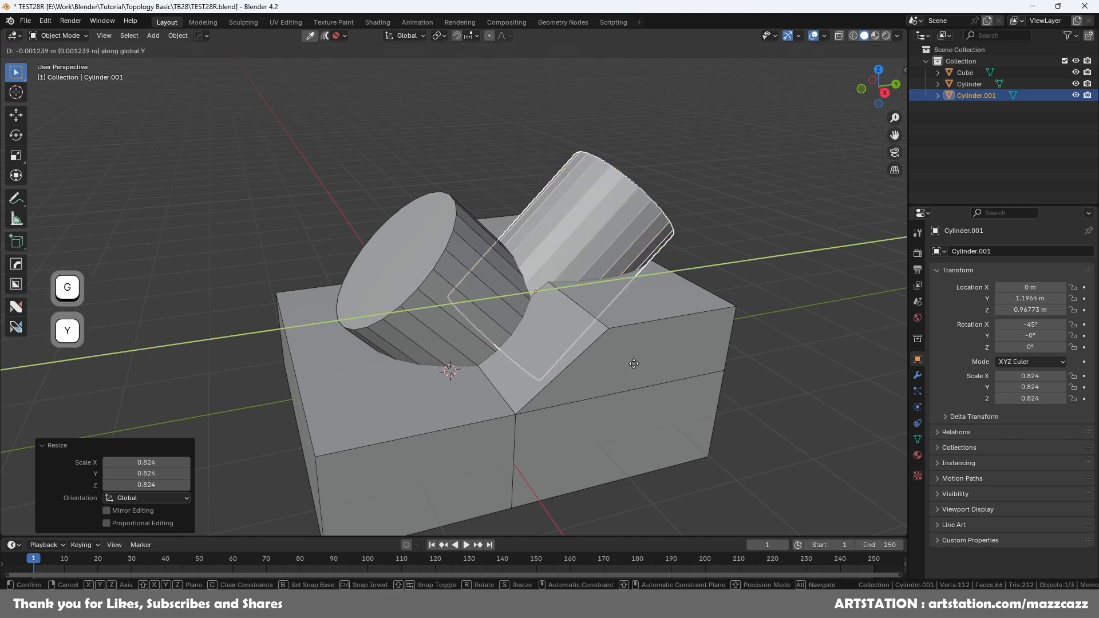
{"action": "left_click", "coordinate": [604, 375]}
{"action": "key", "text": "s"}
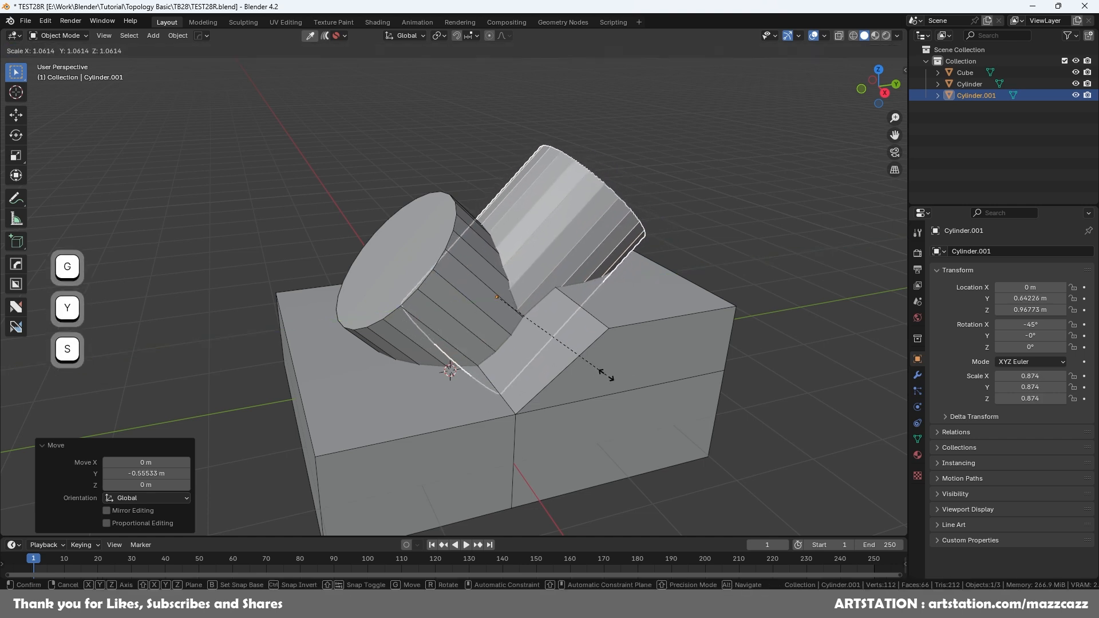
{"action": "left_click", "coordinate": [604, 376]}
- Shrink the duplicate cylinder to a scale of about 0.775 and nudge it slightly along Y to about 0.63 m
{"action": "mouse_move", "coordinate": [604, 376]}
{"action": "middle_mouse_down"}
{"action": "mouse_move", "coordinate": [528, 394]}
{"action": "mouse_move", "coordinate": [608, 394]}
{"action": "middle_mouse_up"}
{"action": "key", "text": "s"}
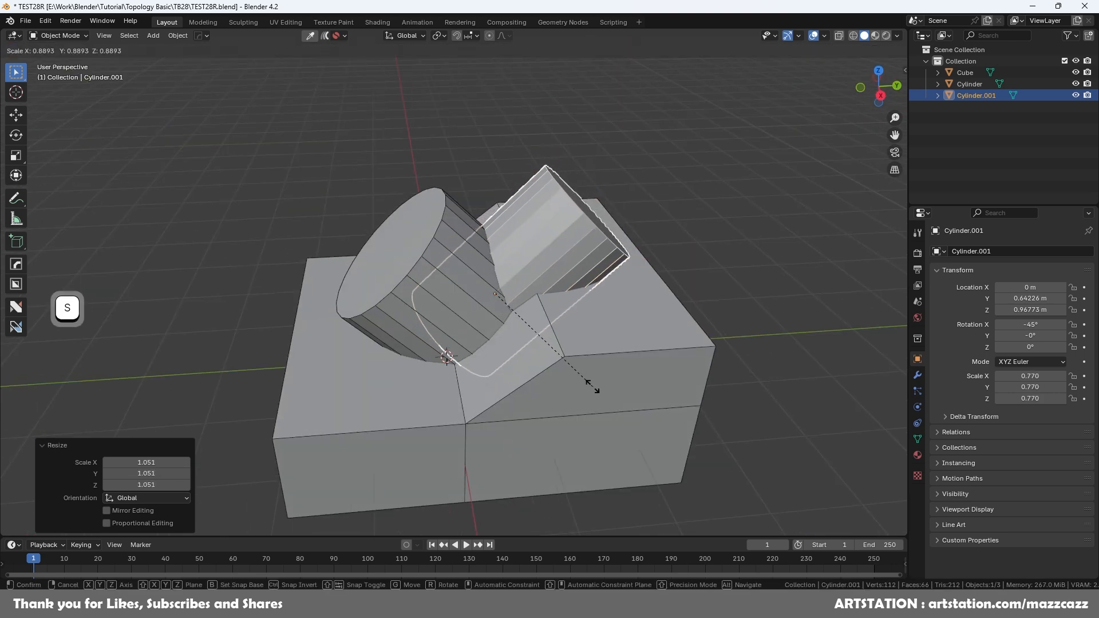
{"action": "left_click", "coordinate": [593, 386]}
{"action": "key", "text": "g"}
{"action": "key", "text": "y"}
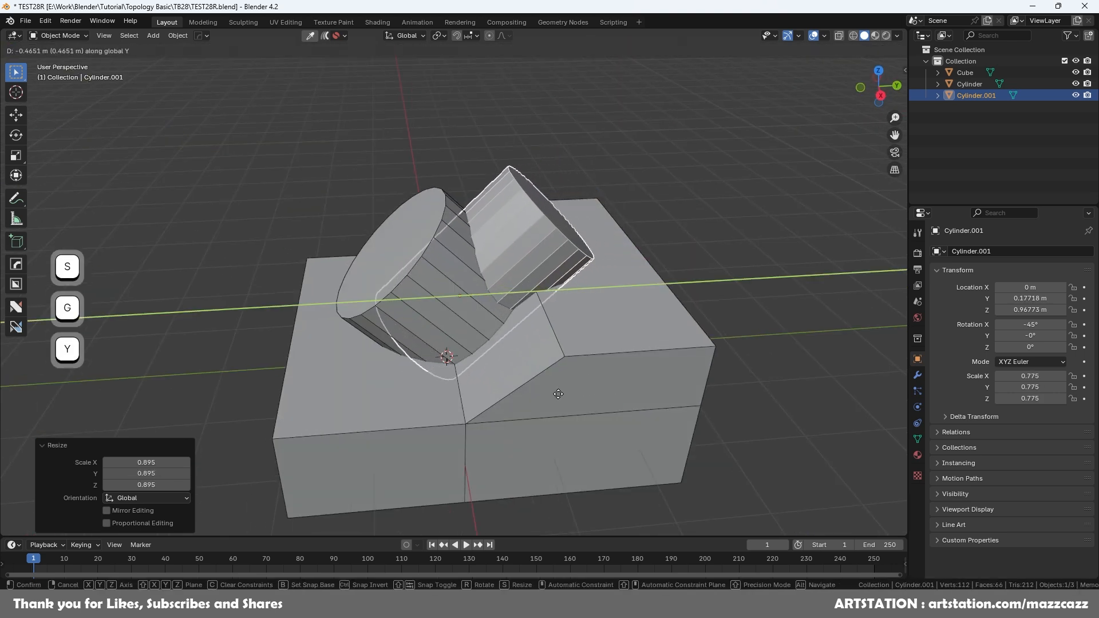
{"action": "left_click", "coordinate": [593, 394]}
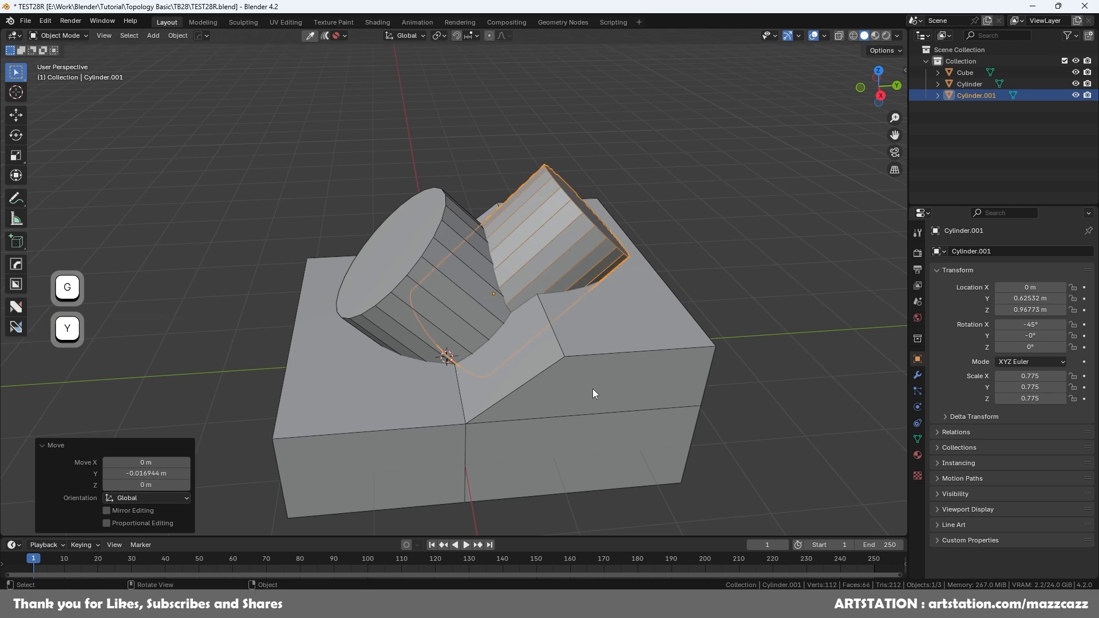
- Bring the duplicate cylinder to about 0.37 m on Y and enlarge it to a scale of about 0.86
{"action": "key", "text": "g"}
{"action": "key", "text": "y"}
{"action": "left_click", "coordinate": [573, 395]}
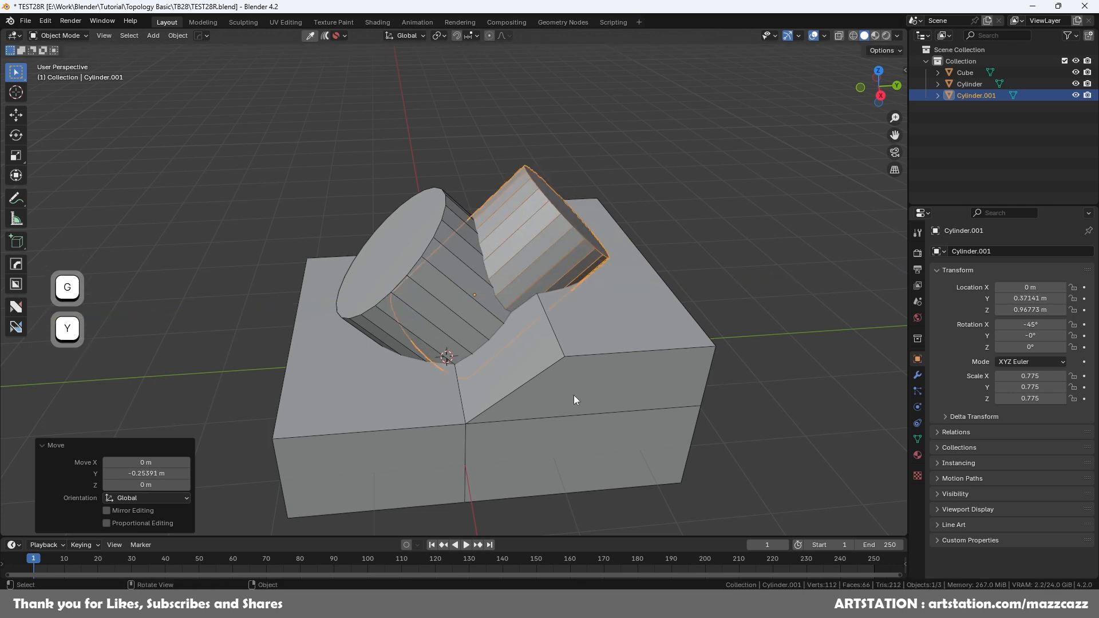
{"action": "key", "text": "s"}
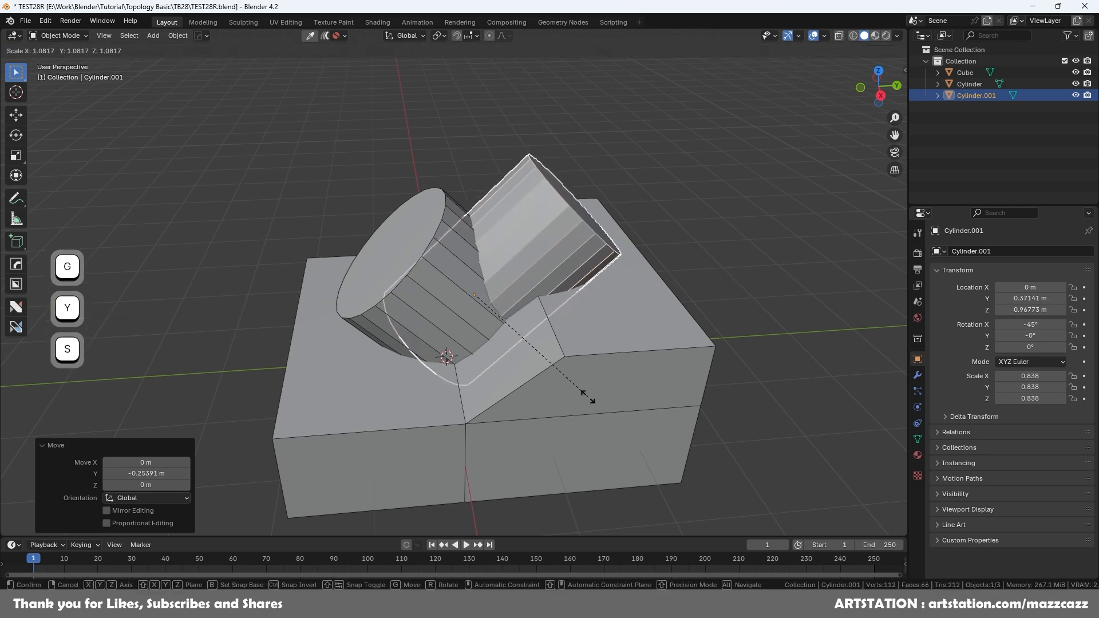
{"action": "left_click", "coordinate": [594, 396]}
- Shift the duplicate cylinder about 0.1 m forward along Y, keeping its height, and save the file
{"action": "key", "text": "g"}
{"action": "key", "text": "z"}
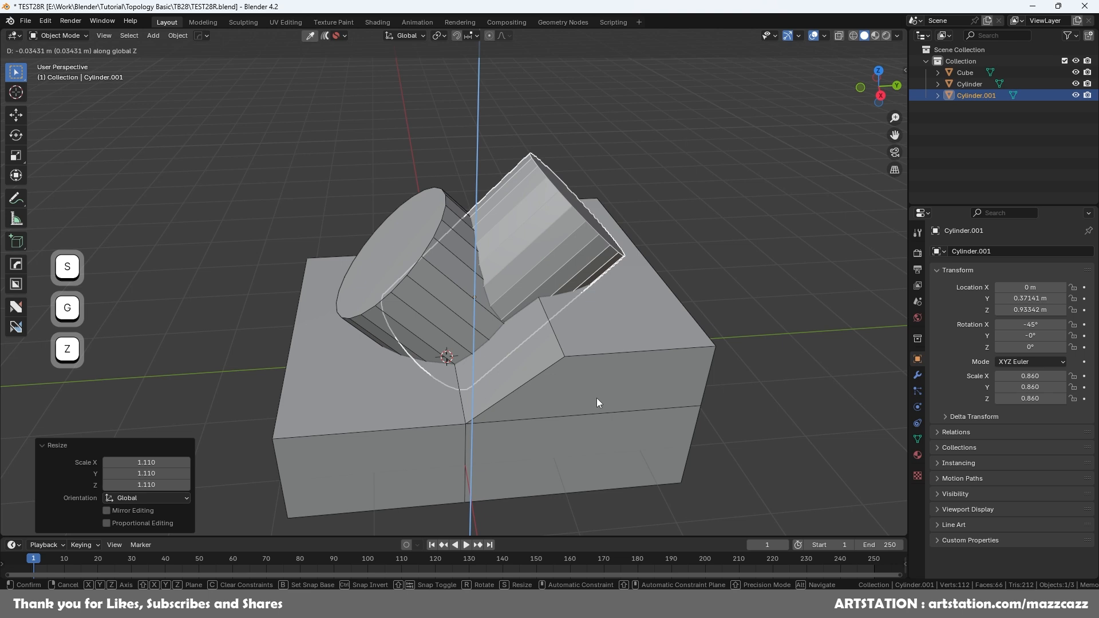
{"action": "key", "text": "g"}
{"action": "key", "text": "y"}
{"action": "left_click", "coordinate": [605, 400]}
{"action": "mouse_move", "coordinate": [605, 400]}
{"action": "middle_mouse_down"}
{"action": "mouse_move", "coordinate": [586, 391]}
{"action": "mouse_move", "coordinate": [524, 420]}
{"action": "mouse_move", "coordinate": [634, 402]}
{"action": "mouse_move", "coordinate": [662, 420]}
{"action": "mouse_move", "coordinate": [672, 457]}
{"action": "mouse_move", "coordinate": [689, 464]}
{"action": "mouse_move", "coordinate": [594, 404]}
{"action": "middle_mouse_up"}
{"action": "key", "text": "ctrl+s"}
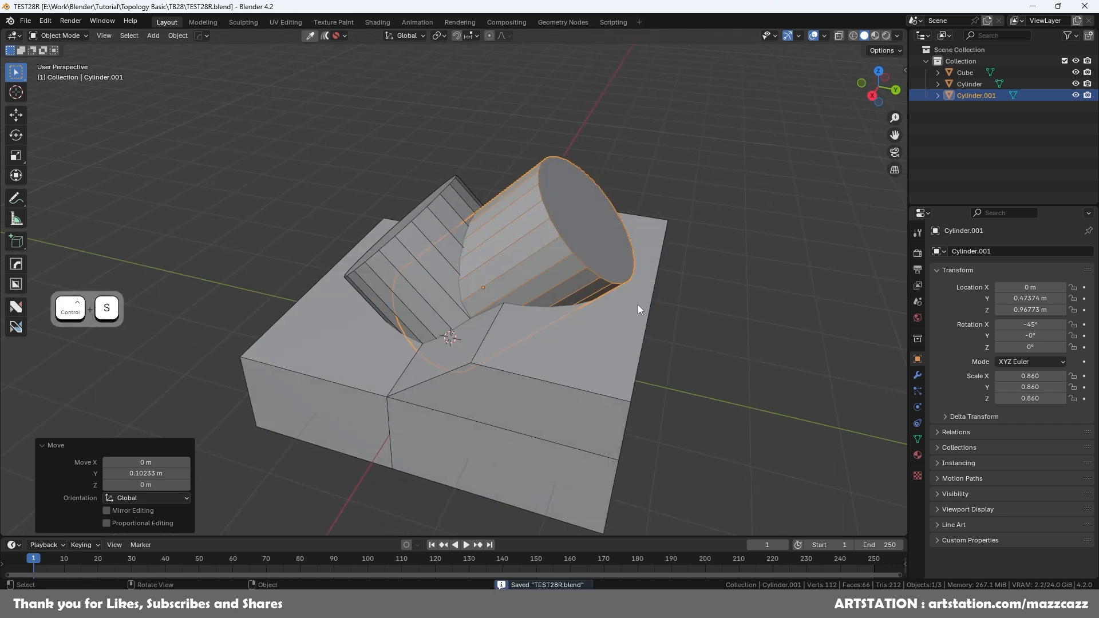
- Cut the duplicate cylinder out of the block with a nondestructive Boolean difference
{"action": "left_click", "coordinate": [582, 223]}
{"action": "left_click", "coordinate": [606, 337], "text": "shift"}
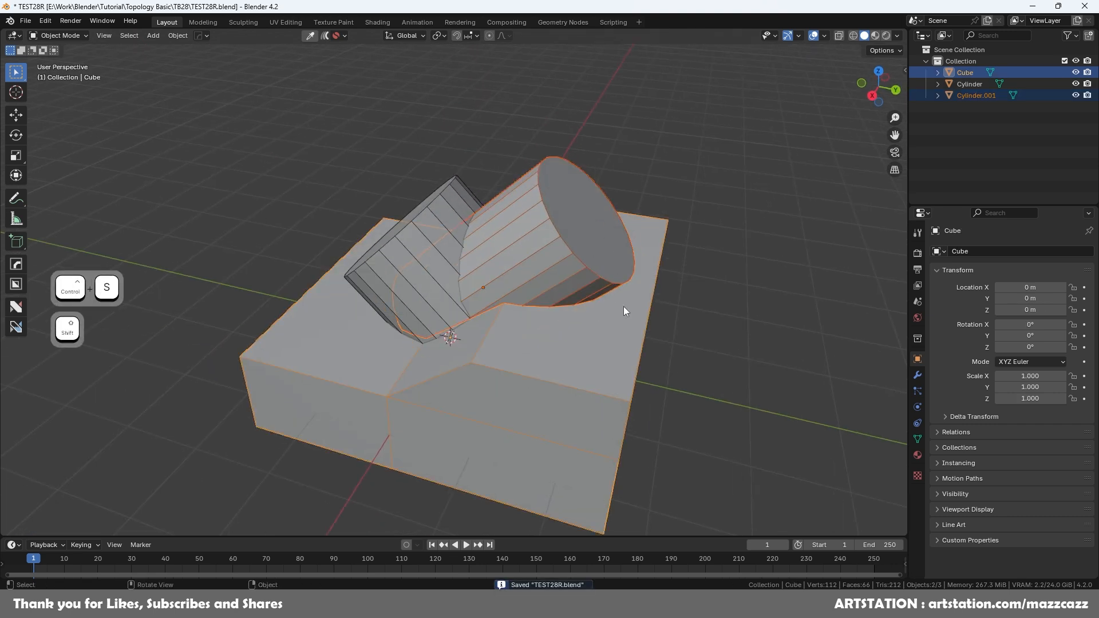
{"action": "key", "text": "shift+q"}
{"action": "left_click", "coordinate": [608, 236]}
{"action": "middle_click_drag", "start_coordinate": [608, 236], "coordinate": [752, 317]}
{"action": "left_click", "coordinate": [753, 317]}
{"action": "left_click", "coordinate": [625, 275]}
{"action": "key", "text": "g"}
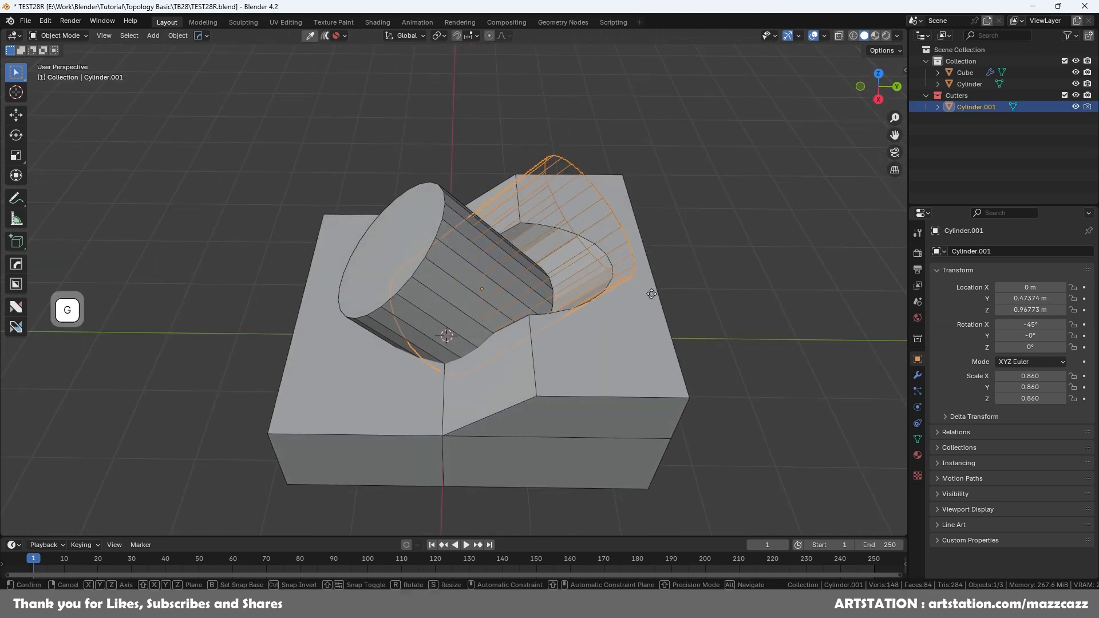
{"action": "key", "text": "y"}
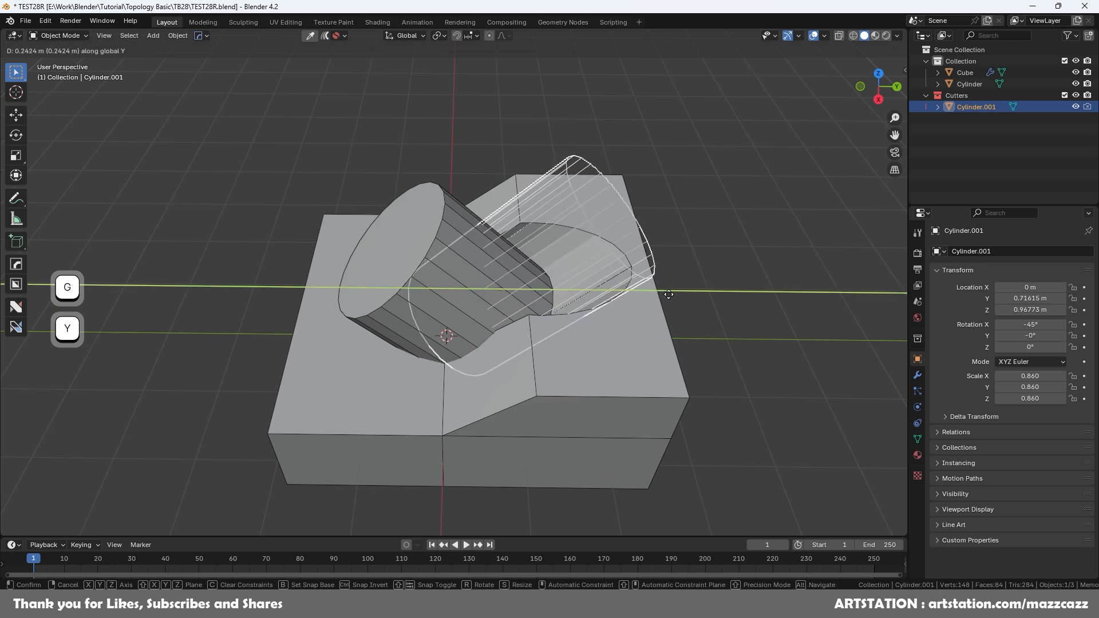
{"action": "key", "text": "Escape"}
{"action": "mouse_move", "coordinate": [634, 342]}
{"action": "middle_mouse_down"}
{"action": "mouse_move", "coordinate": [645, 397]}
{"action": "mouse_move", "coordinate": [651, 338]}
{"action": "mouse_move", "coordinate": [642, 376]}
{"action": "mouse_move", "coordinate": [643, 357]}
{"action": "middle_mouse_up"}
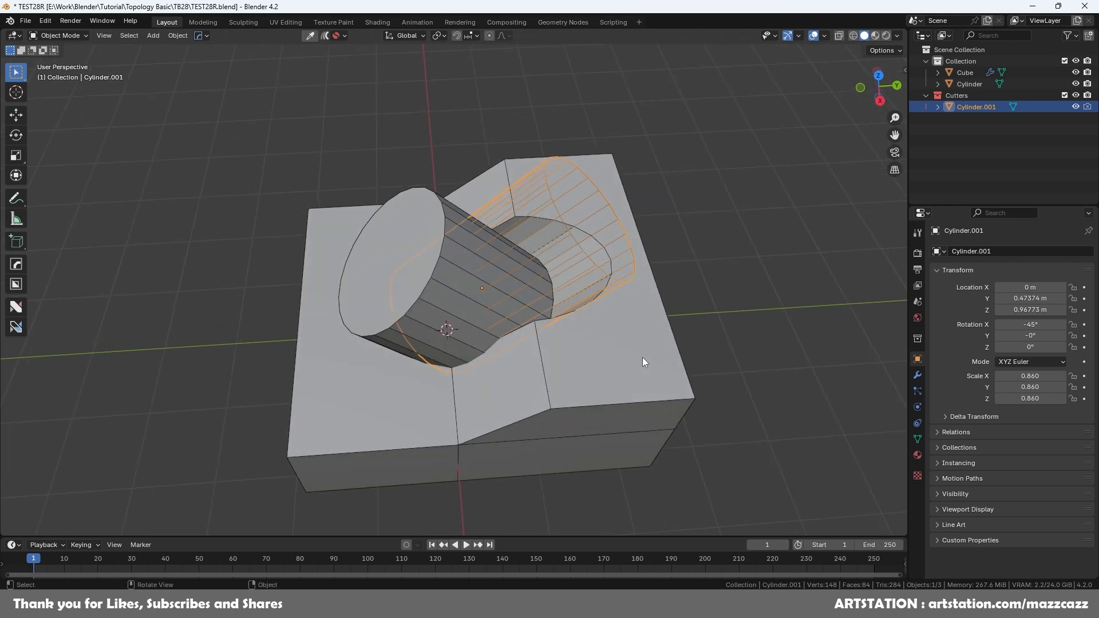
{"action": "key", "text": "g"}
{"action": "key", "text": "z"}
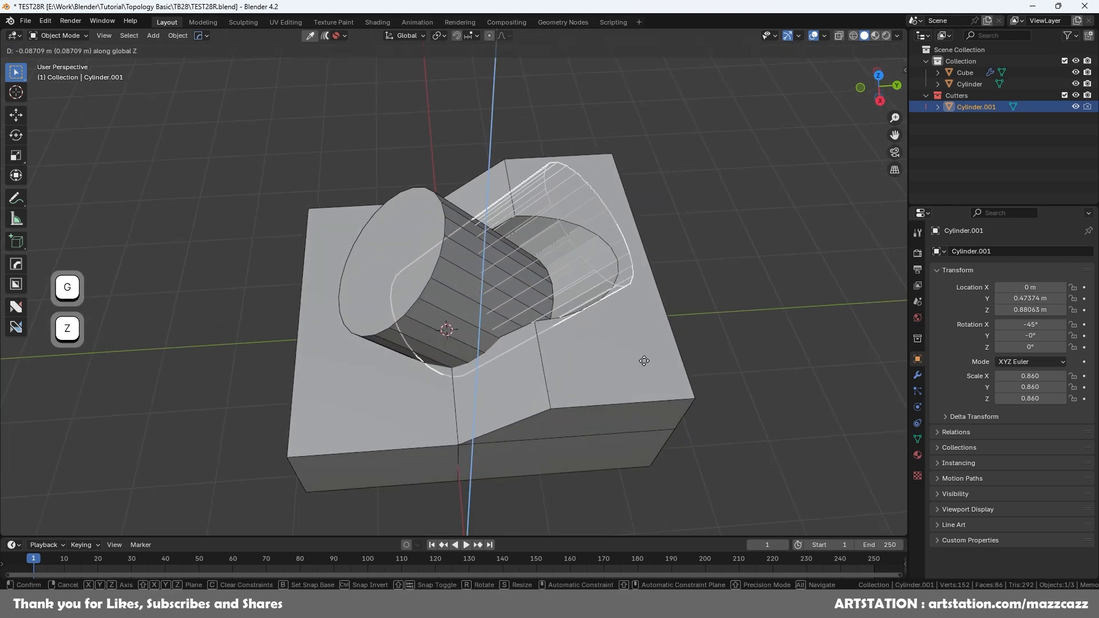
{"action": "key", "text": "Escape"}
- Apply the Boolean modifier on the block with Smart Apply
{"action": "mouse_move", "coordinate": [647, 354]}
{"action": "middle_mouse_down"}
{"action": "mouse_move", "coordinate": [635, 421]}
{"action": "mouse_move", "coordinate": [678, 373]}
{"action": "mouse_move", "coordinate": [720, 358]}
{"action": "mouse_move", "coordinate": [692, 317]}
{"action": "mouse_move", "coordinate": [664, 349]}
{"action": "middle_mouse_up"}
{"action": "left_click", "coordinate": [659, 341]}
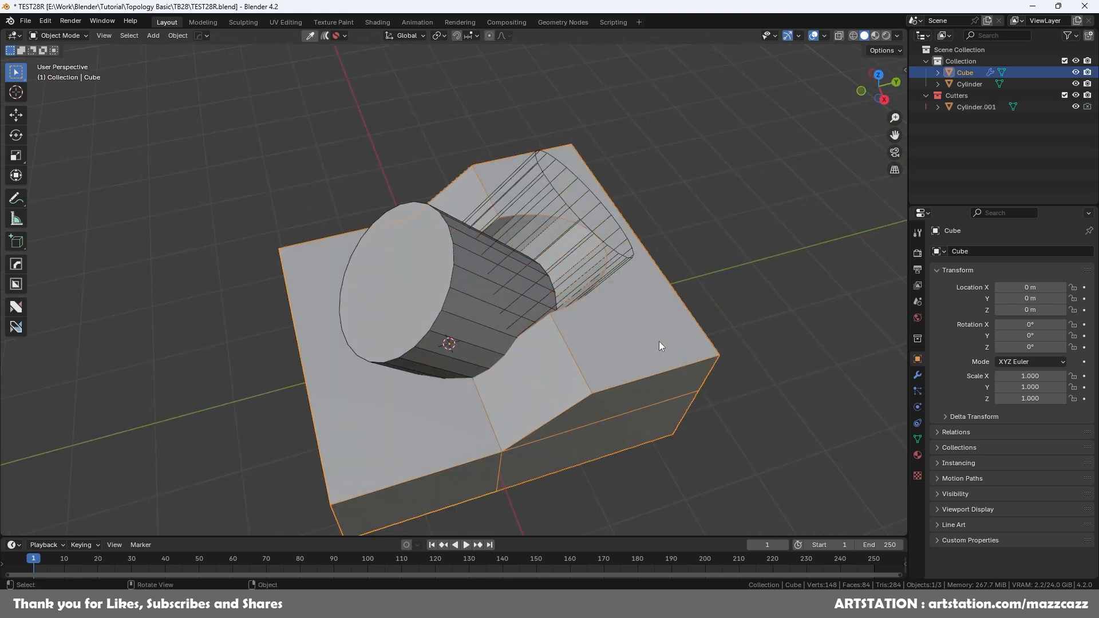
{"action": "key", "text": "q"}
{"action": "mouse_move", "coordinate": [668, 376]}
{"action": "left_click", "coordinate": [723, 489]}
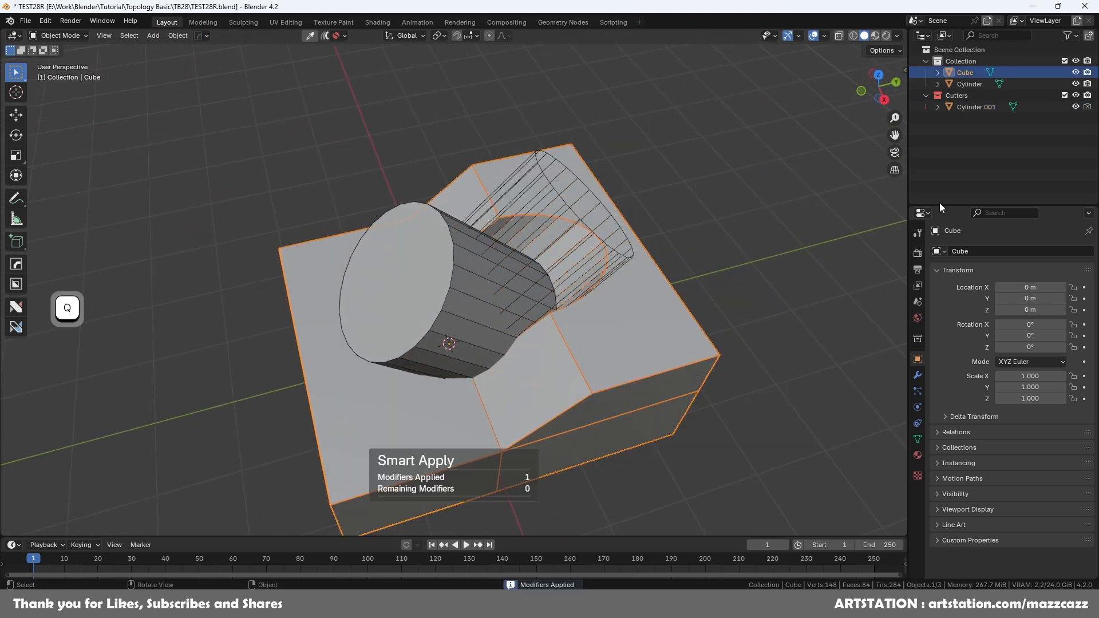
- Hide the duplicate cutter cylinder and save the file
{"action": "left_click", "coordinate": [727, 211]}
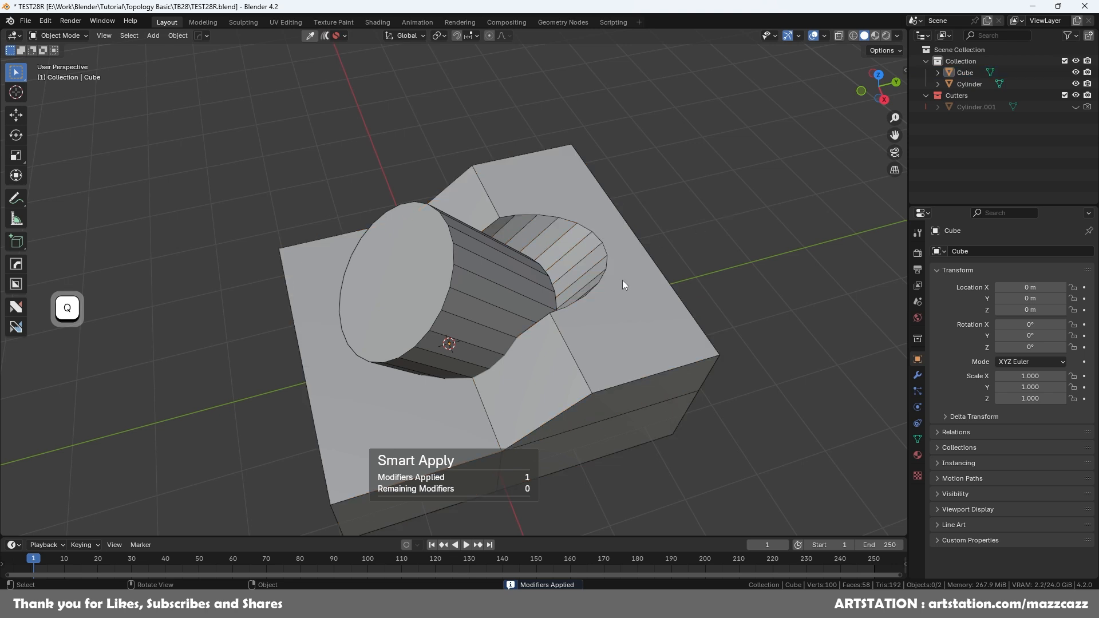
{"action": "key", "text": "ctrl+s"}
- Enter Edit Mode on the remaining tilted cylinder and move its lower end face down along Z into the block
{"action": "left_click", "coordinate": [493, 294]}
{"action": "middle_click_drag", "start_coordinate": [494, 294], "coordinate": [435, 334]}
{"action": "key", "text": "Tab"}
{"action": "left_click", "coordinate": [471, 375]}
{"action": "middle_click_drag", "start_coordinate": [538, 375], "coordinate": [494, 386]}
{"action": "key", "text": "g"}
{"action": "left_click", "coordinate": [497, 398]}
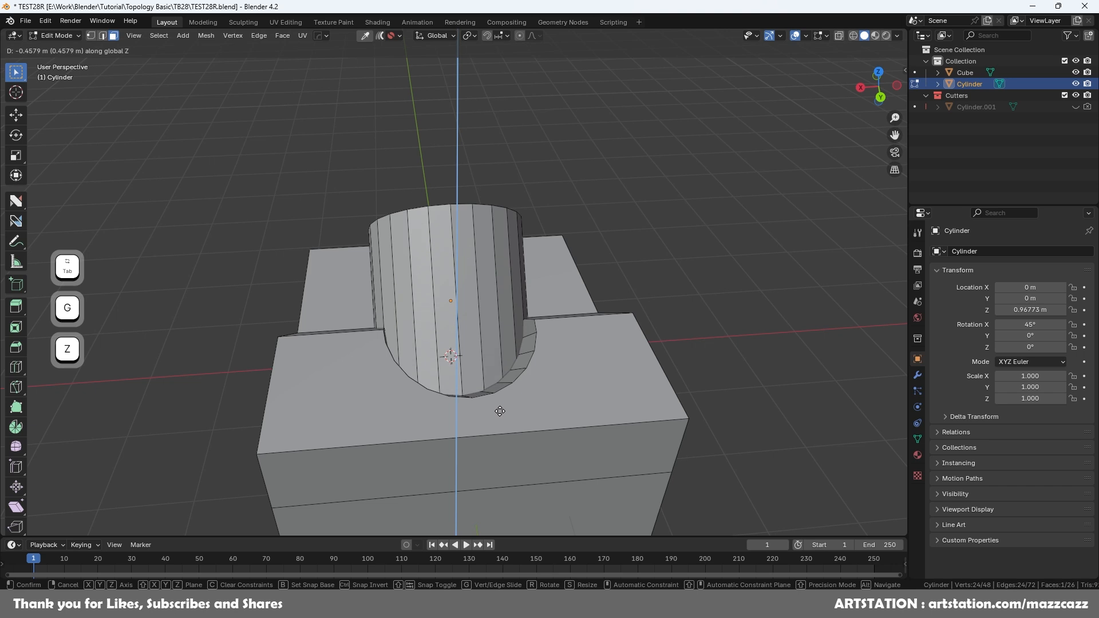
- Fine-tune the position of the cylinder's end face along Z and return to Object Mode
{"action": "middle_click_drag", "start_coordinate": [500, 237], "coordinate": [606, 437]}
{"action": "key", "text": "g"}
{"action": "key", "text": "z"}
{"action": "left_click", "coordinate": [650, 356]}
{"action": "key", "text": "Tab"}
{"action": "left_click", "coordinate": [425, 363]}
{"action": "key", "text": "Tab"}
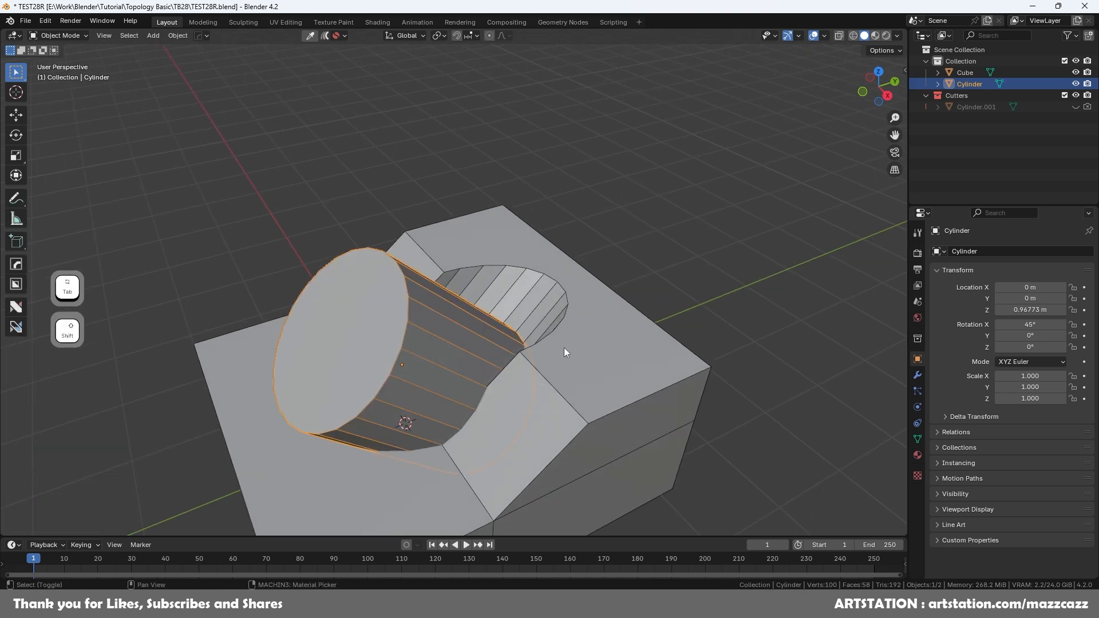
- Join the tilted cylinder to the block with a nondestructive Boolean union, keeping the block as the target
{"action": "left_click", "coordinate": [579, 349], "text": "shift"}
{"action": "key", "text": "q"}
{"action": "mouse_move", "coordinate": [572, 318]}
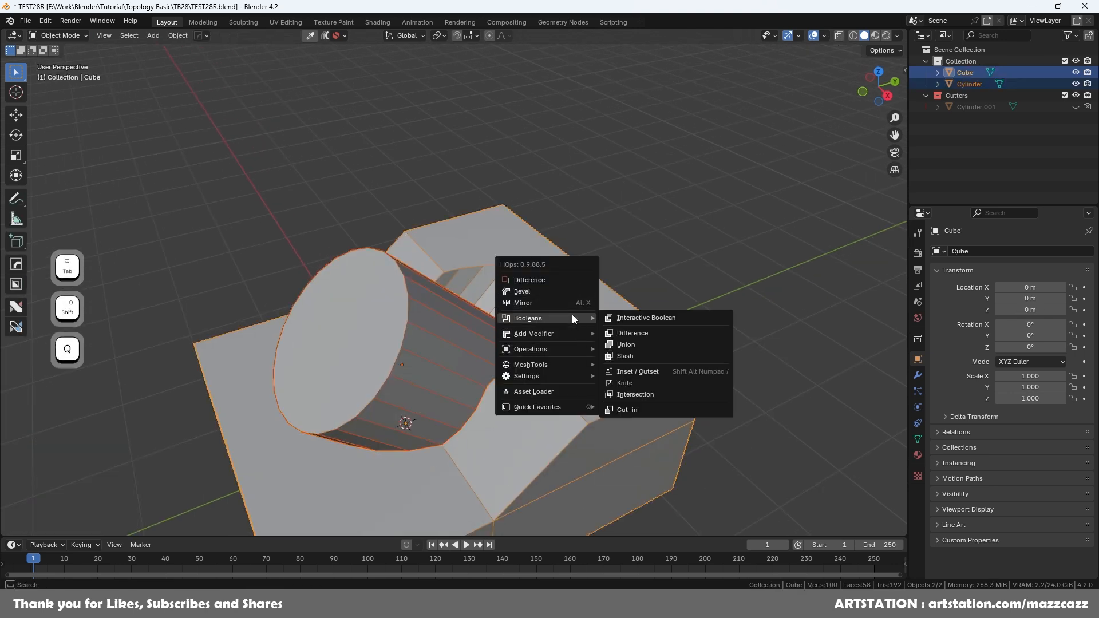
{"action": "left_click", "coordinate": [650, 339]}
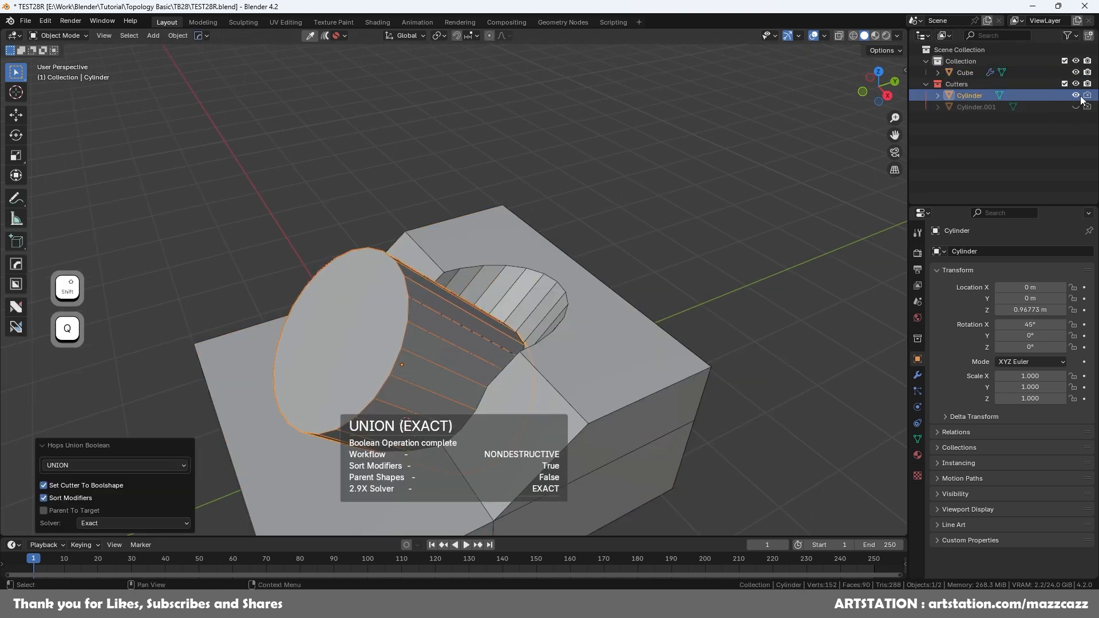
- Apply the block's Boolean modifier with Smart Apply and save the file
{"action": "left_click", "coordinate": [672, 332]}
{"action": "key", "text": "q"}
{"action": "mouse_move", "coordinate": [586, 389]}
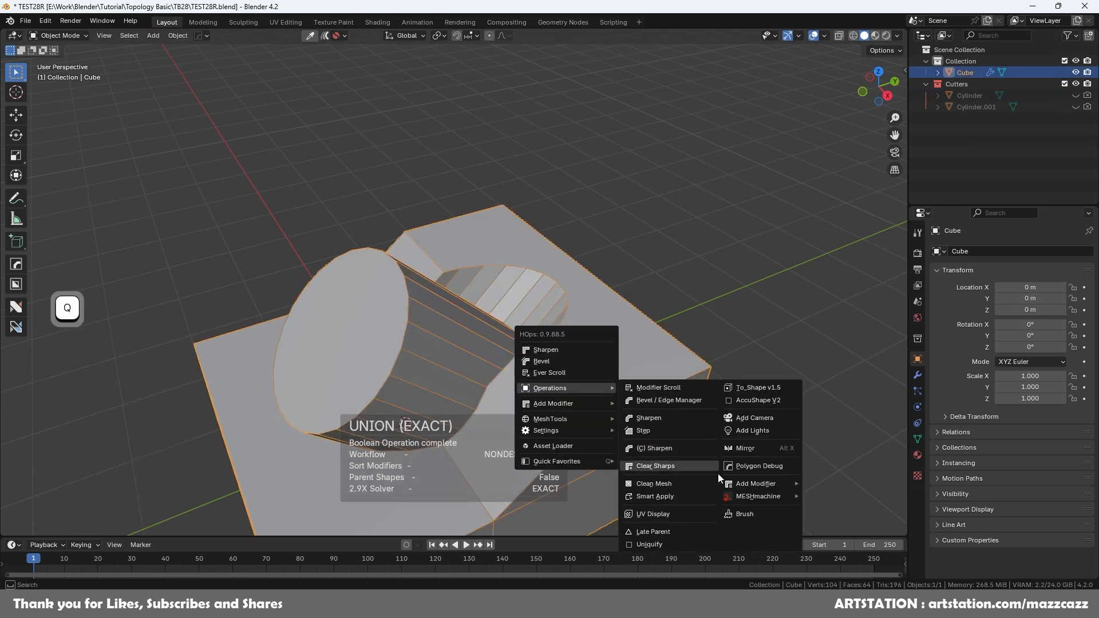
{"action": "left_click", "coordinate": [691, 494]}
{"action": "scroll", "coordinate": [581, 422], "scroll_direction": "down", "scroll_amount": 3}
{"action": "key", "text": "ctrl+s"}
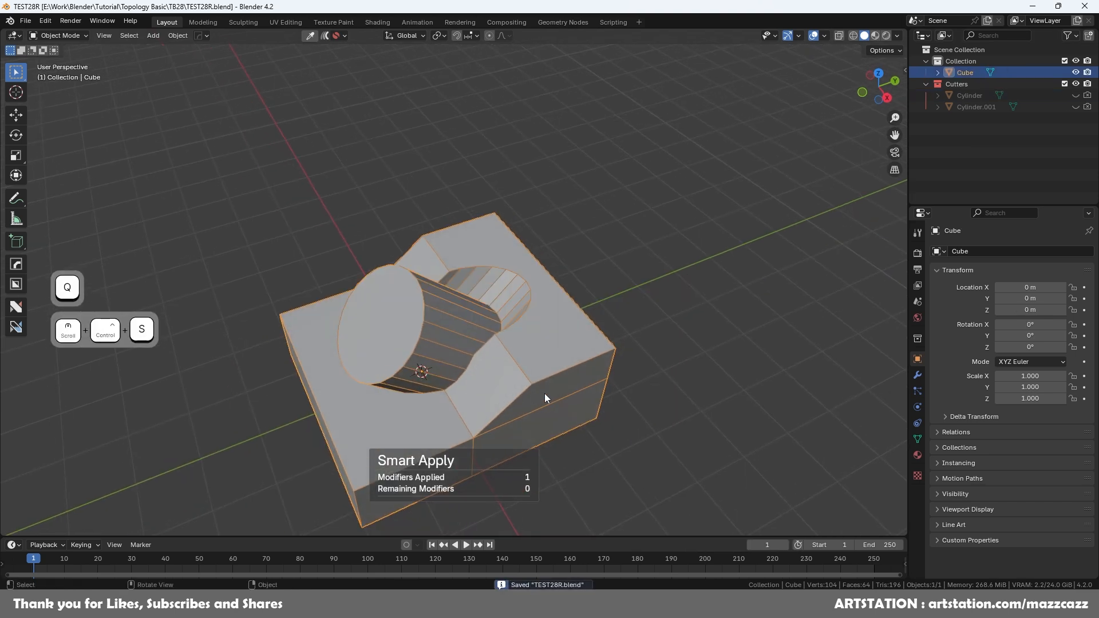
- Enter Edit Mode on the block with X-ray on and remove the stray diagonal edges on its underside
{"action": "middle_click_drag", "start_coordinate": [590, 392], "coordinate": [598, 367]}
{"action": "middle_click_drag", "start_coordinate": [809, 132], "coordinate": [606, 324]}
{"action": "key", "text": "Tab"}
{"action": "mouse_move", "coordinate": [510, 318]}
{"action": "middle_mouse_down"}
{"action": "mouse_move", "coordinate": [534, 275]}
{"action": "mouse_move", "coordinate": [522, 305]}
{"action": "middle_mouse_up"}
{"action": "left_click", "coordinate": [650, 270]}
{"action": "scroll", "coordinate": [593, 320], "scroll_direction": "up", "scroll_amount": 2}
{"action": "middle_click_drag", "start_coordinate": [582, 357], "coordinate": [466, 298], "text": "shift"}
{"action": "left_click", "coordinate": [839, 36]}
{"action": "key", "text": "Tab"}
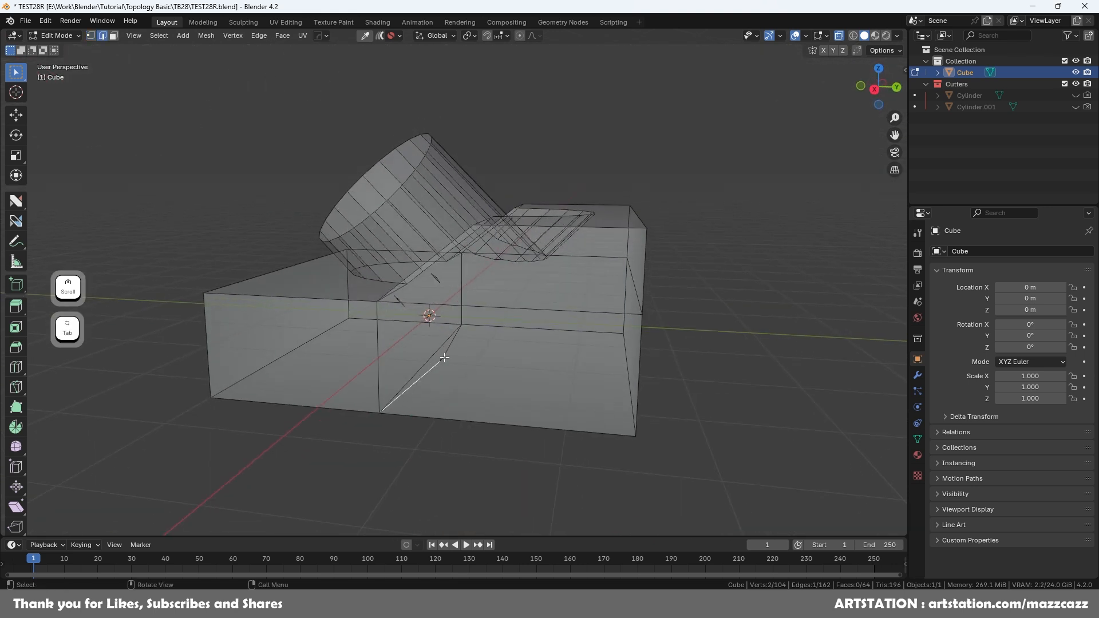
{"action": "left_click", "coordinate": [445, 356], "text": "alt+shift"}
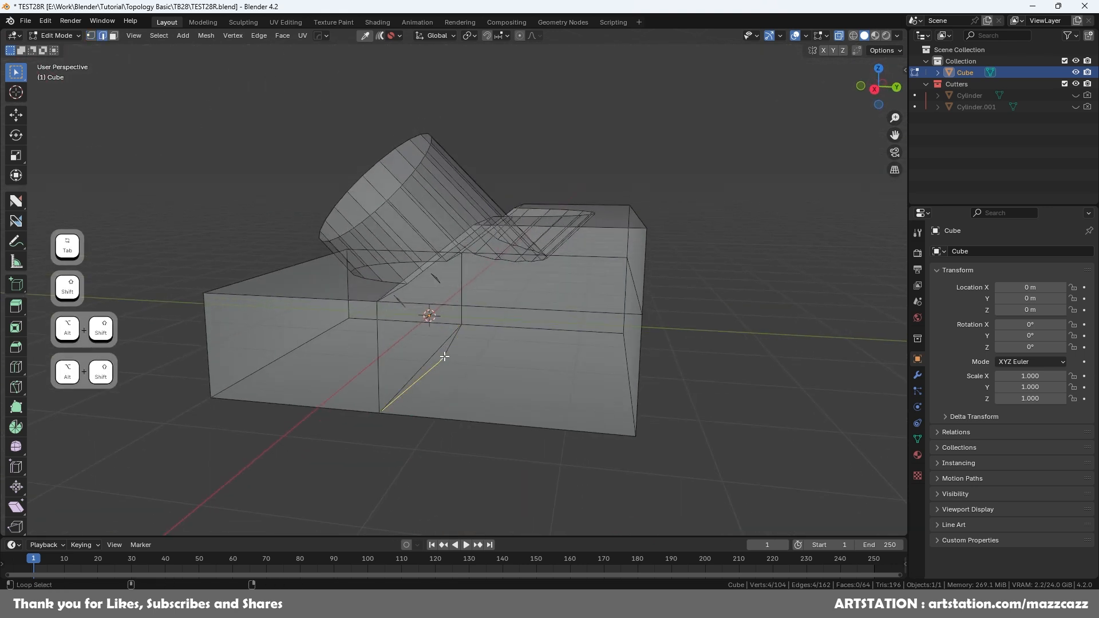
{"action": "right_click", "coordinate": [445, 356]}
{"action": "left_click", "coordinate": [409, 565]}
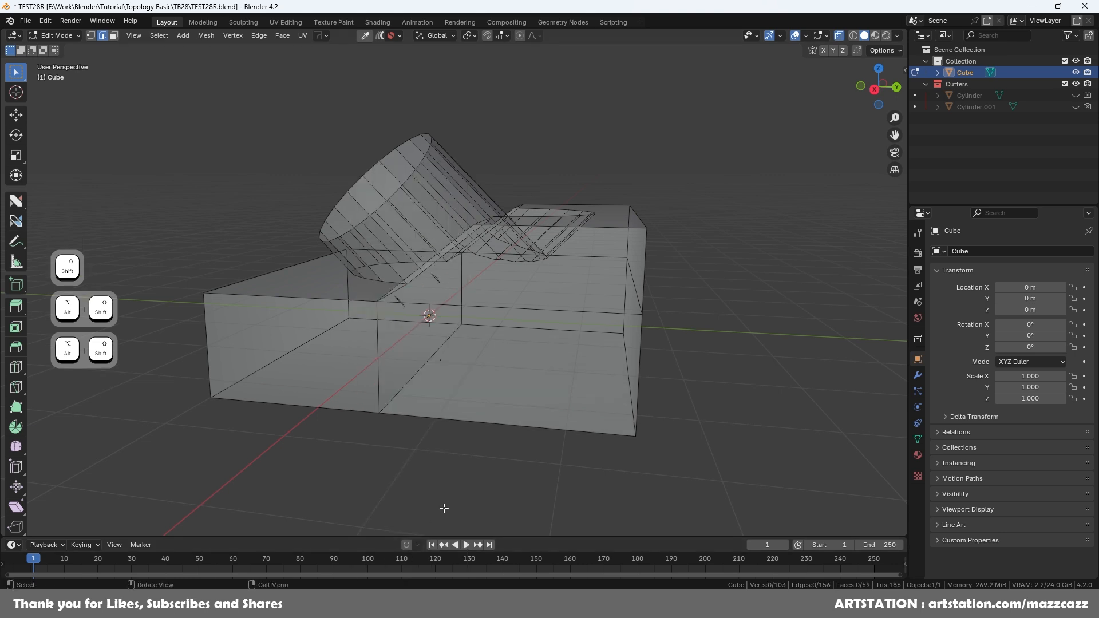
- Remove the leftover stray edge near the middle of the block's underside
{"action": "left_click", "coordinate": [439, 361]}
{"action": "right_click", "coordinate": [440, 360]}
{"action": "middle_click_drag", "start_coordinate": [520, 389], "coordinate": [497, 374]}
{"action": "scroll", "coordinate": [498, 374], "scroll_direction": "up", "scroll_amount": 2}
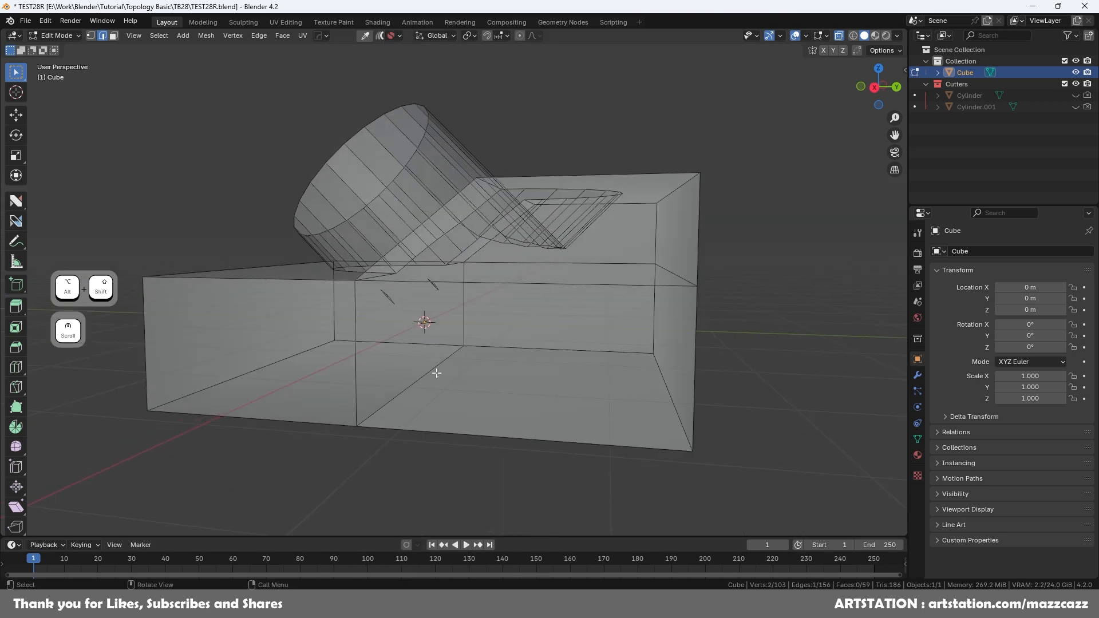
{"action": "right_click", "coordinate": [452, 393]}
{"action": "left_click", "coordinate": [441, 438]}
- Select the two small sliver faces floating inside the block below the pipe and delete them
{"action": "middle_click_drag", "start_coordinate": [481, 385], "coordinate": [471, 342]}
{"action": "scroll", "coordinate": [471, 342], "scroll_direction": "up", "scroll_amount": 4}
{"action": "scroll", "coordinate": [470, 333], "scroll_direction": "up", "scroll_amount": 3, "text": "shift"}
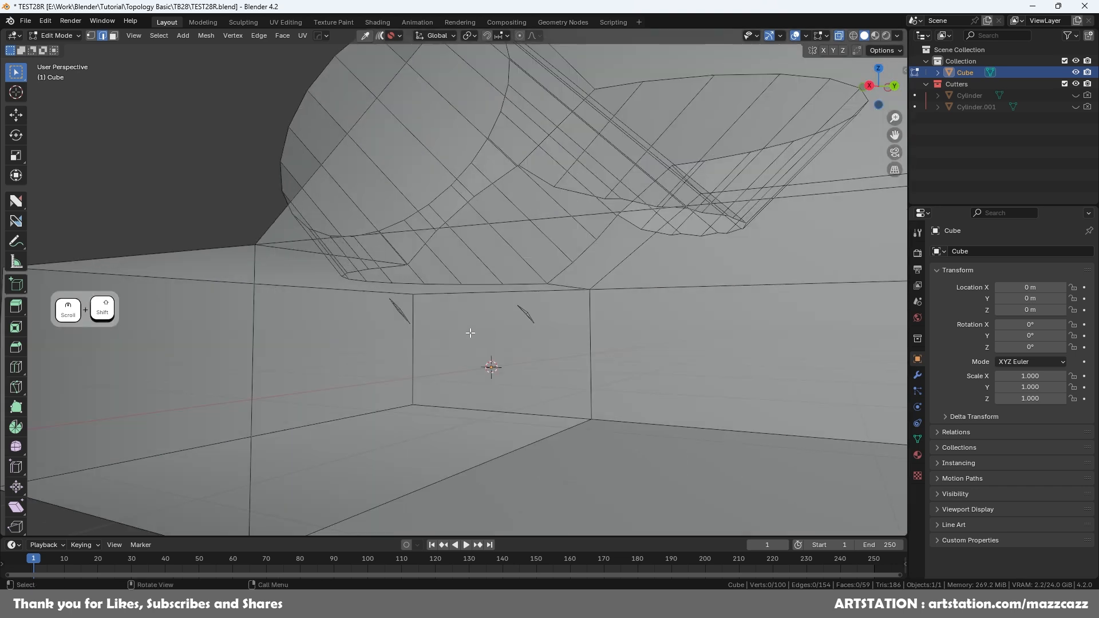
{"action": "key", "text": "Tab"}
{"action": "middle_click_drag", "start_coordinate": [389, 313], "coordinate": [413, 311]}
{"action": "left_click", "coordinate": [467, 320]}
{"action": "left_click", "coordinate": [416, 318], "text": "shift"}
{"action": "right_click", "coordinate": [423, 312]}
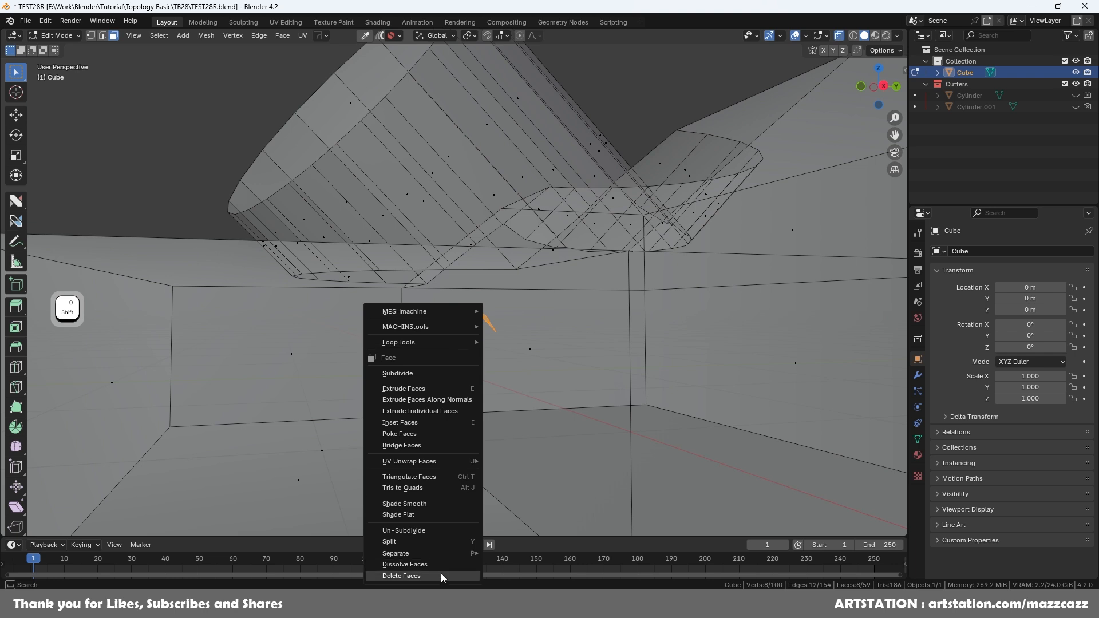
{"action": "left_click", "coordinate": [401, 576]}
{"action": "middle_click_drag", "start_coordinate": [504, 296], "coordinate": [503, 326]}
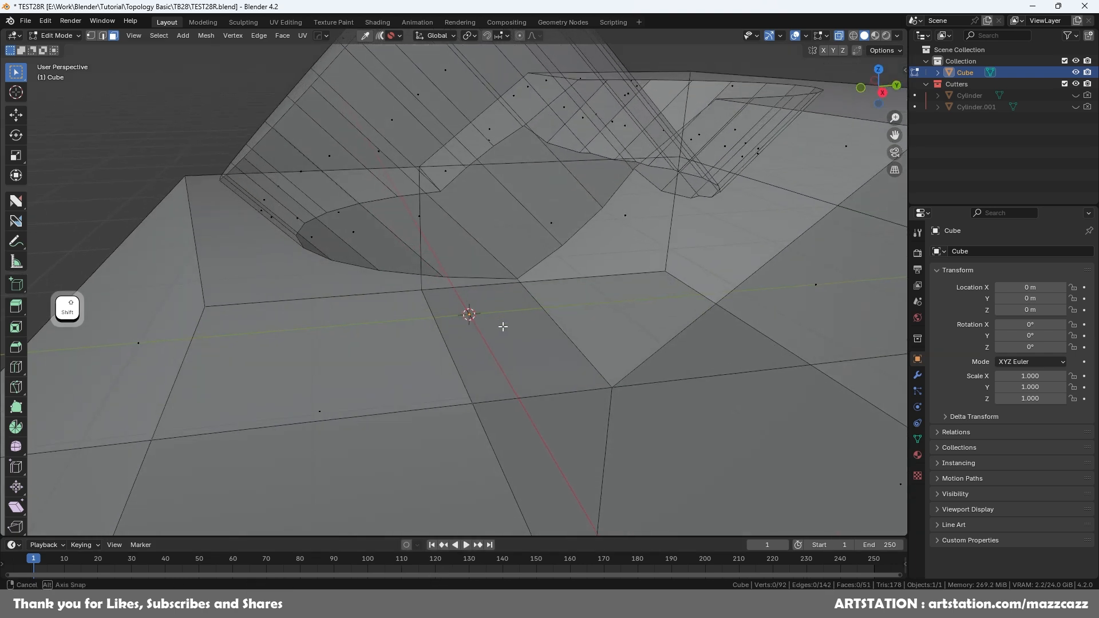
- Turn X-ray off and run MACHIN3 Clean Up with non-manifold selection on the block mesh
{"action": "left_click", "coordinate": [842, 36]}
{"action": "left_click", "coordinate": [843, 37]}
{"action": "middle_click_drag", "start_coordinate": [596, 309], "coordinate": [790, 65]}
{"action": "scroll", "coordinate": [604, 293], "scroll_direction": "down", "scroll_amount": 2}
{"action": "key", "text": "3"}
{"action": "key", "text": "alt+3"}
{"action": "scroll", "coordinate": [621, 315], "scroll_direction": "down", "scroll_amount": 4}
- Fill the selected open boundary with a face, rerun Clean Up and save the file
{"action": "key", "text": "f"}
{"action": "key", "text": "alt+3"}
{"action": "left_click", "coordinate": [841, 37]}
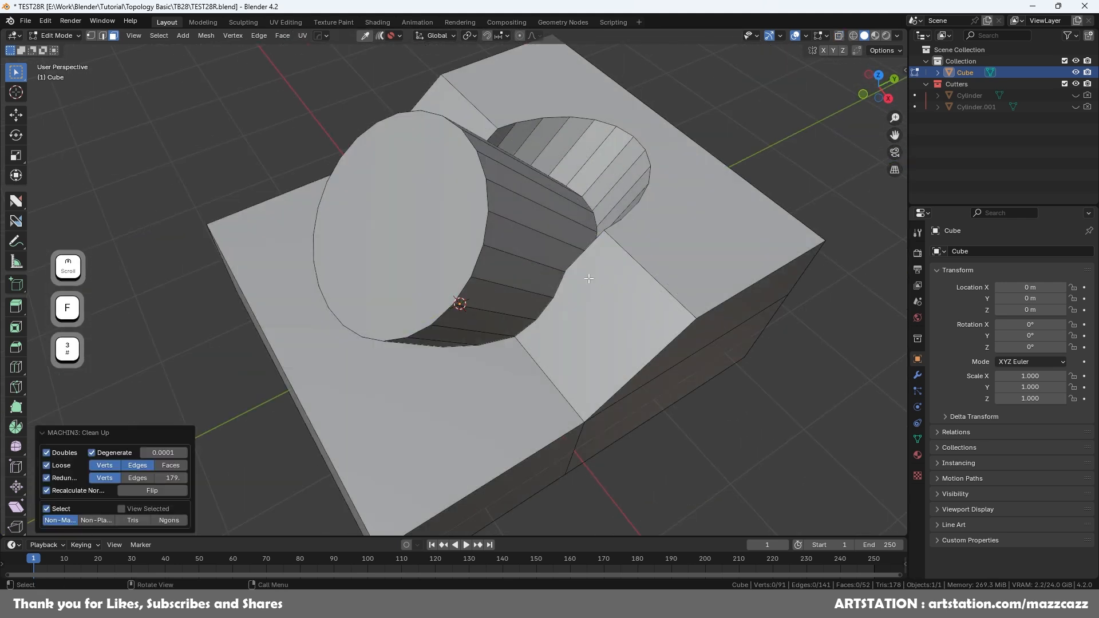
{"action": "key", "text": "ctrl+s"}
- Select the near-duplicate vertex where the pipe meets the sloped face and activate the nSolve tool
{"action": "key", "text": "Tab"}
{"action": "mouse_move", "coordinate": [494, 299]}
{"action": "middle_mouse_down"}
{"action": "mouse_move", "coordinate": [687, 343]}
{"action": "mouse_move", "coordinate": [511, 296]}
{"action": "middle_mouse_up"}
{"action": "scroll", "coordinate": [560, 311], "scroll_direction": "up", "scroll_amount": 3}
{"action": "scroll", "coordinate": [511, 296], "scroll_direction": "up", "scroll_amount": 5}
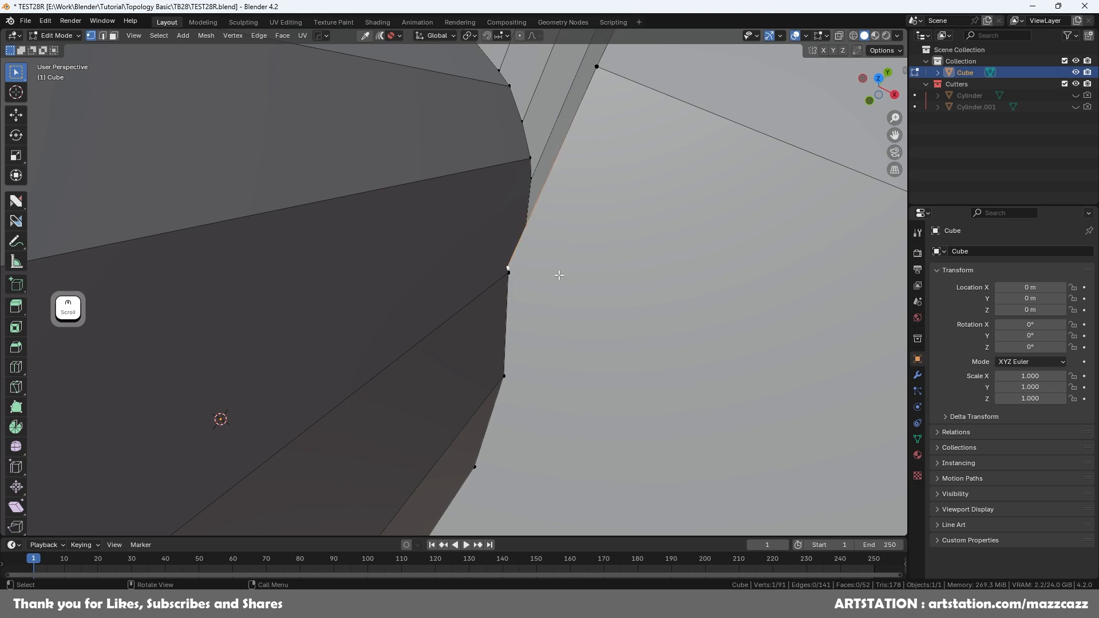
{"action": "scroll", "coordinate": [559, 276], "scroll_direction": "down", "scroll_amount": 3}
{"action": "key", "text": "alt+4"}
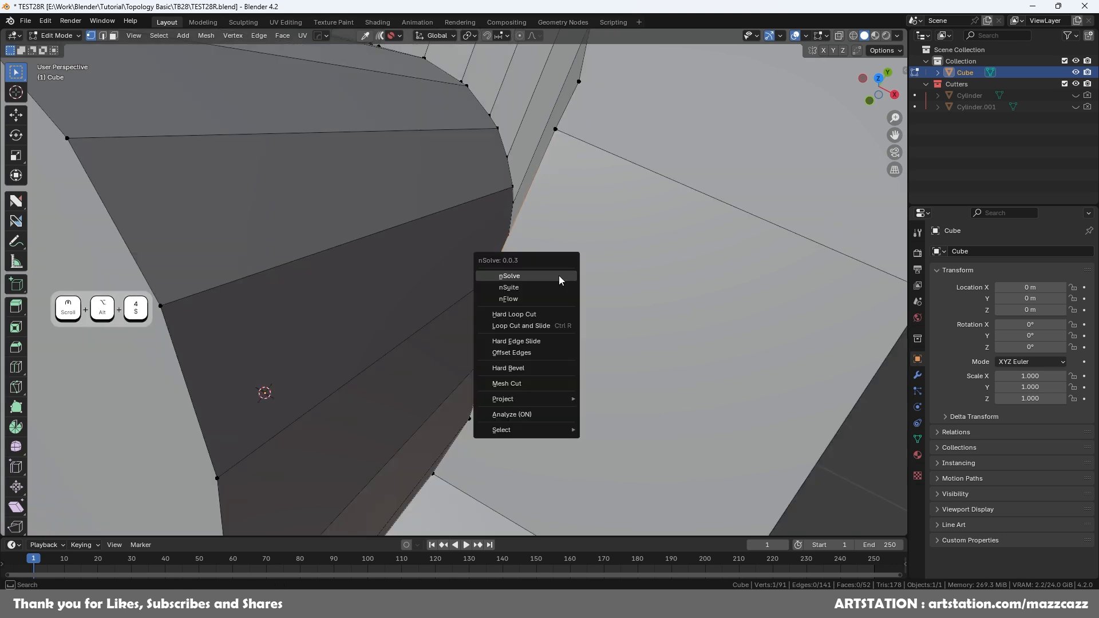
{"action": "left_click", "coordinate": [559, 276]}
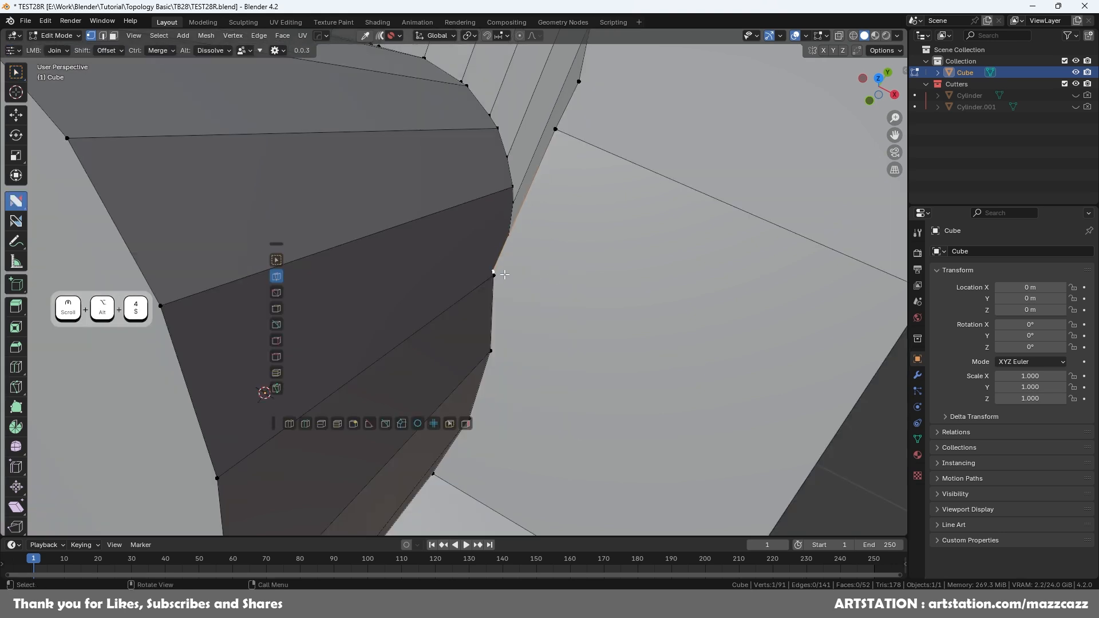
- Try to merge the two nearly coincident vertices where the pipe meets the sloped face
{"action": "scroll", "coordinate": [497, 271], "scroll_direction": "up", "scroll_amount": 5}
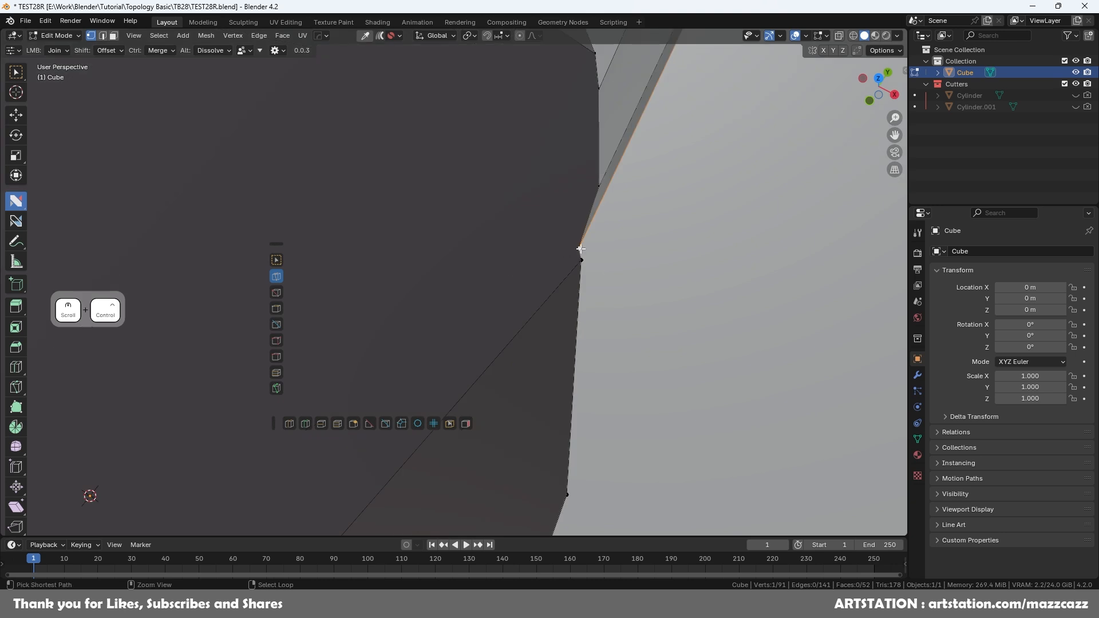
{"action": "scroll", "coordinate": [597, 261], "scroll_direction": "down", "scroll_amount": 5}
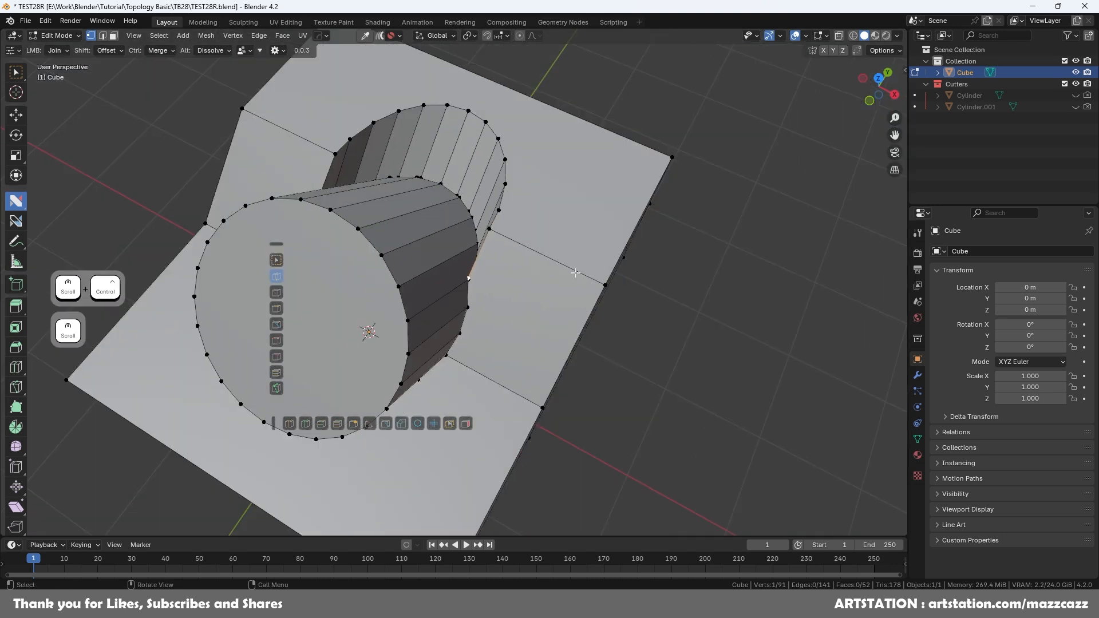
{"action": "middle_click_drag", "start_coordinate": [575, 272], "coordinate": [417, 255]}
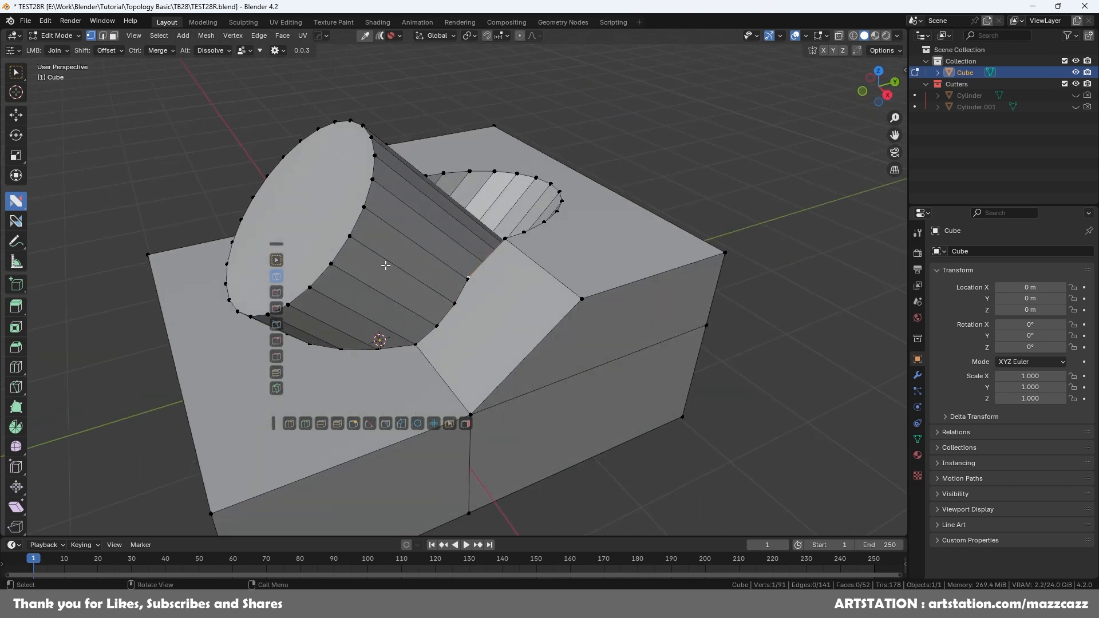
{"action": "mouse_move", "coordinate": [388, 301]}
{"action": "middle_mouse_down"}
{"action": "mouse_move", "coordinate": [449, 282]}
{"action": "mouse_move", "coordinate": [380, 294]}
{"action": "middle_mouse_up"}
{"action": "scroll", "coordinate": [321, 304], "scroll_direction": "up", "scroll_amount": 6}
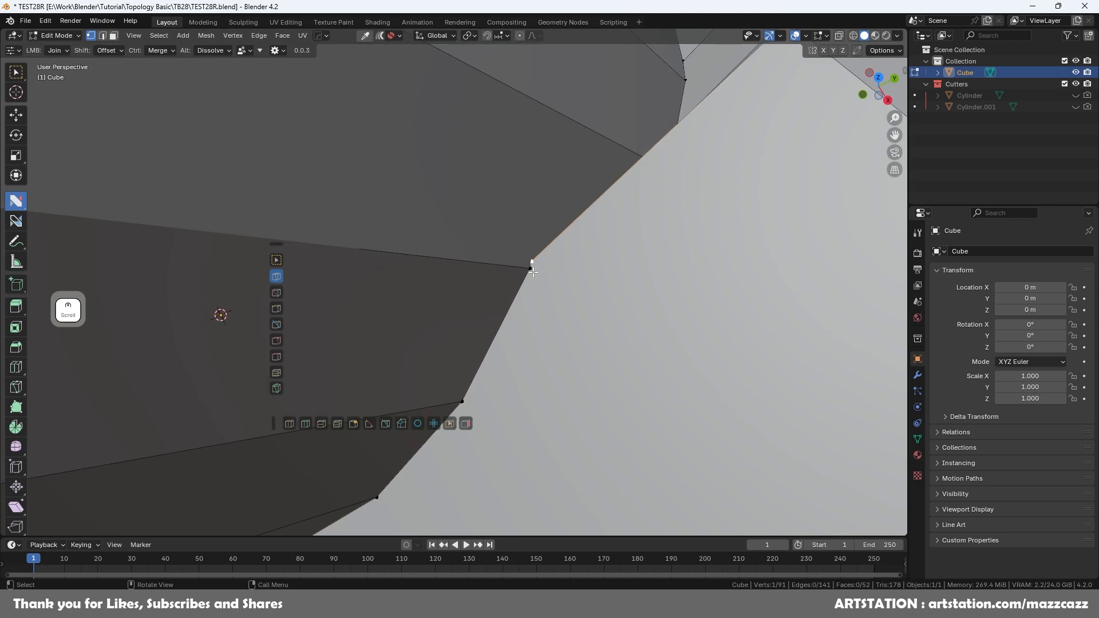
{"action": "key", "text": "ctrl"}
{"action": "left_click_drag", "start_coordinate": [533, 263], "coordinate": [533, 258], "text": "ctrl"}
{"action": "scroll", "coordinate": [529, 259], "scroll_direction": "down", "scroll_amount": 3}
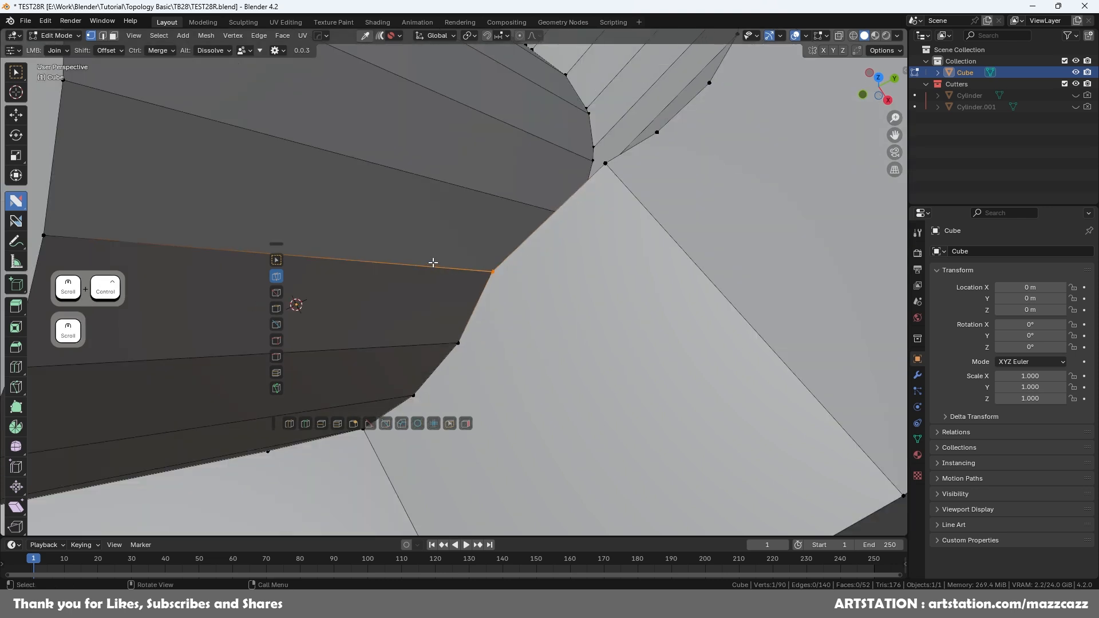
{"action": "key", "text": "ctrl+z"}
- Merge the upper near-duplicate vertex into the pipe's vertex just below it, and symmetrize the mesh across X
{"action": "scroll", "coordinate": [516, 275], "scroll_direction": "up", "scroll_amount": 3}
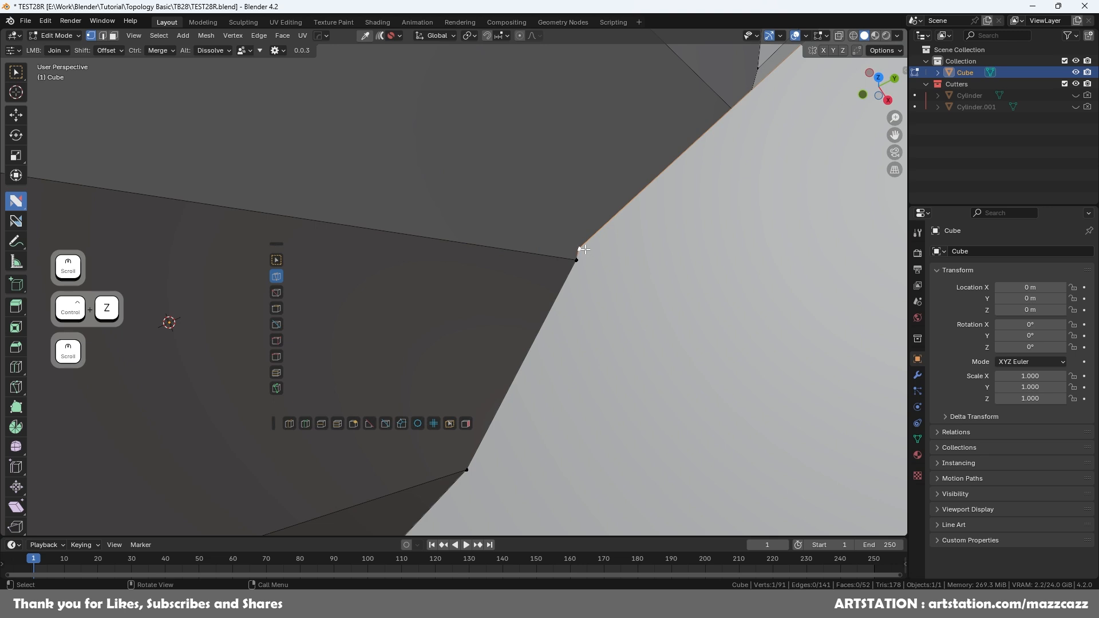
{"action": "key", "text": "ctrl"}
{"action": "left_click_drag", "start_coordinate": [579, 248], "coordinate": [576, 261], "text": "ctrl"}
{"action": "scroll", "coordinate": [576, 261], "scroll_direction": "down", "scroll_amount": 3}
{"action": "middle_click_drag", "start_coordinate": [576, 261], "coordinate": [624, 224]}
{"action": "scroll", "coordinate": [513, 322], "scroll_direction": "down", "scroll_amount": 4}
{"action": "scroll", "coordinate": [412, 235], "scroll_direction": "down", "scroll_amount": 4}
{"action": "key", "text": "alt+x"}
- Try to dissolve the short edge across the narrow pocket wall beside the pipe's base with nSolve
{"action": "mouse_move", "coordinate": [475, 288]}
{"action": "middle_mouse_down"}
{"action": "mouse_move", "coordinate": [421, 297]}
{"action": "mouse_move", "coordinate": [426, 312]}
{"action": "mouse_move", "coordinate": [326, 299]}
{"action": "mouse_move", "coordinate": [486, 320]}
{"action": "mouse_move", "coordinate": [504, 333]}
{"action": "mouse_move", "coordinate": [472, 289]}
{"action": "middle_mouse_up"}
{"action": "scroll", "coordinate": [497, 301], "scroll_direction": "up", "scroll_amount": 4}
{"action": "key", "text": "Tab"}
{"action": "left_click", "coordinate": [419, 290]}
{"action": "key", "text": "Tab"}
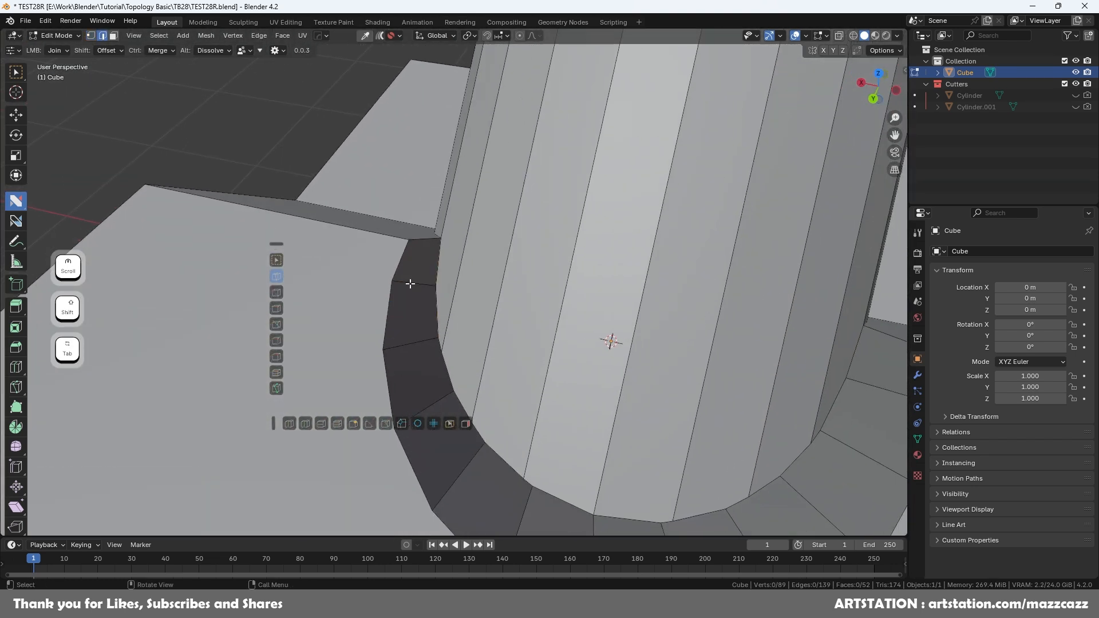
{"action": "left_click", "coordinate": [411, 283], "text": "alt"}
{"action": "left_click", "coordinate": [422, 286]}
{"action": "middle_click_drag", "start_coordinate": [417, 288], "coordinate": [395, 295]}
{"action": "left_click", "coordinate": [391, 293], "text": "alt"}
{"action": "left_click", "coordinate": [383, 292], "text": "alt"}
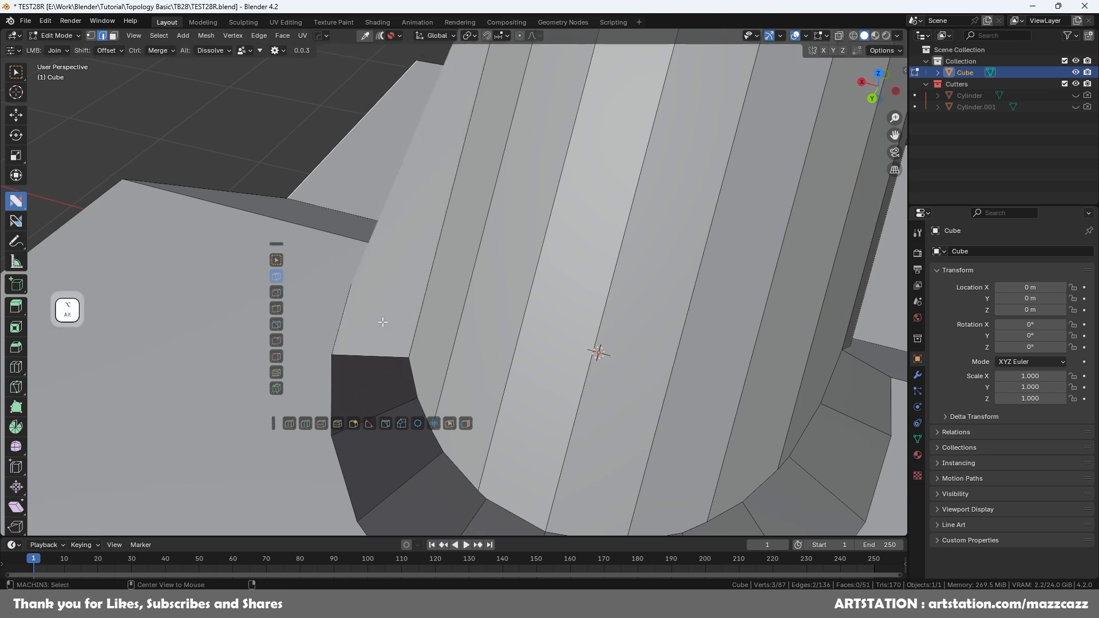
{"action": "key", "text": "ctrl+z"}
{"action": "left_click", "coordinate": [380, 306], "text": "alt"}
{"action": "middle_click_drag", "start_coordinate": [380, 307], "coordinate": [531, 347]}
{"action": "middle_click_drag", "start_coordinate": [531, 347], "coordinate": [478, 335], "text": "shift"}
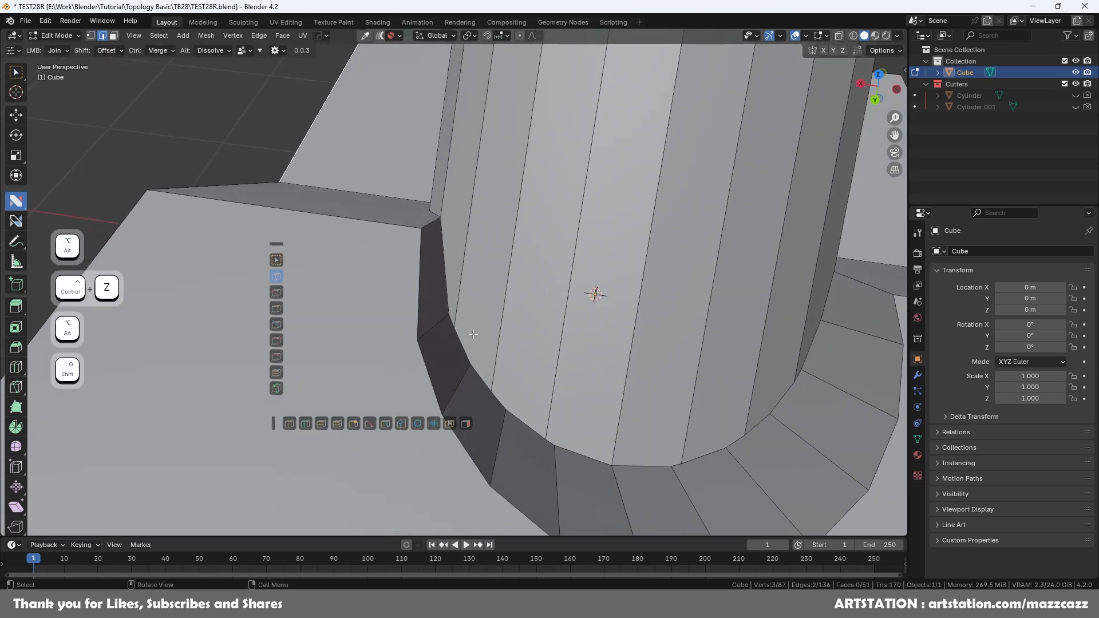
- Undo the recent vertex and edge edits on the pocket wall beside the pipe's base
{"action": "key", "text": "Tab"}
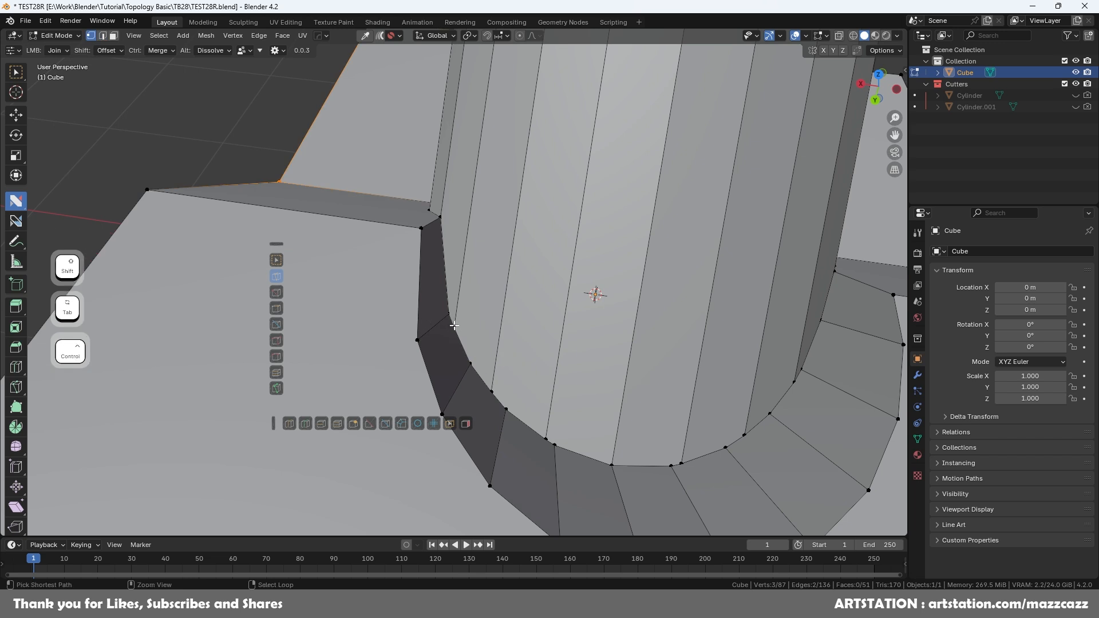
{"action": "left_click", "coordinate": [450, 314]}
{"action": "scroll", "coordinate": [474, 332], "scroll_direction": "down", "scroll_amount": 2}
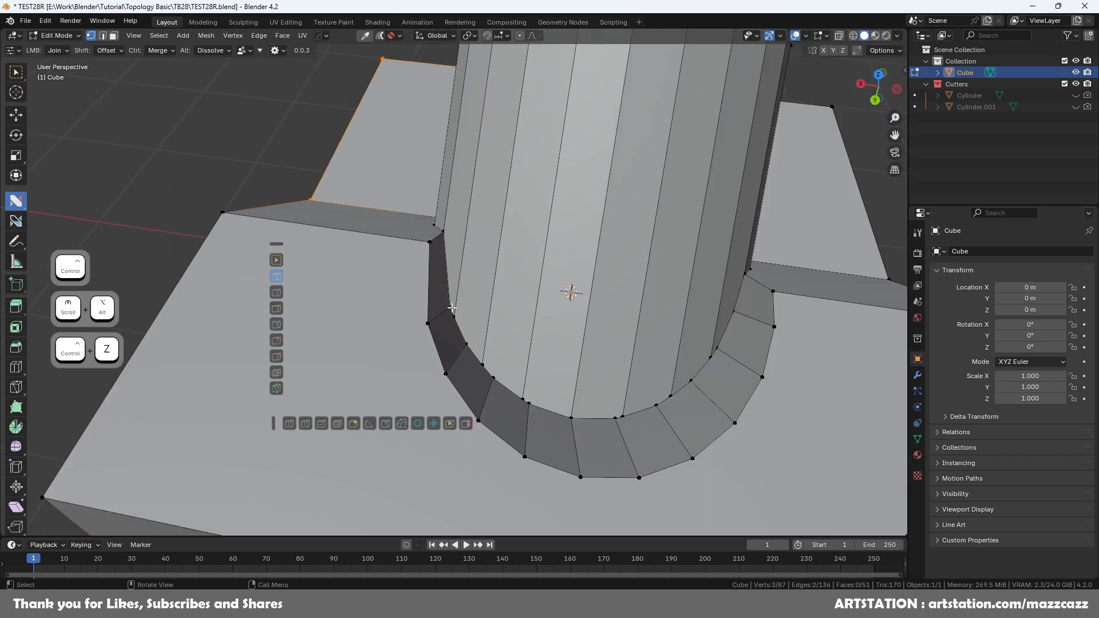
{"action": "key", "text": "ctrl+z"}
{"action": "key", "text": "ctrl+z"}
{"action": "key", "text": "ctrl+z"}
{"action": "key", "text": "ctrl+shift+z"}
{"action": "key", "text": "ctrl+z"}
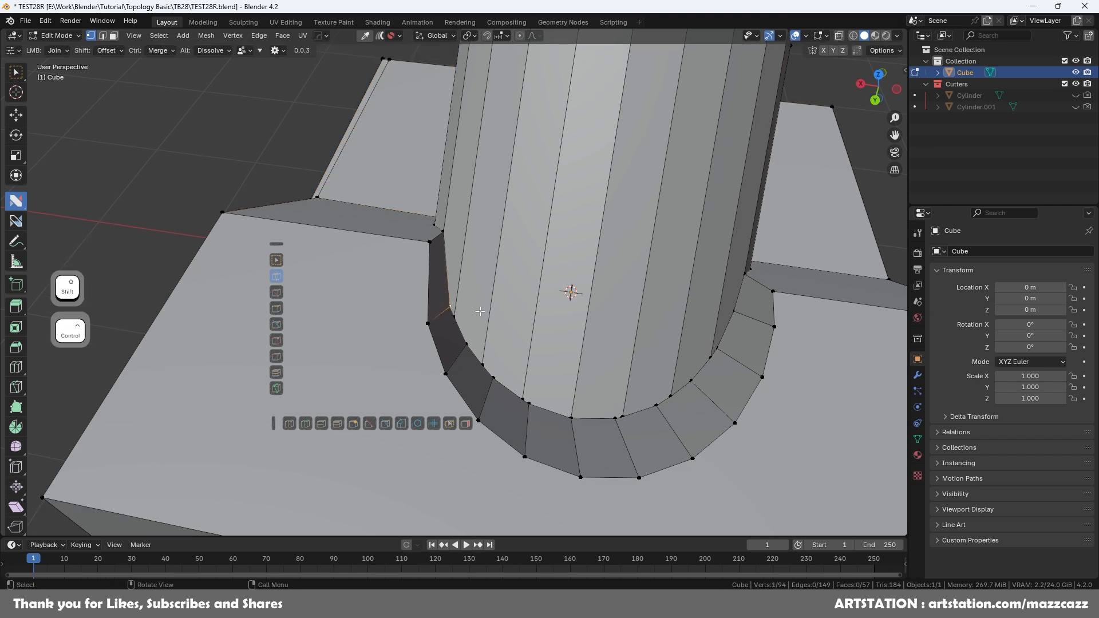
{"action": "key", "text": "ctrl+z"}
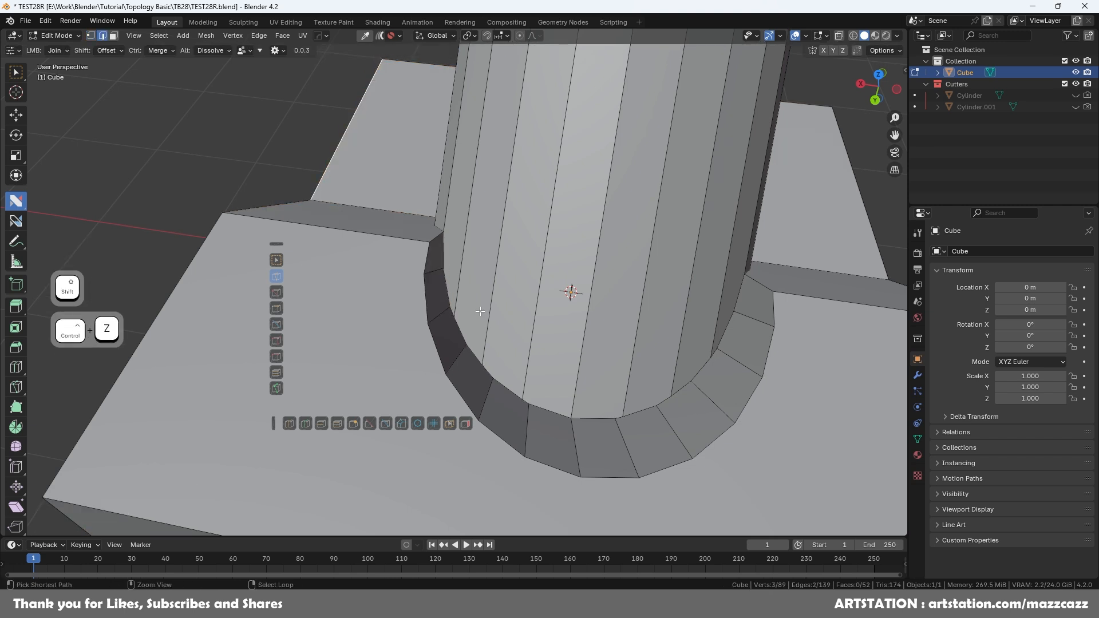
- Dissolve the short edge across the pocket wall beside the pipe, including its vertices
{"action": "key", "text": "ctrl+x"}
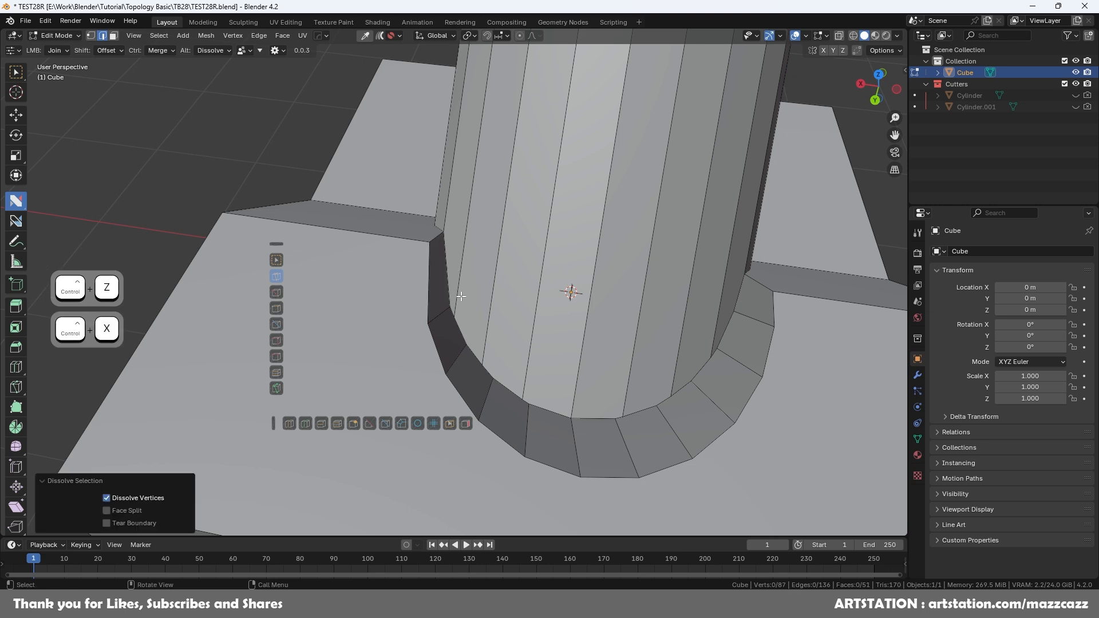
{"action": "key", "text": "Tab"}
- Try to merge the pocket wall's inner vertex into the adjacent vertex on the pipe's base
{"action": "left_click", "coordinate": [455, 313]}
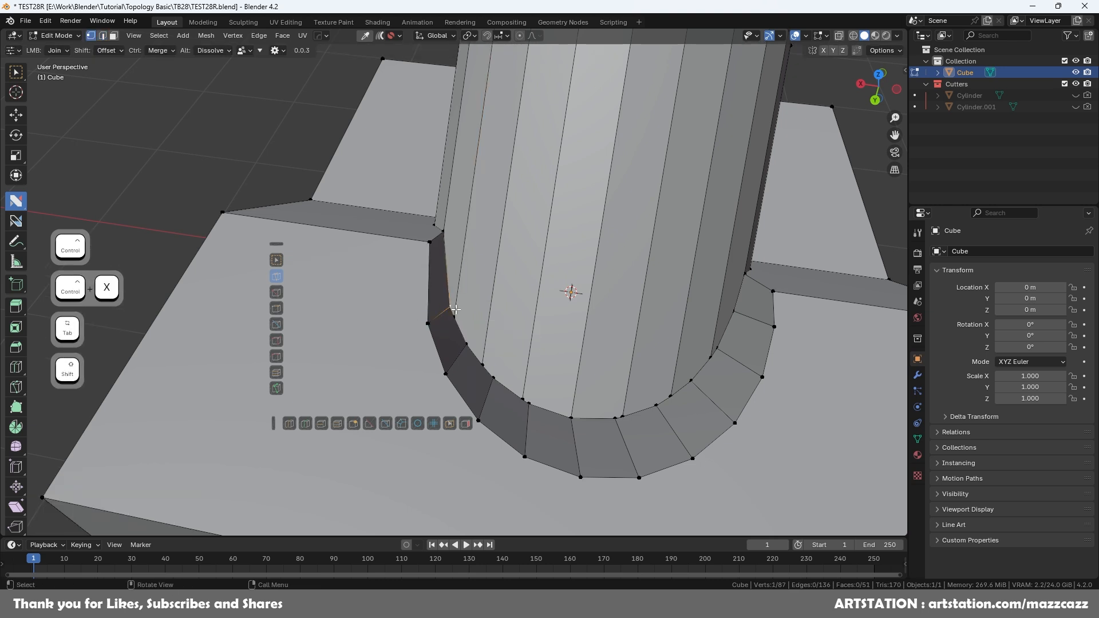
{"action": "key", "text": "ctrl"}
{"action": "left_click_drag", "start_coordinate": [454, 317], "coordinate": [455, 318], "text": "ctrl"}
{"action": "middle_click_drag", "start_coordinate": [473, 318], "coordinate": [487, 334]}
{"action": "key", "text": "ctrl+z"}
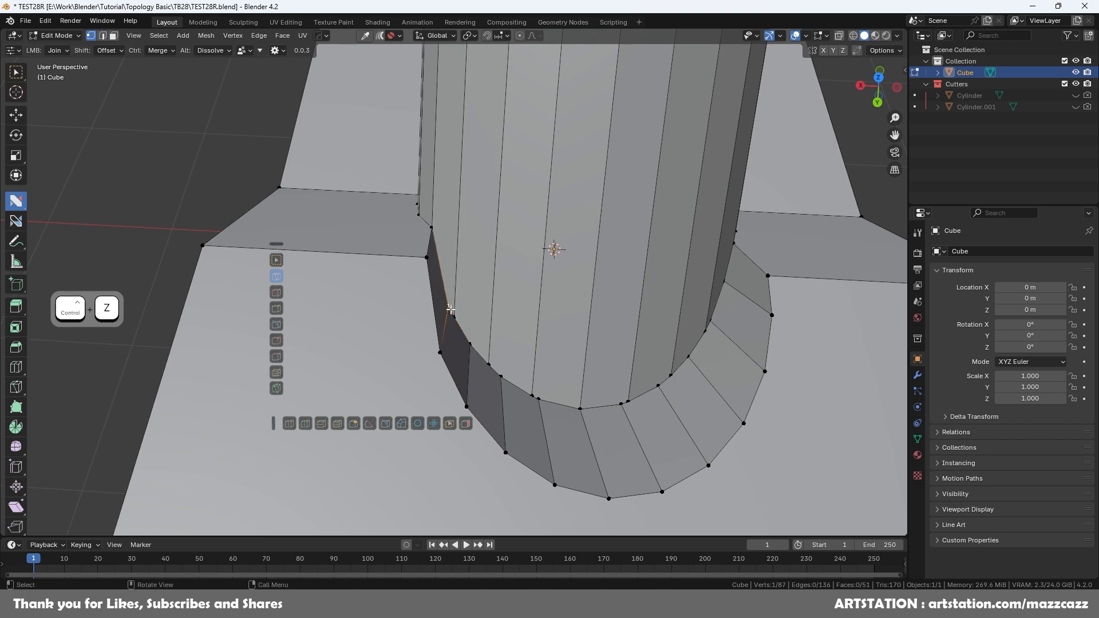
- Try sliding the merged edge across the pocket wall, and undo back to the separate vertices
{"action": "middle_click_drag", "start_coordinate": [472, 323], "coordinate": [422, 302]}
{"action": "key", "text": "Tab"}
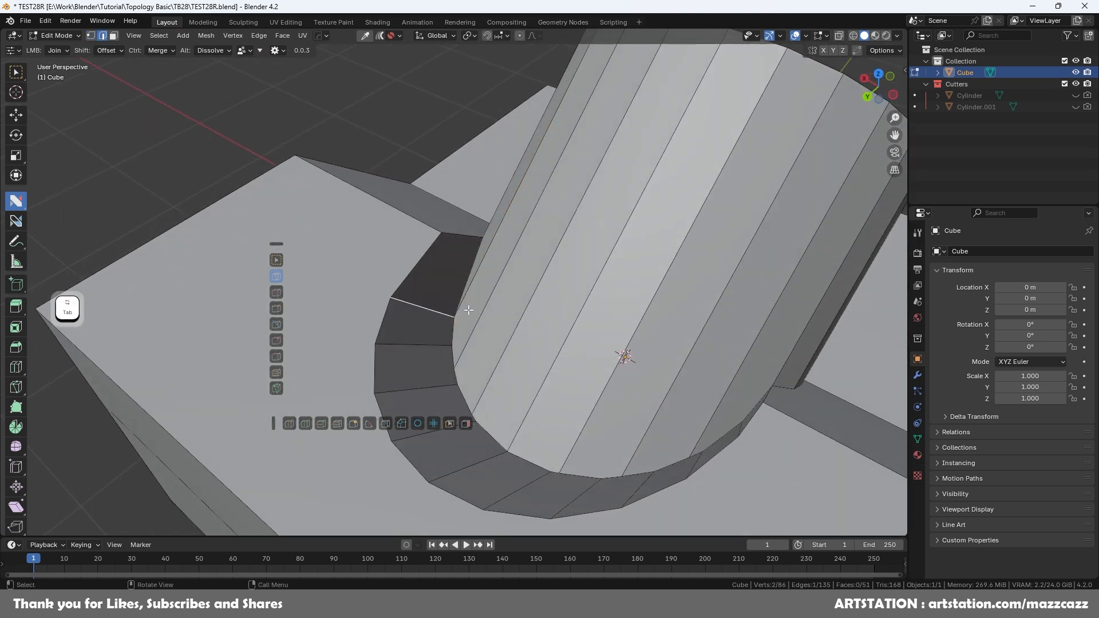
{"action": "key", "text": "g"}
{"action": "key", "text": "g"}
{"action": "right_click", "coordinate": [469, 299]}
{"action": "mouse_move", "coordinate": [468, 299]}
{"action": "middle_mouse_down"}
{"action": "mouse_move", "coordinate": [508, 331]}
{"action": "mouse_move", "coordinate": [475, 294]}
{"action": "middle_mouse_up"}
{"action": "key", "text": "ctrl+z"}
{"action": "key", "text": "ctrl+z"}
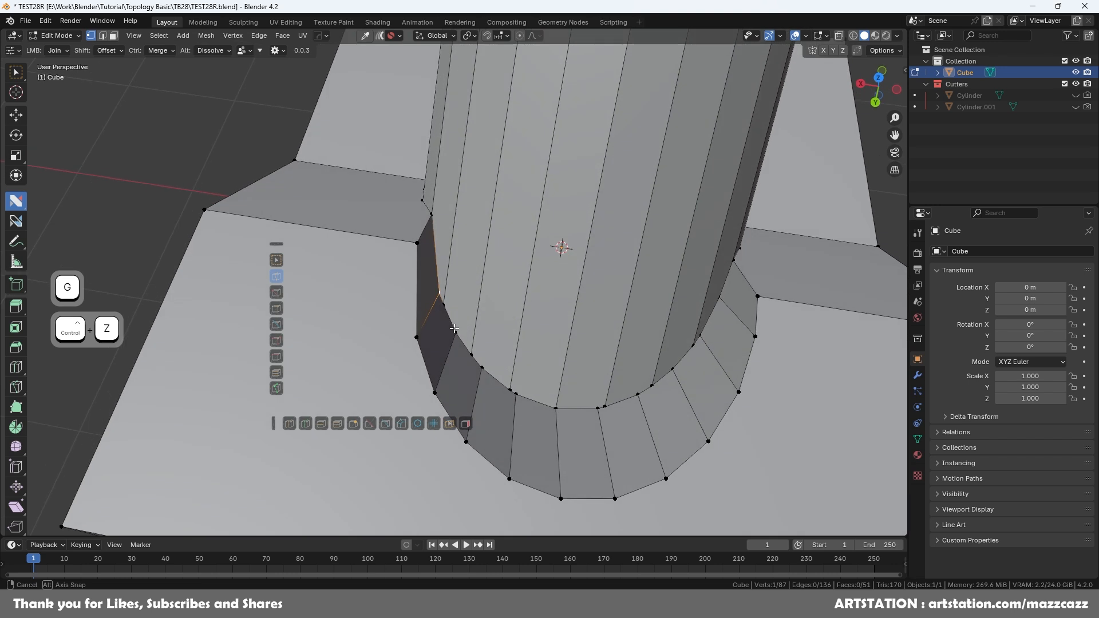
- Slide the pocket wall's inner vertex along its edge, away from the neighbouring pipe vertex, by a factor of 0.237
{"action": "key", "text": "g"}
{"action": "key", "text": "g"}
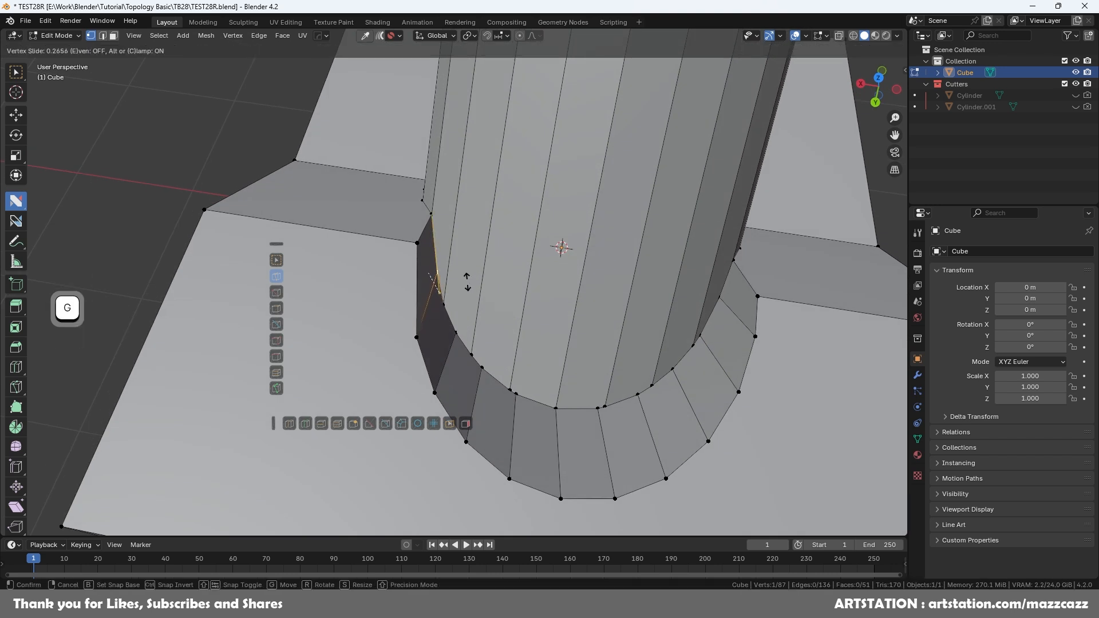
{"action": "left_click", "coordinate": [467, 285]}
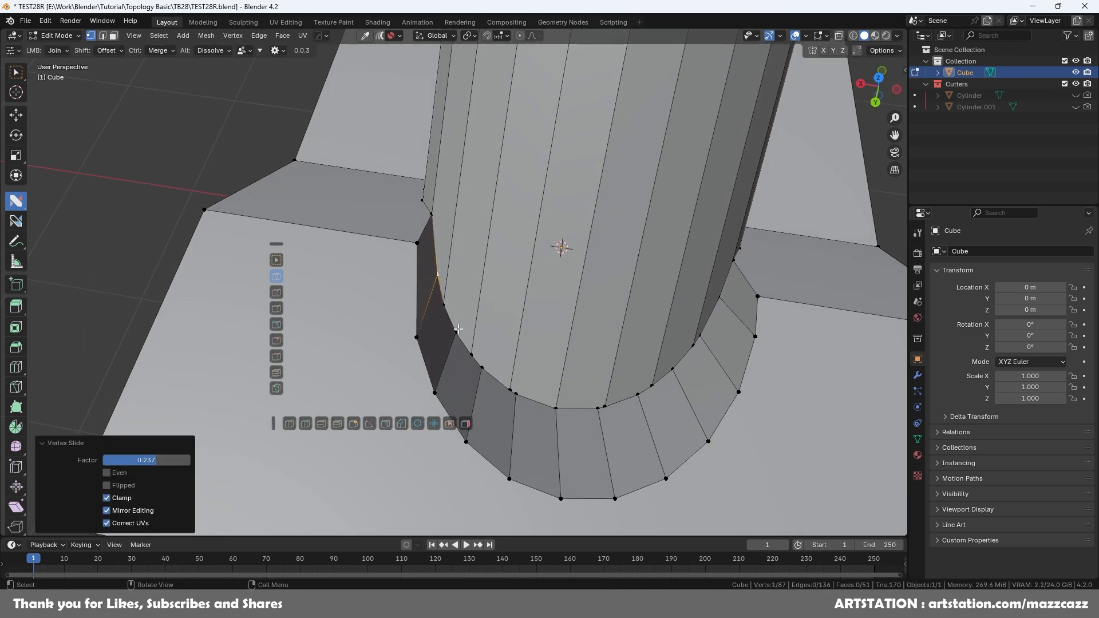
- Merge the nearly coincident vertex pairs along the pipe's base curve and symmetrize the mesh across X from positive to negative
{"action": "left_click", "coordinate": [445, 305]}
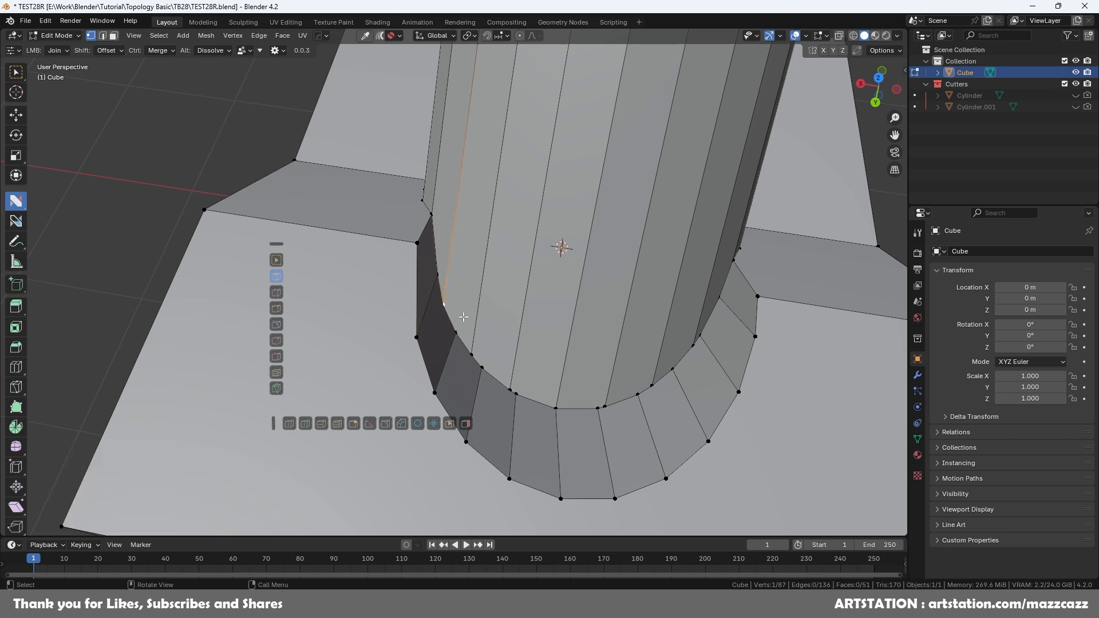
{"action": "left_click", "coordinate": [511, 390], "text": "shift"}
{"action": "key", "text": "1"}
{"action": "left_click", "coordinate": [515, 394], "text": "shift"}
{"action": "key", "text": "1"}
{"action": "key", "text": "alt+x"}
{"action": "middle_click_drag", "start_coordinate": [522, 355], "coordinate": [489, 316]}
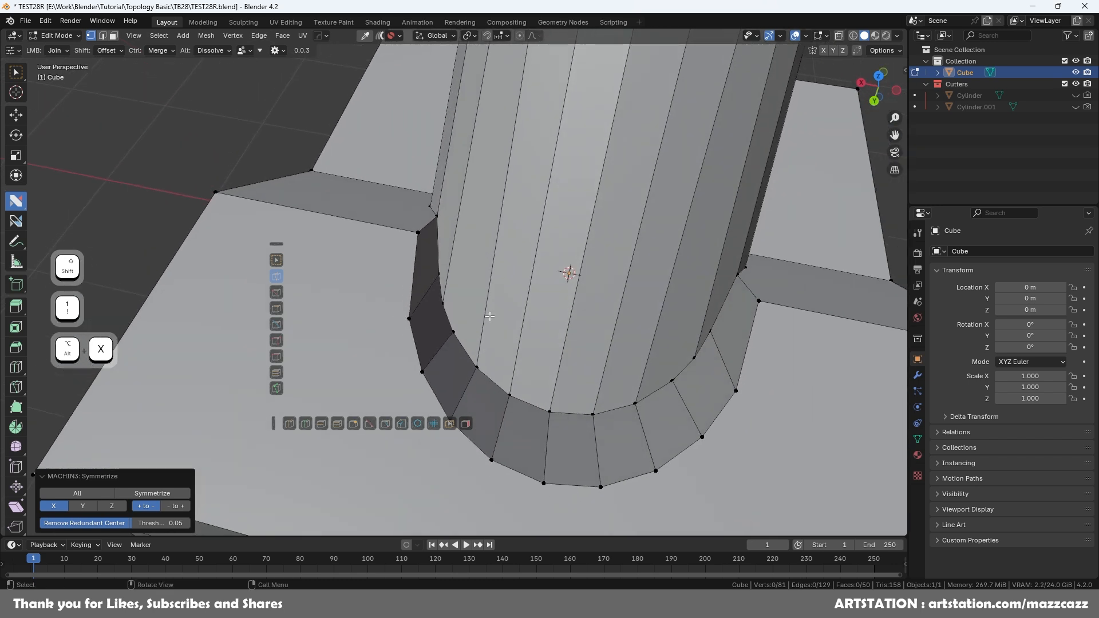
- Merge the neighbouring vertex pair on the pipe's base curve and dissolve the adjacent edge across the pocket wall
{"action": "left_click", "coordinate": [442, 299]}
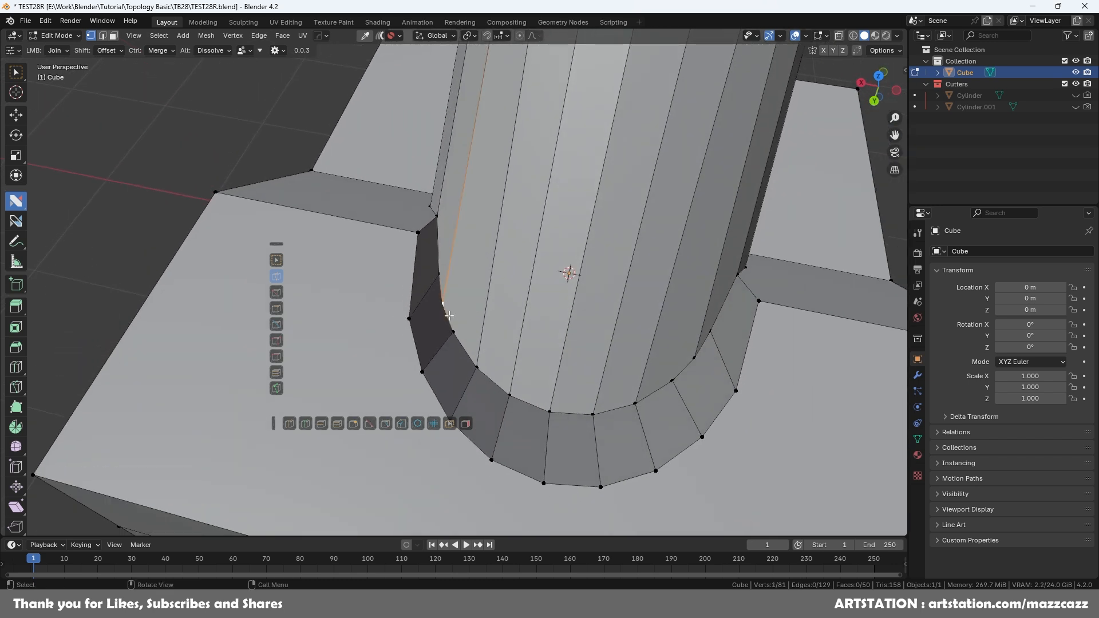
{"action": "left_click", "coordinate": [438, 278]}
{"action": "key", "text": "shift+1"}
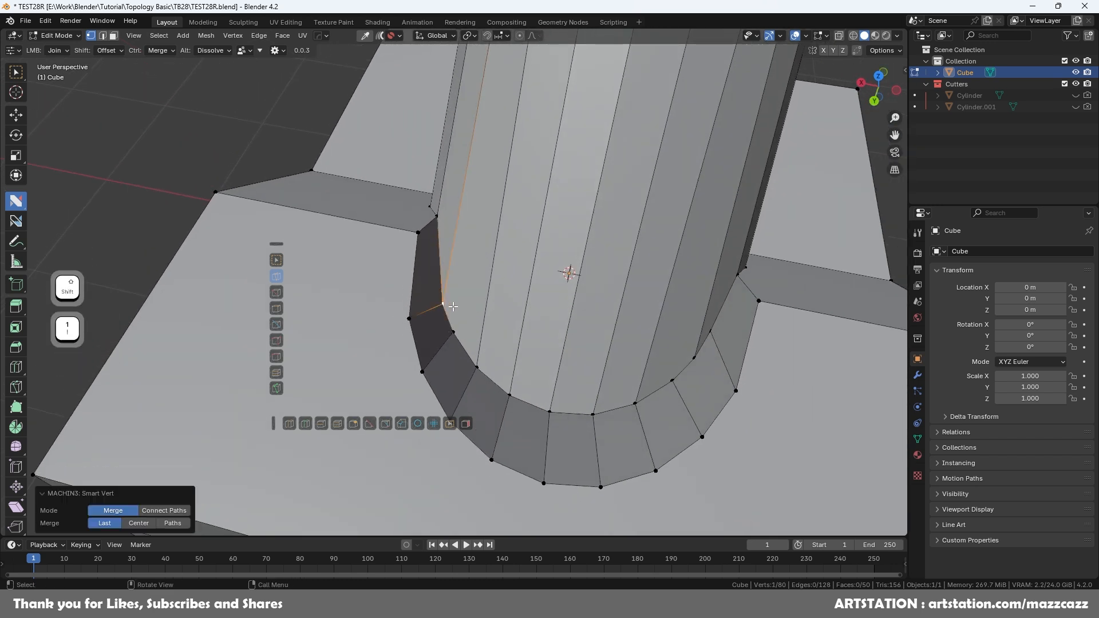
{"action": "key", "text": "Tab"}
{"action": "key", "text": "ctrl+x"}
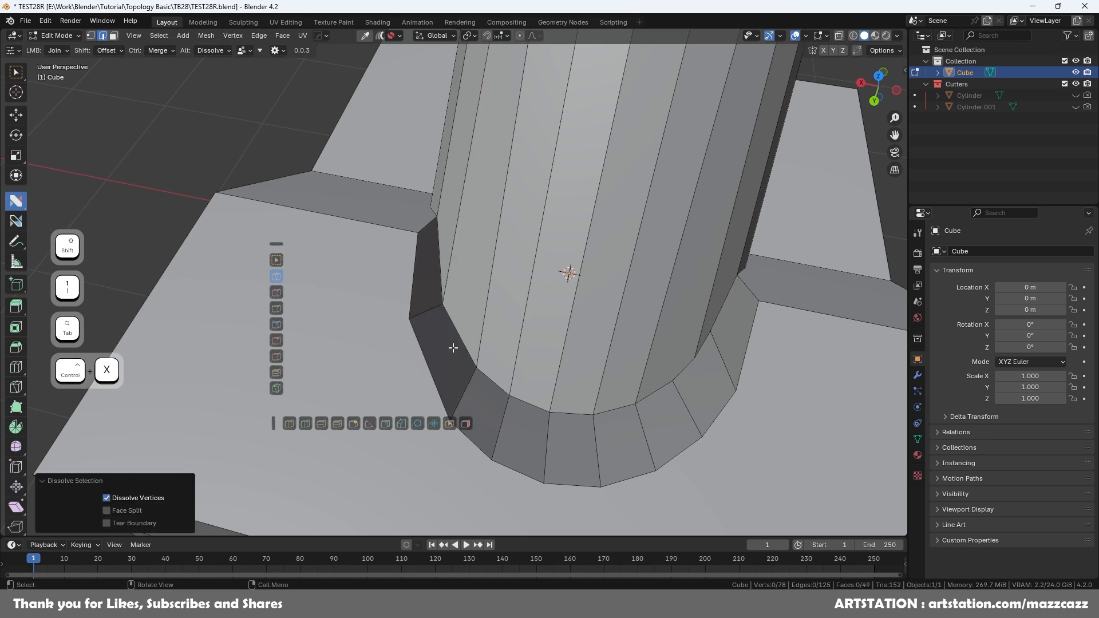
{"action": "middle_click_drag", "start_coordinate": [471, 349], "coordinate": [496, 360]}
{"action": "left_click", "coordinate": [495, 373]}
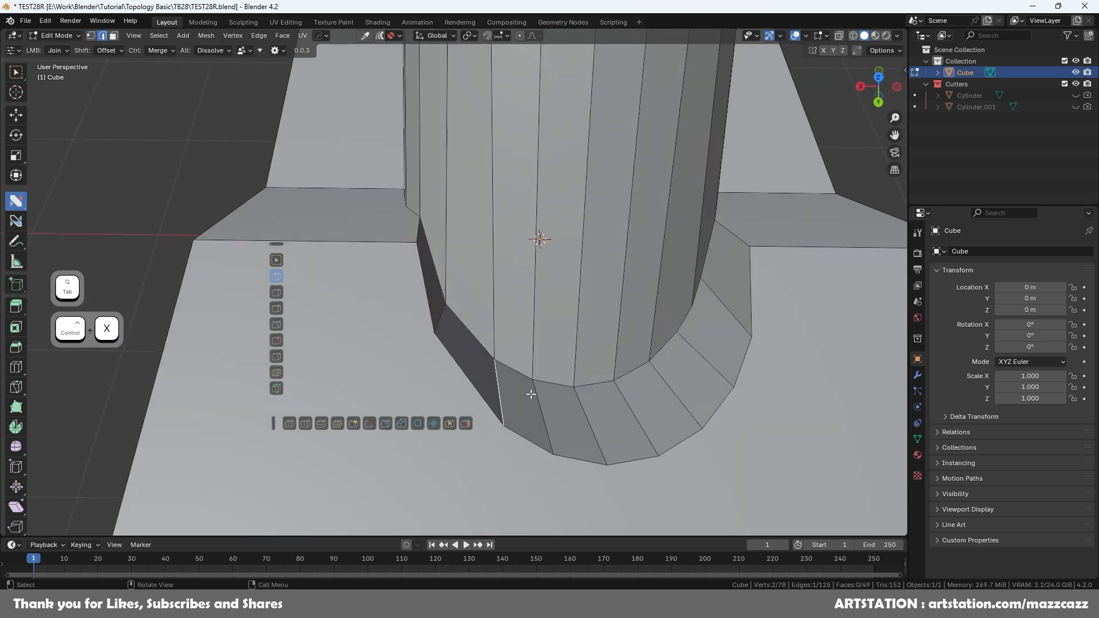
{"action": "key", "text": "g"}
{"action": "key", "text": "g"}
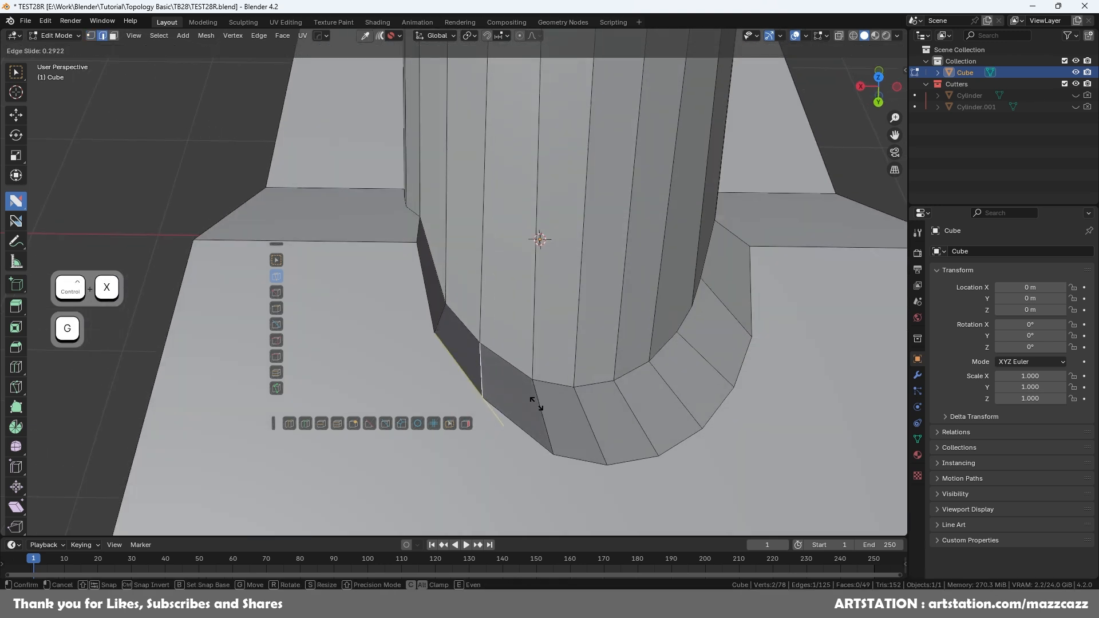
{"action": "left_click", "coordinate": [542, 409]}
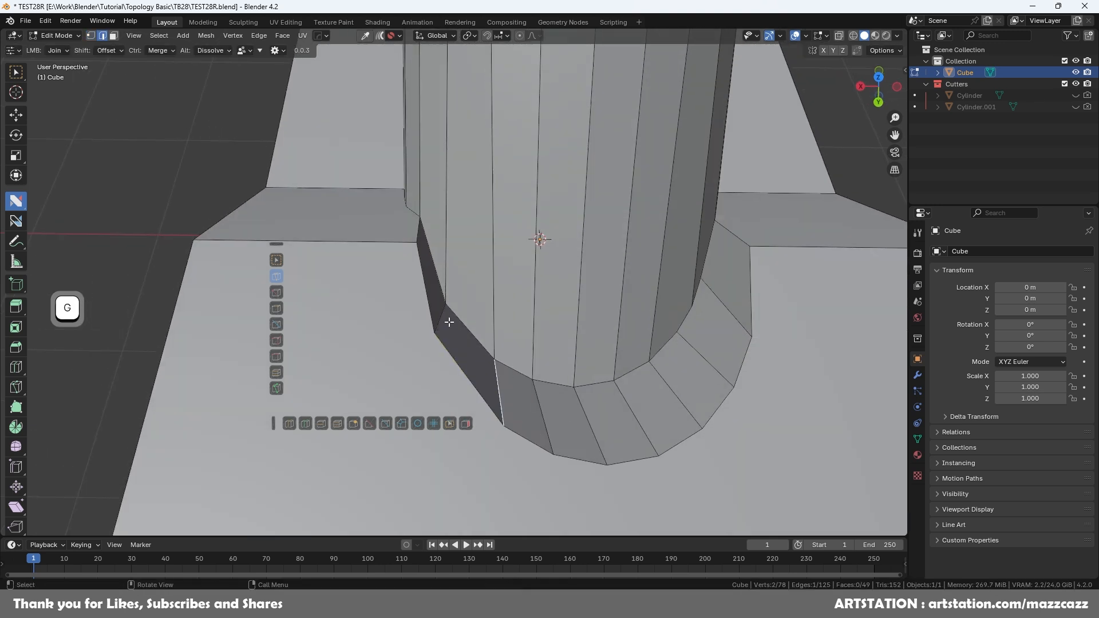
- Slide three consecutive cross edges of the pocket wall toward even spacing, moving the middle one by a factor of 0.329
{"action": "left_click", "coordinate": [449, 322]}
{"action": "middle_click_drag", "start_coordinate": [449, 321], "coordinate": [471, 336]}
{"action": "key", "text": "g"}
{"action": "key", "text": "g"}
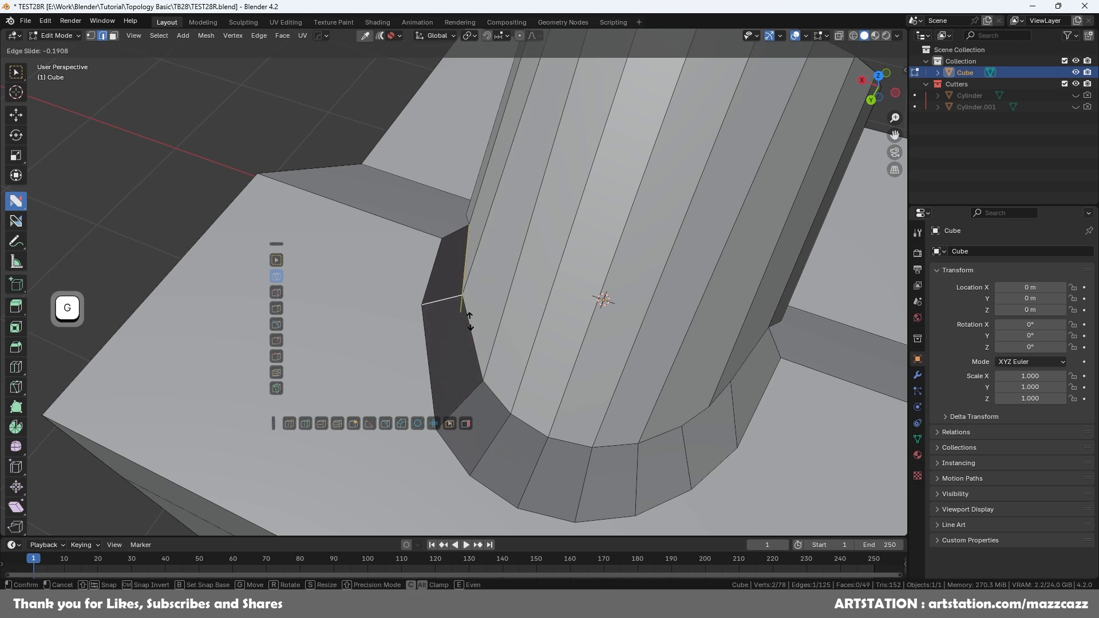
{"action": "left_click", "coordinate": [470, 322]}
{"action": "key", "text": "g"}
{"action": "key", "text": "g"}
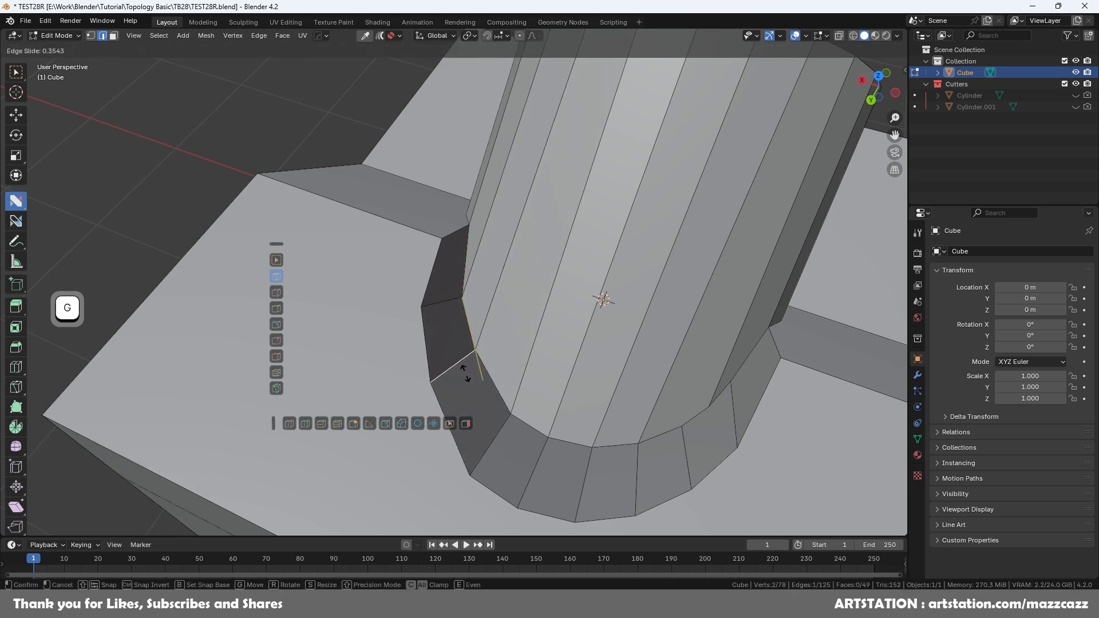
{"action": "left_click", "coordinate": [465, 373]}
{"action": "middle_click_drag", "start_coordinate": [465, 374], "coordinate": [527, 418]}
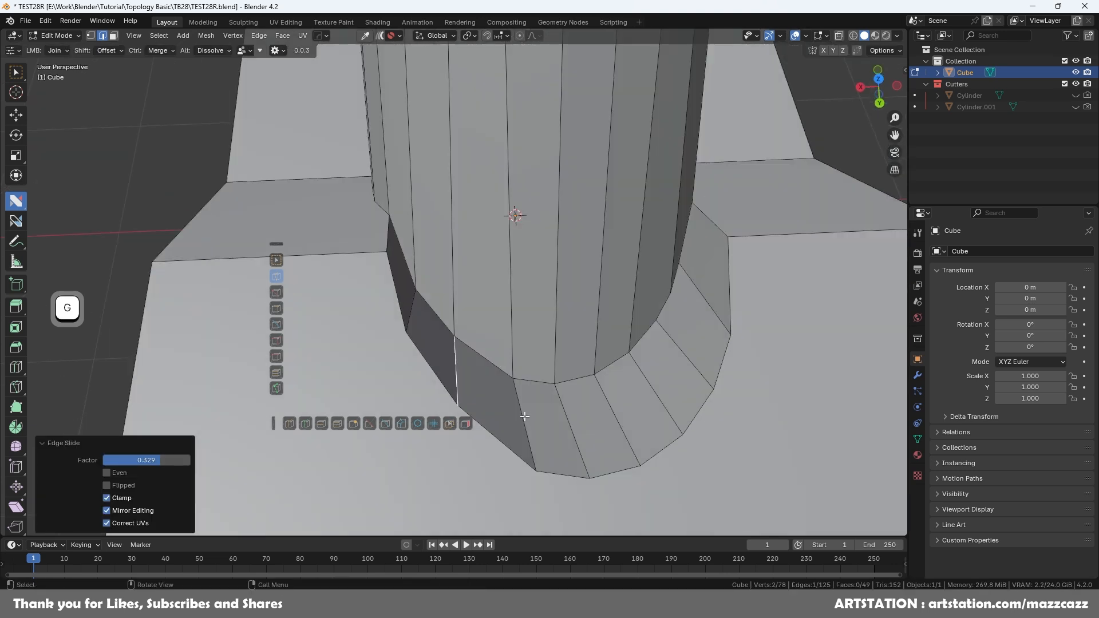
{"action": "left_click", "coordinate": [522, 418]}
{"action": "key", "text": "g"}
{"action": "key", "text": "g"}
{"action": "left_click", "coordinate": [512, 414]}
- Symmetrize the mesh across X from positive to negative and save the file
{"action": "scroll", "coordinate": [516, 401], "scroll_direction": "down", "scroll_amount": 4}
{"action": "key", "text": "alt+x"}
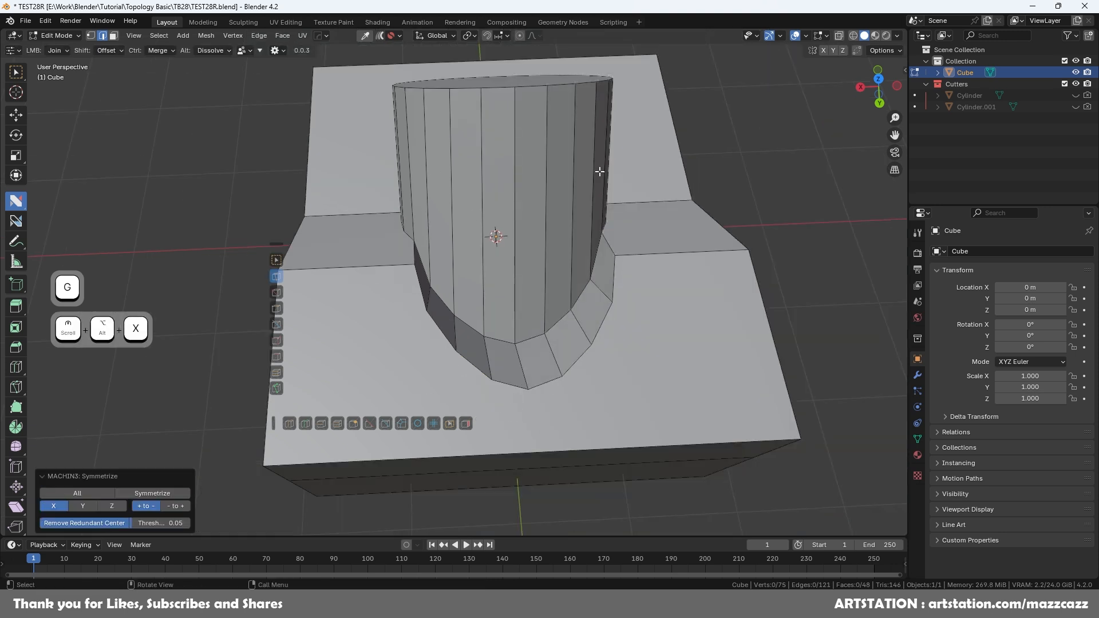
{"action": "middle_click_drag", "start_coordinate": [527, 329], "coordinate": [503, 317]}
{"action": "key", "text": "ctrl+s"}
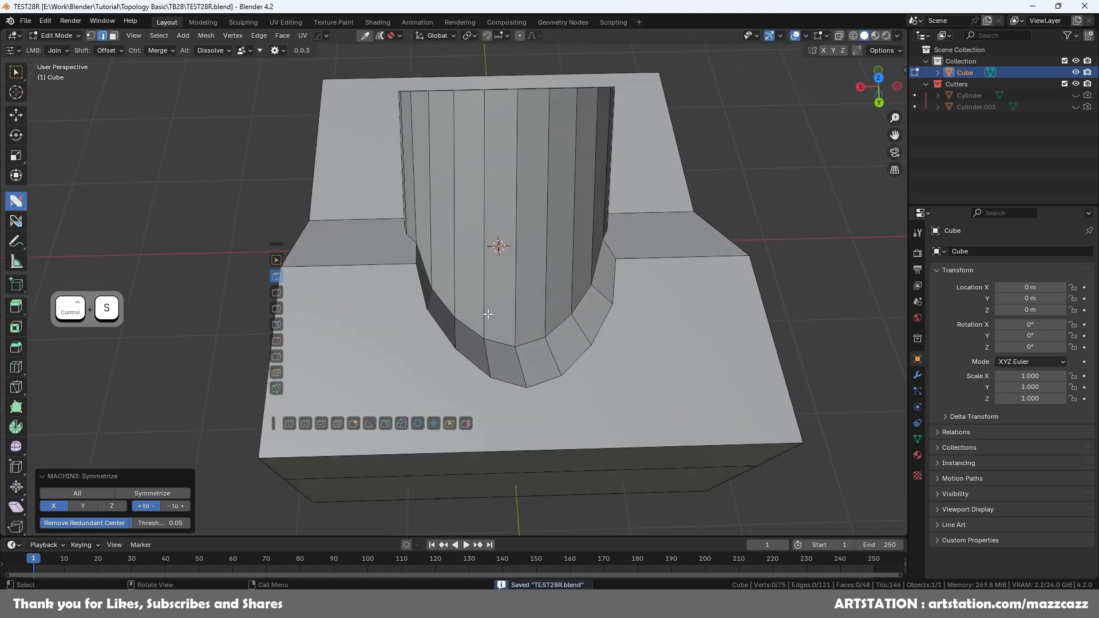
- Evenly space the vertices of the pocket wall's inner and outer edge loops with LoopTools Space, and save the file
{"action": "left_click", "coordinate": [418, 286]}
{"action": "left_click", "coordinate": [441, 328], "text": "shift"}
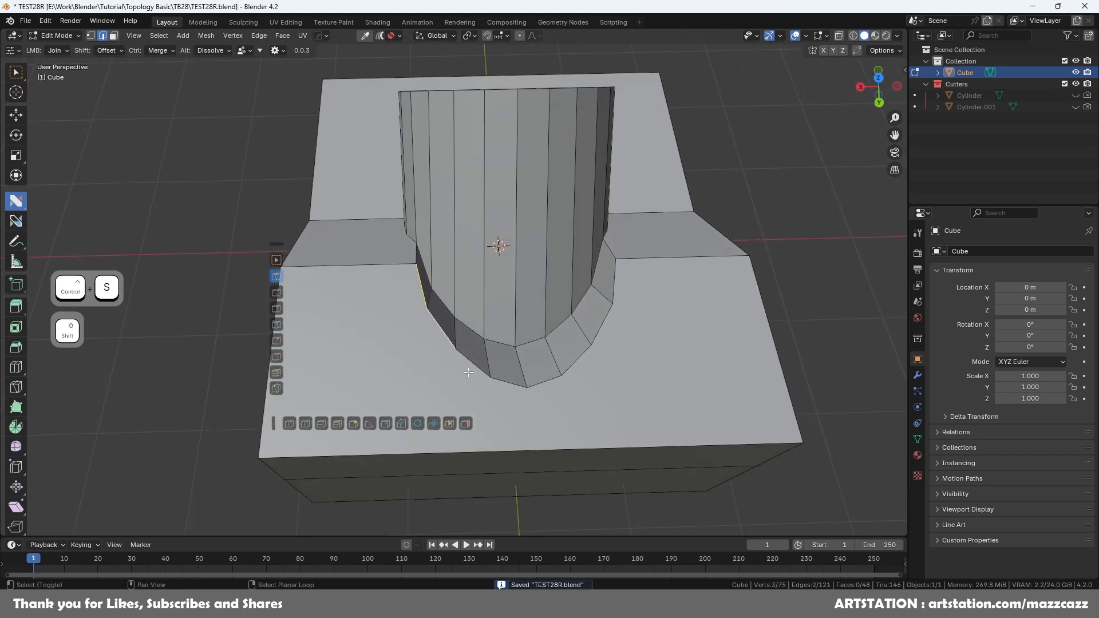
{"action": "left_click", "coordinate": [580, 364], "text": "shift"}
{"action": "left_click", "coordinate": [608, 319], "text": "shift"}
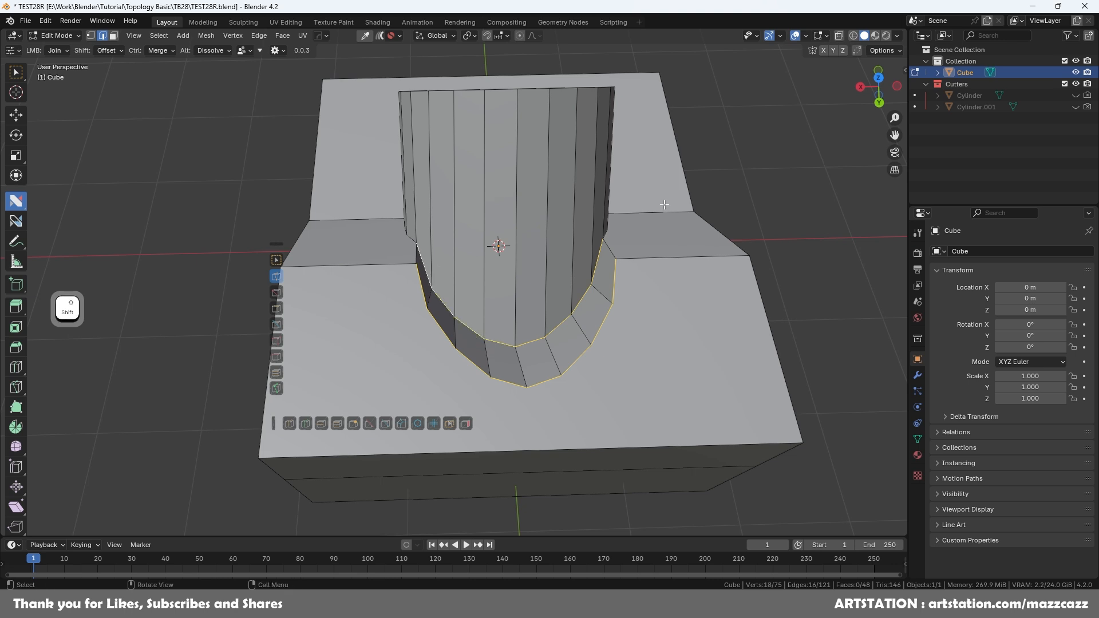
{"action": "key", "text": "n"}
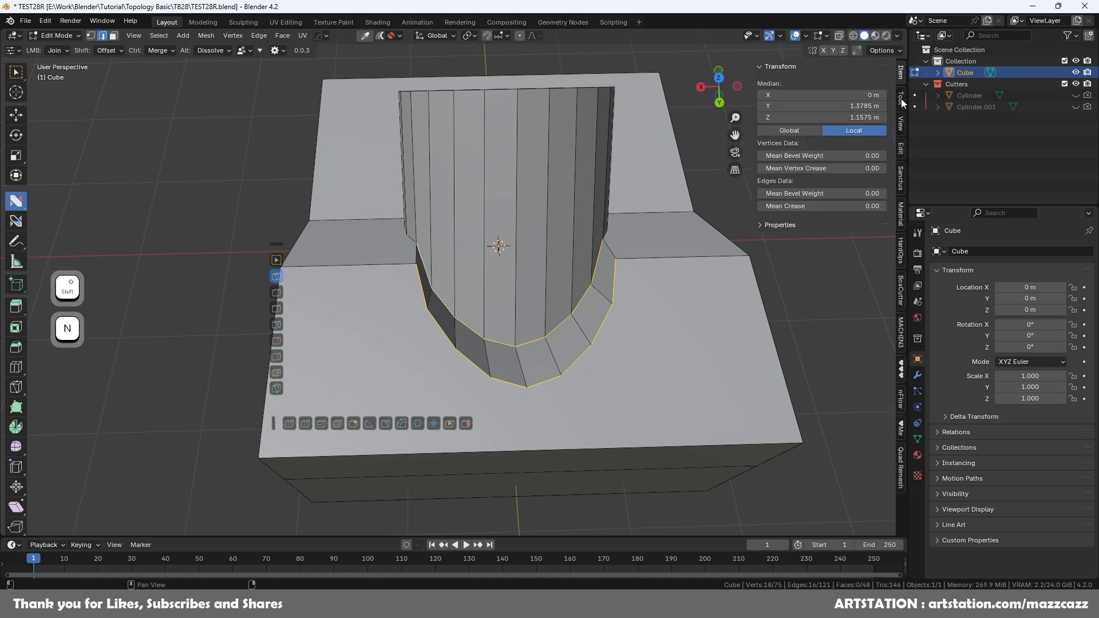
{"action": "left_click", "coordinate": [902, 149]}
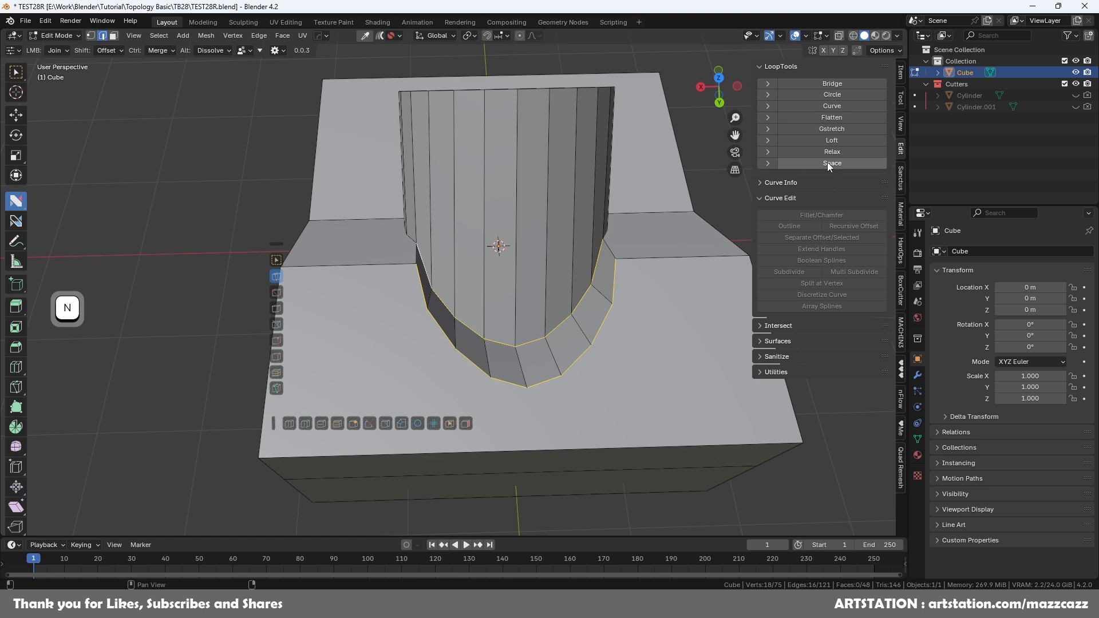
{"action": "left_click", "coordinate": [827, 162]}
{"action": "middle_click_drag", "start_coordinate": [653, 254], "coordinate": [566, 326]}
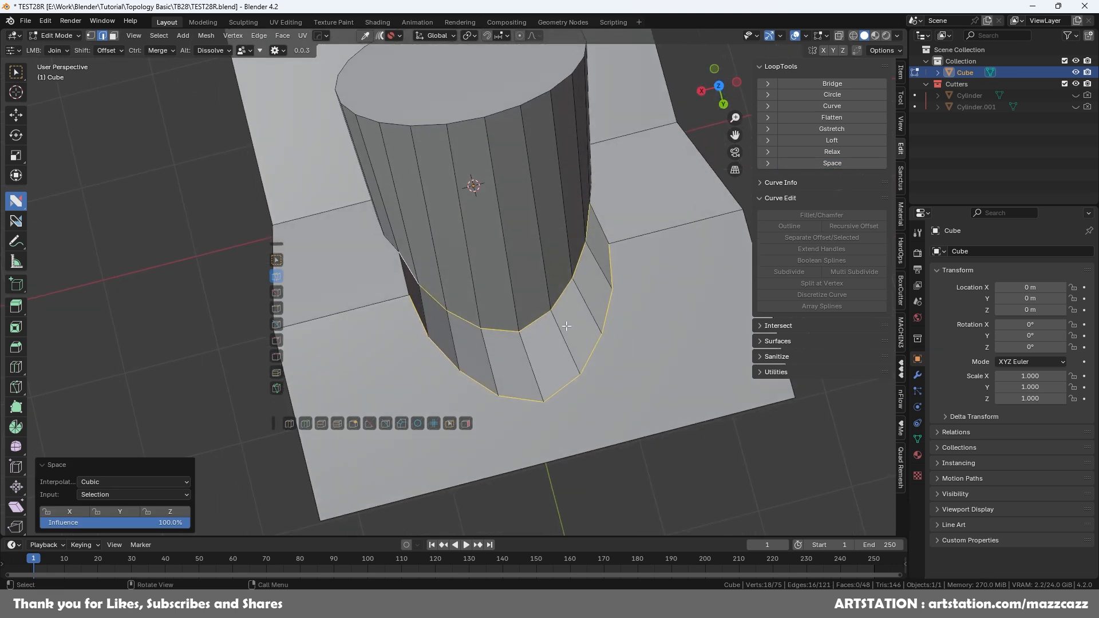
{"action": "key", "text": "ctrl+s"}
{"action": "middle_click_drag", "start_coordinate": [596, 286], "coordinate": [613, 319]}
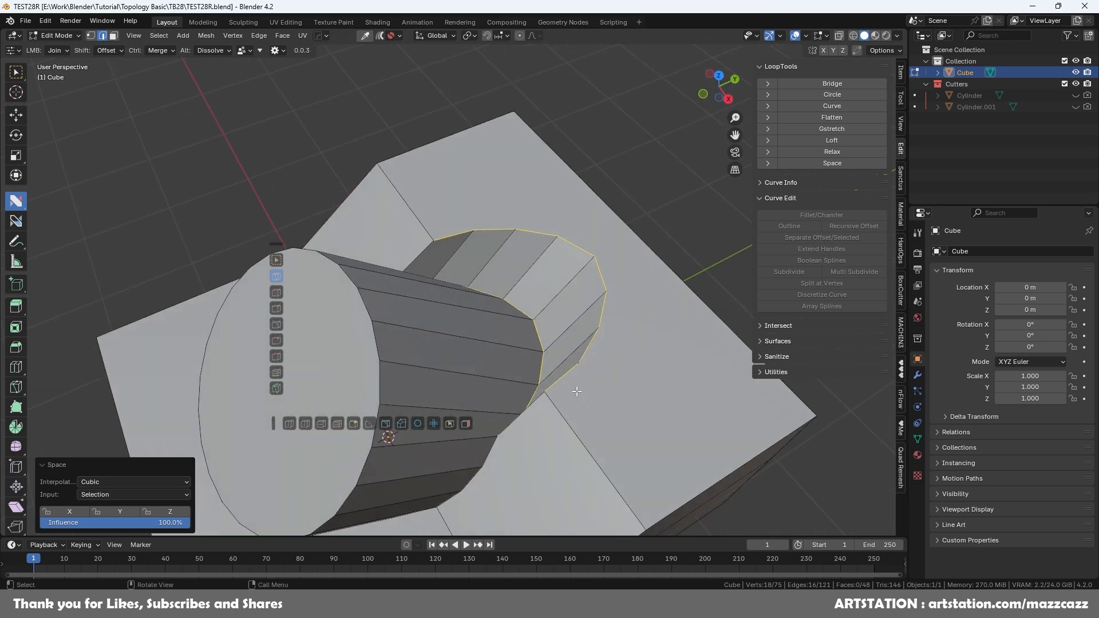
{"action": "scroll", "coordinate": [575, 365], "scroll_direction": "down", "scroll_amount": 4}
{"action": "middle_click_drag", "start_coordinate": [560, 368], "coordinate": [562, 289]}
{"action": "scroll", "coordinate": [557, 342], "scroll_direction": "up", "scroll_amount": 3}
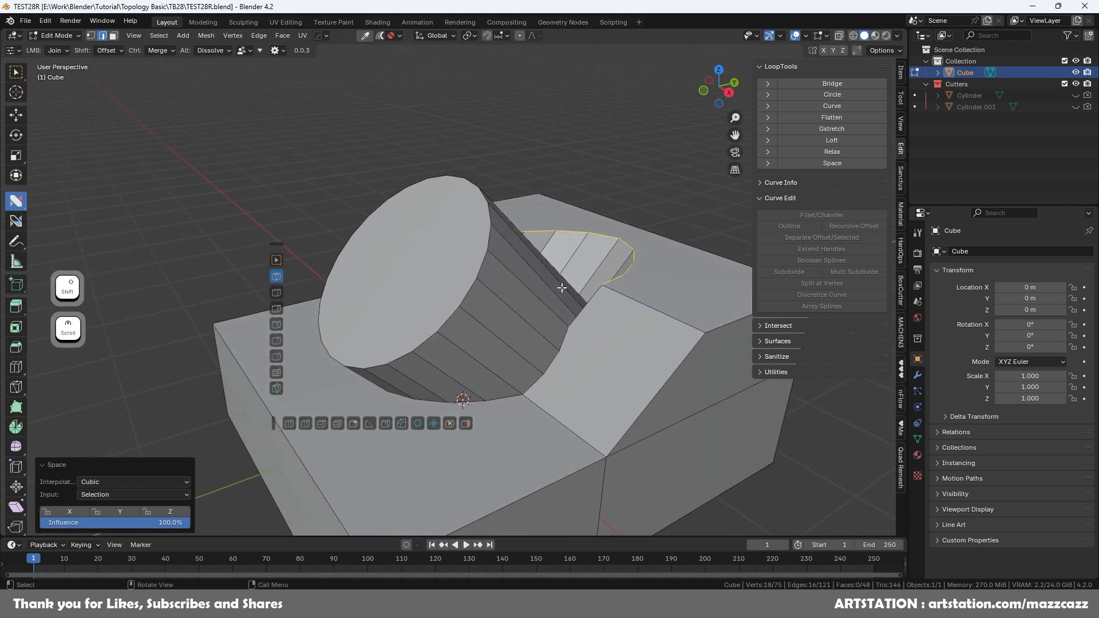
{"action": "key", "text": "ctrl+s"}
- Join the pocket rim's lowest centre vertex to the middle of the block's front upper edge
{"action": "left_click", "coordinate": [620, 347]}
{"action": "mouse_move", "coordinate": [619, 348]}
{"action": "middle_mouse_down"}
{"action": "mouse_move", "coordinate": [587, 369]}
{"action": "mouse_move", "coordinate": [582, 395]}
{"action": "mouse_move", "coordinate": [538, 321]}
{"action": "mouse_move", "coordinate": [504, 346]}
{"action": "mouse_move", "coordinate": [462, 334]}
{"action": "mouse_move", "coordinate": [524, 338]}
{"action": "middle_mouse_up"}
{"action": "key", "text": "3"}
{"action": "scroll", "coordinate": [582, 395], "scroll_direction": "down", "scroll_amount": 3}
{"action": "key", "text": "Tab"}
{"action": "scroll", "coordinate": [524, 337], "scroll_direction": "up", "scroll_amount": 3}
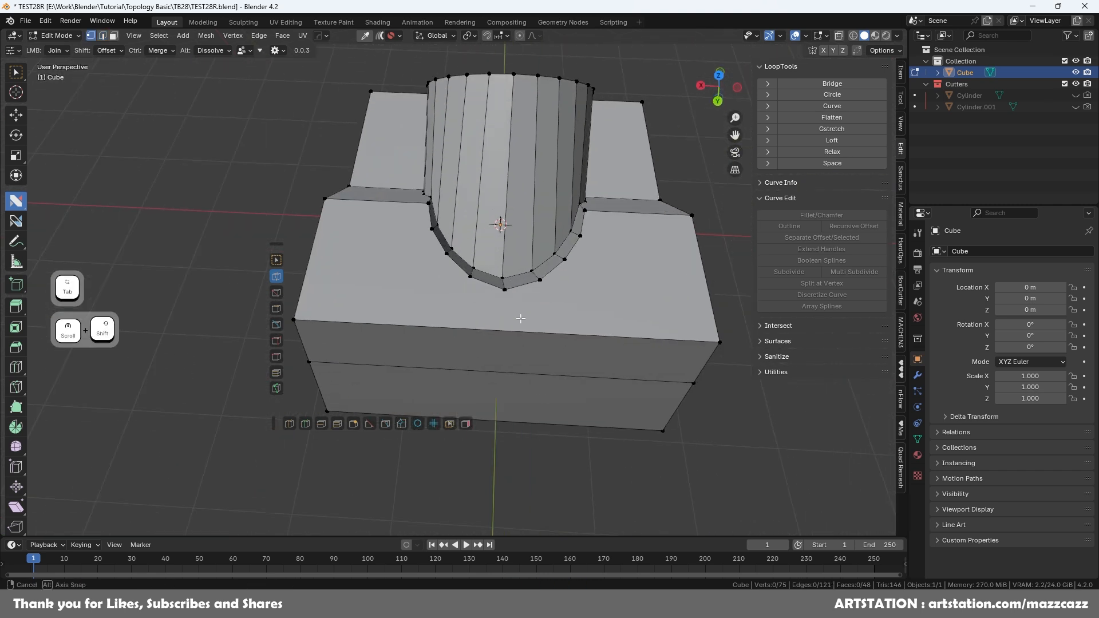
{"action": "scroll", "coordinate": [528, 315], "scroll_direction": "down", "scroll_amount": 2, "text": "shift"}
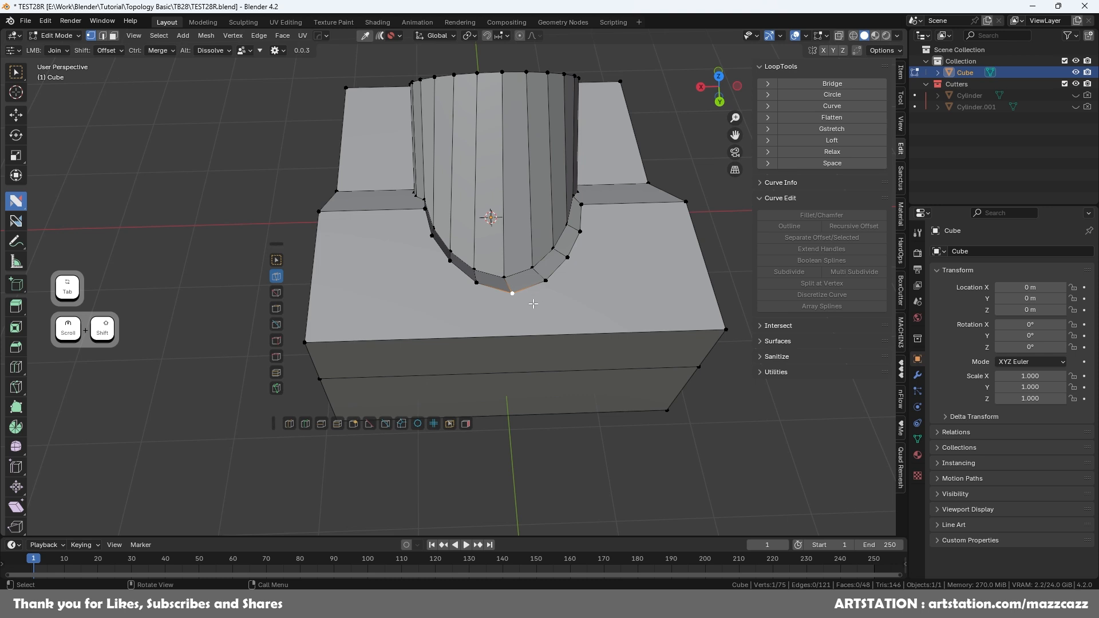
{"action": "key", "text": "2"}
{"action": "key", "text": "Return"}
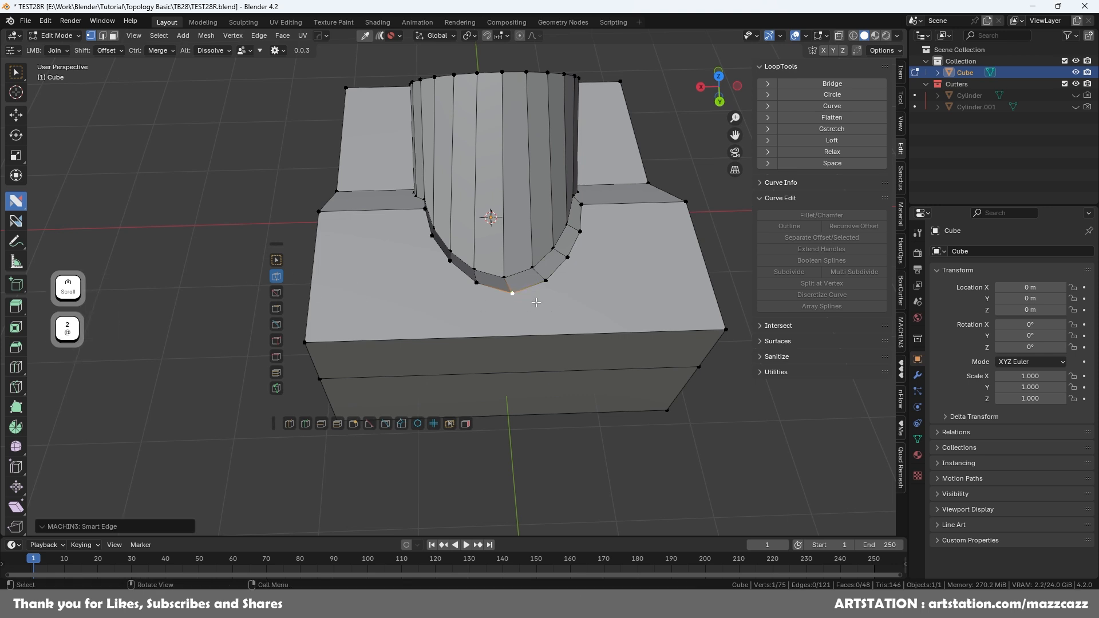
{"action": "left_click", "coordinate": [515, 295]}
{"action": "left_click", "coordinate": [516, 337]}
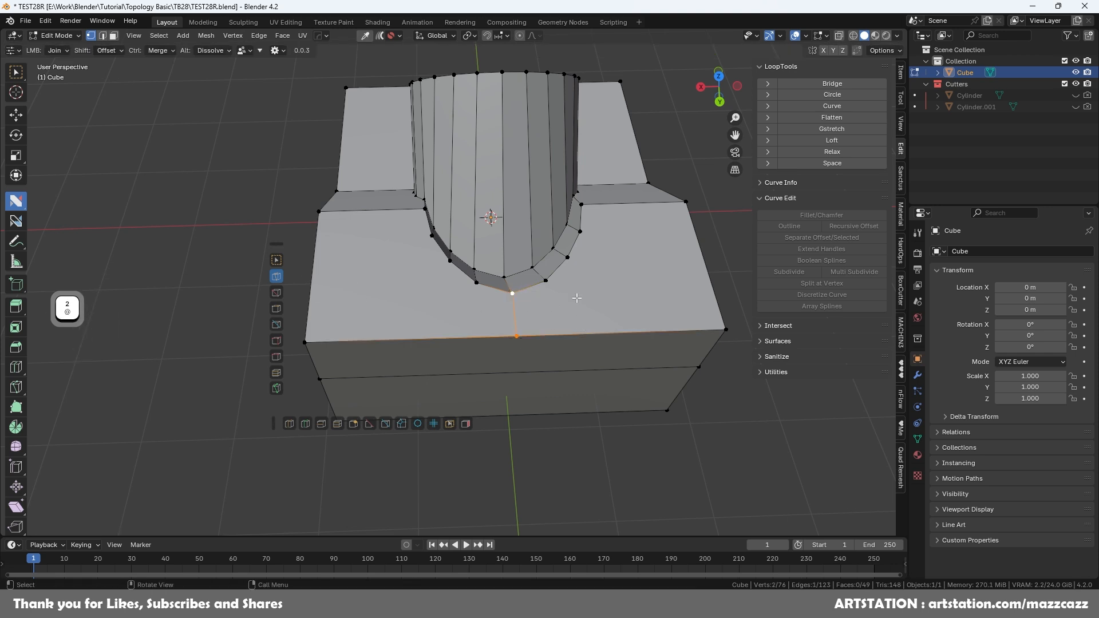
- Join a vertex on the pocket rim's curve to the block's front corner and symmetrize across X without removing the redundant center
{"action": "left_click", "coordinate": [449, 262]}
{"action": "left_click", "coordinate": [305, 343]}
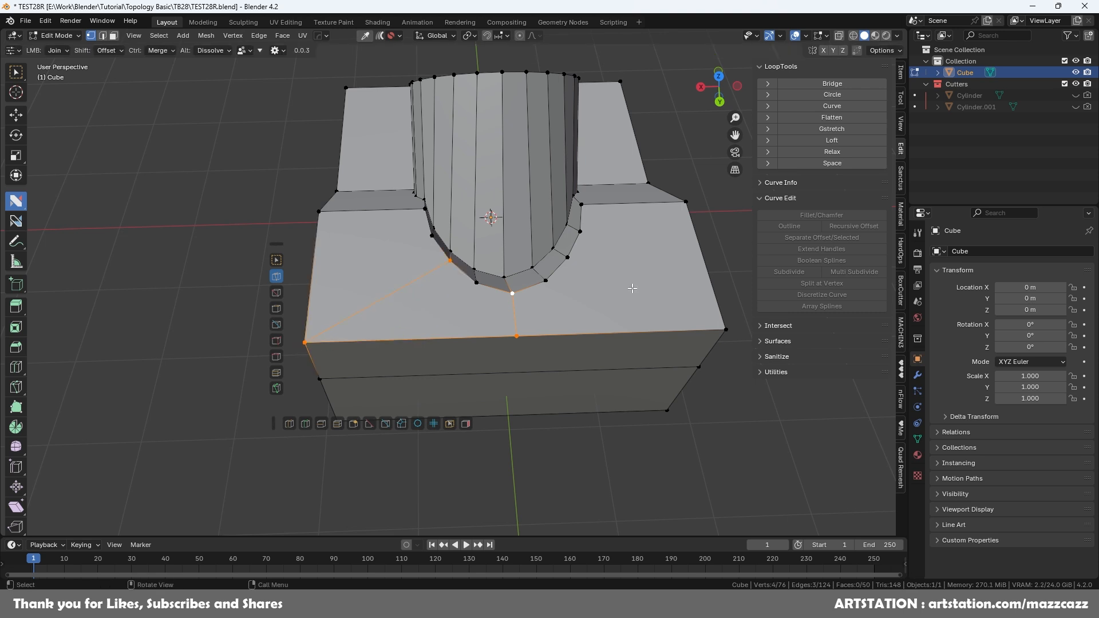
{"action": "key", "text": "alt+x"}
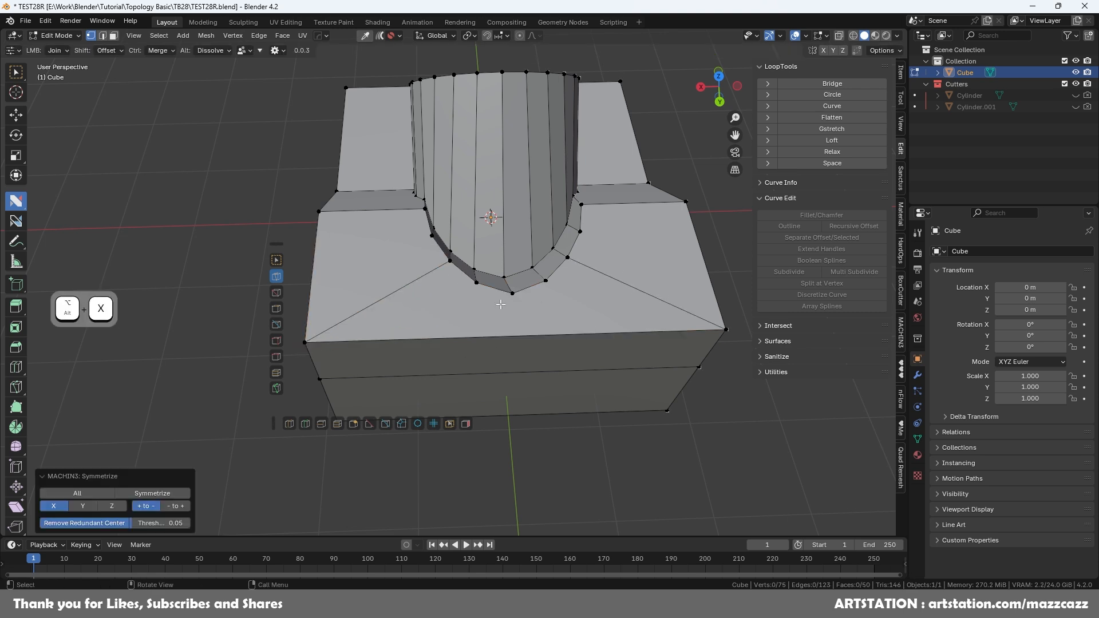
{"action": "left_click", "coordinate": [114, 521]}
- Join the rim vertices on either side of the corner edge to the block's front and side edges, and symmetrize across X
{"action": "left_click", "coordinate": [475, 282]}
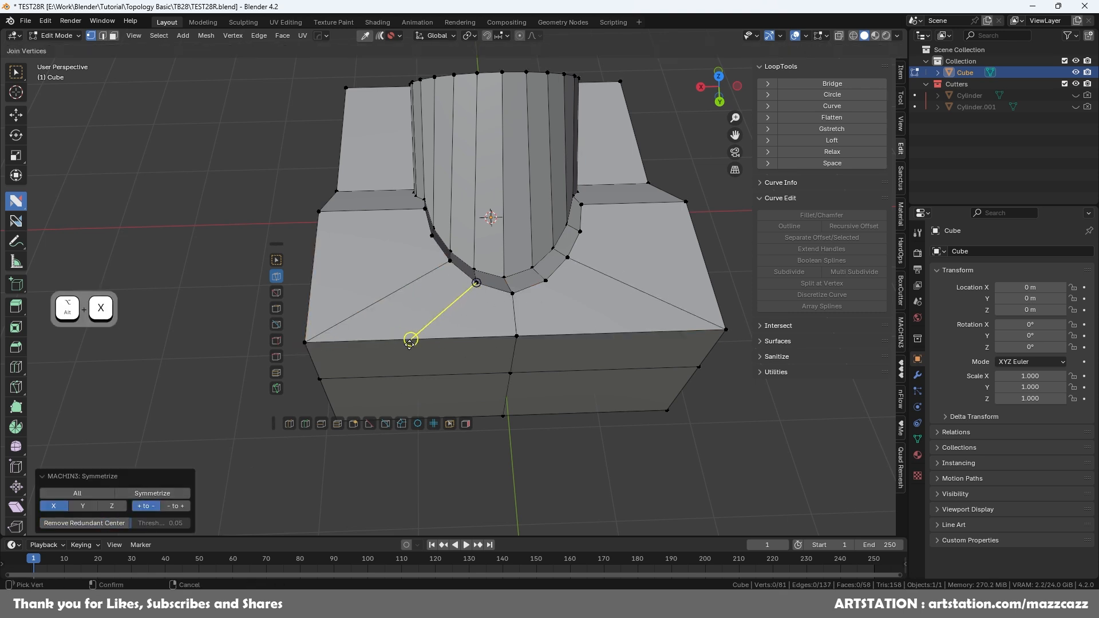
{"action": "left_click", "coordinate": [411, 339]}
{"action": "left_click", "coordinate": [433, 236]}
{"action": "left_click", "coordinate": [328, 270]}
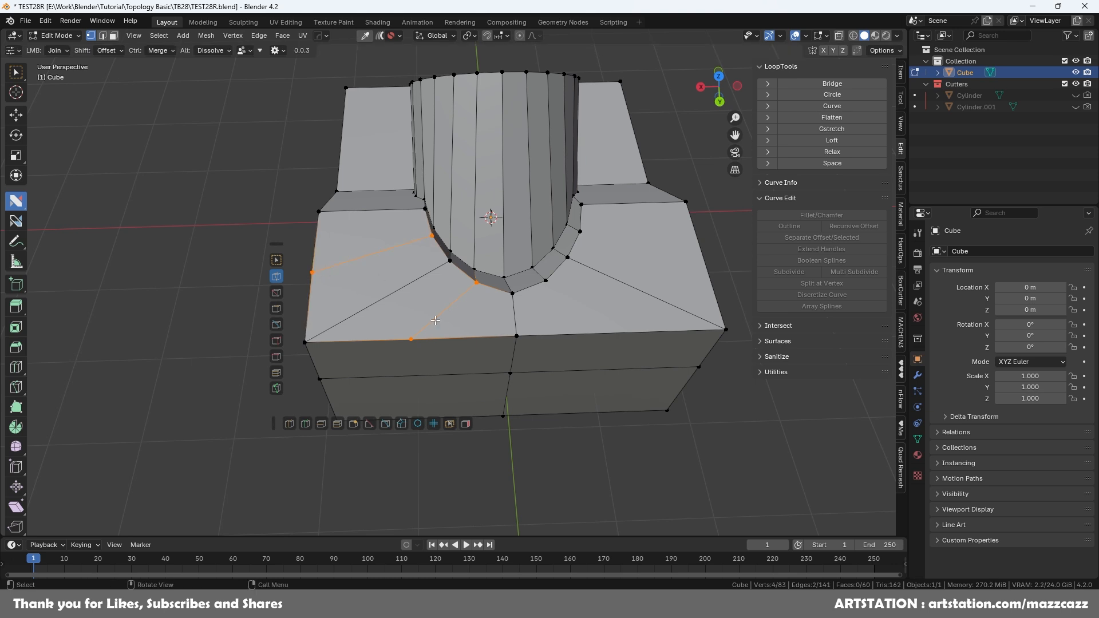
{"action": "key", "text": "alt+x"}
{"action": "middle_click_drag", "start_coordinate": [328, 270], "coordinate": [515, 246]}
{"action": "key", "text": "ctrl+r"}
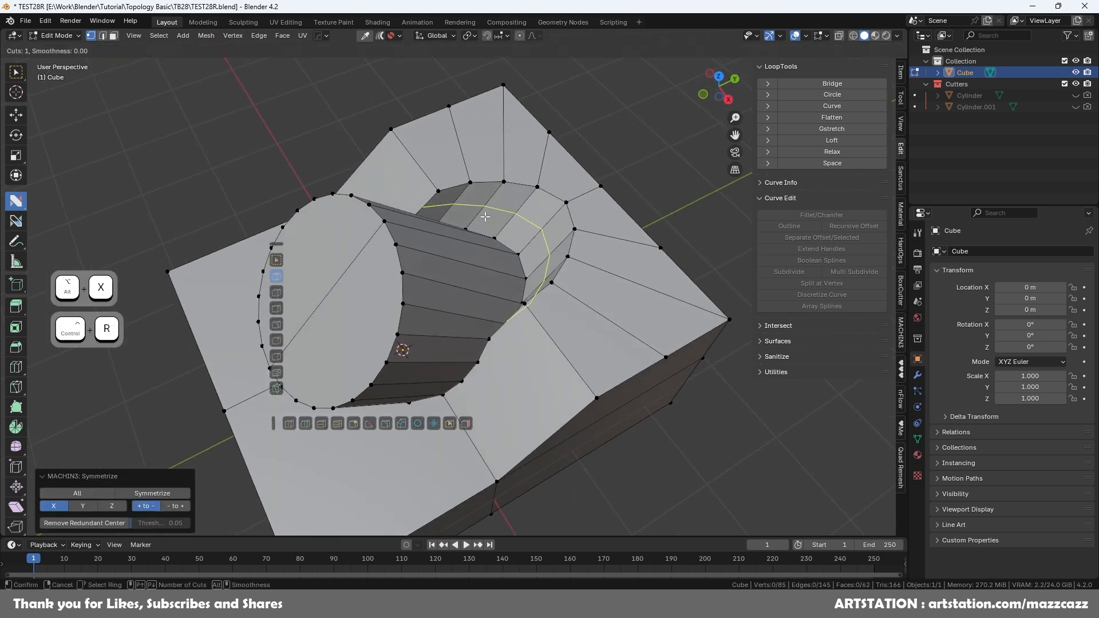
{"action": "right_click", "coordinate": [486, 217]}
- Cut an X-aligned edge from the pipe's base vertex across the sloped step to the block's side edge, and symmetrize the mesh
{"action": "middle_click_drag", "start_coordinate": [533, 297], "coordinate": [548, 359]}
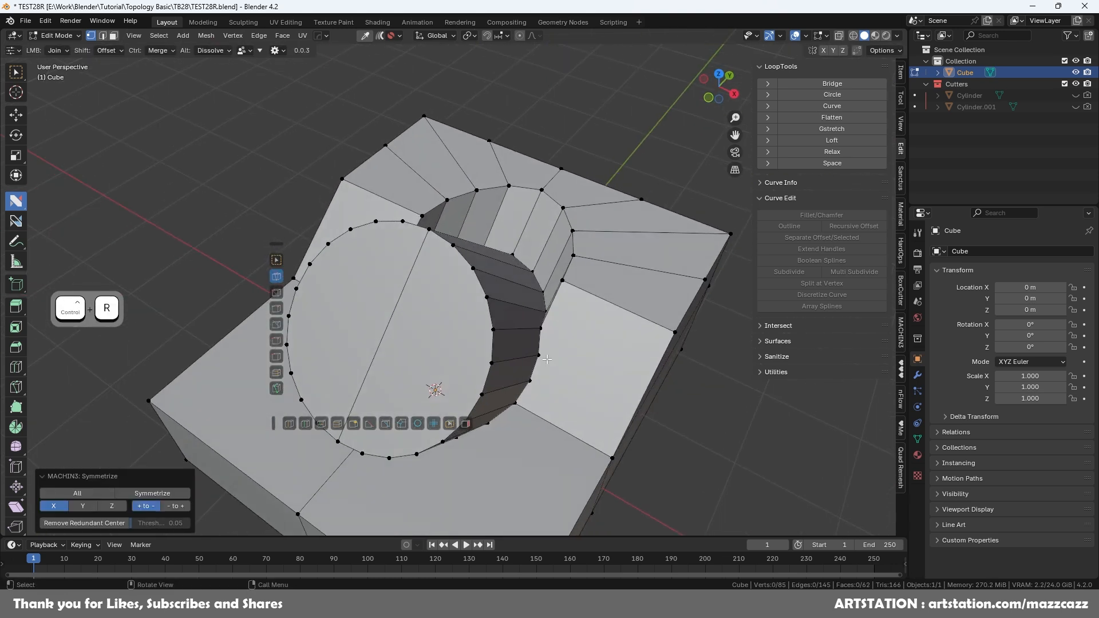
{"action": "key", "text": "2"}
{"action": "left_click", "coordinate": [540, 329]}
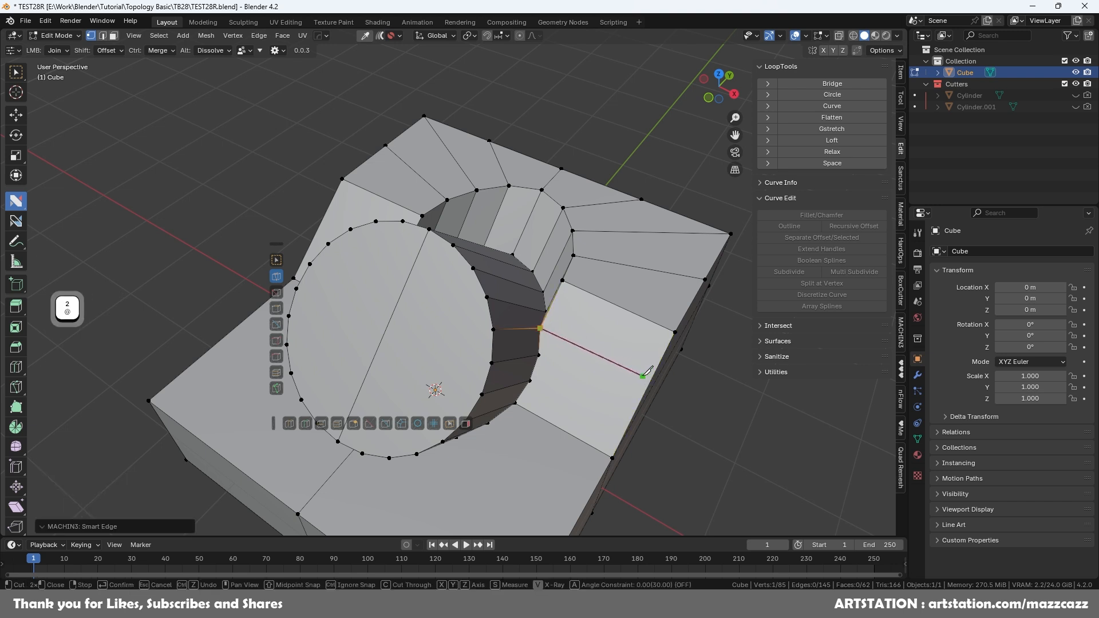
{"action": "key", "text": "x"}
{"action": "left_click", "coordinate": [654, 373]}
{"action": "key", "text": "Return"}
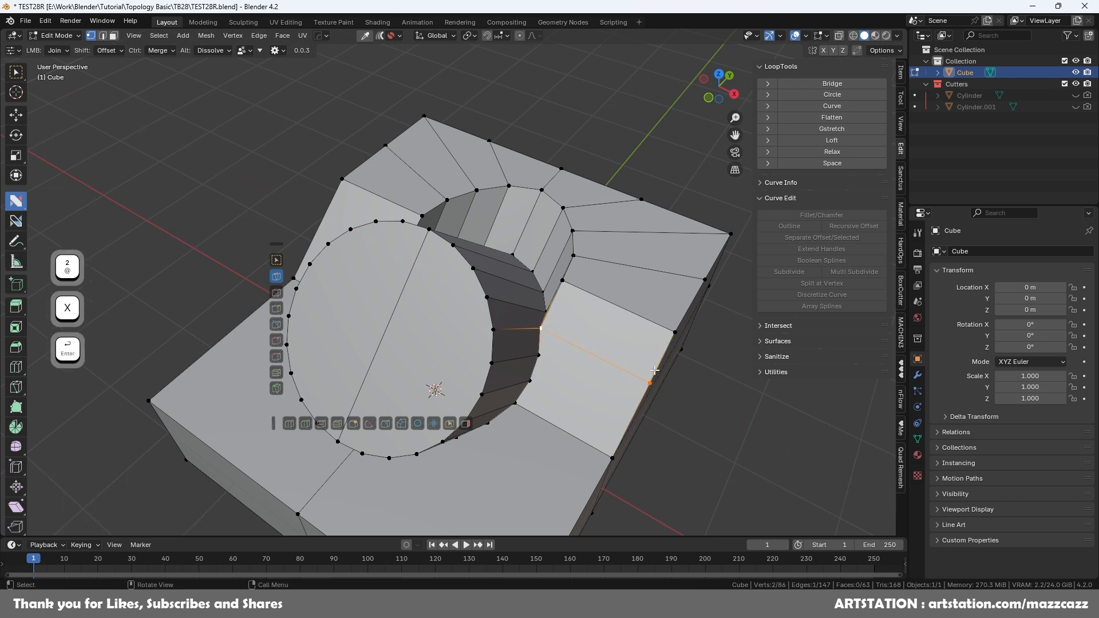
{"action": "middle_click_drag", "start_coordinate": [655, 370], "coordinate": [658, 322]}
{"action": "key", "text": "alt+x"}
- Add one centred loop cut around the pocket wall, continuing across the sloped step on both sides
{"action": "key", "text": "ctrl+r"}
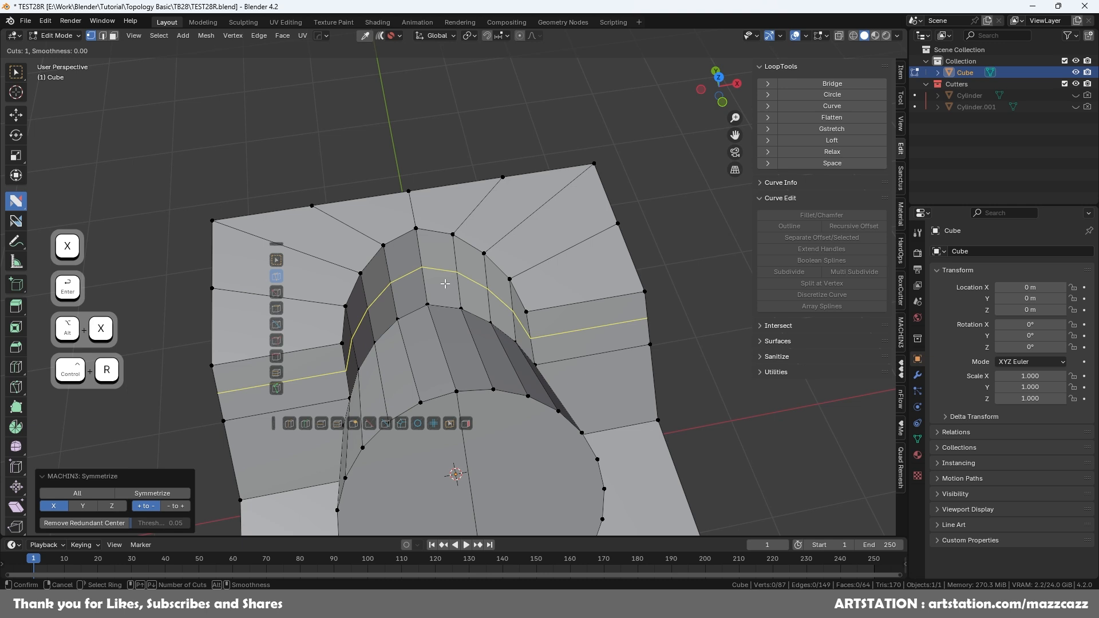
{"action": "left_click", "coordinate": [445, 284]}
{"action": "right_click", "coordinate": [445, 283]}
{"action": "left_click", "coordinate": [702, 263]}
{"action": "middle_click_drag", "start_coordinate": [702, 263], "coordinate": [584, 378]}
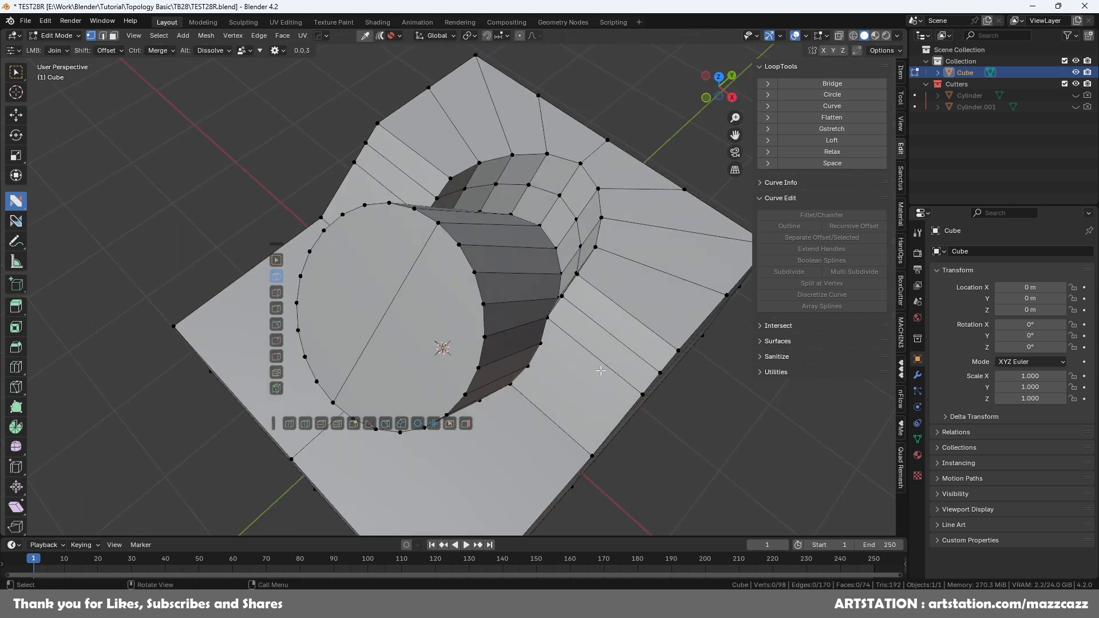
{"action": "middle_click_drag", "start_coordinate": [606, 387], "coordinate": [603, 361]}
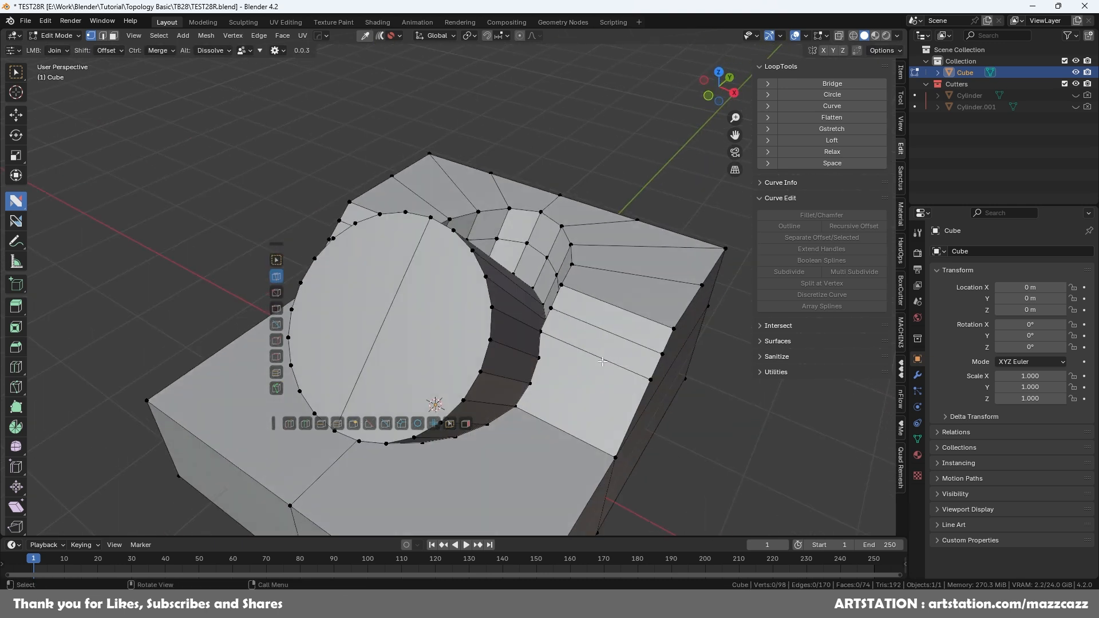
- Cut another X-aligned edge across the sloped step from the next lower vertex on the pipe's base to the block's side edge
{"action": "key", "text": "2"}
{"action": "left_click", "coordinate": [540, 359]}
{"action": "key", "text": "x"}
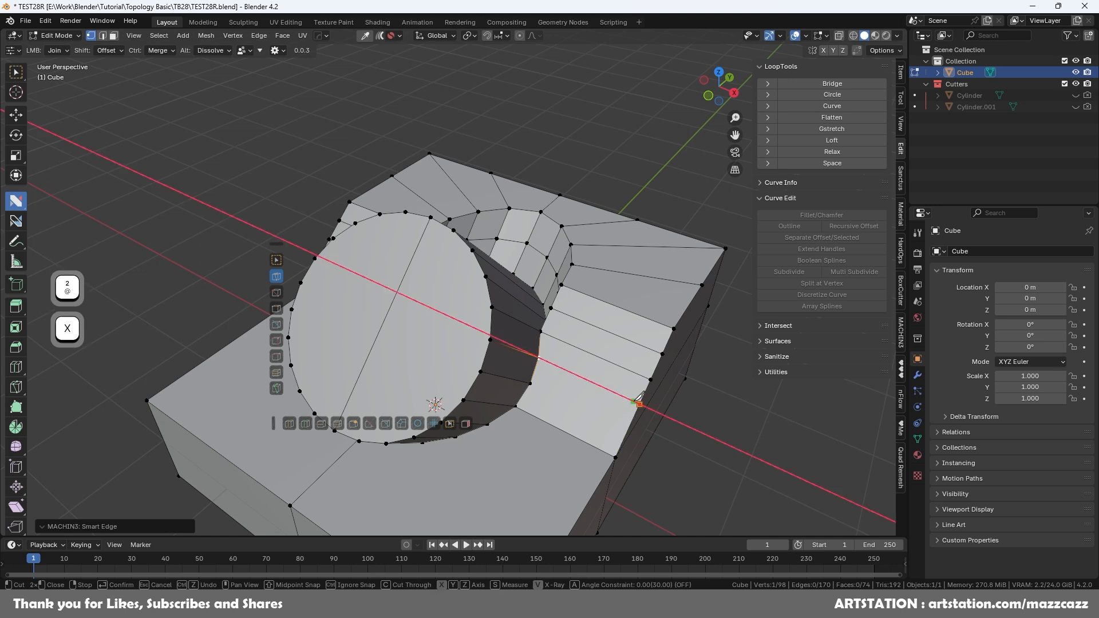
{"action": "key", "text": "Return"}
{"action": "scroll", "coordinate": [486, 306], "scroll_direction": "down", "scroll_amount": 4, "text": "shift"}
{"action": "scroll", "coordinate": [486, 305], "scroll_direction": "up", "scroll_amount": 3}
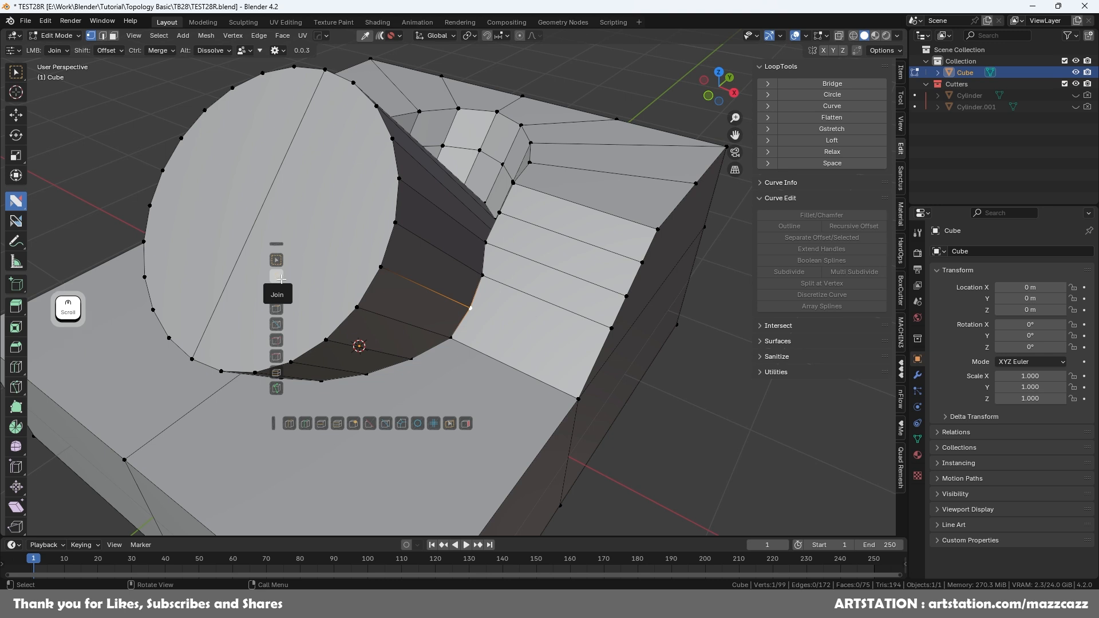
- Join the next lower vertex on the pipe's base across the sloped step to the block's side edge
{"action": "left_click_drag", "start_coordinate": [473, 309], "coordinate": [578, 353]}
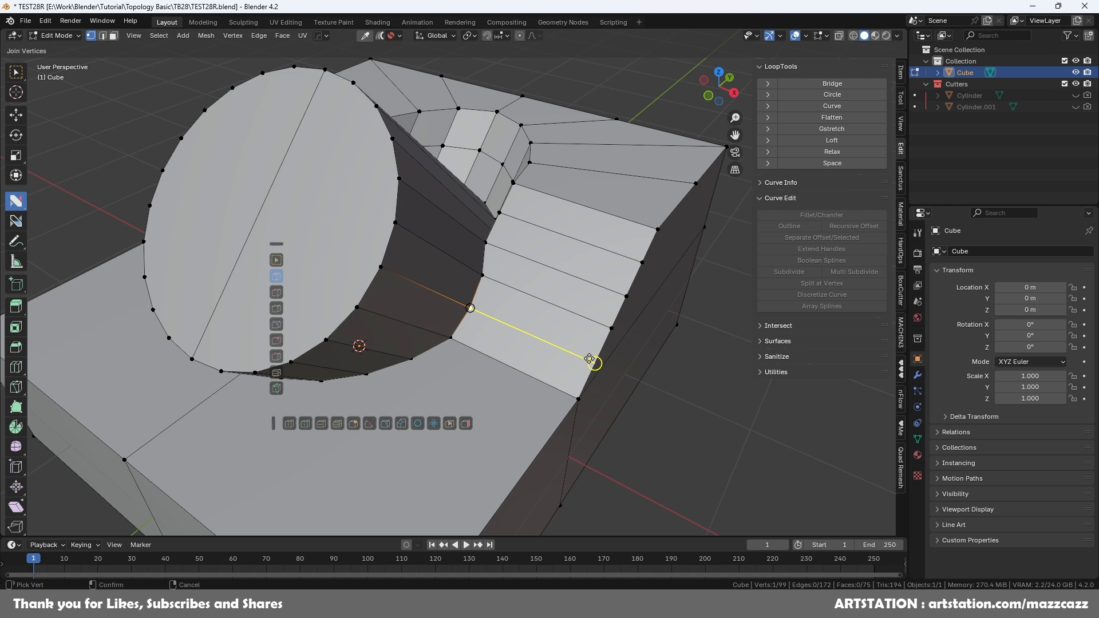
{"action": "left_click_drag", "start_coordinate": [590, 360], "coordinate": [596, 363]}
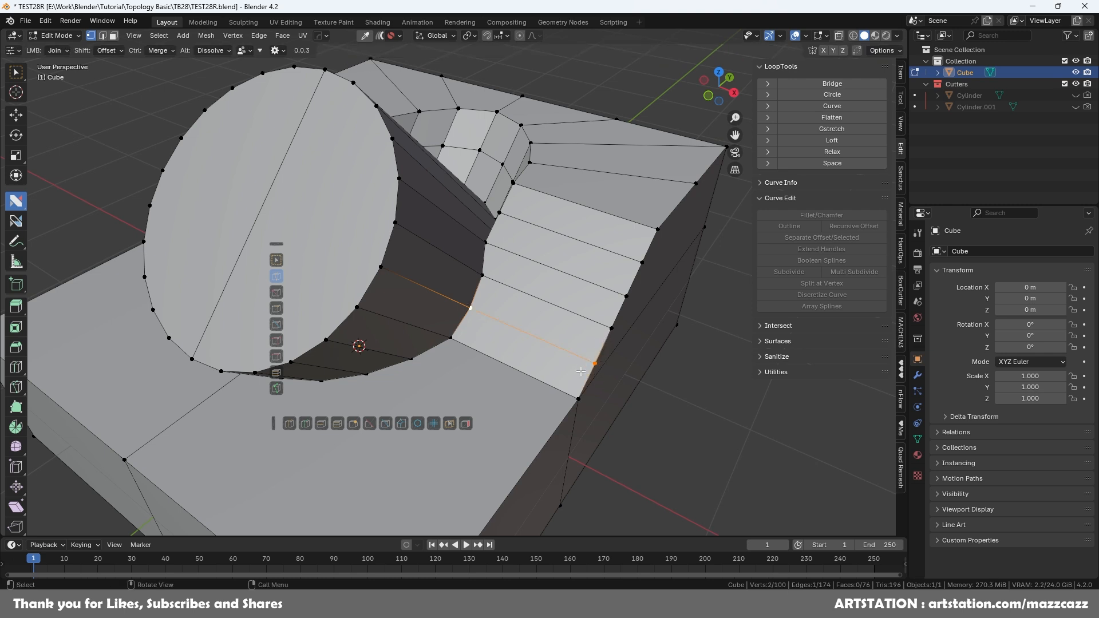
{"action": "scroll", "coordinate": [544, 370], "scroll_direction": "down", "scroll_amount": 3}
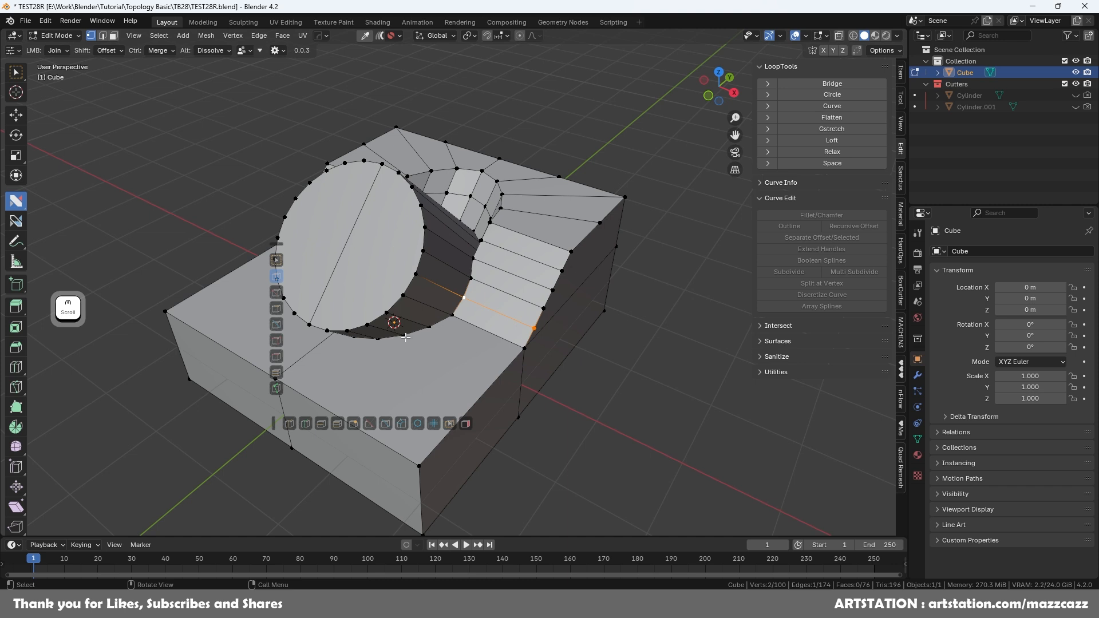
- Join three neighbouring vertices on the pipe's lower base to the block's front corner and to two points along the front upper edge
{"action": "left_click_drag", "start_coordinate": [406, 338], "coordinate": [418, 465]}
{"action": "middle_click_drag", "start_coordinate": [419, 465], "coordinate": [471, 279]}
{"action": "left_click_drag", "start_coordinate": [465, 270], "coordinate": [516, 337]}
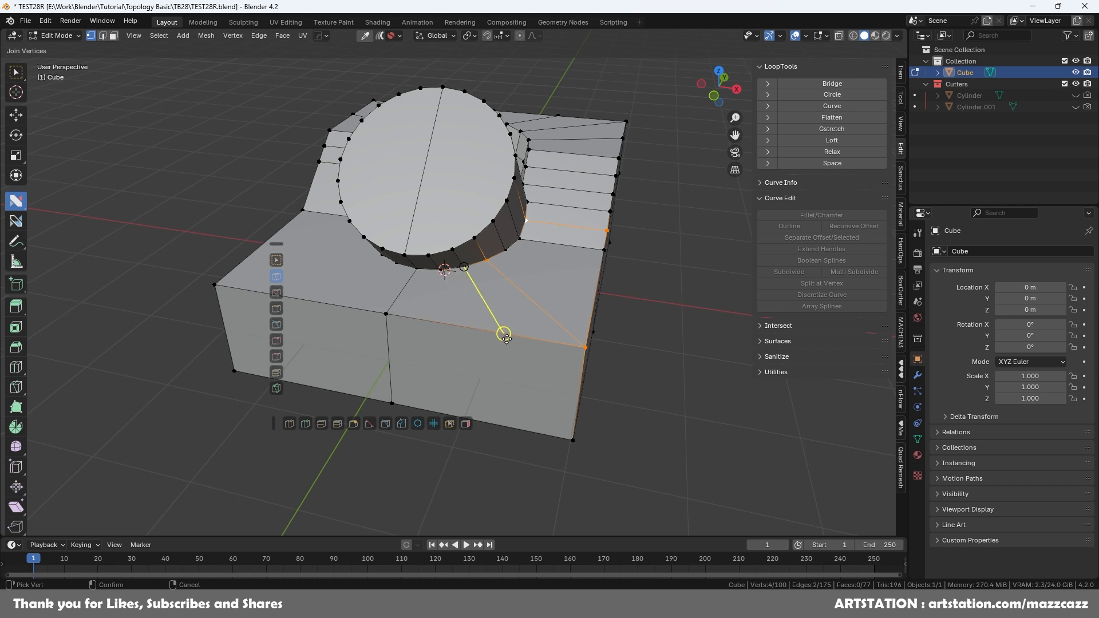
{"action": "left_click_drag", "start_coordinate": [506, 338], "coordinate": [505, 336]}
{"action": "left_click_drag", "start_coordinate": [444, 270], "coordinate": [511, 437]}
{"action": "key", "text": "z"}
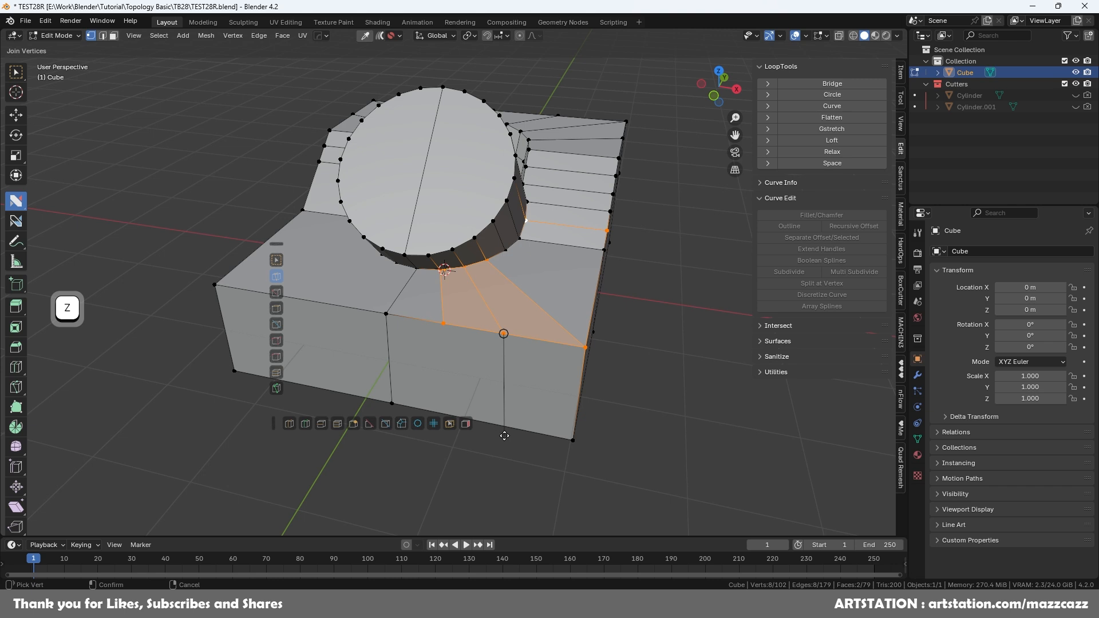
{"action": "right_click", "coordinate": [513, 445]}
{"action": "key", "text": "ctrl+z"}
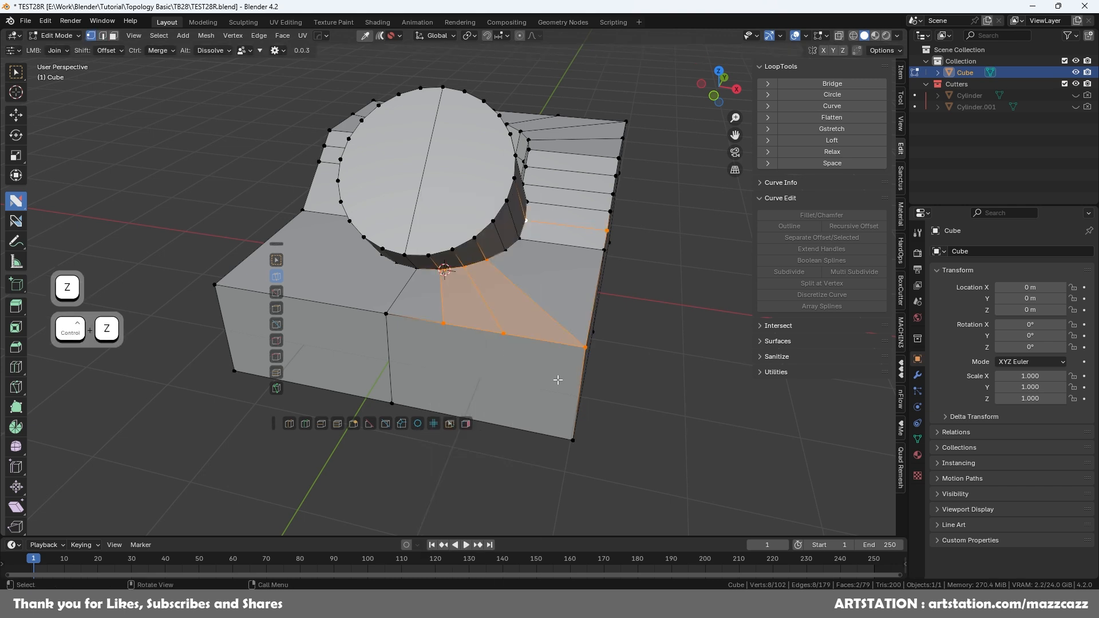
- Cut a Z-aligned edge down the front face from the outer of the two new upper-edge vertices to the bottom edge
{"action": "left_click", "coordinate": [494, 333]}
{"action": "key", "text": "2"}
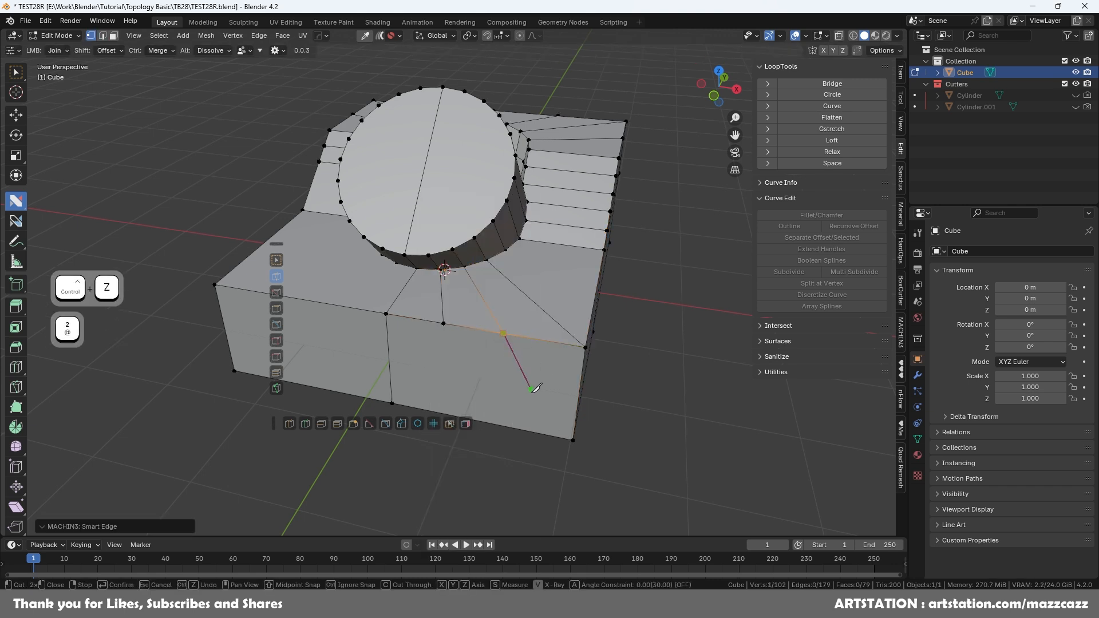
{"action": "key", "text": "z"}
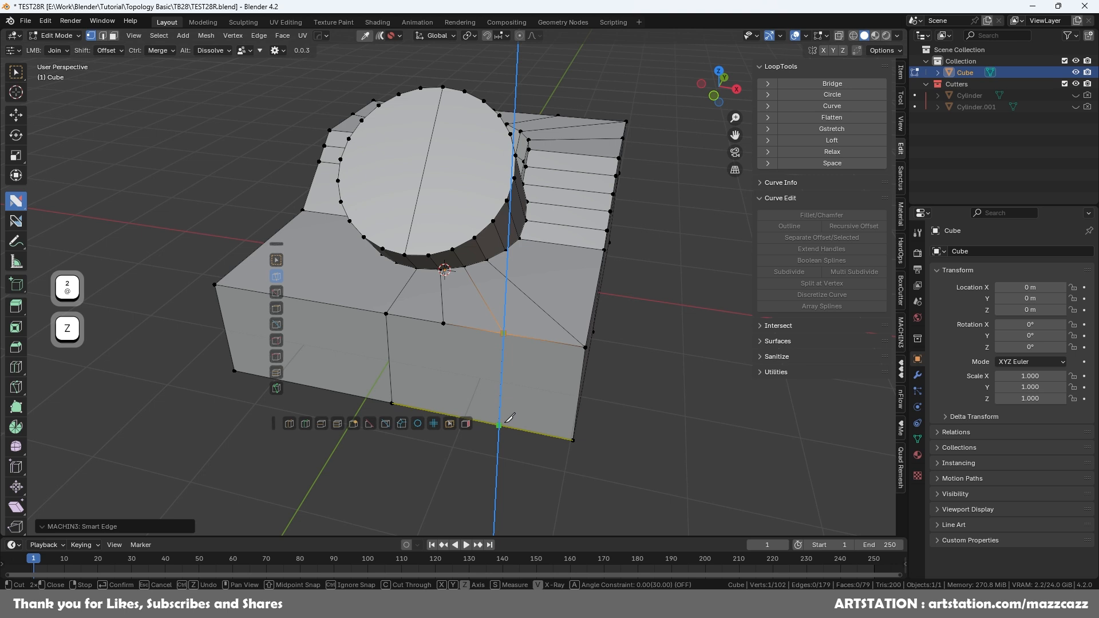
{"action": "left_click", "coordinate": [511, 417]}
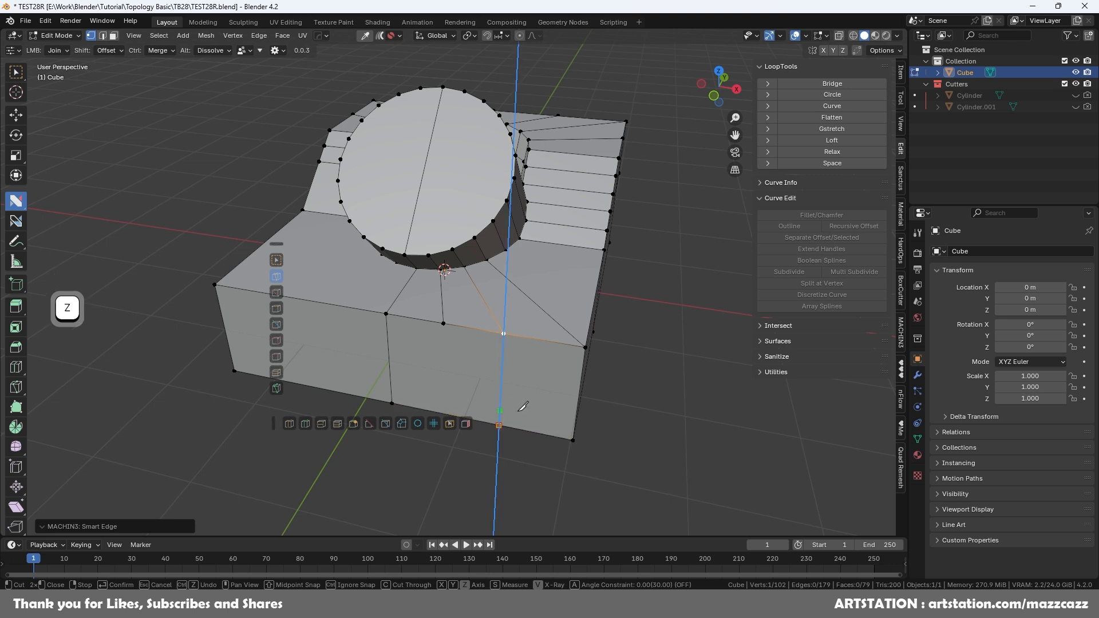
{"action": "key", "text": "Return"}
- Cut a Z-aligned edge down the front face from the new vertex nearer the centre line, and symmetrize the mesh across X
{"action": "key", "text": "2"}
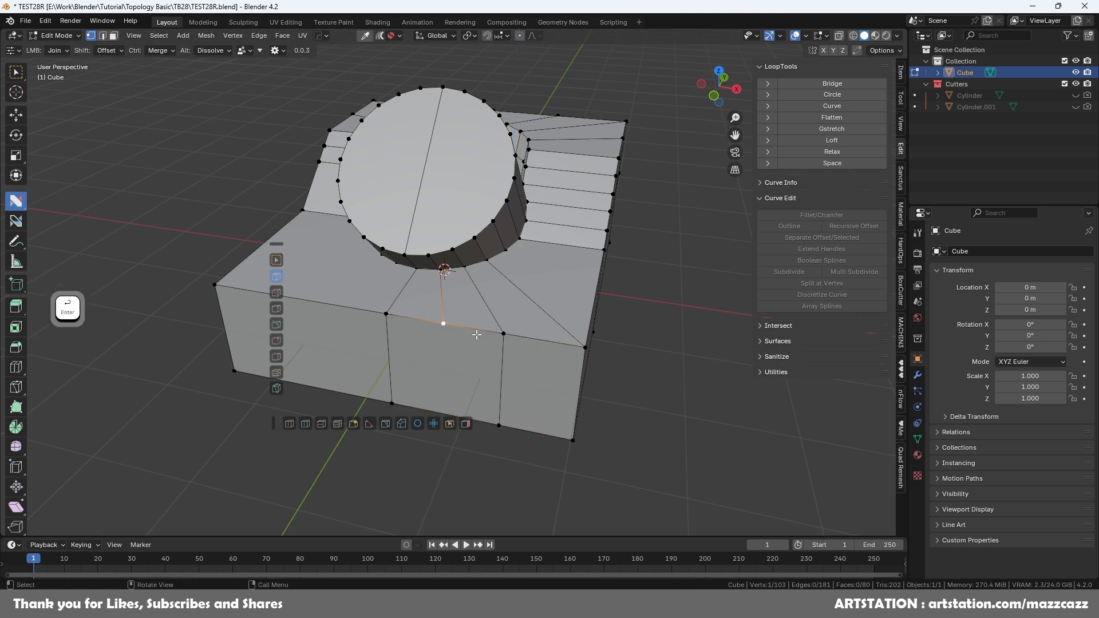
{"action": "key", "text": "z"}
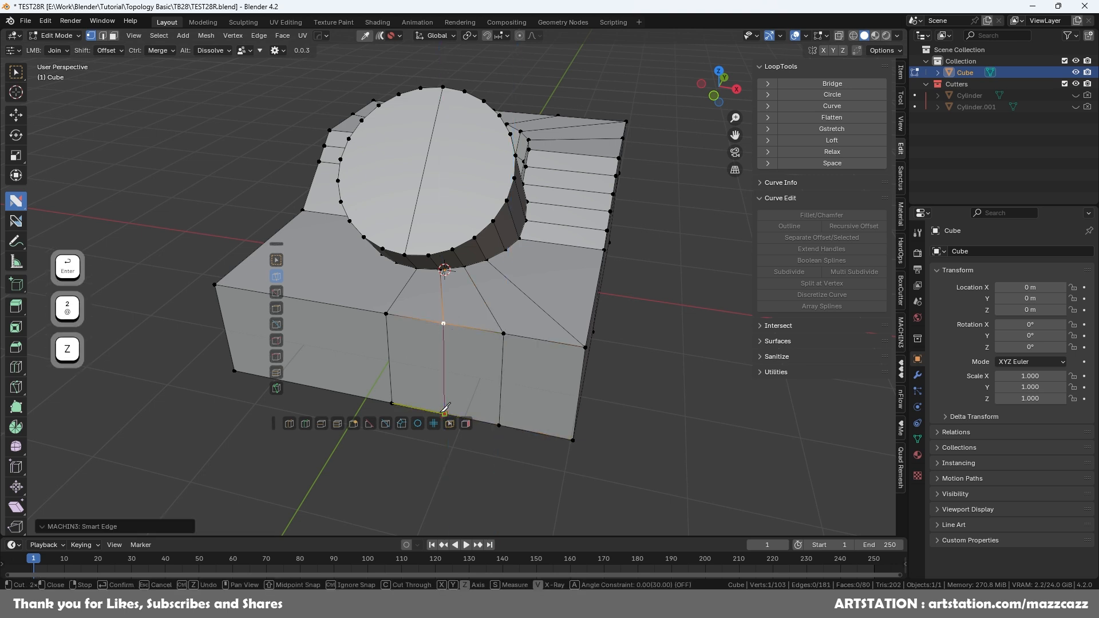
{"action": "left_click", "coordinate": [443, 411]}
{"action": "key", "text": "Return"}
{"action": "key", "text": "alt+x"}
- Join the remaining lower pipe-base vertex to the side face's upper edge and cut a Z-aligned edge from there down to the bottom edge
{"action": "middle_click_drag", "start_coordinate": [444, 411], "coordinate": [554, 247]}
{"action": "left_click", "coordinate": [534, 245]}
{"action": "left_click_drag", "start_coordinate": [545, 240], "coordinate": [538, 302]}
{"action": "key", "text": "2"}
{"action": "key", "text": "z"}
{"action": "left_click", "coordinate": [537, 383]}
{"action": "key", "text": "Return"}
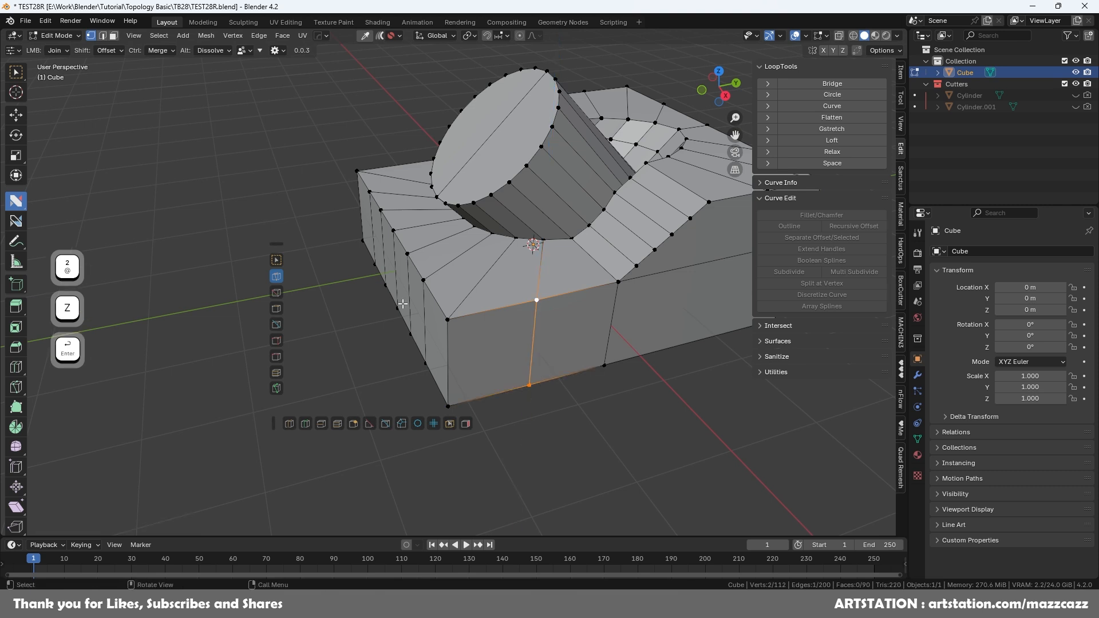
- Cut a Z-aligned edge down the side face from the vertex on the raised section's upper edge to the bottom edge
{"action": "middle_click_drag", "start_coordinate": [527, 317], "coordinate": [474, 328]}
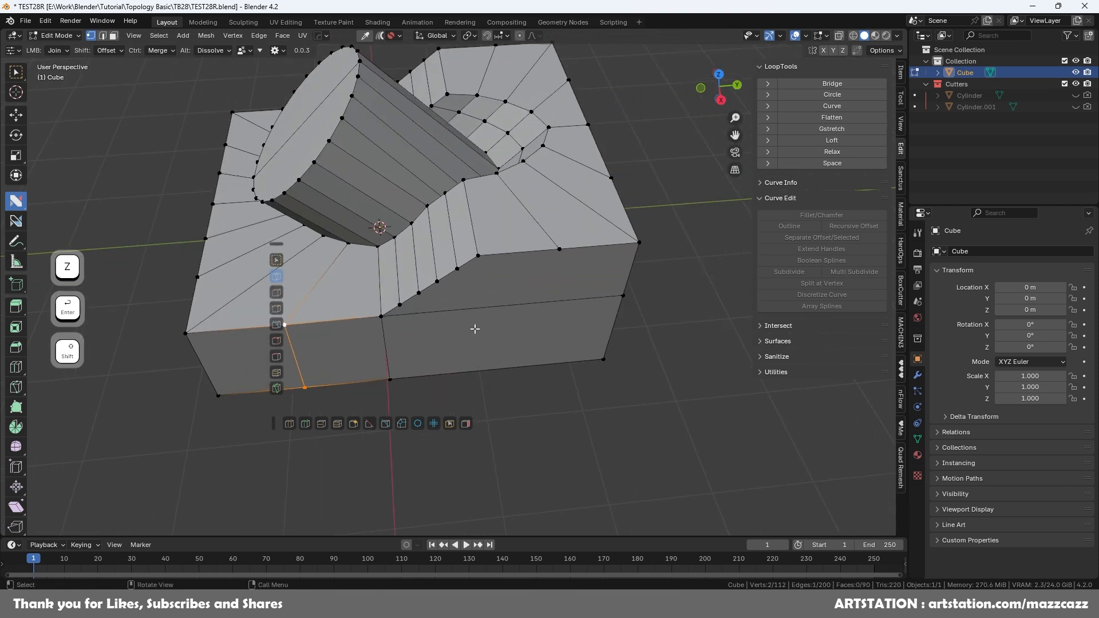
{"action": "left_click_drag", "start_coordinate": [560, 251], "coordinate": [549, 362]}
{"action": "key", "text": "ctrl+z"}
{"action": "key", "text": "2"}
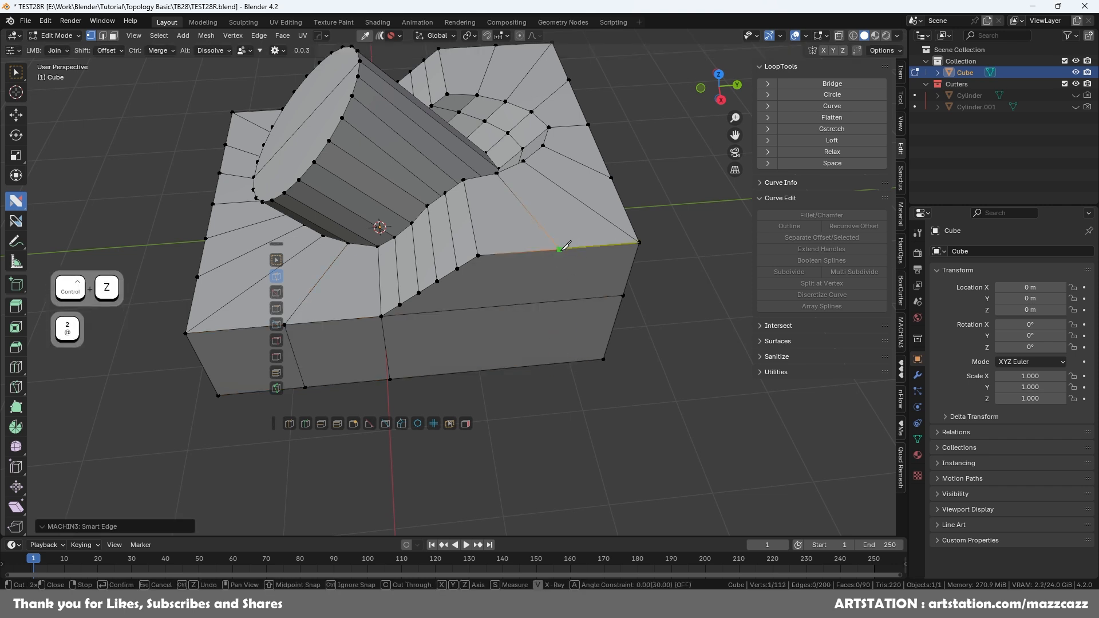
{"action": "left_click", "coordinate": [560, 249]}
{"action": "key", "text": "z"}
{"action": "left_click", "coordinate": [539, 365]}
{"action": "key", "text": "Return"}
- Symmetrize the mesh across X and save the file
{"action": "scroll", "coordinate": [561, 354], "scroll_direction": "down", "scroll_amount": 3}
{"action": "middle_click_drag", "start_coordinate": [538, 321], "coordinate": [639, 332]}
{"action": "key", "text": "alt+x"}
{"action": "middle_click_drag", "start_coordinate": [569, 340], "coordinate": [486, 311]}
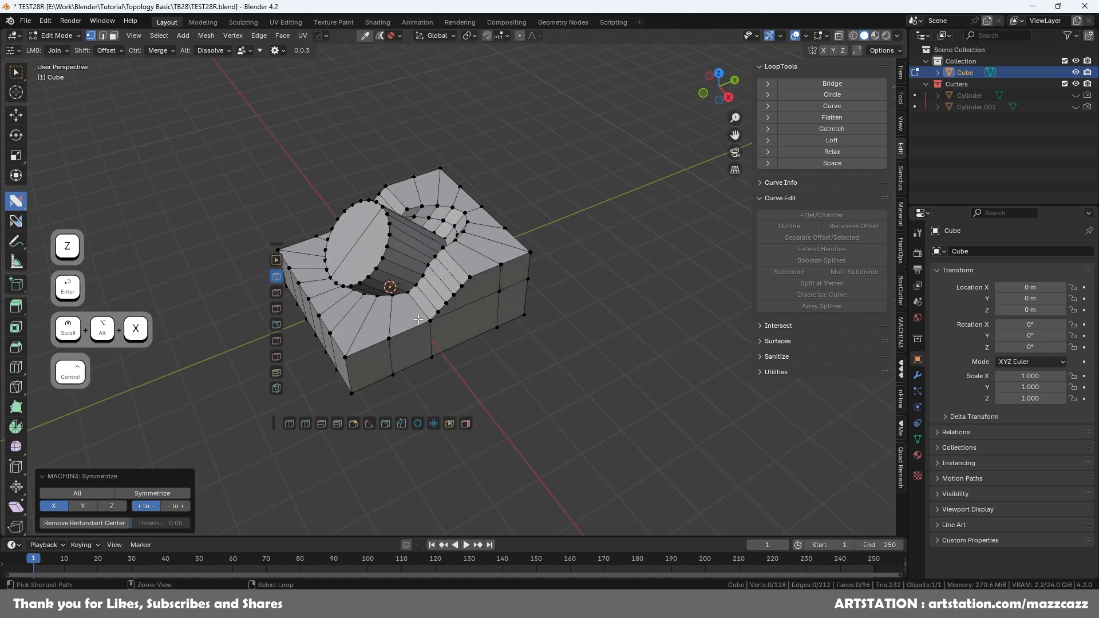
{"action": "key", "text": "ctrl+s"}
- Cut a Y-aligned edge across the side face from the slope vertex just below the raised section's corner to the rear corner edge
{"action": "middle_click_drag", "start_coordinate": [418, 319], "coordinate": [401, 298]}
{"action": "scroll", "coordinate": [393, 285], "scroll_direction": "up", "scroll_amount": 4}
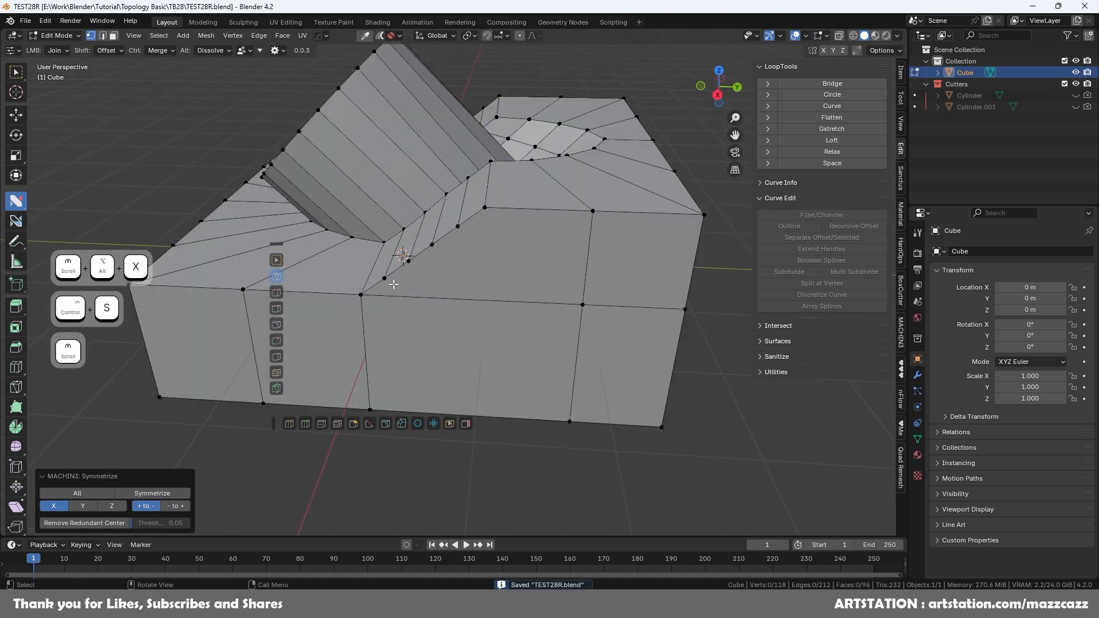
{"action": "left_click", "coordinate": [391, 281]}
{"action": "left_click", "coordinate": [463, 231]}
{"action": "middle_click_drag", "start_coordinate": [564, 284], "coordinate": [483, 263], "text": "shift"}
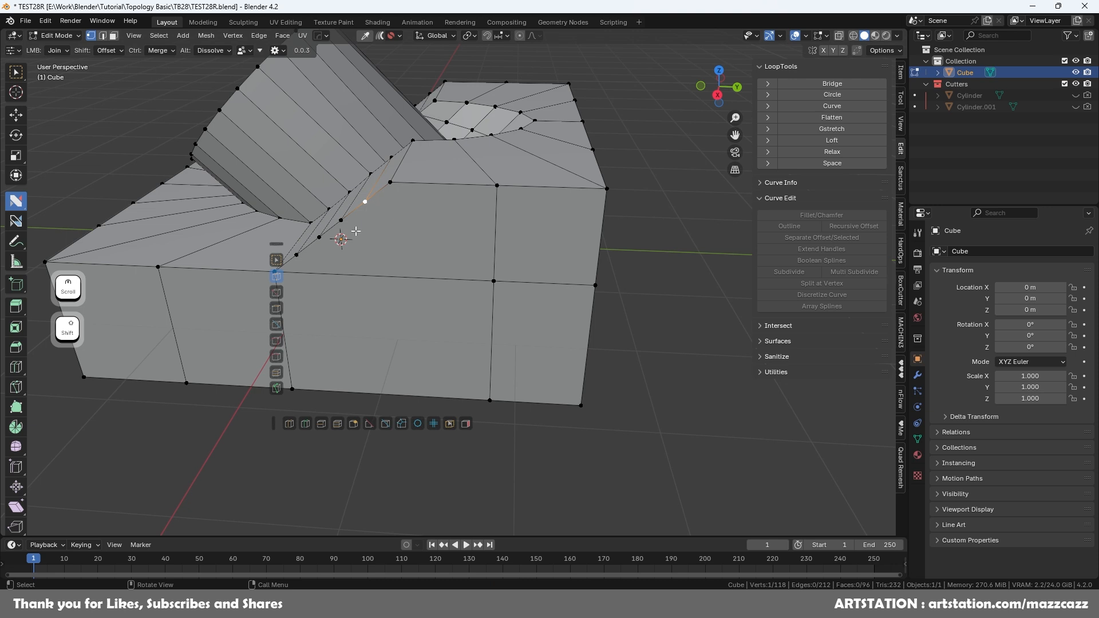
{"action": "key", "text": "2"}
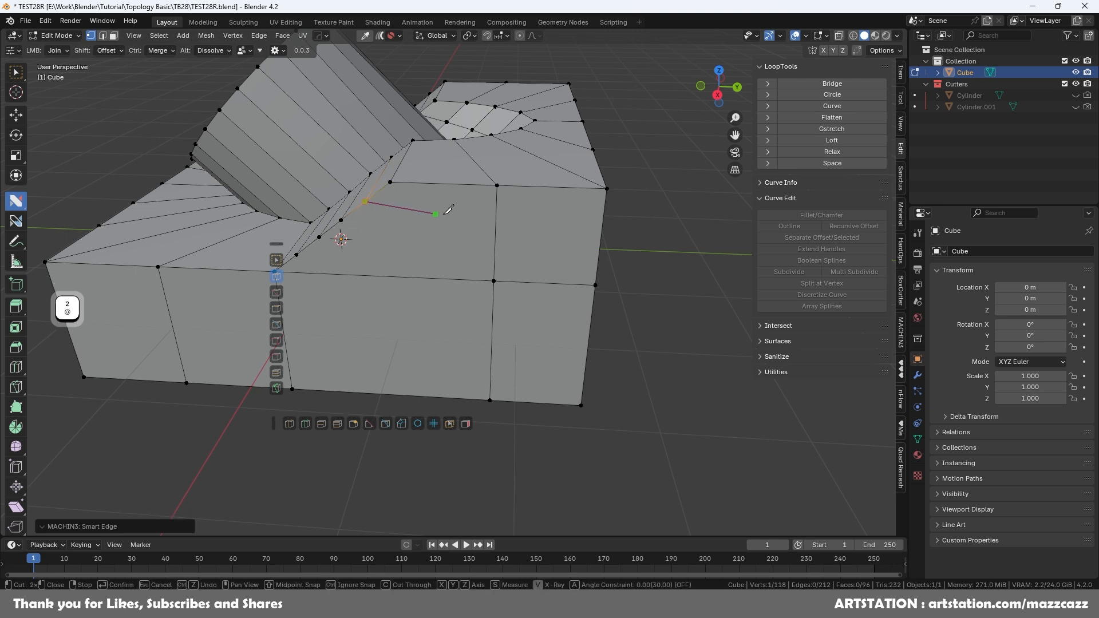
{"action": "key", "text": "y"}
{"action": "left_click", "coordinate": [605, 209]}
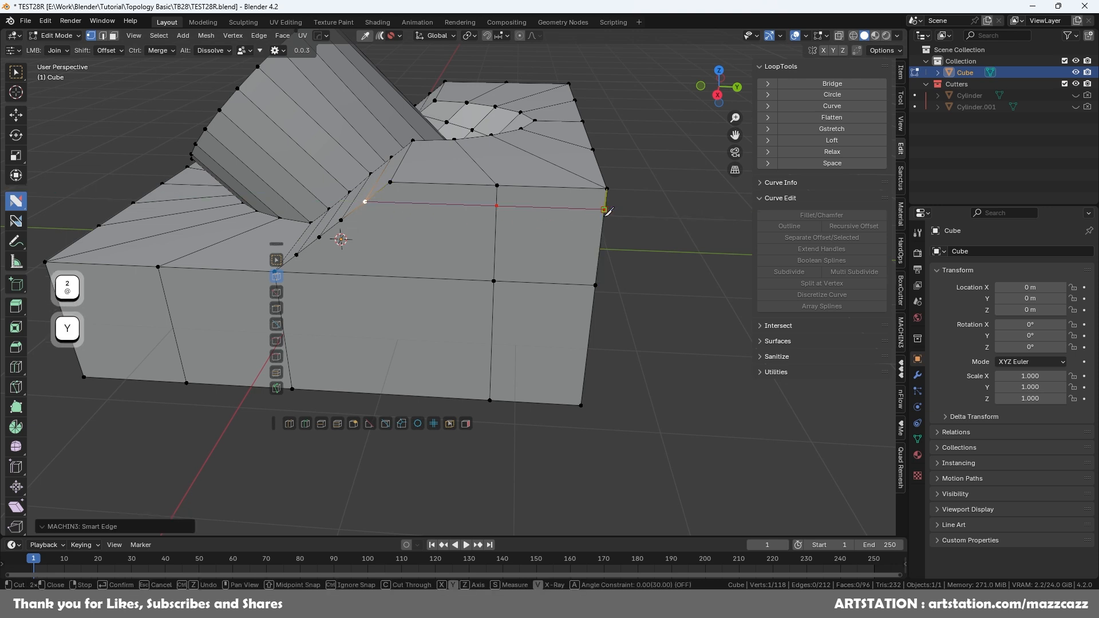
{"action": "key", "text": "Return"}
- Cut a Y-aligned edge across the side face from the second slope vertex below the raised section to the rear corner edge
{"action": "key", "text": "2"}
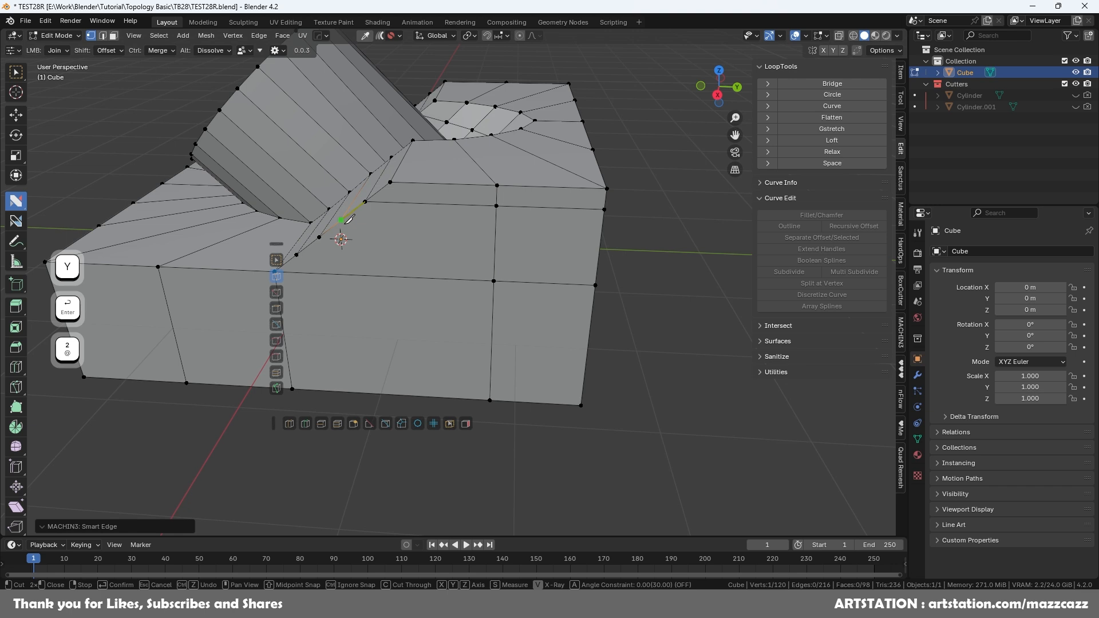
{"action": "key", "text": "y"}
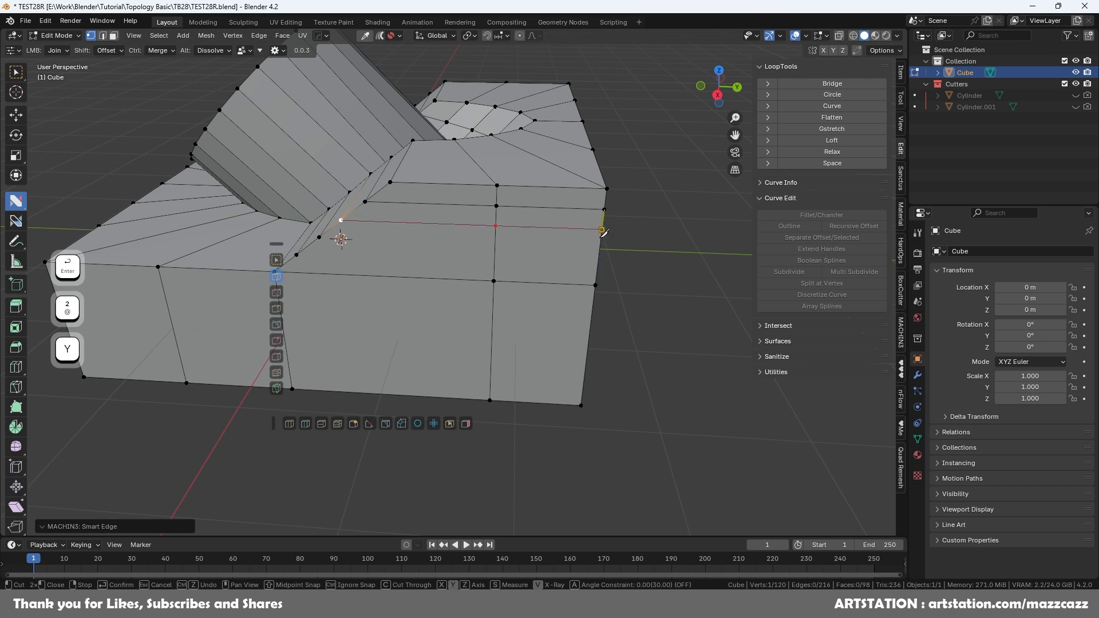
{"action": "left_click", "coordinate": [603, 229]}
{"action": "key", "text": "Return"}
- Cut a Y-aligned edge across the side face from the third slope vertex below the raised section to the rear corner edge
{"action": "key", "text": "3"}
{"action": "key", "text": "2"}
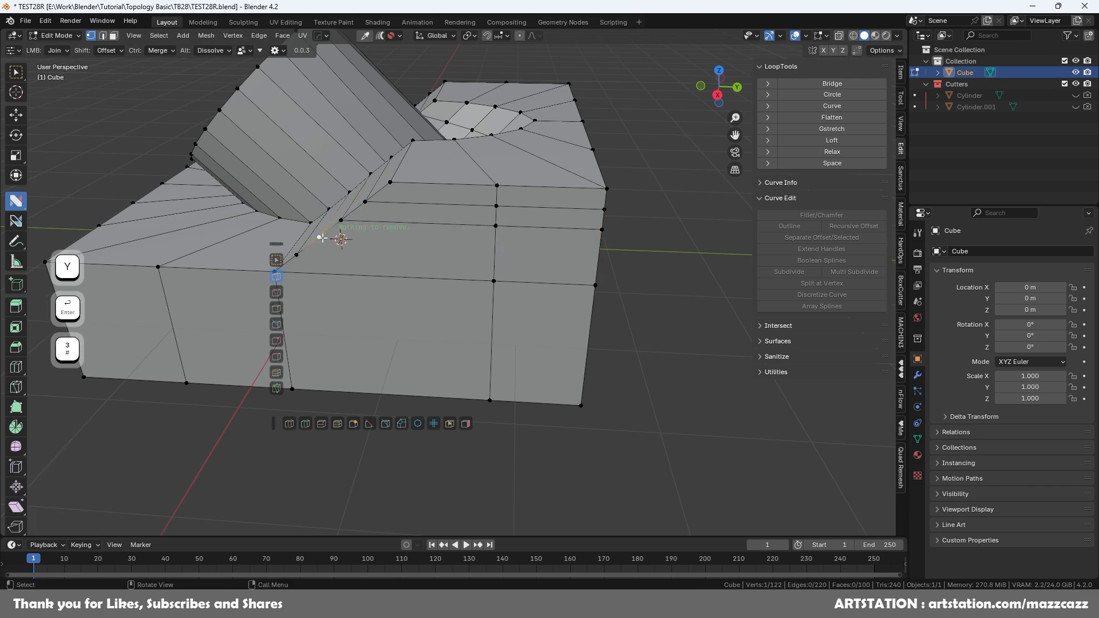
{"action": "left_click", "coordinate": [320, 237]}
{"action": "key", "text": "y"}
{"action": "left_click", "coordinate": [603, 248]}
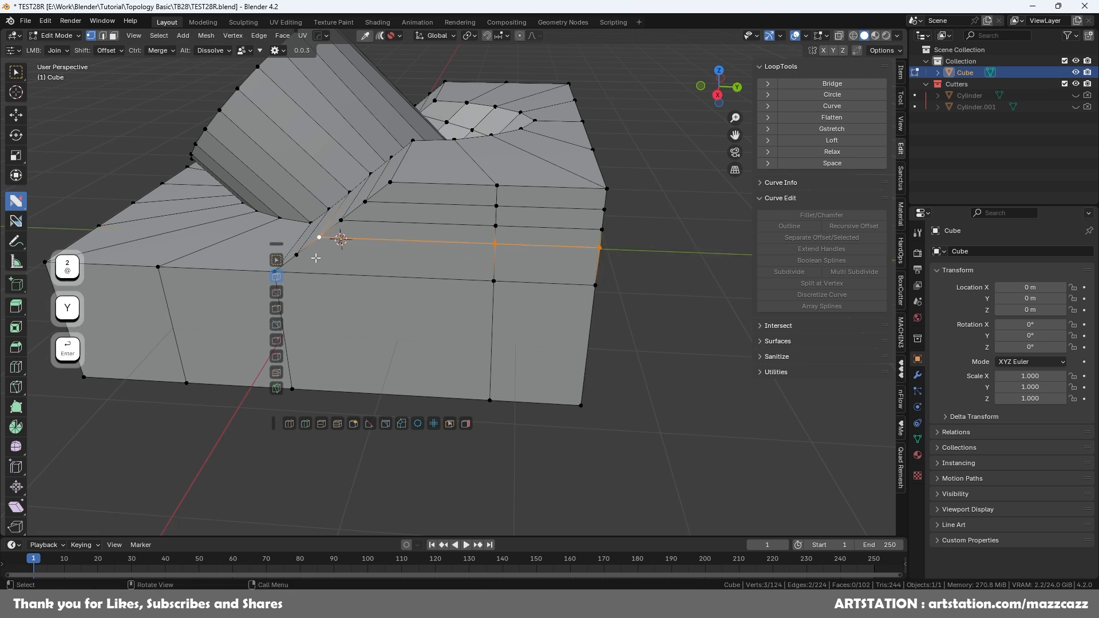
{"action": "key", "text": "Return"}
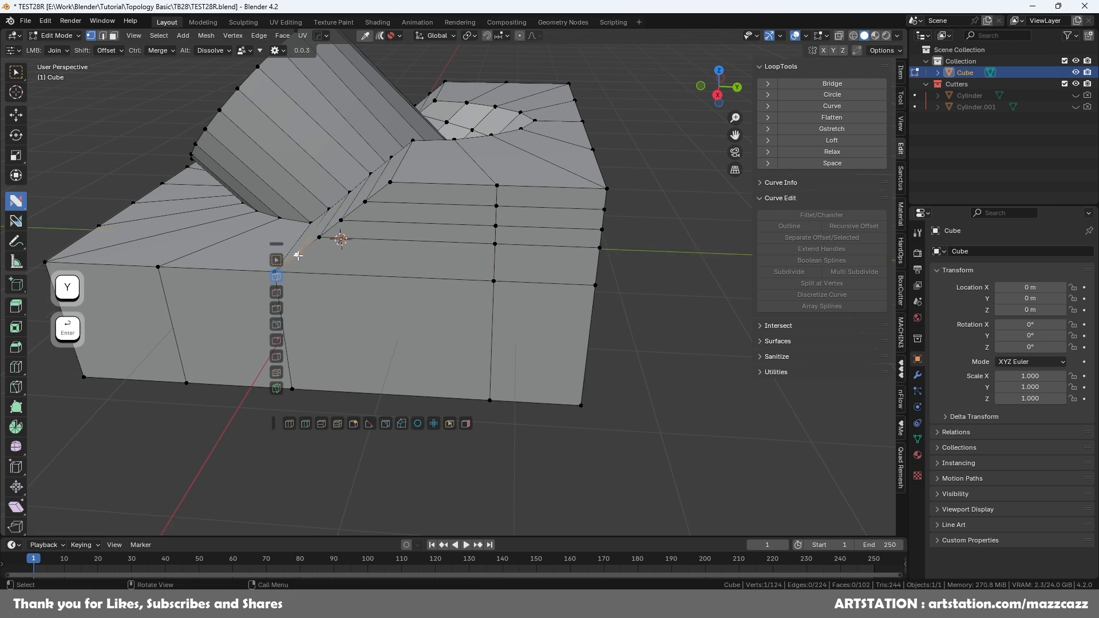
- Join the lowest intermediate slope vertex across the side face to the rear corner edge, and symmetrize the mesh across X
{"action": "left_click", "coordinate": [297, 255]}
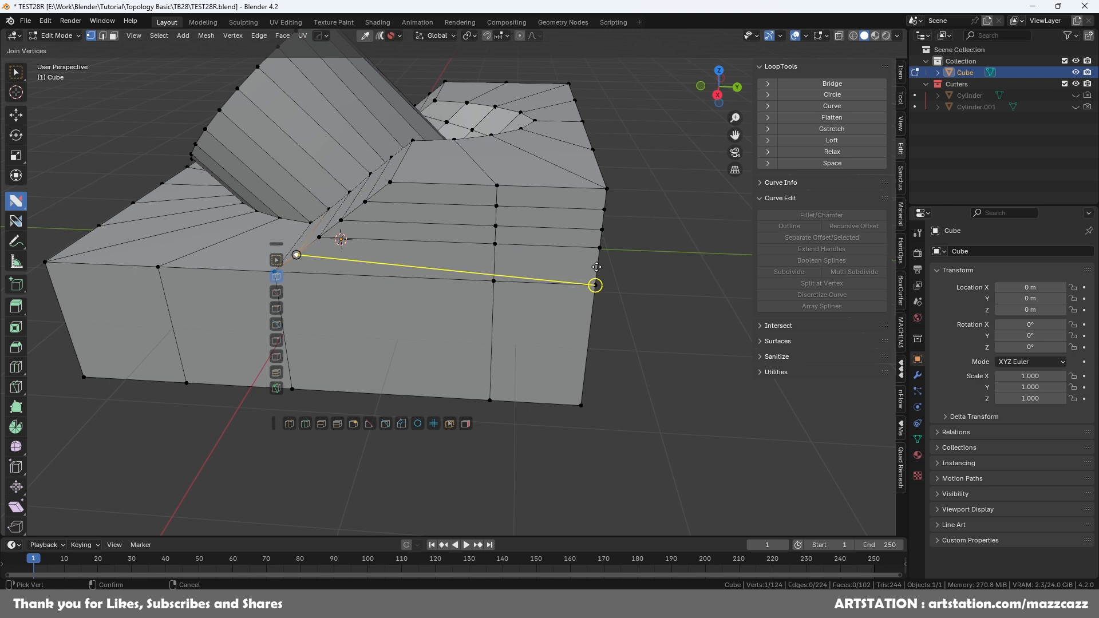
{"action": "key", "text": "ctrl+z"}
{"action": "scroll", "coordinate": [548, 276], "scroll_direction": "up", "scroll_amount": 3}
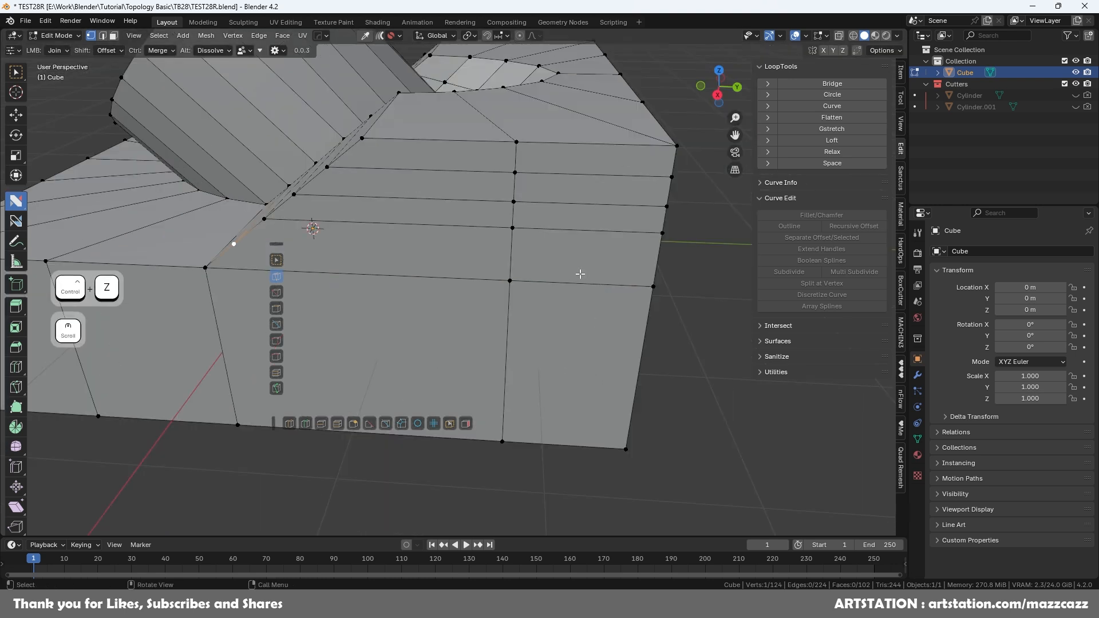
{"action": "scroll", "coordinate": [548, 275], "scroll_direction": "down", "scroll_amount": 1}
{"action": "left_click", "coordinate": [234, 243]}
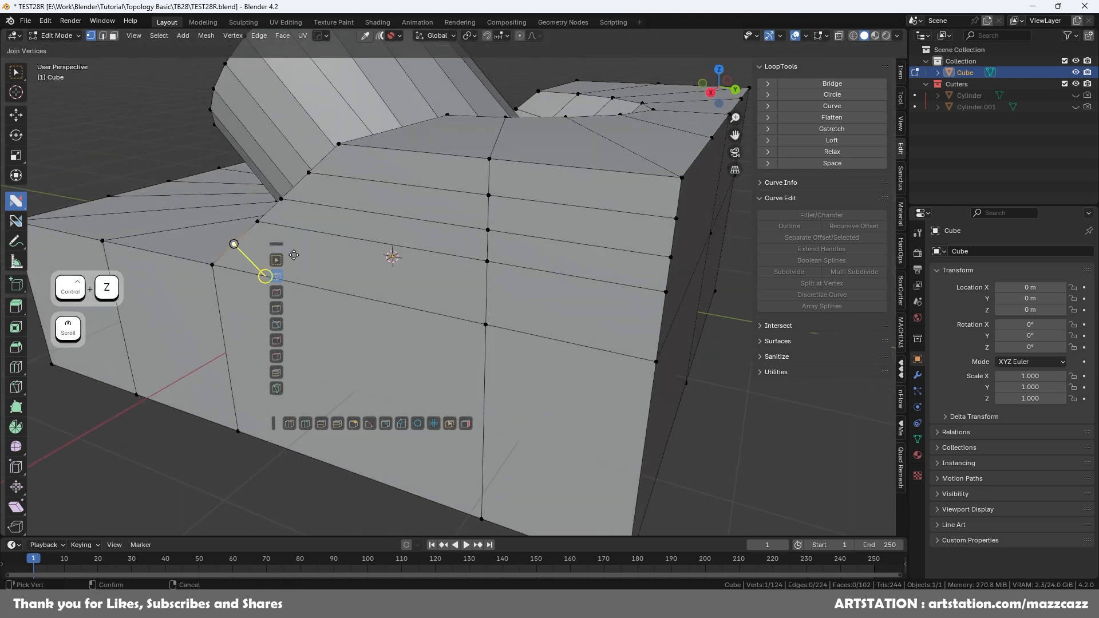
{"action": "left_click", "coordinate": [661, 327]}
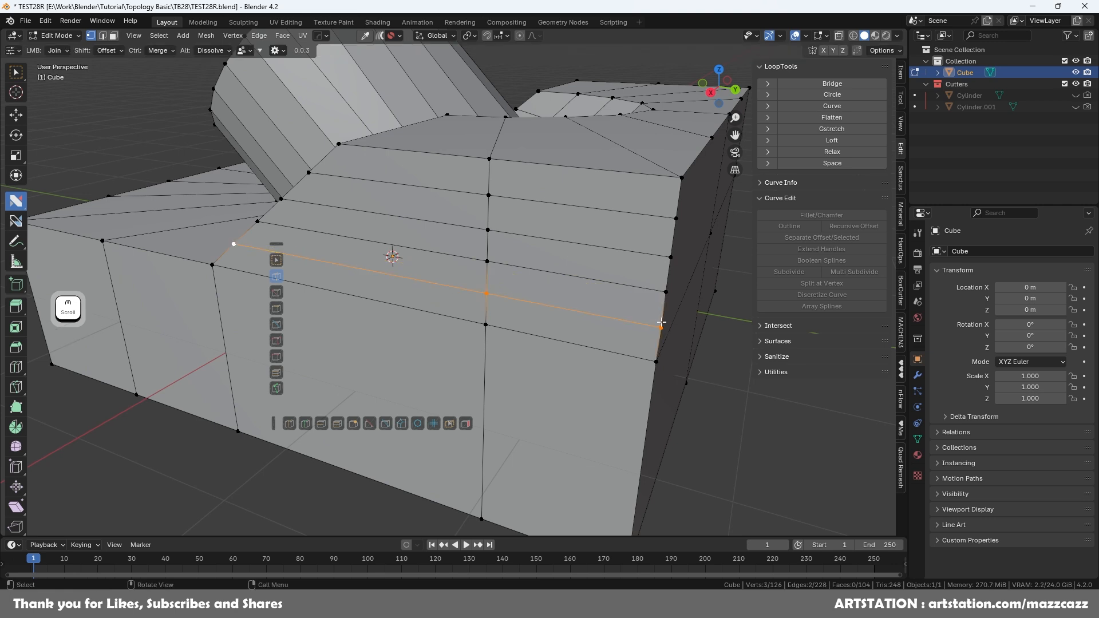
{"action": "scroll", "coordinate": [659, 314], "scroll_direction": "down", "scroll_amount": 6}
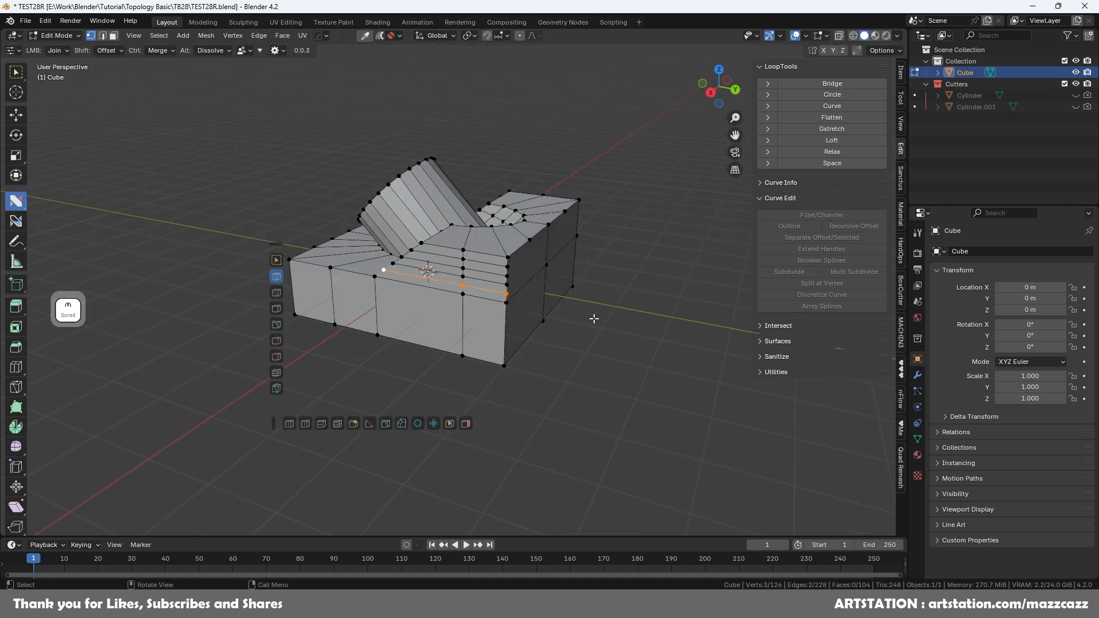
{"action": "middle_click_drag", "start_coordinate": [595, 319], "coordinate": [523, 349]}
{"action": "key", "text": "alt+x"}
- Join the back face's off-centre upper-edge vertex straight down to the bottom edge, and symmetrize the mesh across X
{"action": "scroll", "coordinate": [584, 310], "scroll_direction": "up", "scroll_amount": 1}
{"action": "middle_click_drag", "start_coordinate": [584, 309], "coordinate": [472, 275], "text": "shift"}
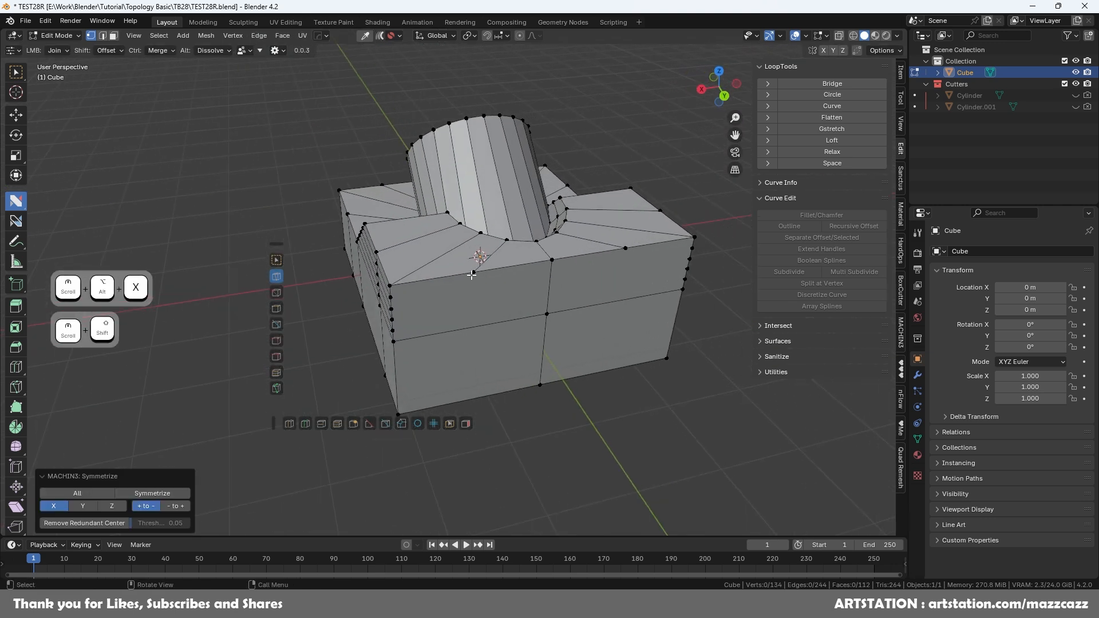
{"action": "left_click", "coordinate": [472, 274]}
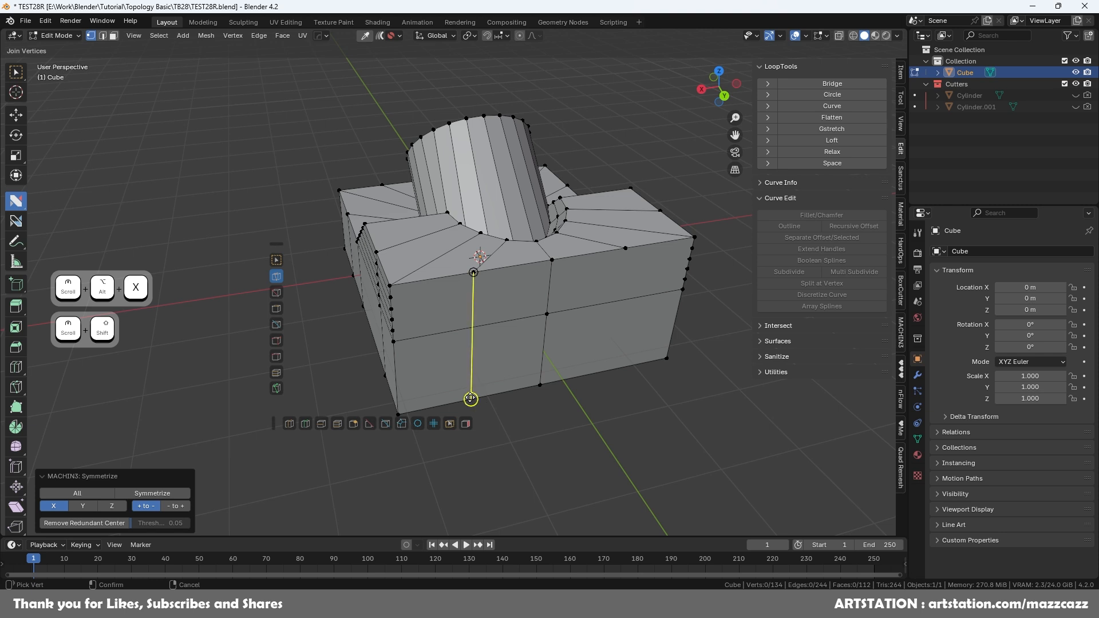
{"action": "left_click", "coordinate": [471, 399]}
{"action": "key", "text": "alt+x"}
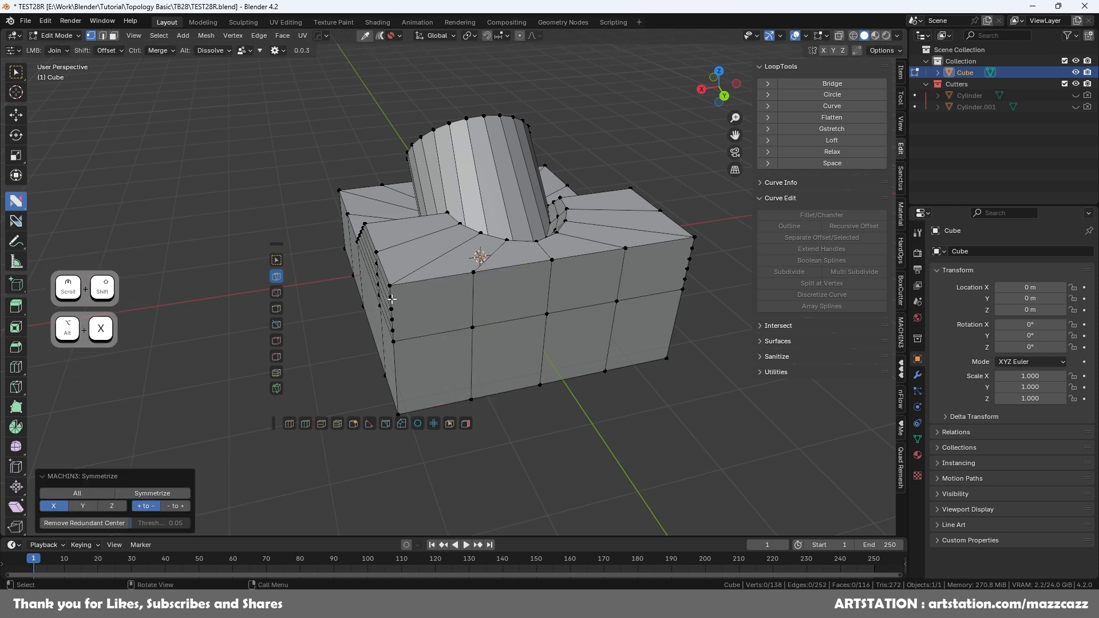
- Join the upper three pairs of matching corner-edge vertices with horizontal edges across the full width of the back face
{"action": "left_click", "coordinate": [694, 250]}
{"action": "left_click", "coordinate": [398, 302]}
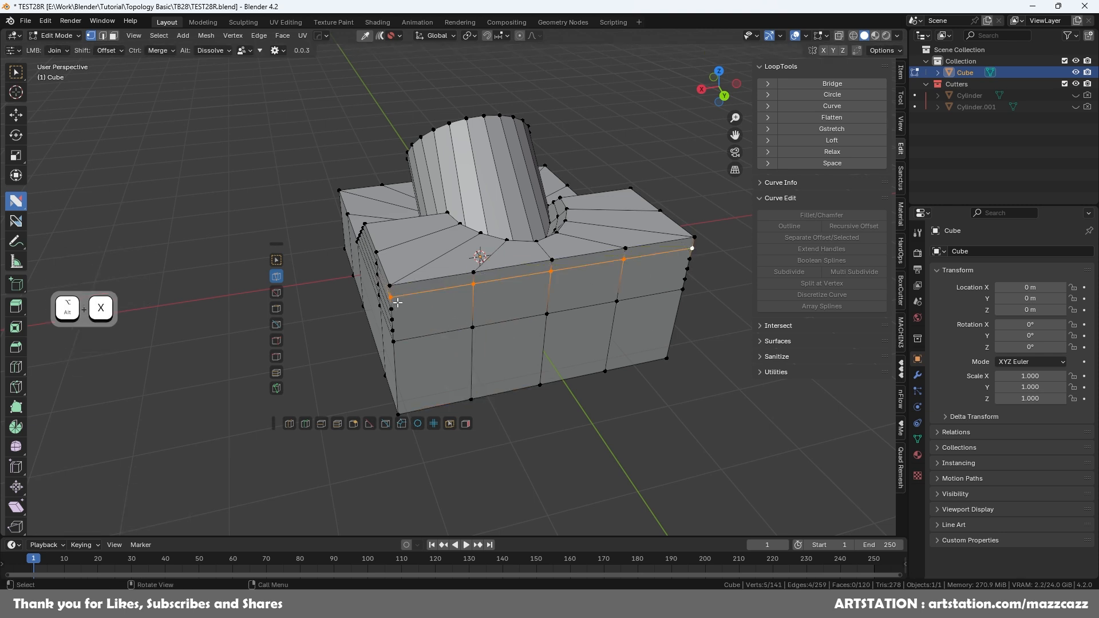
{"action": "left_click_drag", "start_coordinate": [390, 308], "coordinate": [691, 261]}
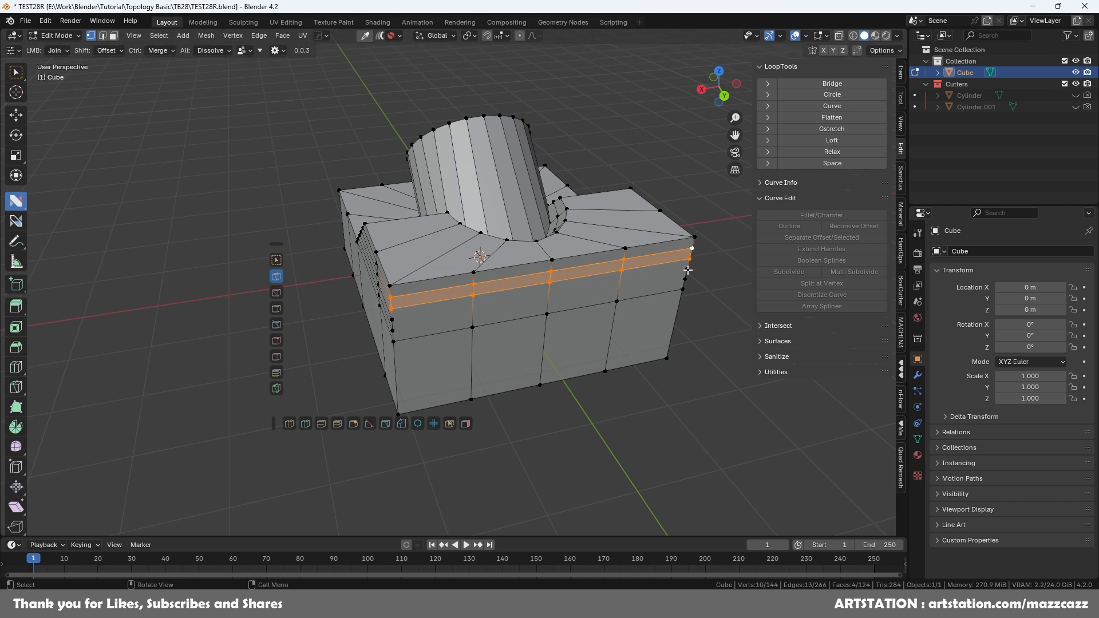
{"action": "left_click", "coordinate": [687, 269]}
{"action": "left_click", "coordinate": [394, 319], "text": "shift"}
{"action": "key", "text": "2"}
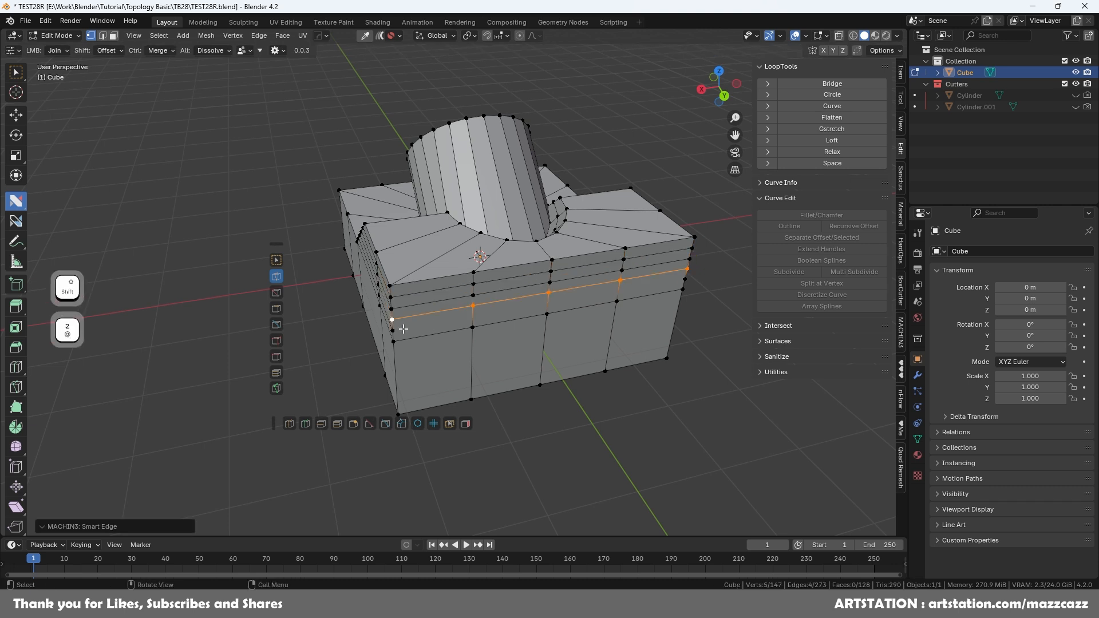
- Join the next lower pair of matching corner-edge vertices across the back face's full width, and save the file
{"action": "key", "text": "shift+2"}
{"action": "key", "text": "ctrl+s"}
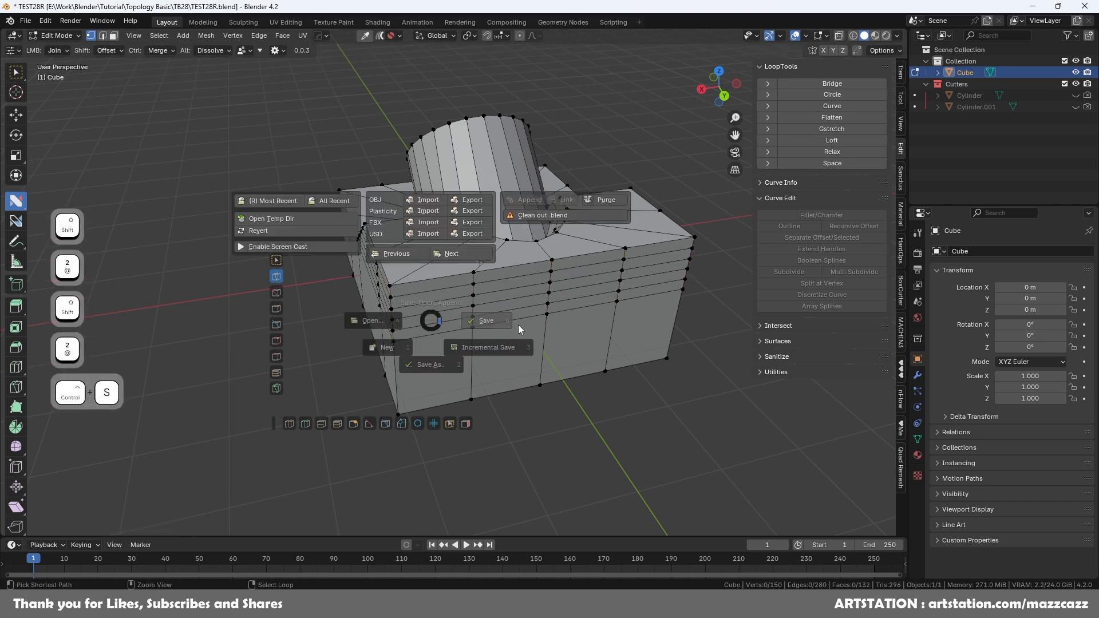
{"action": "left_click", "coordinate": [520, 328]}
- Add four evenly spaced horizontal loop cuts around the lower part of the block's side faces
{"action": "middle_click_drag", "start_coordinate": [519, 328], "coordinate": [497, 255]}
{"action": "middle_click_drag", "start_coordinate": [553, 318], "coordinate": [487, 349]}
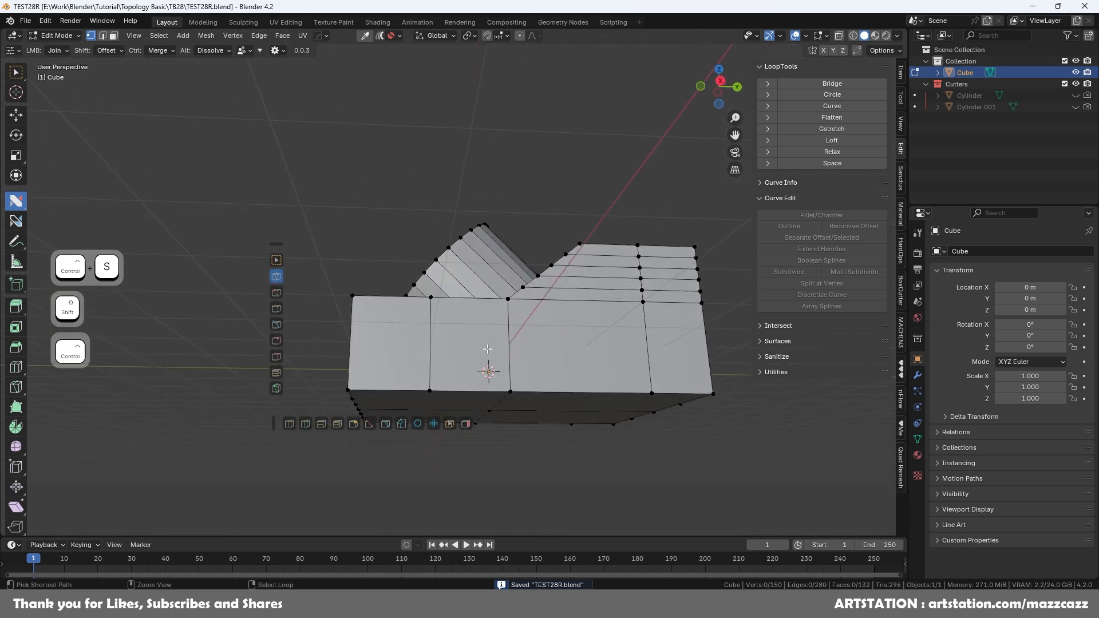
{"action": "key", "text": "ctrl+r"}
{"action": "scroll", "coordinate": [488, 349], "scroll_direction": "up", "scroll_amount": 2}
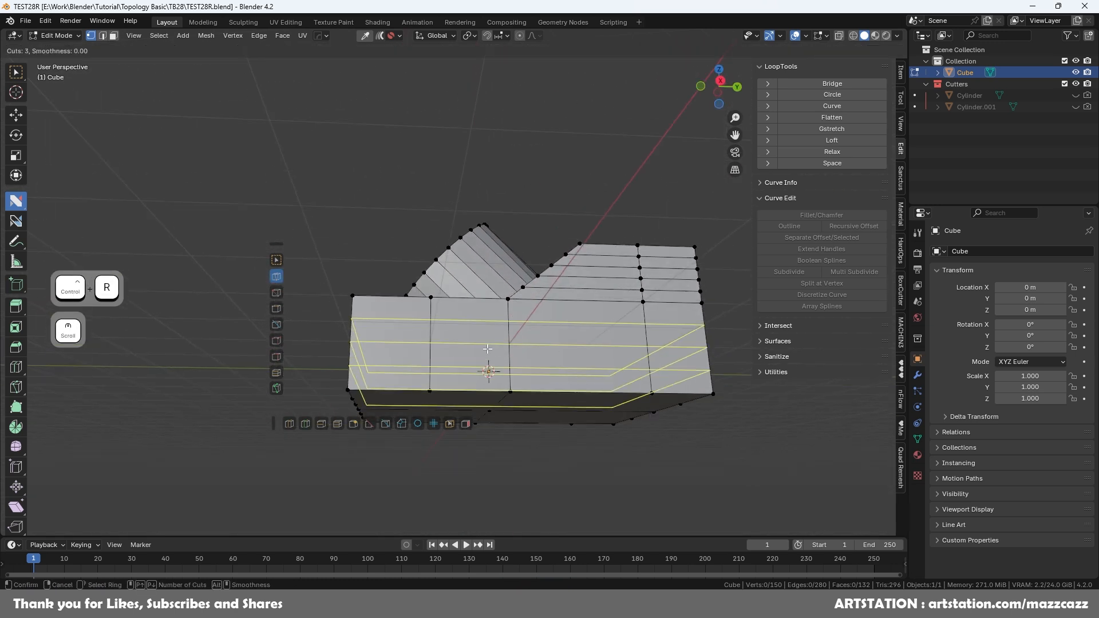
{"action": "scroll", "coordinate": [488, 349], "scroll_direction": "up", "scroll_amount": 2}
{"action": "left_click", "coordinate": [488, 349]}
- Clean up the mesh and test a loop cut around the block's top face ring
{"action": "middle_click_drag", "start_coordinate": [488, 346], "coordinate": [567, 263]}
{"action": "key", "text": "ctrl+r"}
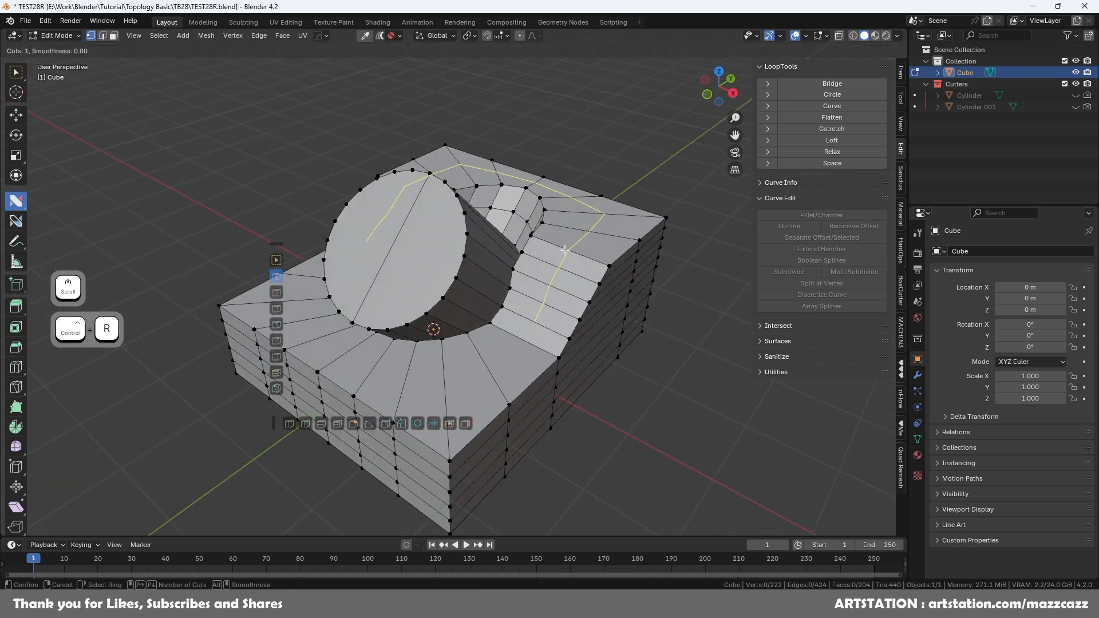
{"action": "key", "text": "3"}
{"action": "key", "text": "ctrl+r"}
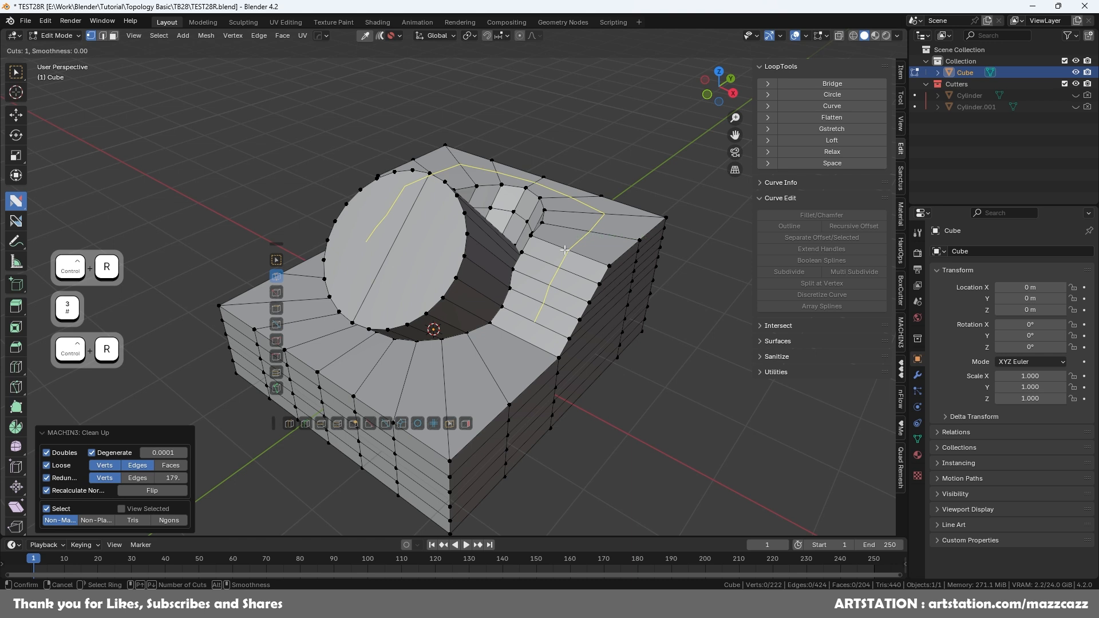
{"action": "right_click", "coordinate": [565, 250]}
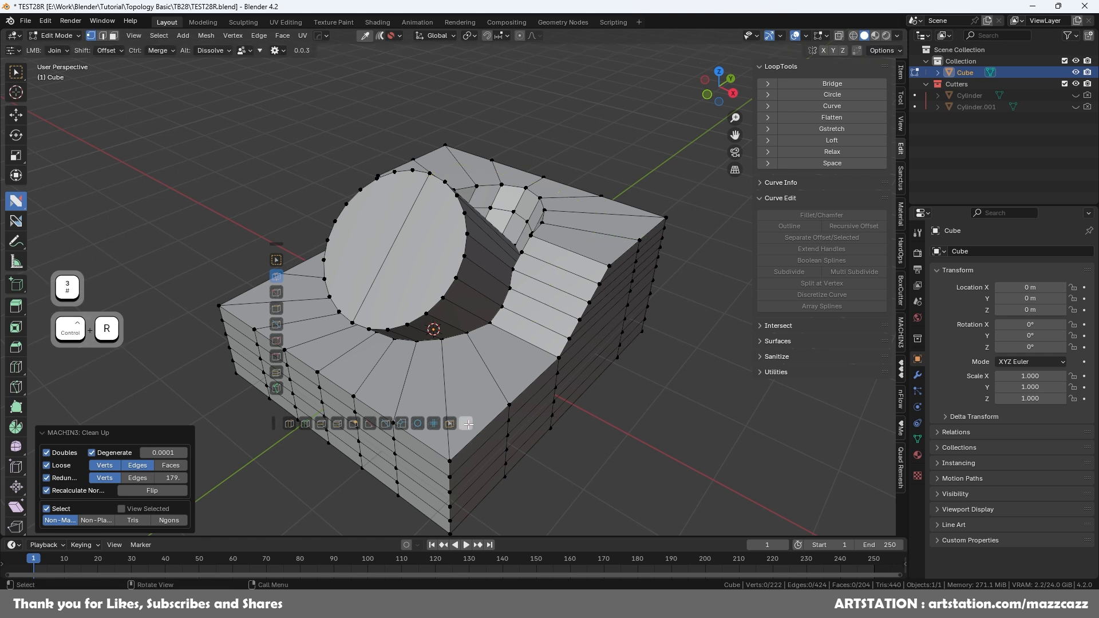
- Analyze the mesh and inspect the flagged faces where the pipe's base meets the slope
{"action": "left_click", "coordinate": [468, 424]}
{"action": "middle_click_drag", "start_coordinate": [537, 364], "coordinate": [510, 333]}
{"action": "scroll", "coordinate": [494, 325], "scroll_direction": "up", "scroll_amount": 4}
{"action": "scroll", "coordinate": [494, 324], "scroll_direction": "down", "scroll_amount": 4}
{"action": "middle_click_drag", "start_coordinate": [518, 308], "coordinate": [510, 331]}
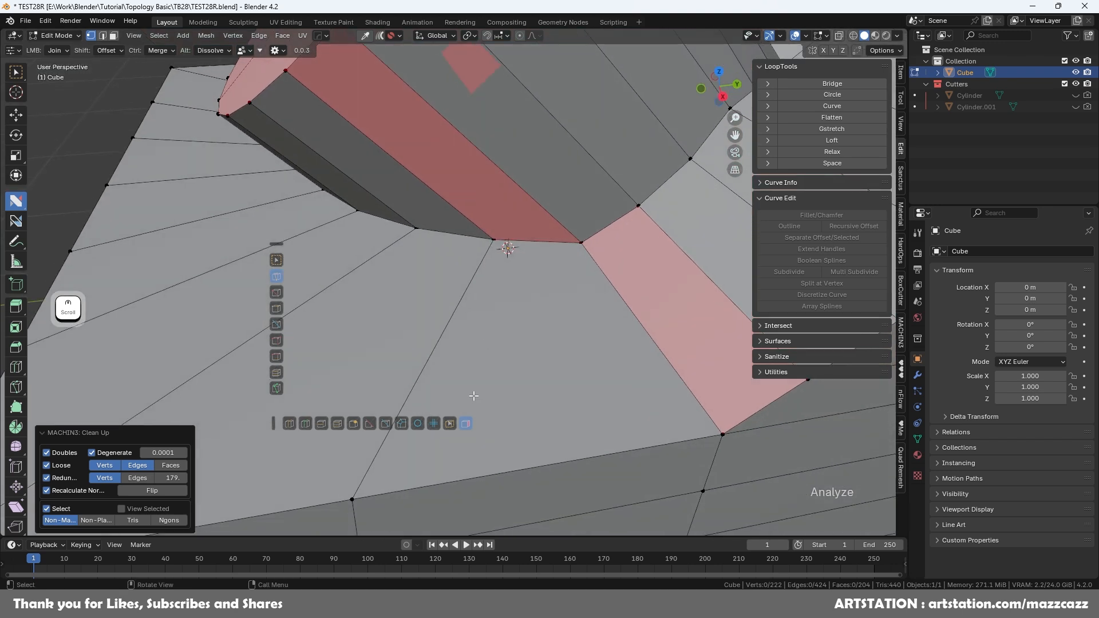
{"action": "scroll", "coordinate": [558, 299], "scroll_direction": "down", "scroll_amount": 4}
- Delete the lowest slope face beside the pipe's base and the adjoining pipe side face, and clean up the mesh
{"action": "key", "text": "Tab"}
{"action": "left_click", "coordinate": [567, 293]}
{"action": "left_click", "coordinate": [543, 287]}
{"action": "right_click", "coordinate": [543, 288]}
{"action": "left_click", "coordinate": [545, 291]}
{"action": "left_click", "coordinate": [493, 258]}
{"action": "right_click", "coordinate": [493, 258]}
{"action": "left_click", "coordinate": [493, 283]}
{"action": "middle_click_drag", "start_coordinate": [528, 277], "coordinate": [523, 302]}
{"action": "key", "text": "3"}
{"action": "scroll", "coordinate": [523, 286], "scroll_direction": "up", "scroll_amount": 2}
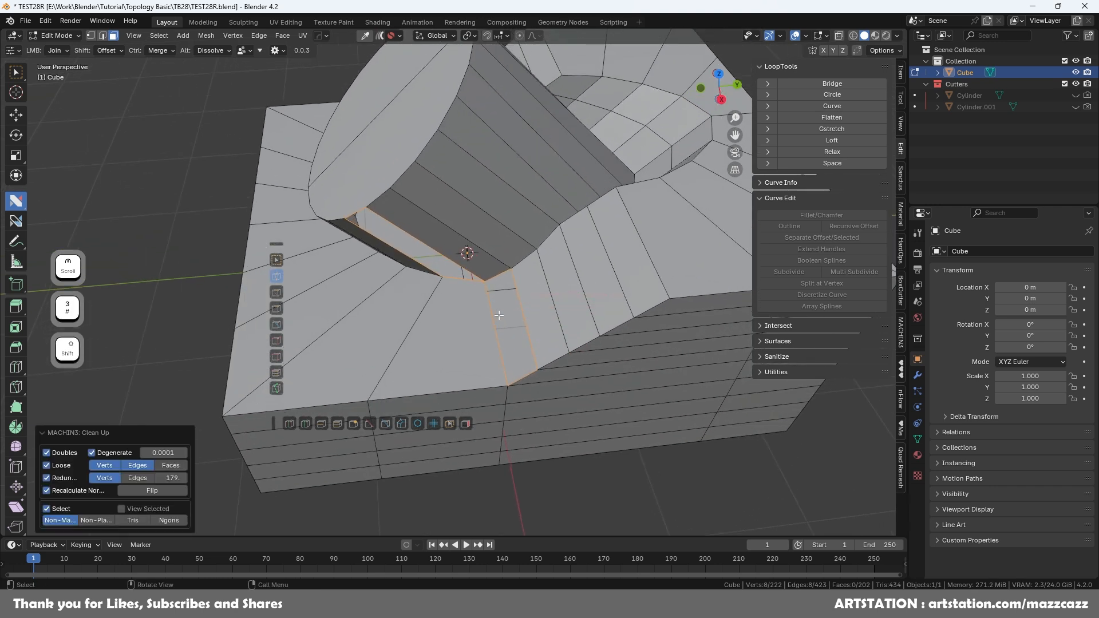
- Fill the open slope strip beside the pipe's base with a new face from its boundary edges
{"action": "key", "text": "ctrl+r"}
{"action": "left_click", "coordinate": [519, 295], "text": "alt"}
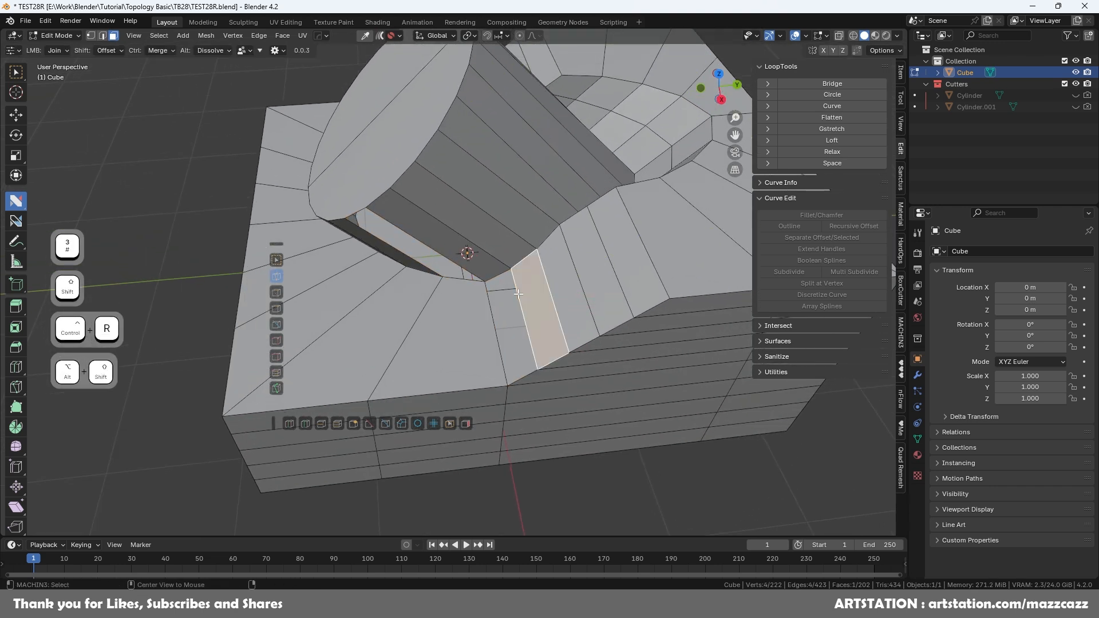
{"action": "key", "text": "Tab"}
{"action": "left_click", "coordinate": [519, 298], "text": "alt"}
{"action": "left_click", "coordinate": [521, 299], "text": "alt"}
{"action": "key", "text": "Tab"}
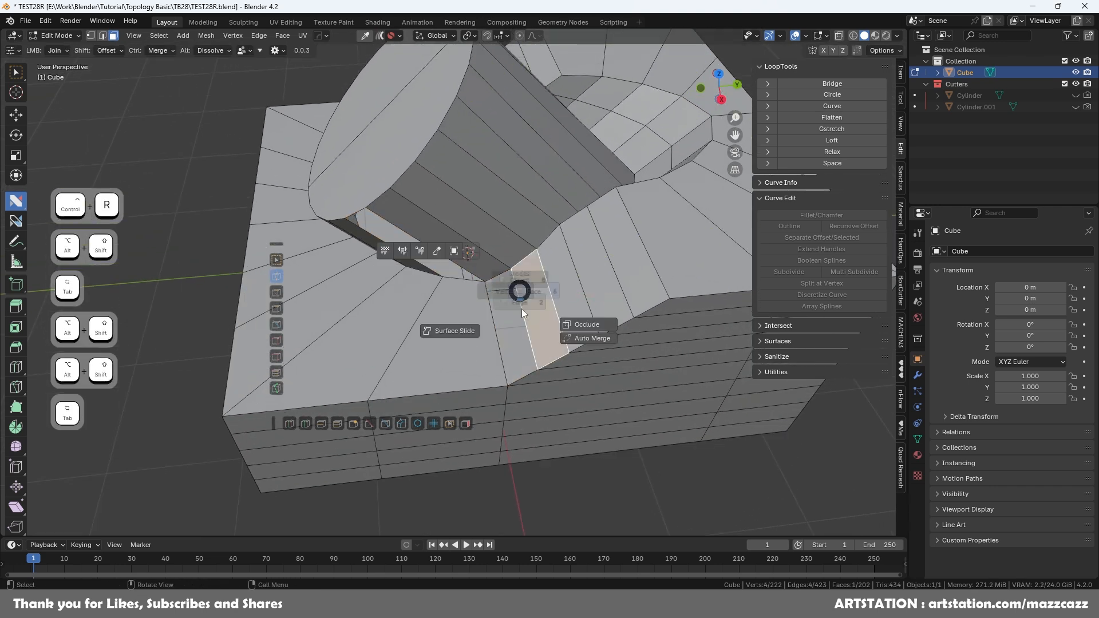
{"action": "left_click", "coordinate": [521, 310]}
{"action": "left_click", "coordinate": [526, 302], "text": "alt"}
{"action": "left_click", "coordinate": [531, 299], "text": "alt+shift"}
{"action": "left_click", "coordinate": [532, 298], "text": "alt+shift"}
{"action": "key", "text": "f"}
- Test loop cuts on both sides of the refilled slope face and inspect its junction with the pipe closely
{"action": "key", "text": "ctrl+r"}
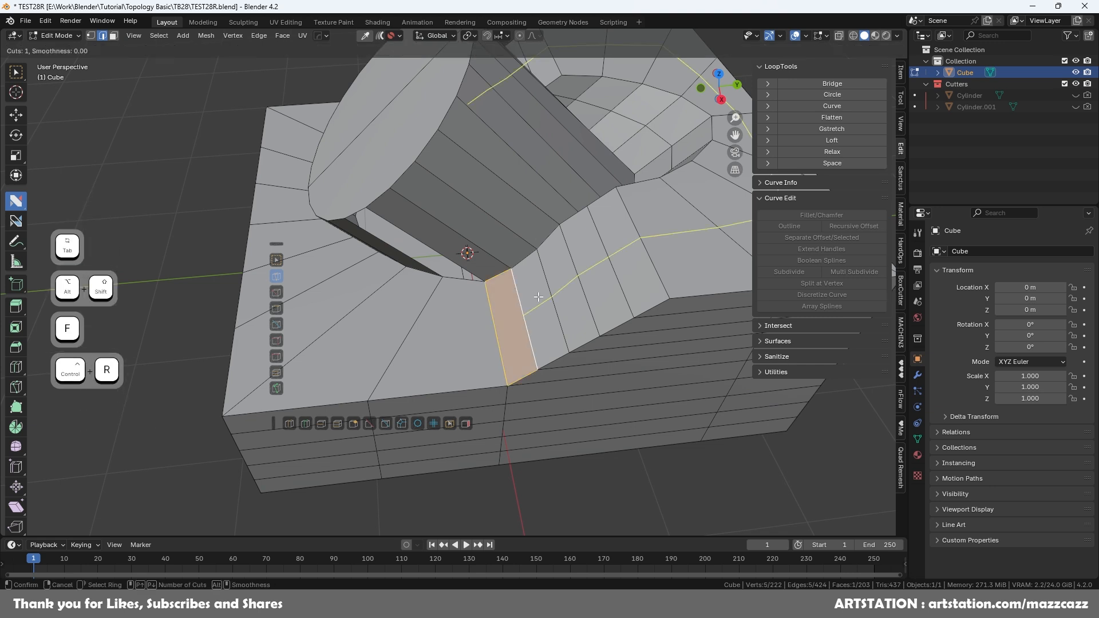
{"action": "key", "text": "ctrl+r"}
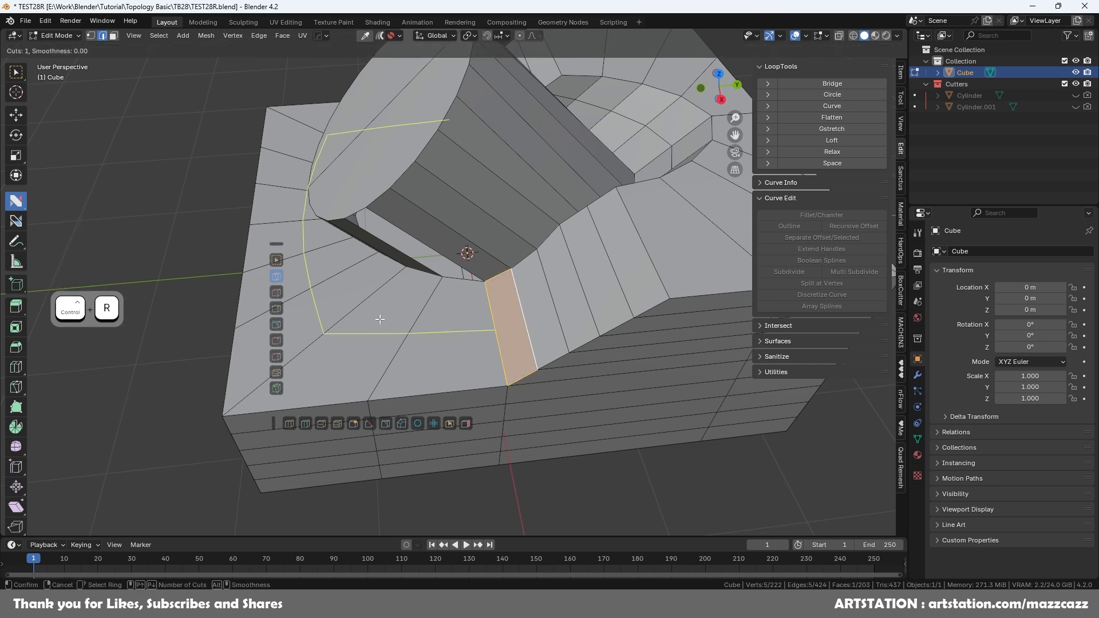
{"action": "scroll", "coordinate": [498, 312], "scroll_direction": "up", "scroll_amount": 8}
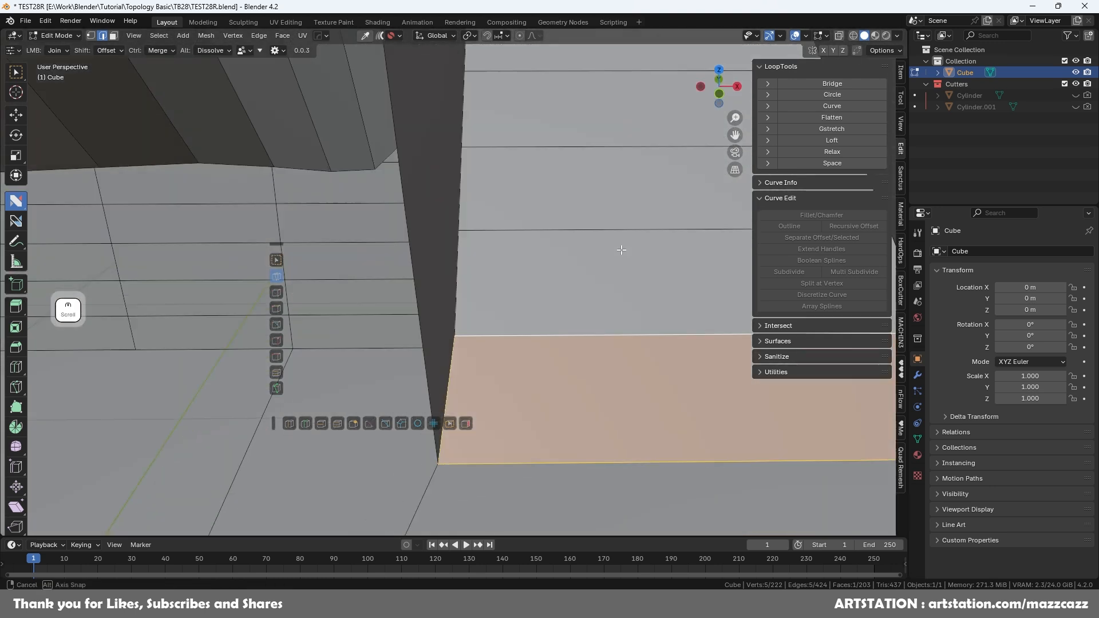
{"action": "middle_click_drag", "start_coordinate": [621, 250], "coordinate": [682, 239]}
{"action": "middle_click_drag", "start_coordinate": [725, 335], "coordinate": [633, 277], "text": "shift"}
- Merge all of the mesh's vertices by distance, with the merge distance set to 0.0101 m
{"action": "key", "text": "Tab"}
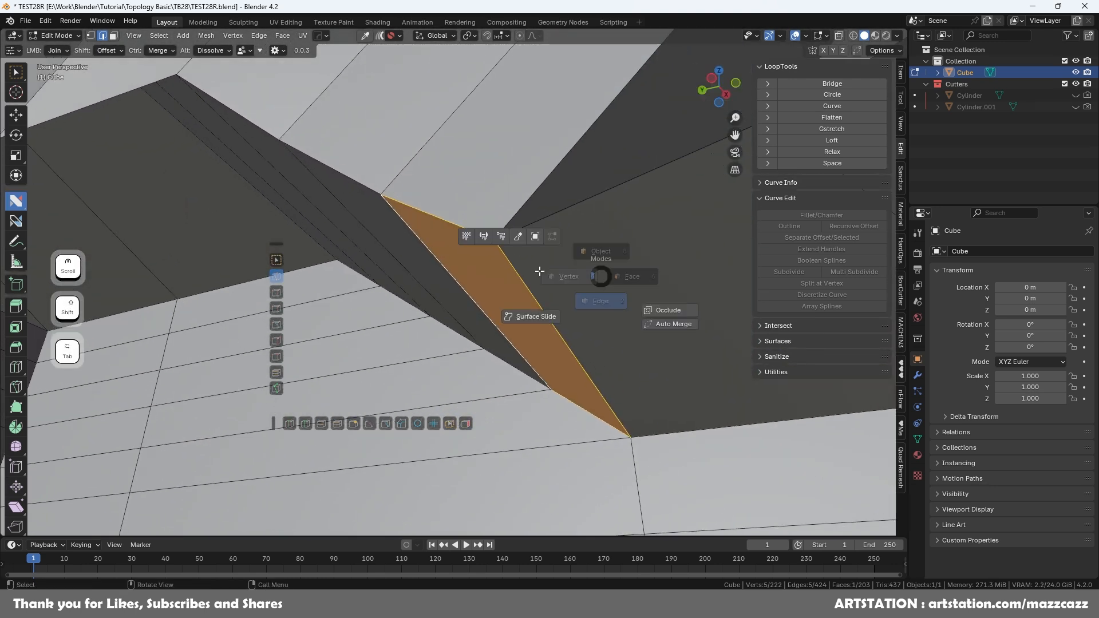
{"action": "left_click", "coordinate": [563, 274]}
{"action": "left_click", "coordinate": [496, 243]}
{"action": "left_click", "coordinate": [494, 238]}
{"action": "left_click", "coordinate": [499, 241]}
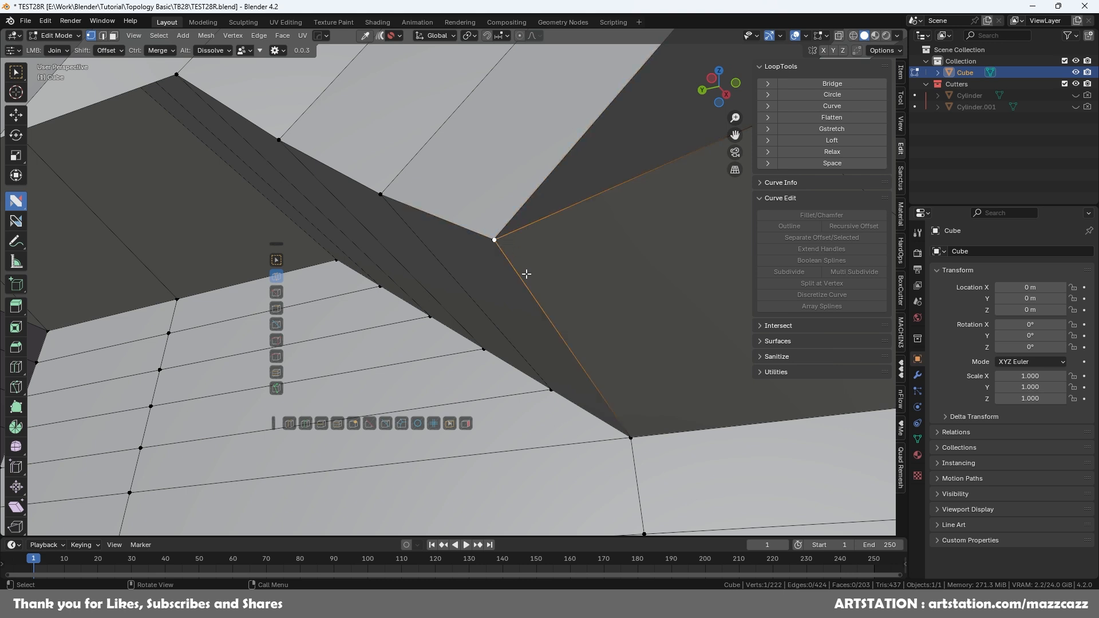
{"action": "key", "text": "a"}
{"action": "key", "text": "m"}
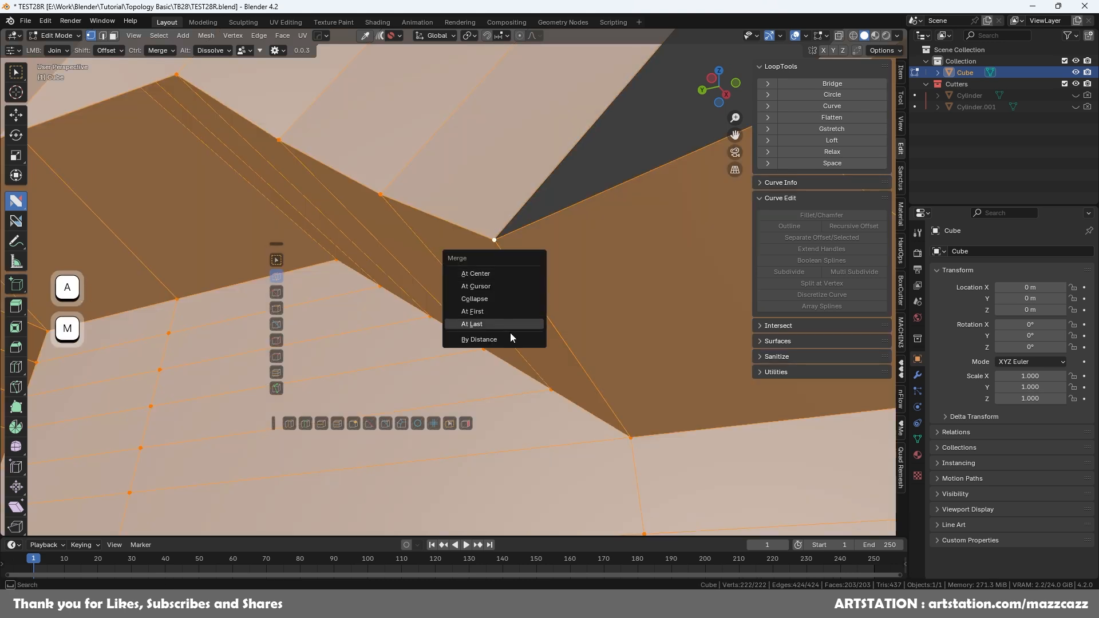
{"action": "left_click", "coordinate": [512, 341]}
{"action": "left_click", "coordinate": [187, 499]}
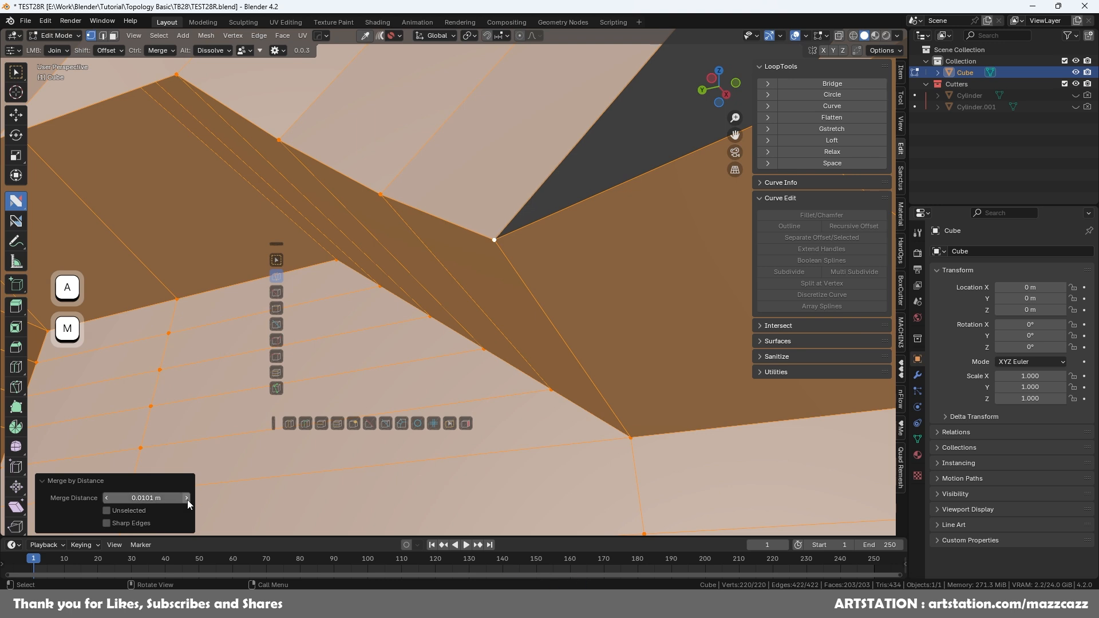
{"action": "left_click", "coordinate": [545, 231]}
- Check the top face ring with one- and two-cut loop cut previews and the mesh analysis overlay
{"action": "scroll", "coordinate": [538, 259], "scroll_direction": "up", "scroll_amount": 4}
{"action": "mouse_move", "coordinate": [539, 260]}
{"action": "middle_mouse_down"}
{"action": "mouse_move", "coordinate": [596, 281]}
{"action": "mouse_move", "coordinate": [522, 261]}
{"action": "middle_mouse_up"}
{"action": "key", "text": "ctrl+r"}
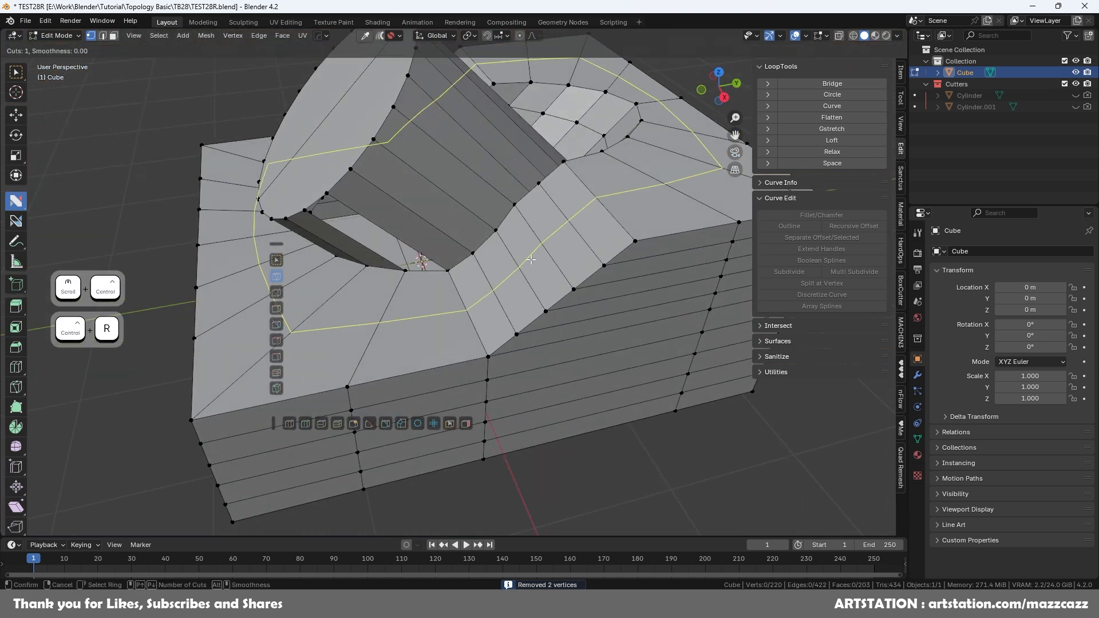
{"action": "right_click", "coordinate": [532, 264]}
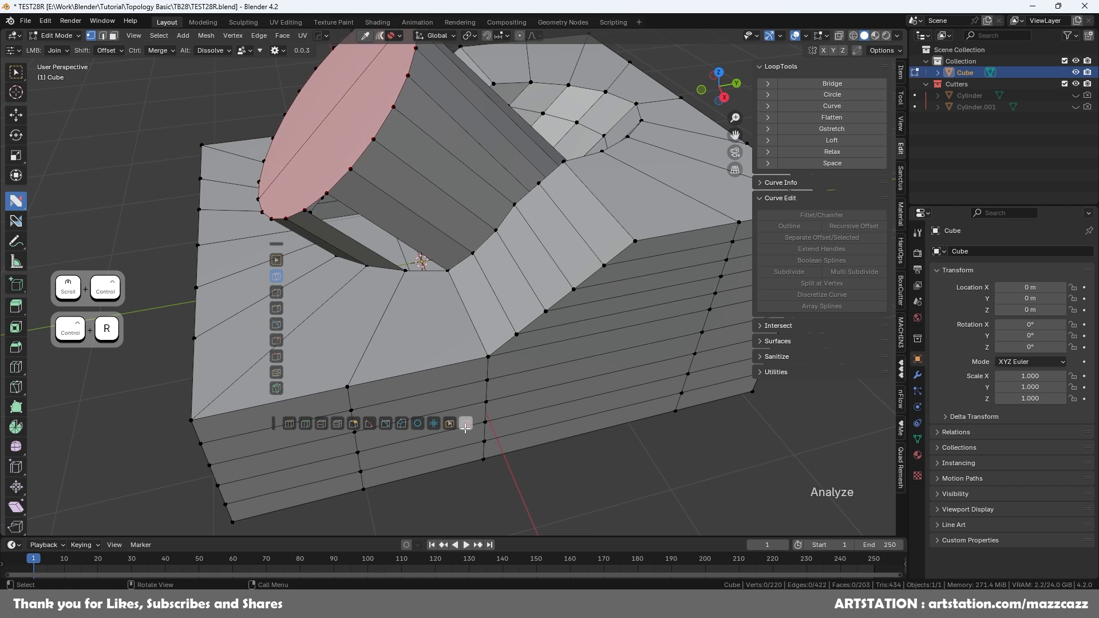
{"action": "key", "text": "ctrl+r"}
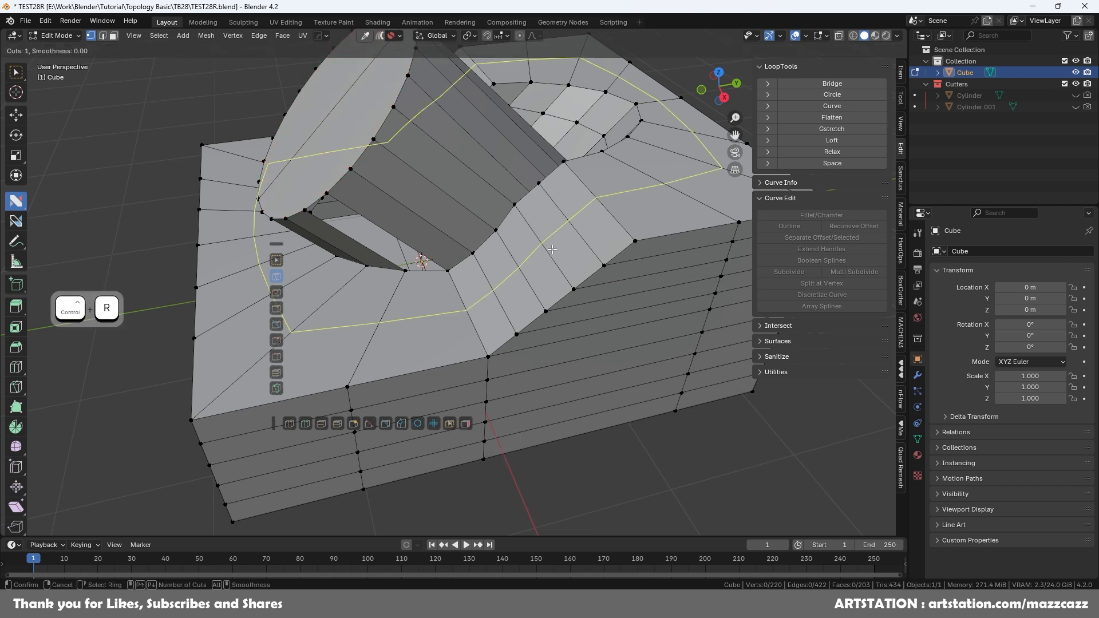
{"action": "right_click", "coordinate": [552, 249]}
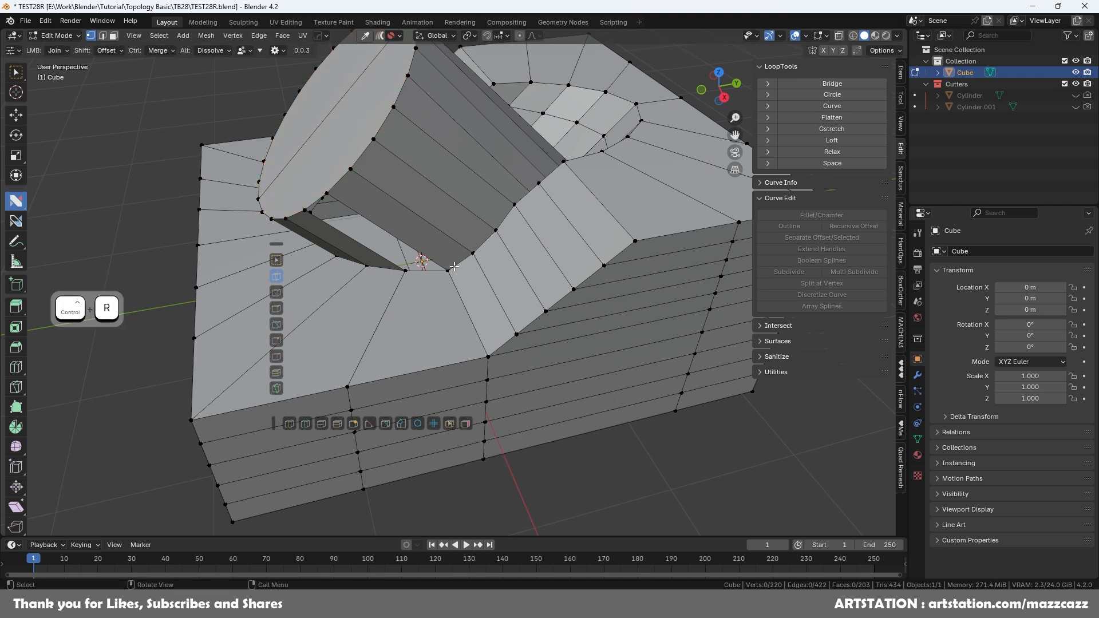
{"action": "key", "text": "ctrl+r"}
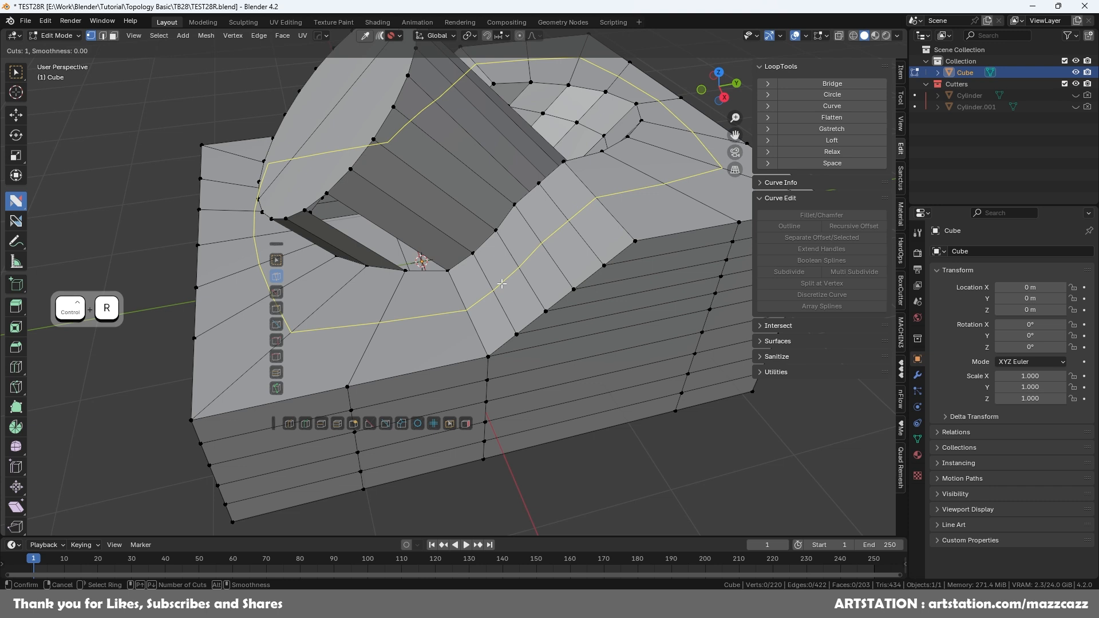
{"action": "scroll", "coordinate": [502, 284], "scroll_direction": "up", "scroll_amount": 1}
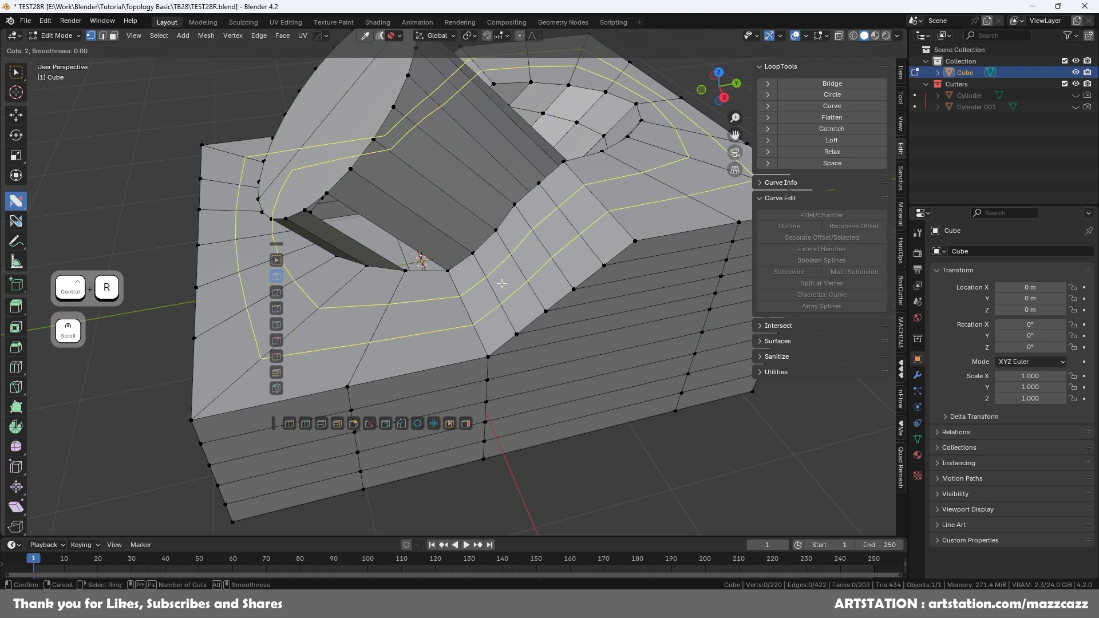
{"action": "right_click", "coordinate": [502, 284]}
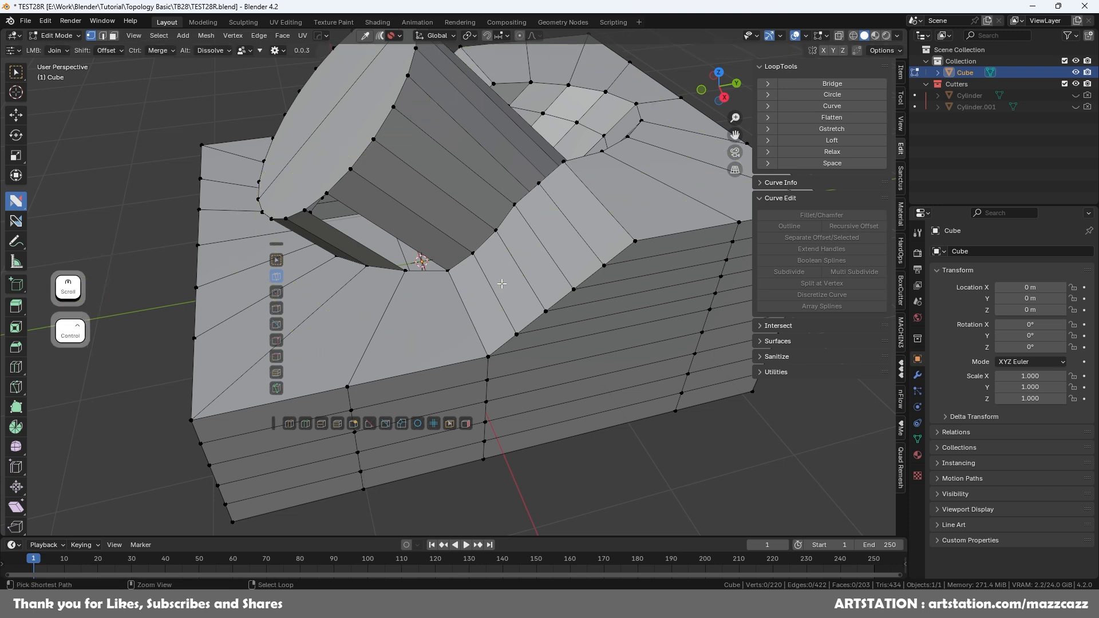
- Fill the open strip in the pipe's side wall with a new face from its boundary edges
{"action": "key", "text": "Tab"}
{"action": "left_click", "coordinate": [479, 305]}
{"action": "left_click", "coordinate": [397, 228]}
{"action": "left_click", "coordinate": [398, 228], "text": "alt+shift"}
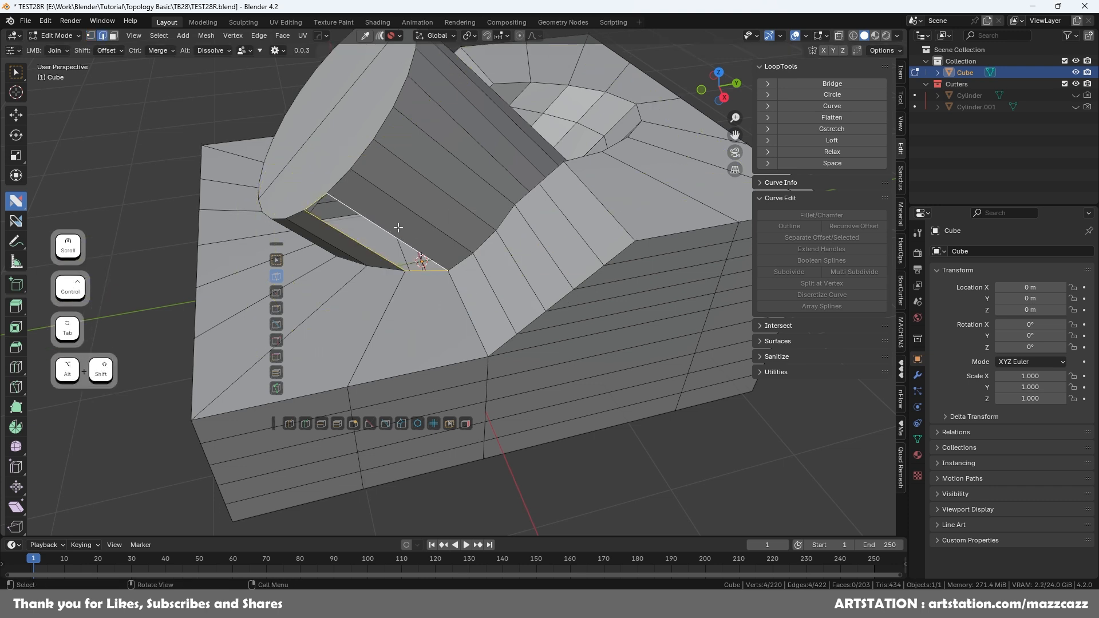
{"action": "key", "text": "f"}
- Add two evenly spaced loop cuts around the top face ring surrounding the pipe and pocket, and save the file
{"action": "key", "text": "ctrl+r"}
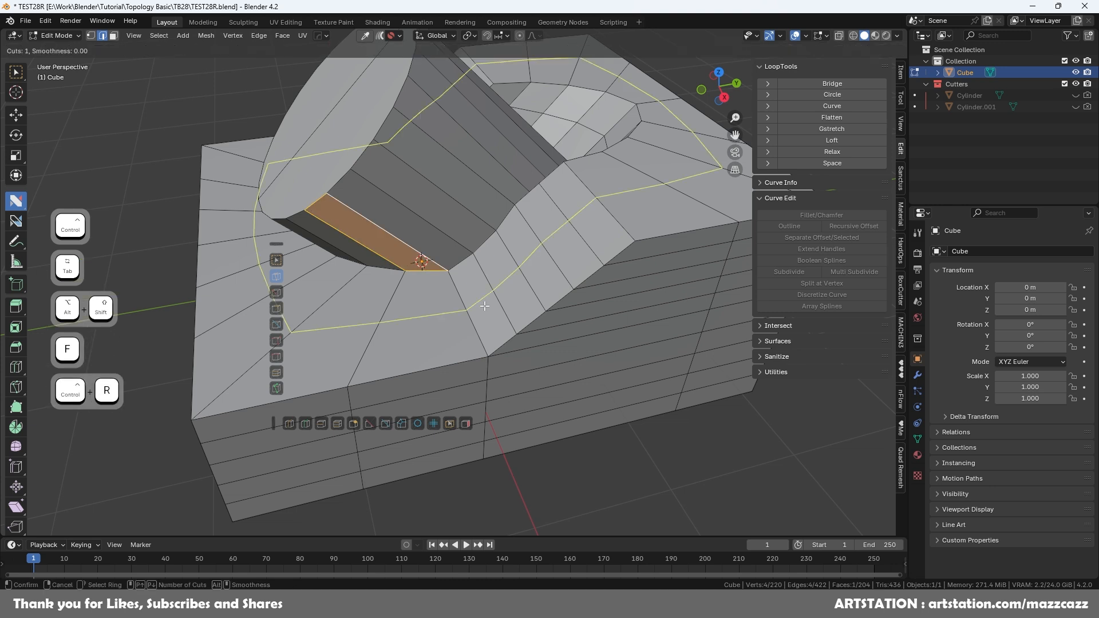
{"action": "scroll", "coordinate": [486, 307], "scroll_direction": "up", "scroll_amount": 1}
{"action": "left_click", "coordinate": [487, 306]}
{"action": "right_click", "coordinate": [489, 308]}
{"action": "left_click", "coordinate": [667, 449]}
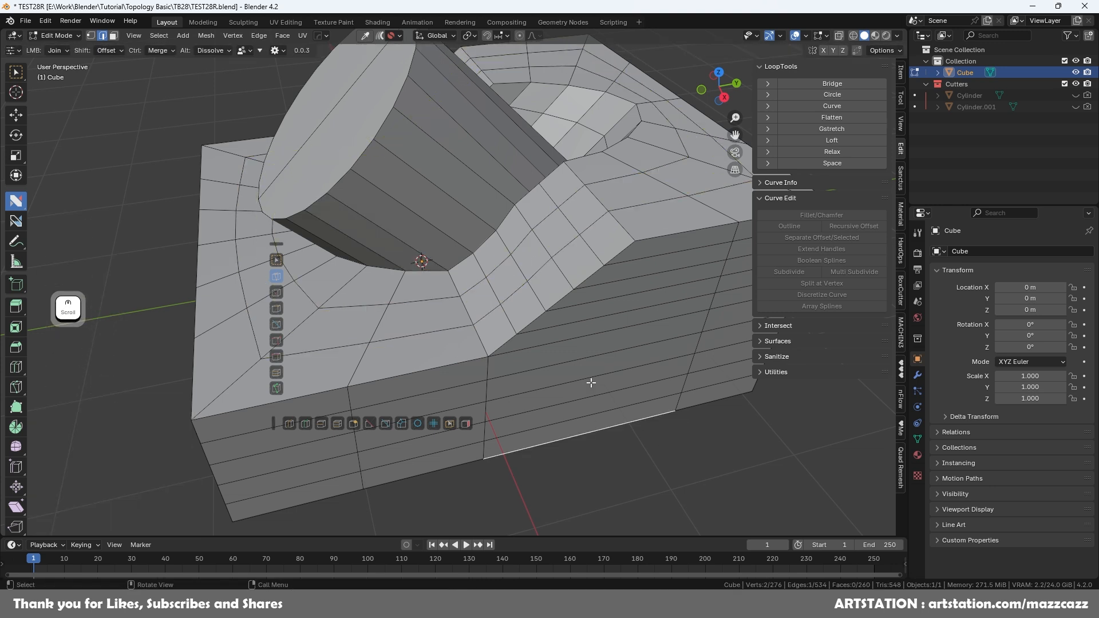
{"action": "key", "text": "ctrl+s"}
- Add three evenly spaced loop cuts around the tilted pipe's wall, and save the file
{"action": "scroll", "coordinate": [594, 321], "scroll_direction": "down", "scroll_amount": 4}
{"action": "middle_click_drag", "start_coordinate": [548, 307], "coordinate": [523, 341]}
{"action": "key", "text": "ctrl+r"}
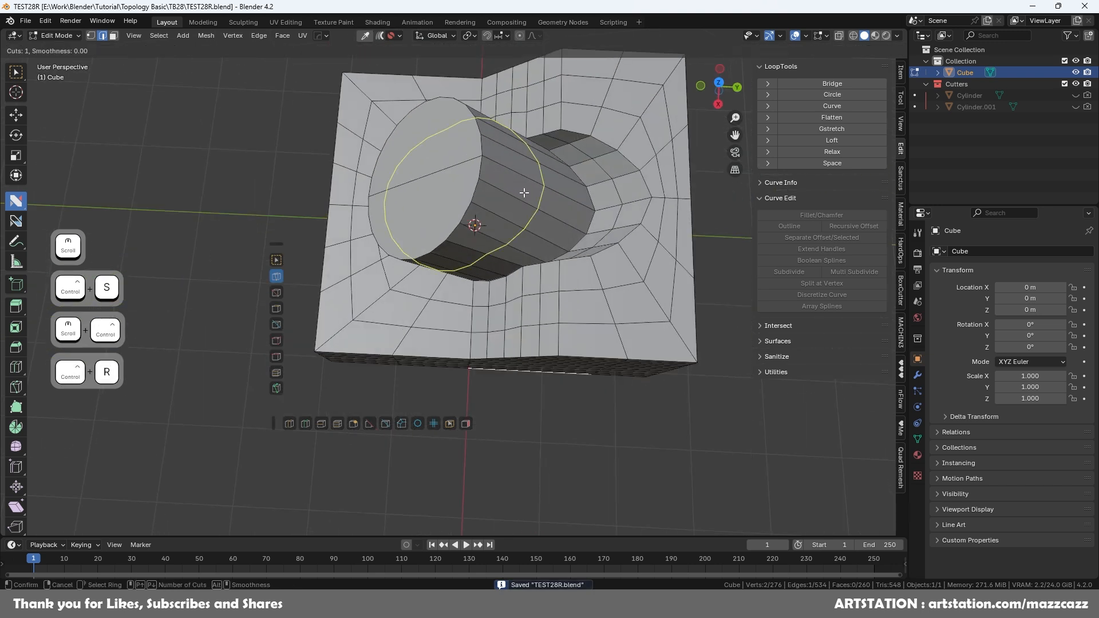
{"action": "right_click", "coordinate": [524, 195]}
{"action": "middle_click_drag", "start_coordinate": [523, 220], "coordinate": [525, 168]}
{"action": "key", "text": "ctrl+r"}
{"action": "scroll", "coordinate": [490, 183], "scroll_direction": "up", "scroll_amount": 1}
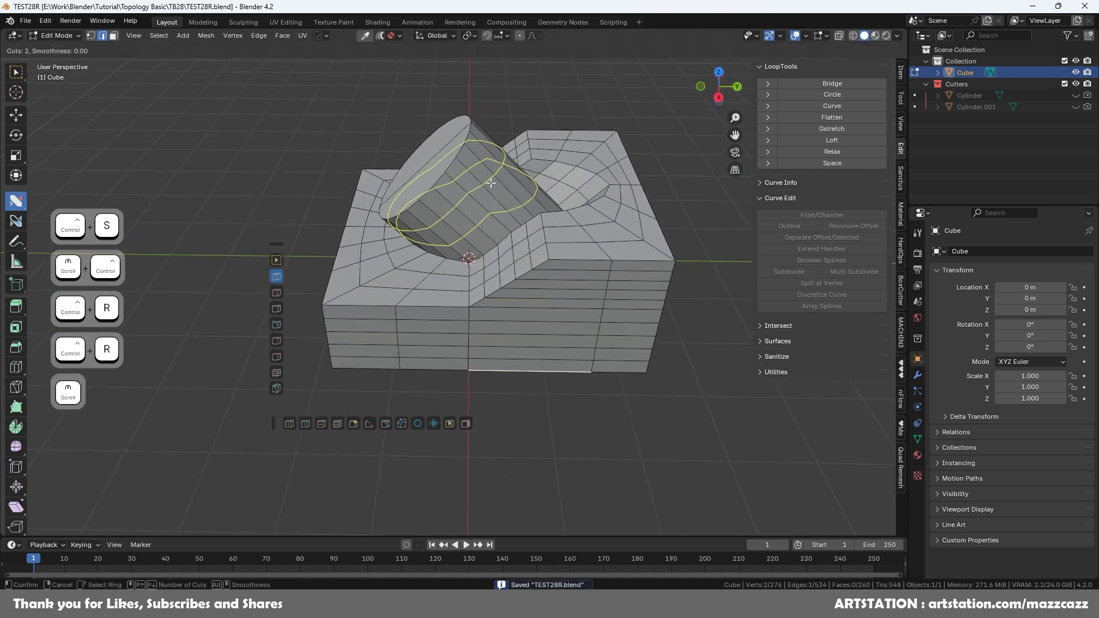
{"action": "scroll", "coordinate": [491, 183], "scroll_direction": "up", "scroll_amount": 1}
{"action": "left_click", "coordinate": [491, 182]}
{"action": "right_click", "coordinate": [488, 179]}
{"action": "left_click", "coordinate": [508, 100]}
{"action": "key", "text": "ctrl+s"}
- Delete the four faces on the block's underside
{"action": "middle_click_drag", "start_coordinate": [584, 292], "coordinate": [590, 183]}
{"action": "key", "text": "Tab"}
{"action": "left_click_drag", "start_coordinate": [549, 265], "coordinate": [586, 300]}
{"action": "key", "text": "ctrl+z"}
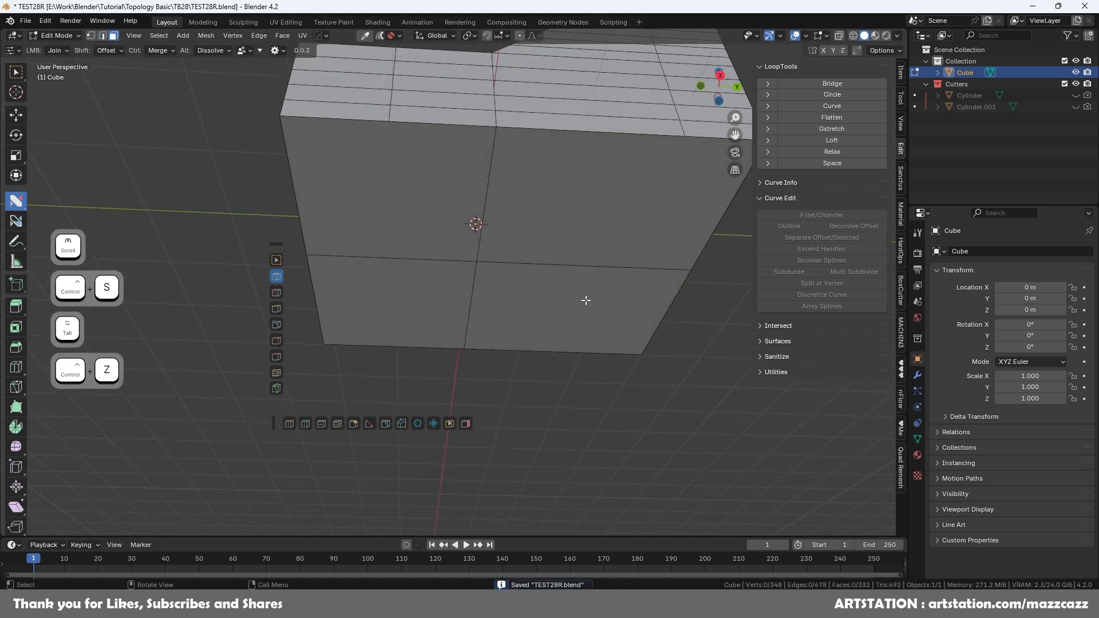
{"action": "key", "text": "w"}
{"action": "left_click_drag", "start_coordinate": [416, 203], "coordinate": [536, 288]}
{"action": "right_click", "coordinate": [535, 291]}
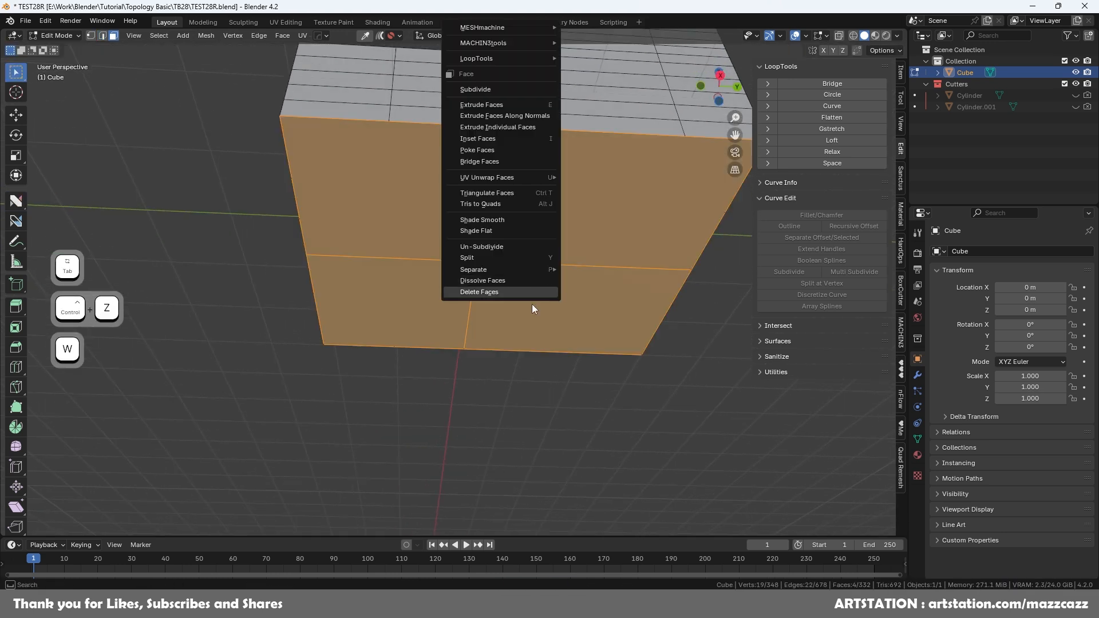
{"action": "left_click", "coordinate": [535, 291]}
- Grid Fill the block's underside from its boundary edge loop with a span of 6, and save the file
{"action": "key", "text": "Tab"}
{"action": "left_click", "coordinate": [546, 125]}
{"action": "left_click", "coordinate": [546, 126], "text": "alt+shift"}
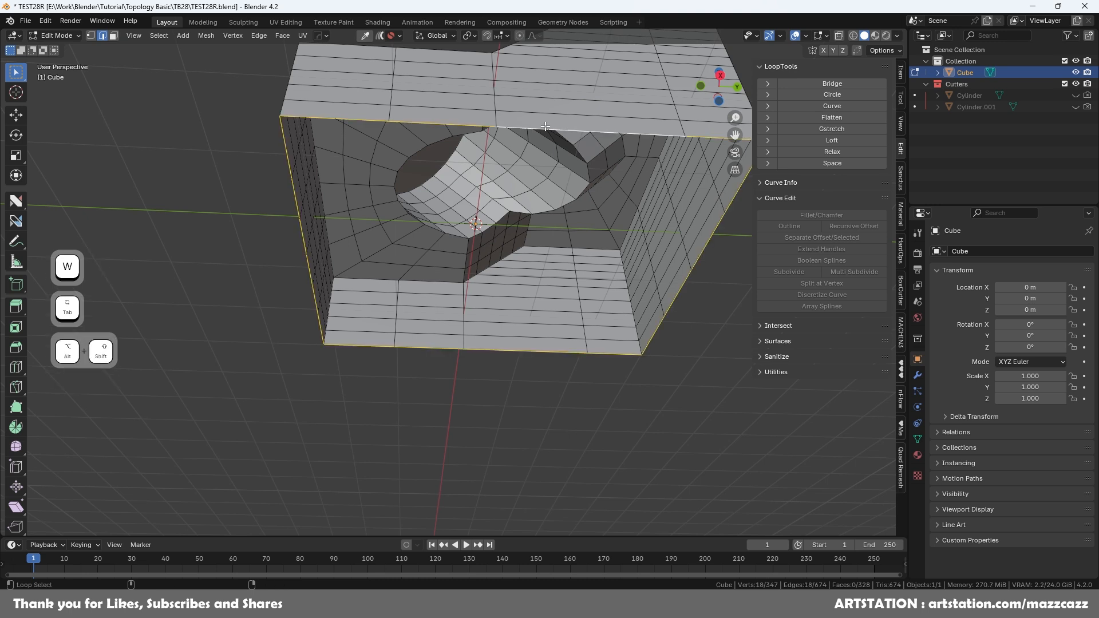
{"action": "scroll", "coordinate": [584, 255], "scroll_direction": "down", "scroll_amount": 3}
{"action": "mouse_move", "coordinate": [584, 255]}
{"action": "middle_mouse_down"}
{"action": "mouse_move", "coordinate": [579, 230]}
{"action": "mouse_move", "coordinate": [574, 310]}
{"action": "mouse_move", "coordinate": [580, 240]}
{"action": "middle_mouse_up"}
{"action": "key", "text": "ctrl+f"}
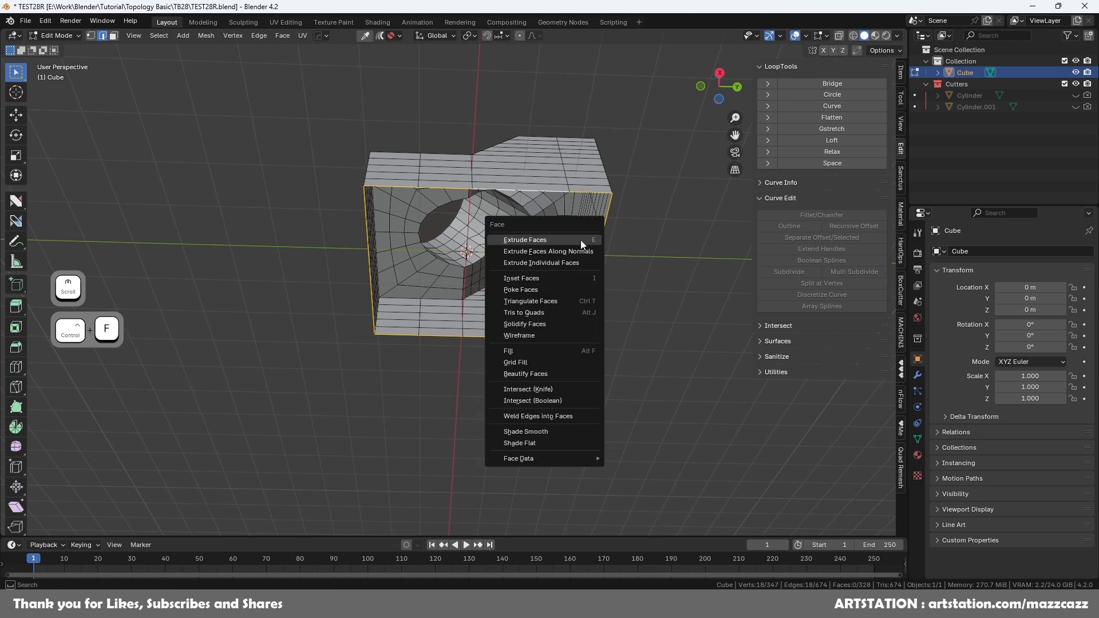
{"action": "left_click", "coordinate": [558, 361]}
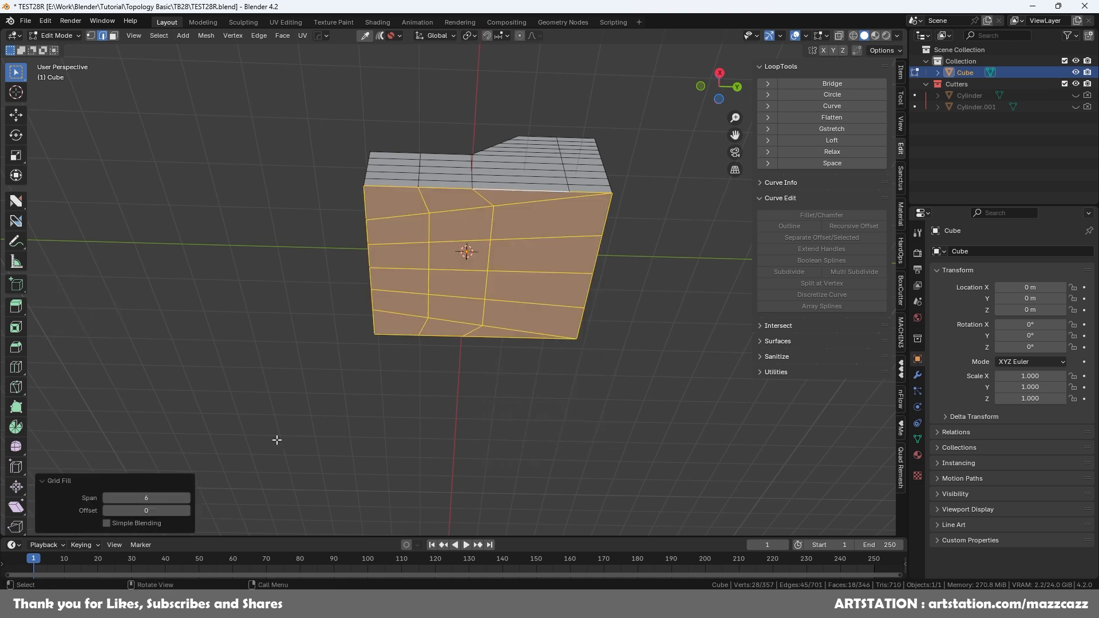
{"action": "left_click", "coordinate": [184, 499]}
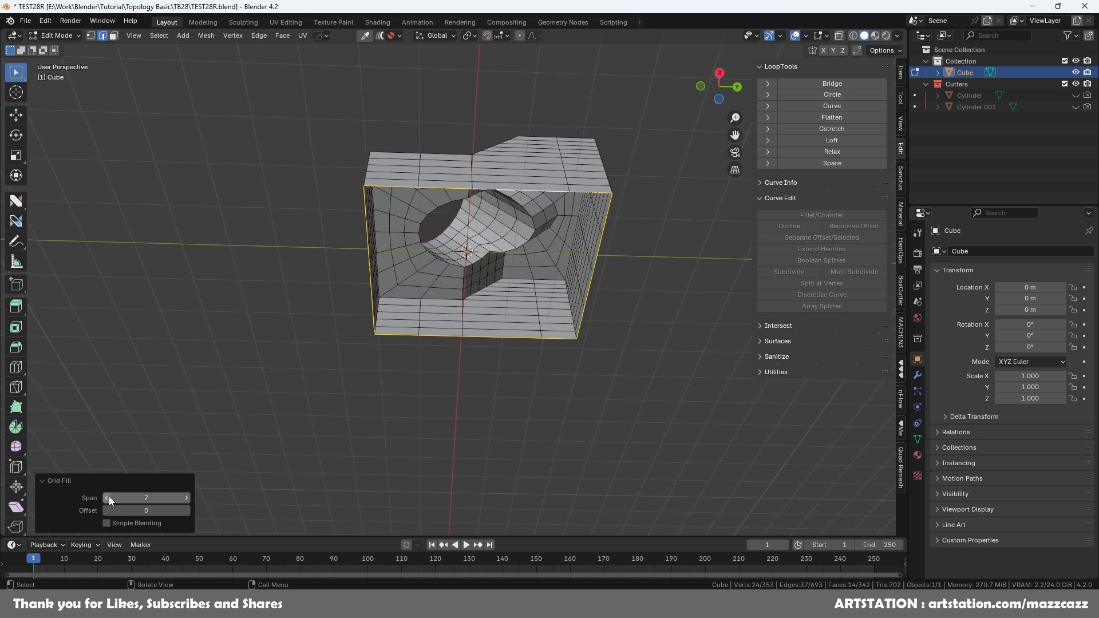
{"action": "left_click", "coordinate": [108, 497]}
{"action": "left_click", "coordinate": [109, 497]}
{"action": "left_click", "coordinate": [187, 498]}
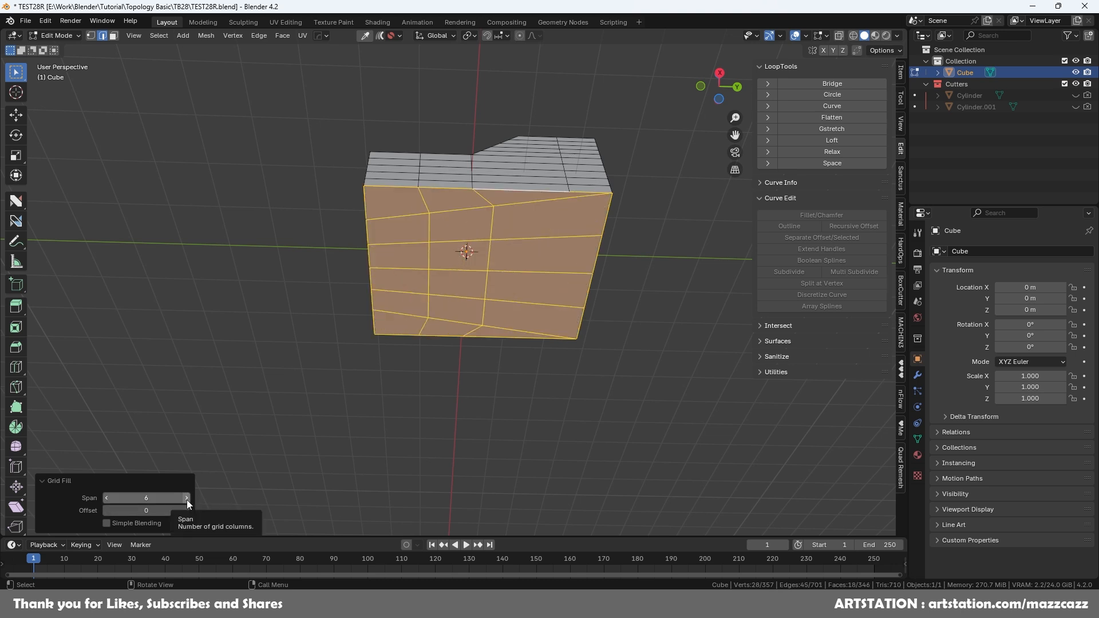
{"action": "key", "text": "Tab"}
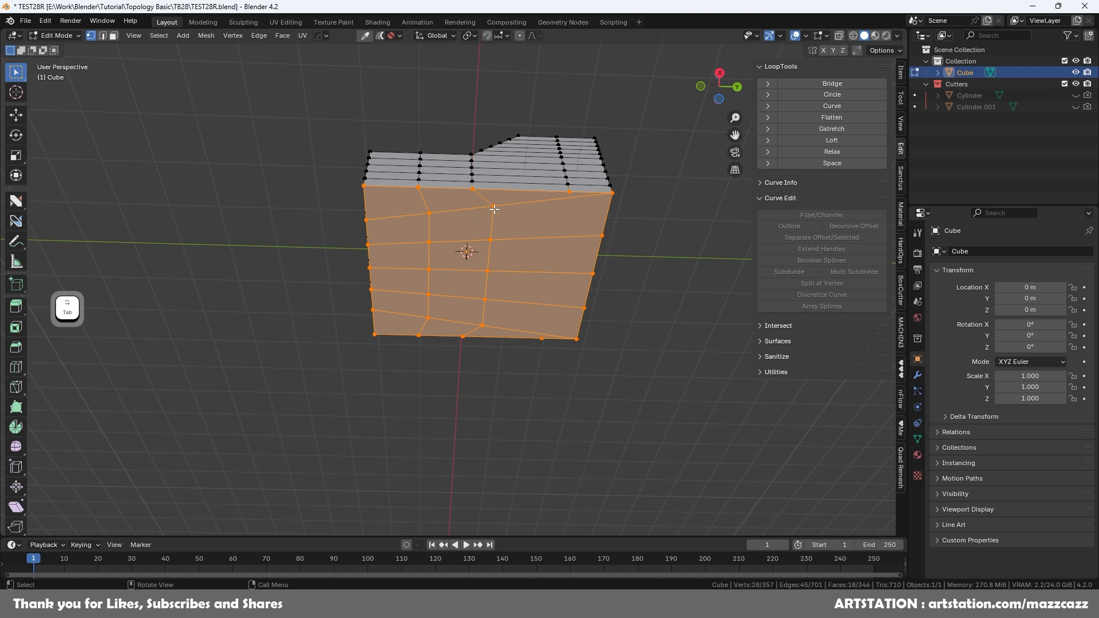
{"action": "middle_click_drag", "start_coordinate": [621, 262], "coordinate": [668, 315]}
{"action": "left_click", "coordinate": [681, 306]}
{"action": "key", "text": "ctrl+s"}
- Inset the two faces on the tilted pipe's end cap by about 0.2 m
{"action": "middle_click_drag", "start_coordinate": [529, 297], "coordinate": [577, 263]}
{"action": "scroll", "coordinate": [579, 373], "scroll_direction": "up", "scroll_amount": 2}
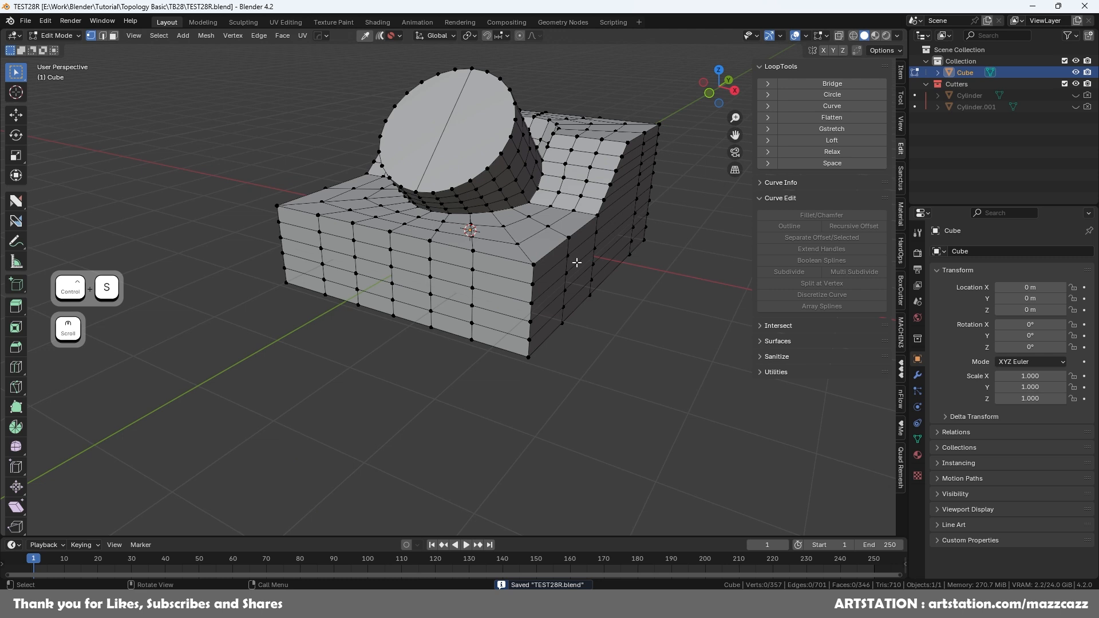
{"action": "key", "text": "Tab"}
{"action": "left_click_drag", "start_coordinate": [464, 133], "coordinate": [464, 133]}
{"action": "middle_click_drag", "start_coordinate": [572, 297], "coordinate": [590, 349]}
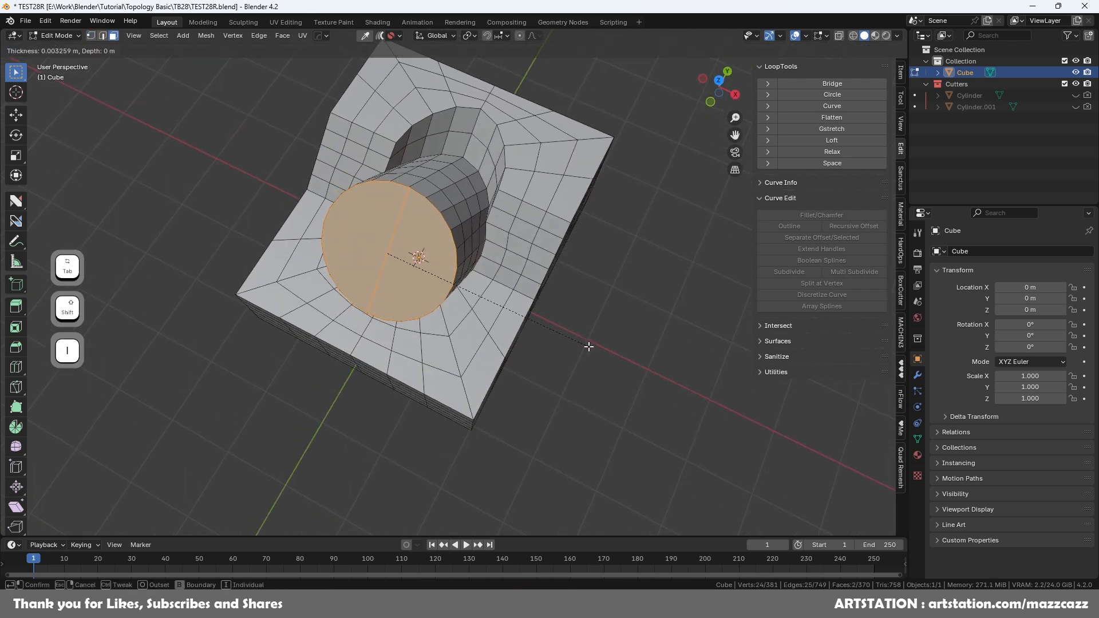
{"action": "key", "text": "i"}
{"action": "left_click", "coordinate": [574, 343]}
- Extrude the inset cap faces about 0.49 m into the pipe and inset them by about 0.18 m
{"action": "middle_click_drag", "start_coordinate": [574, 343], "coordinate": [508, 290]}
{"action": "key", "text": "e"}
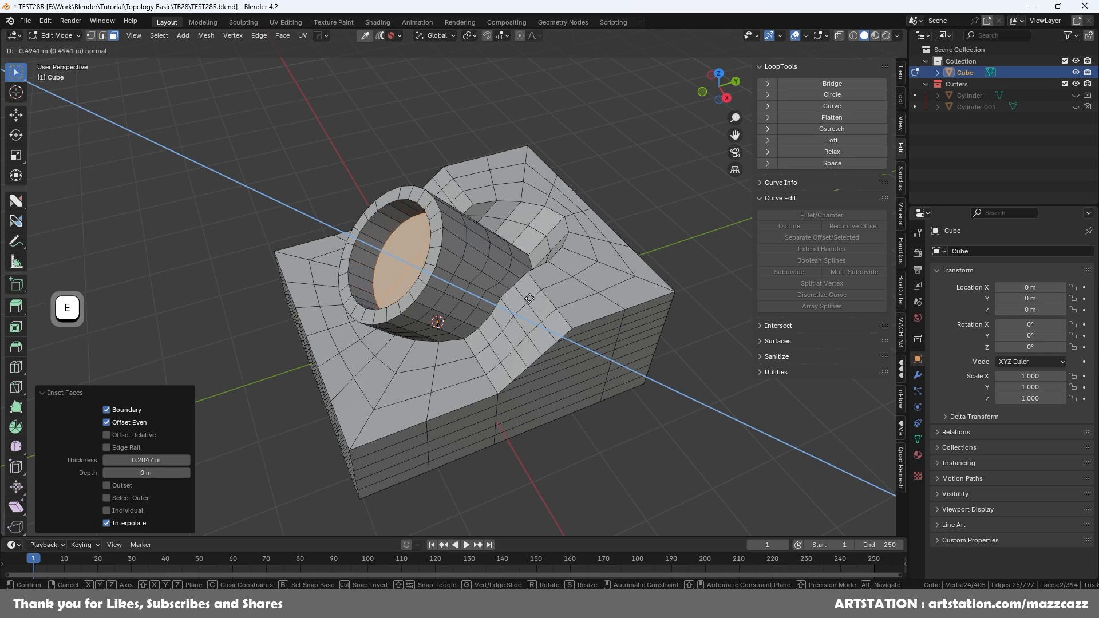
{"action": "left_click", "coordinate": [527, 298]}
{"action": "key", "text": "i"}
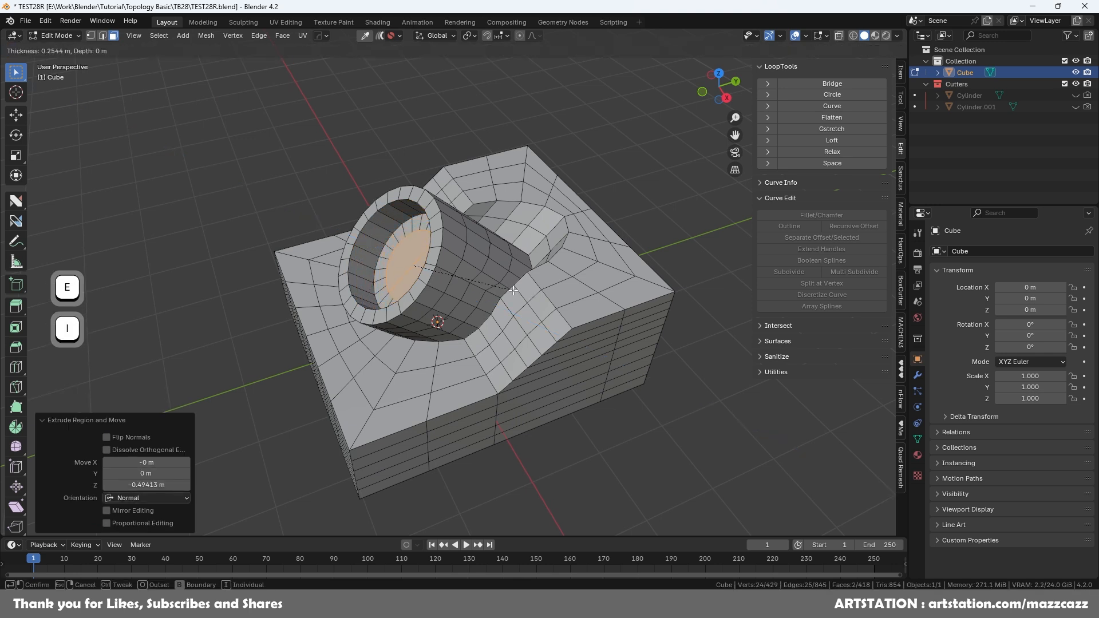
{"action": "left_click", "coordinate": [517, 293]}
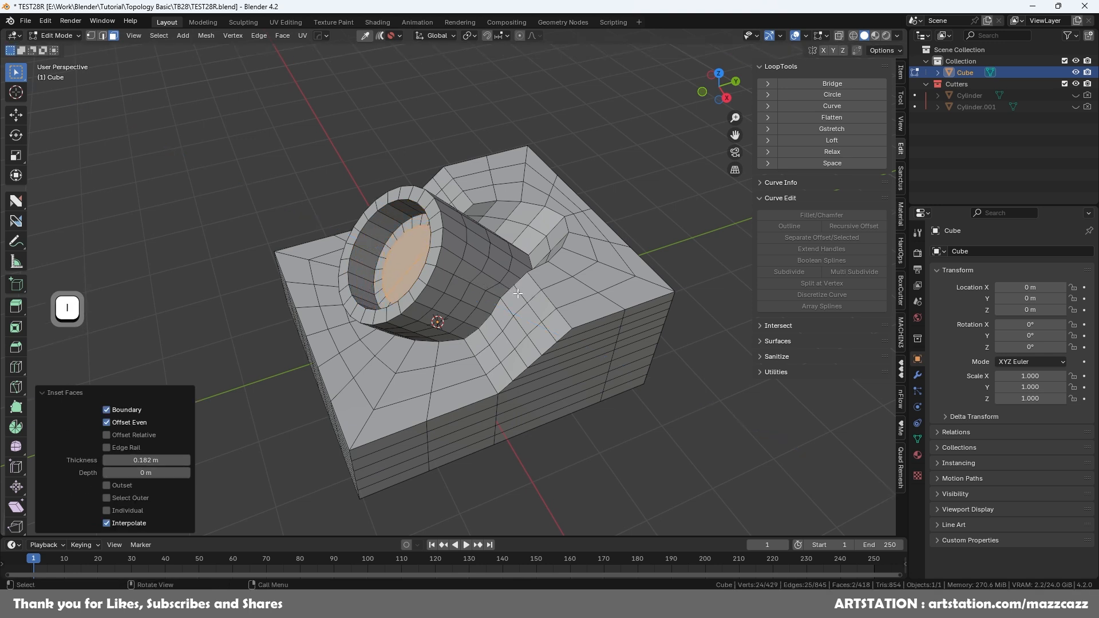
- Move the inner cap faces about 0.19 m deeper along Z of a custom orientation created from them, and delete that orientation
{"action": "left_click", "coordinate": [440, 38]}
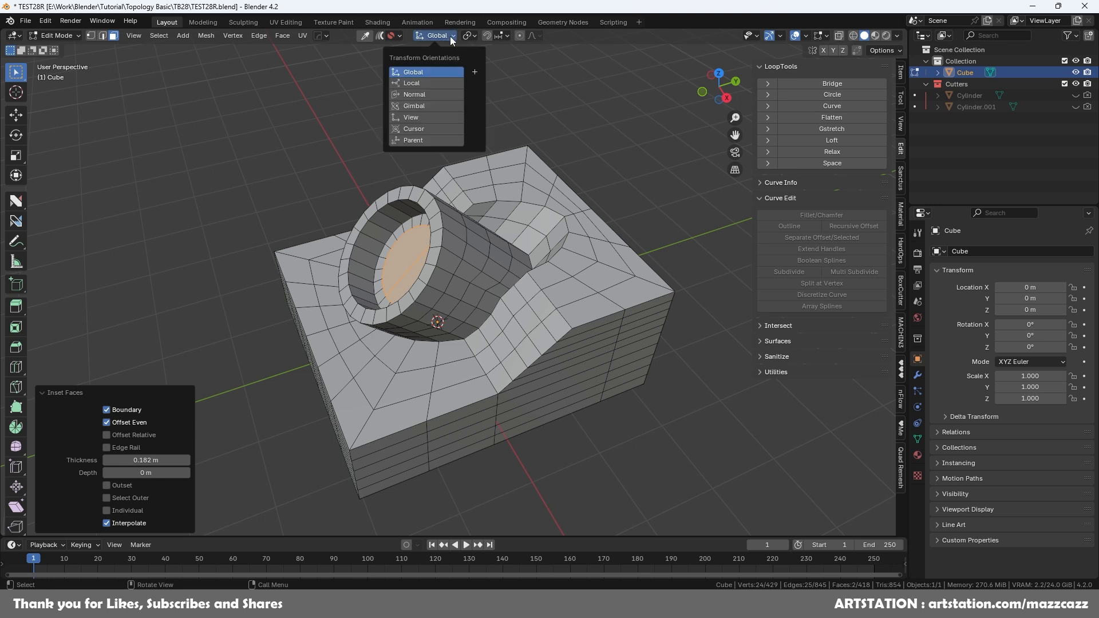
{"action": "left_click", "coordinate": [477, 71]}
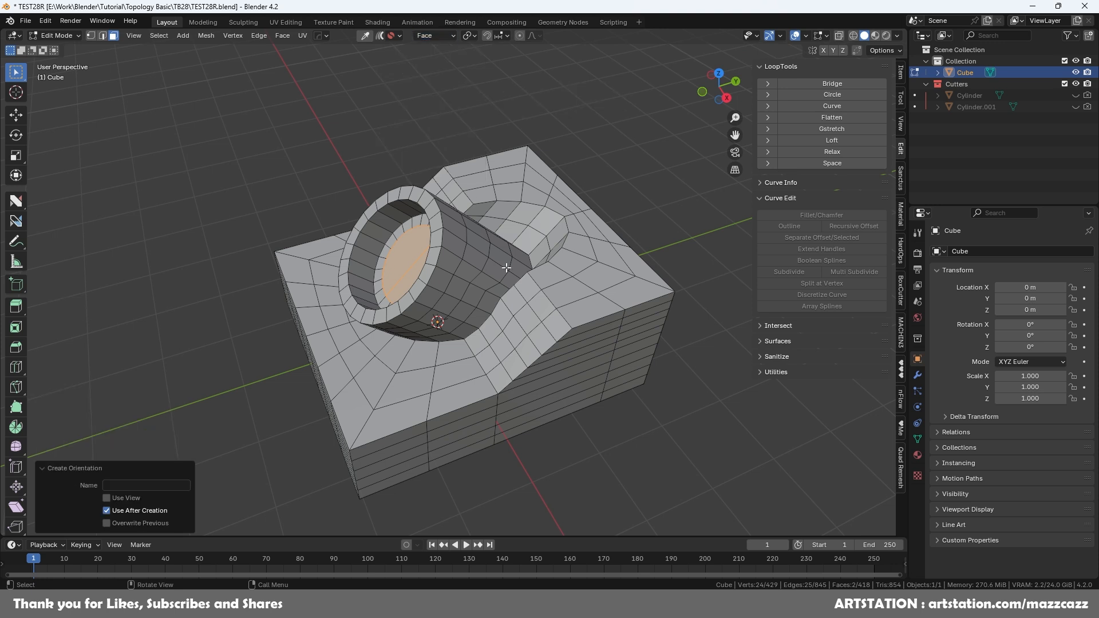
{"action": "key", "text": "g"}
{"action": "key", "text": "z"}
{"action": "key", "text": "z"}
{"action": "key", "text": "z"}
{"action": "key", "text": "z"}
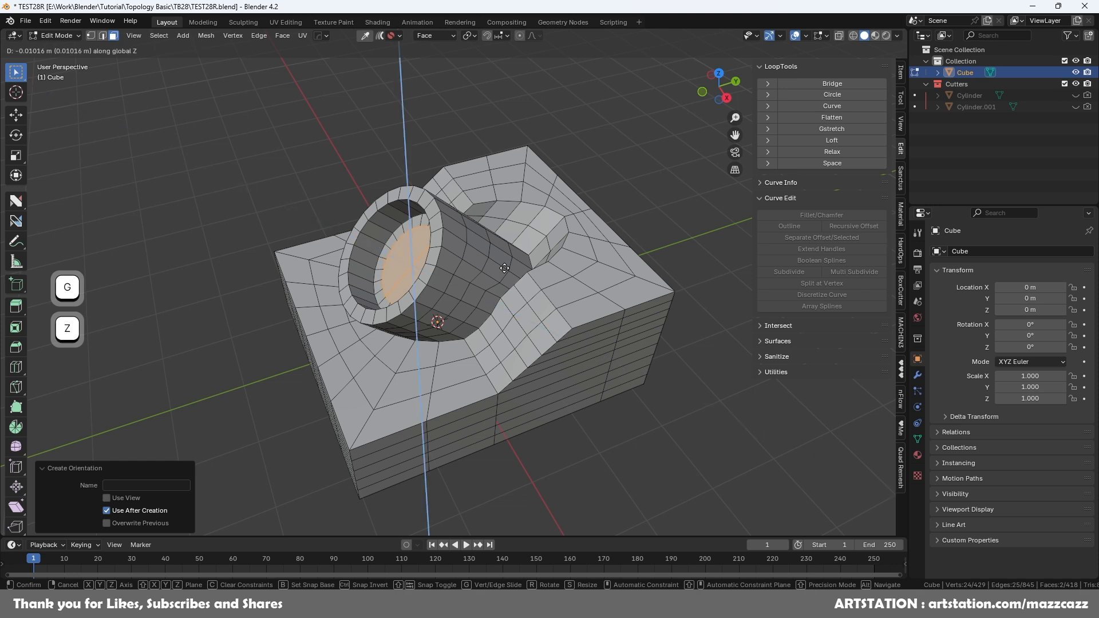
{"action": "left_click", "coordinate": [513, 274]}
{"action": "middle_click_drag", "start_coordinate": [513, 274], "coordinate": [458, 114]}
{"action": "left_click", "coordinate": [434, 36]}
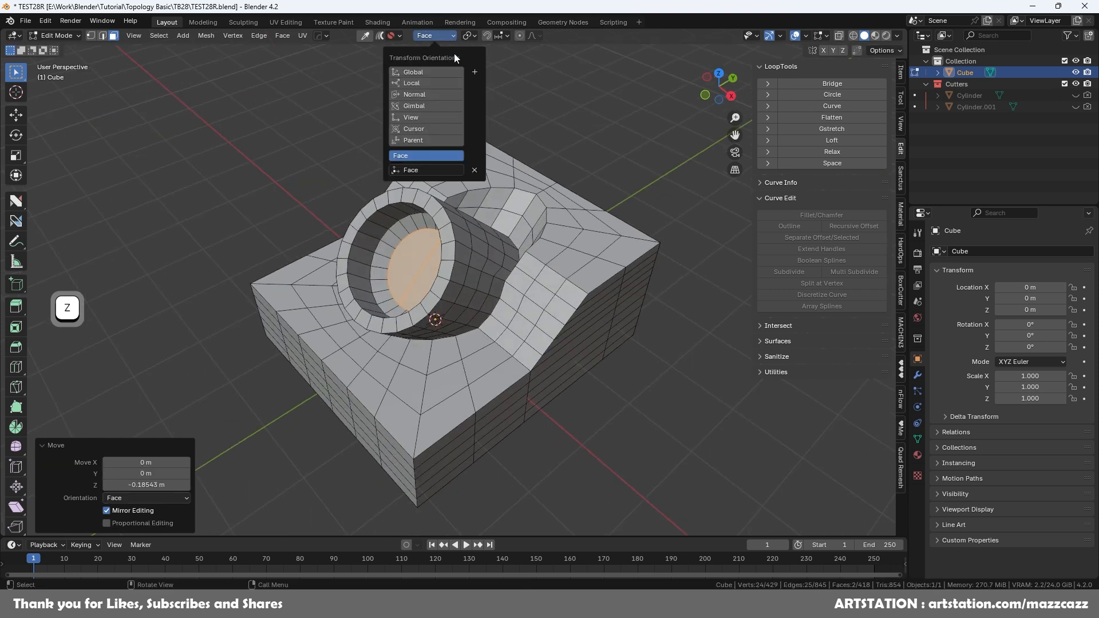
{"action": "left_click", "coordinate": [475, 170]}
- Extrude the inner cap faces about 0.51 m deeper into the pipe and inset them again
{"action": "key", "text": "e"}
{"action": "left_click", "coordinate": [587, 269]}
{"action": "middle_click_drag", "start_coordinate": [586, 269], "coordinate": [589, 291]}
{"action": "key", "text": "i"}
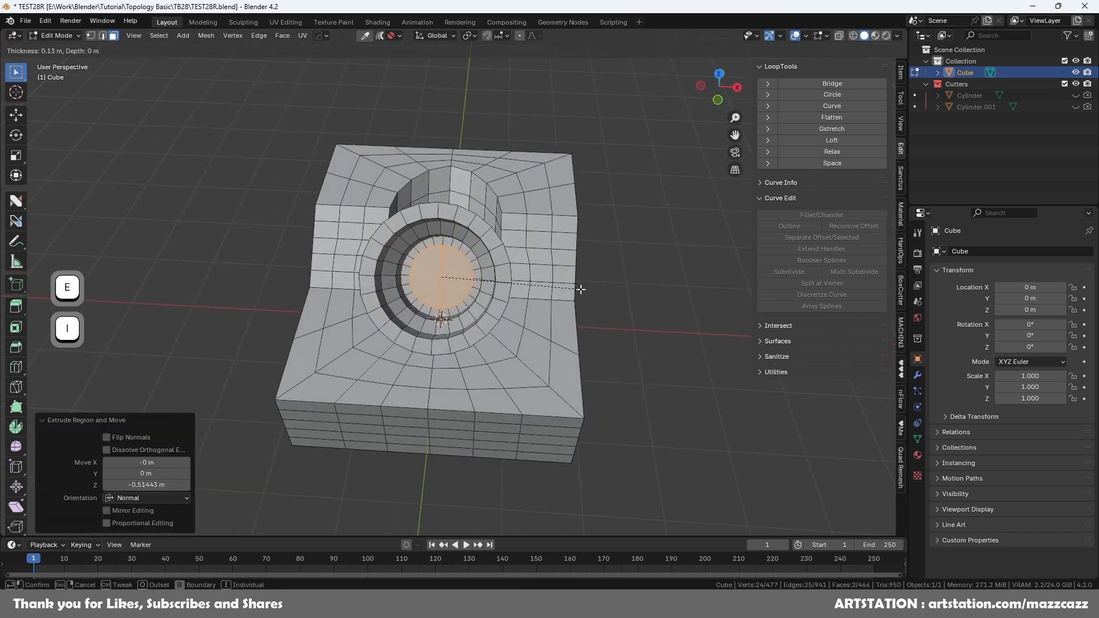
{"action": "left_click", "coordinate": [579, 289]}
- Delete the two innermost faces at the bottom of the pipe's bore and Grid Fill the circular opening
{"action": "right_click", "coordinate": [537, 276]}
{"action": "left_click", "coordinate": [537, 293]}
{"action": "key", "text": "Tab"}
{"action": "left_click", "coordinate": [479, 327]}
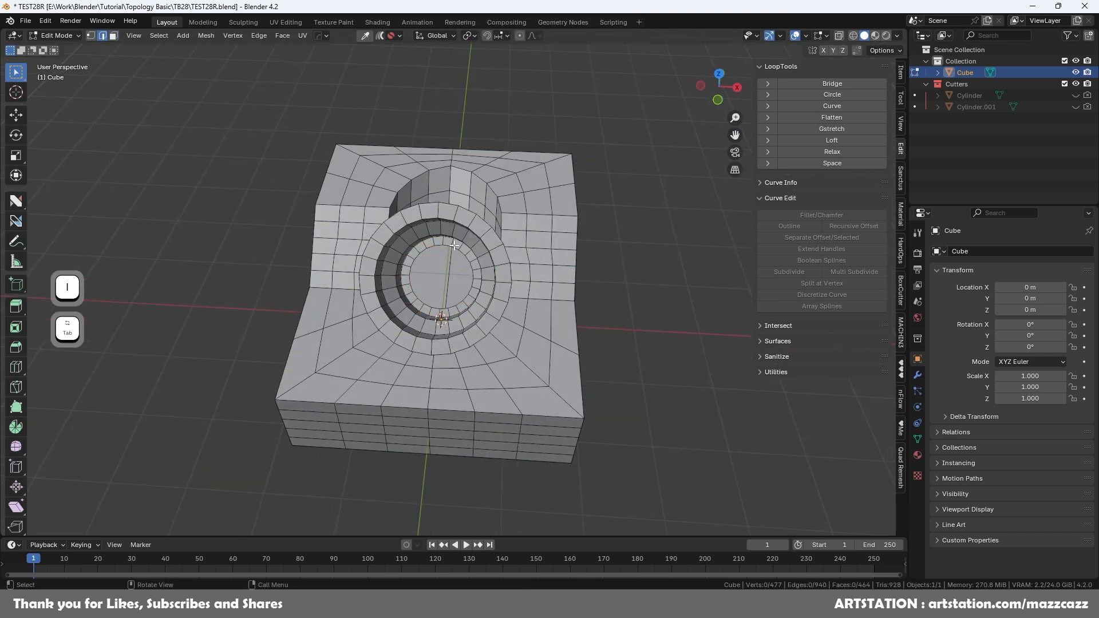
{"action": "left_click", "coordinate": [455, 246], "text": "alt+shift"}
{"action": "key", "text": "ctrl+f"}
{"action": "left_click", "coordinate": [455, 245]}
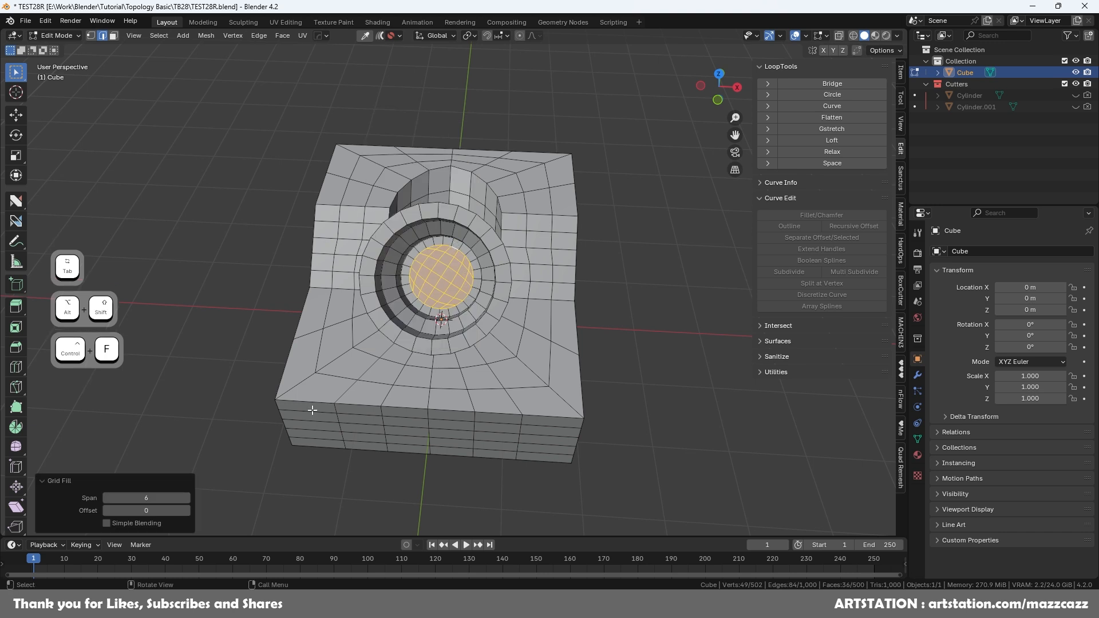
- Set the circular grid fill's offset to -4 and save the file
{"action": "left_click", "coordinate": [103, 508]}
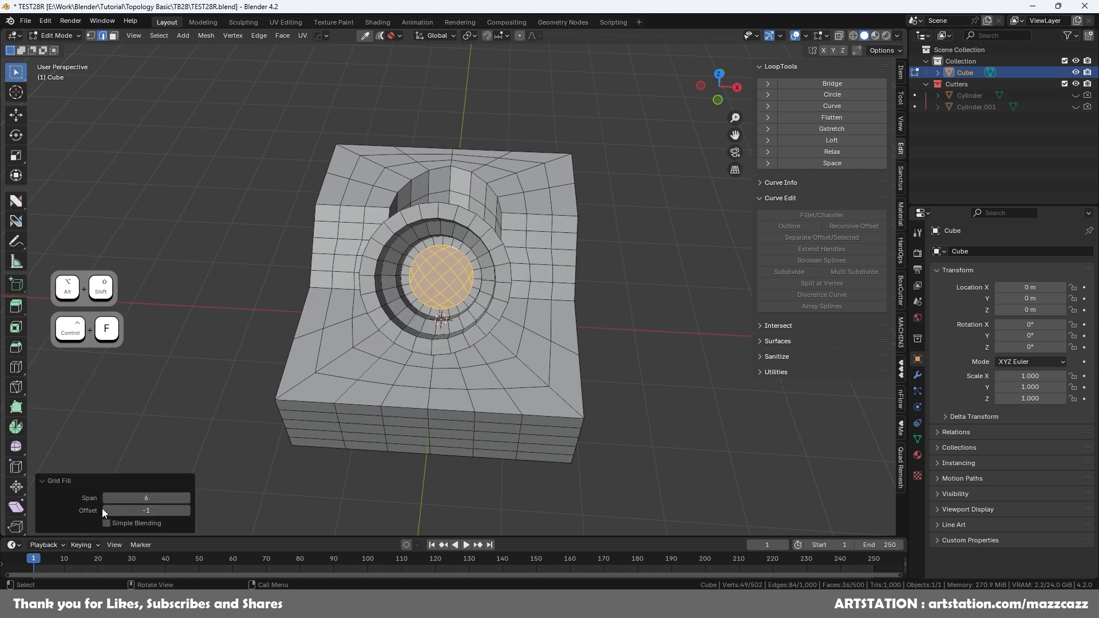
{"action": "left_click", "coordinate": [105, 510]}
{"action": "left_click", "coordinate": [105, 510]}
{"action": "left_click", "coordinate": [105, 510]}
{"action": "key", "text": "ctrl+s"}
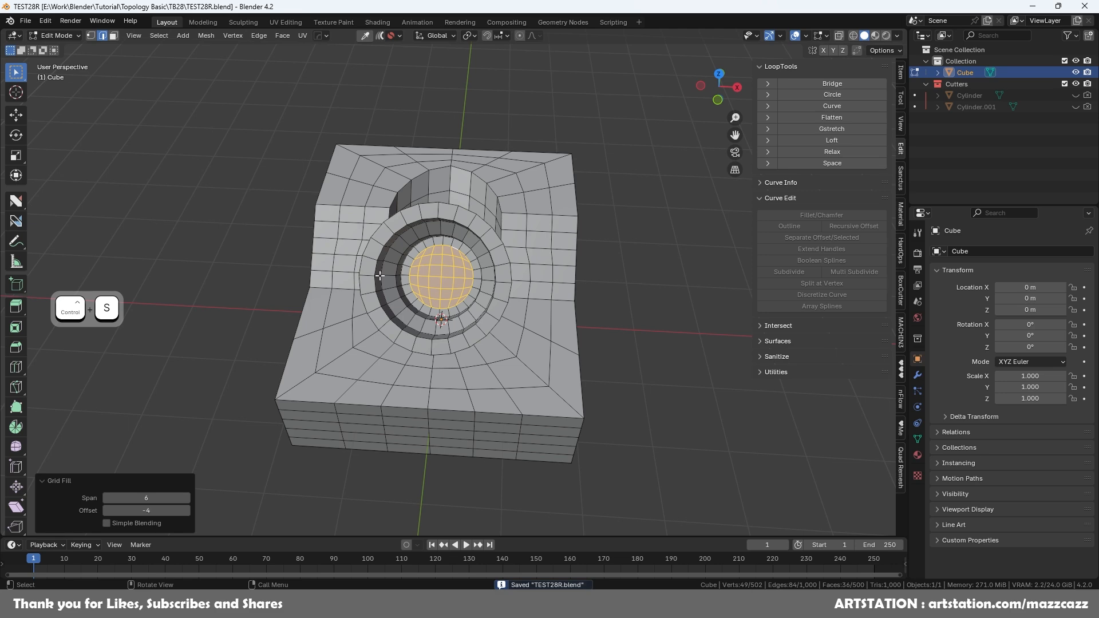
- Run the MACHIN3 Clean Up on the mesh, inspect the model in nSolve, and save the file
{"action": "middle_click_drag", "start_coordinate": [558, 289], "coordinate": [511, 296]}
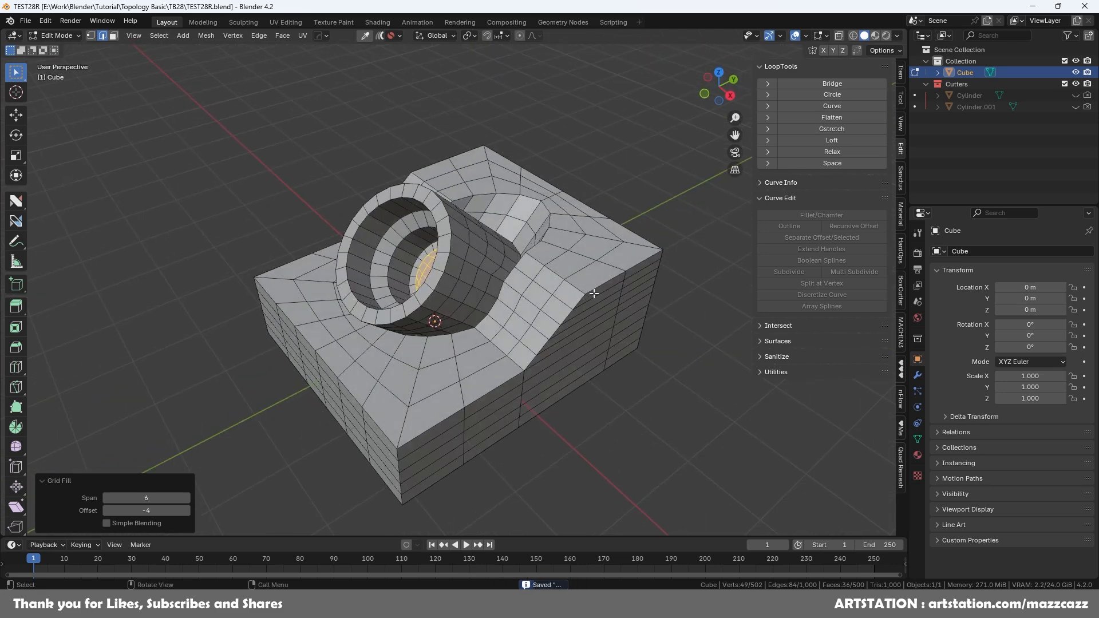
{"action": "key", "text": "3"}
{"action": "key", "text": "alt+4"}
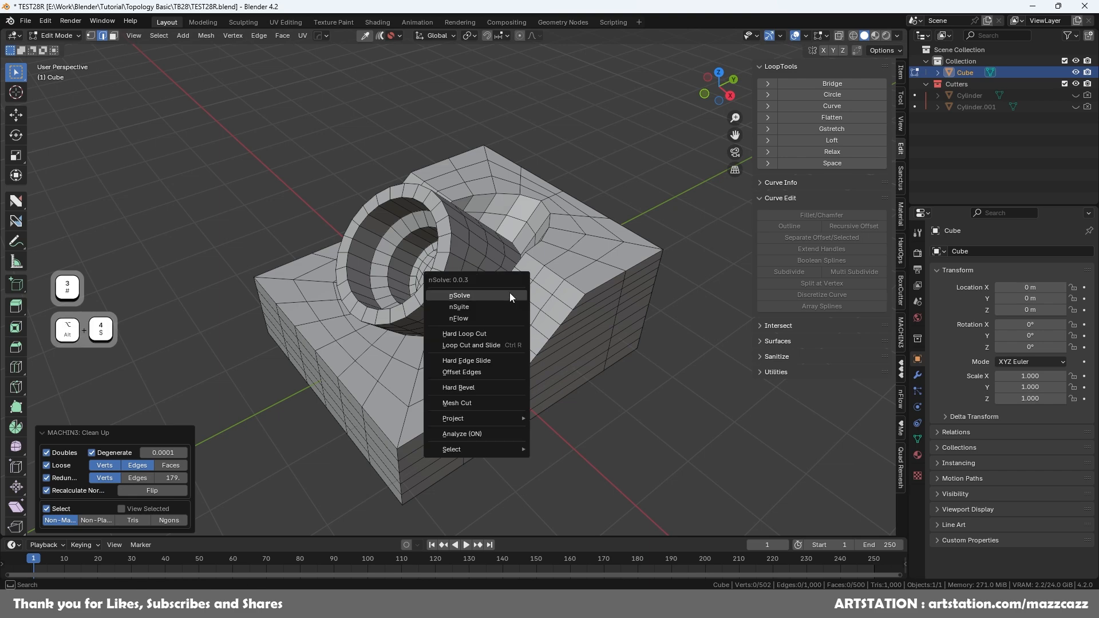
{"action": "left_click", "coordinate": [510, 292]}
{"action": "middle_click_drag", "start_coordinate": [636, 392], "coordinate": [591, 395]}
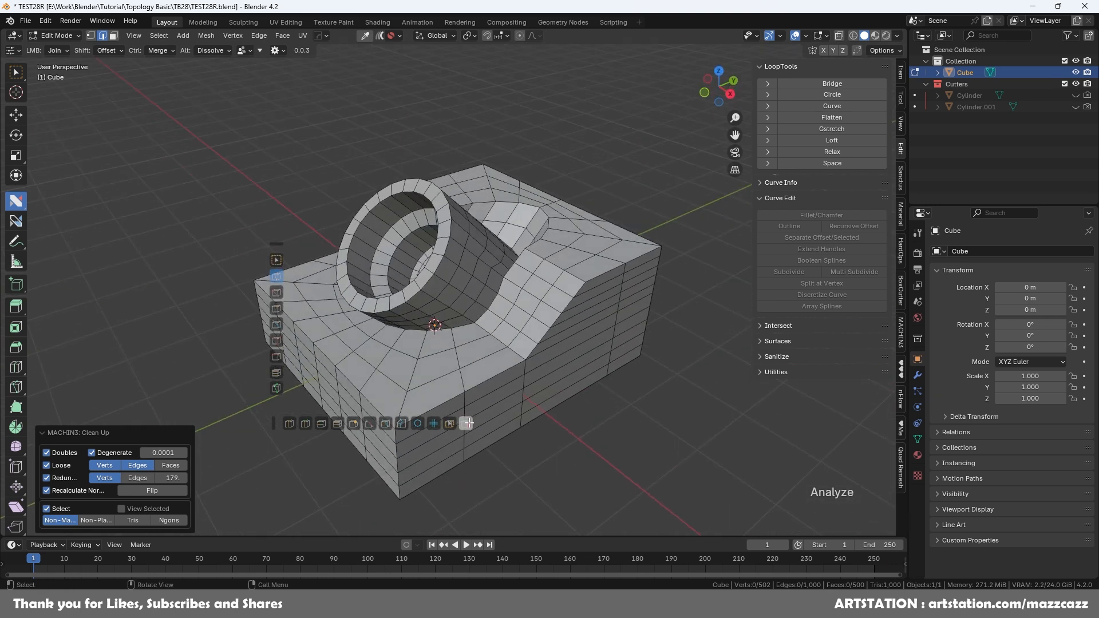
{"action": "key", "text": "w"}
{"action": "key", "text": "ctrl+s"}
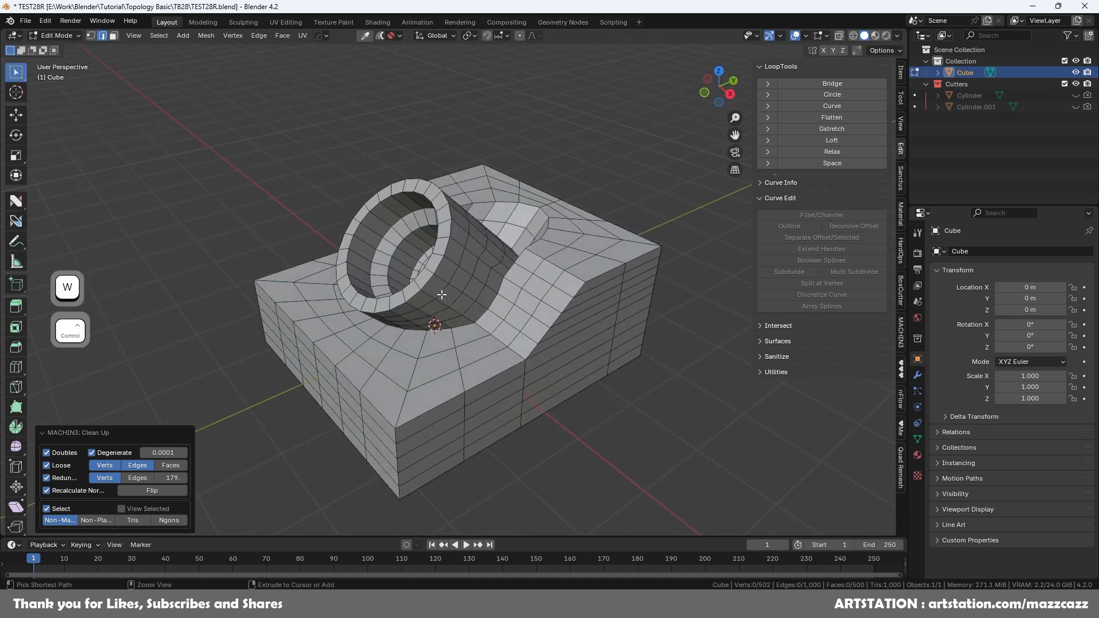
- Add one centred loop cut to each of three successive face rings inside the pipe's stepped bore
{"action": "key", "text": "ctrl+r"}
{"action": "left_click", "coordinate": [379, 227]}
{"action": "right_click", "coordinate": [379, 227]}
{"action": "key", "text": "ctrl+r"}
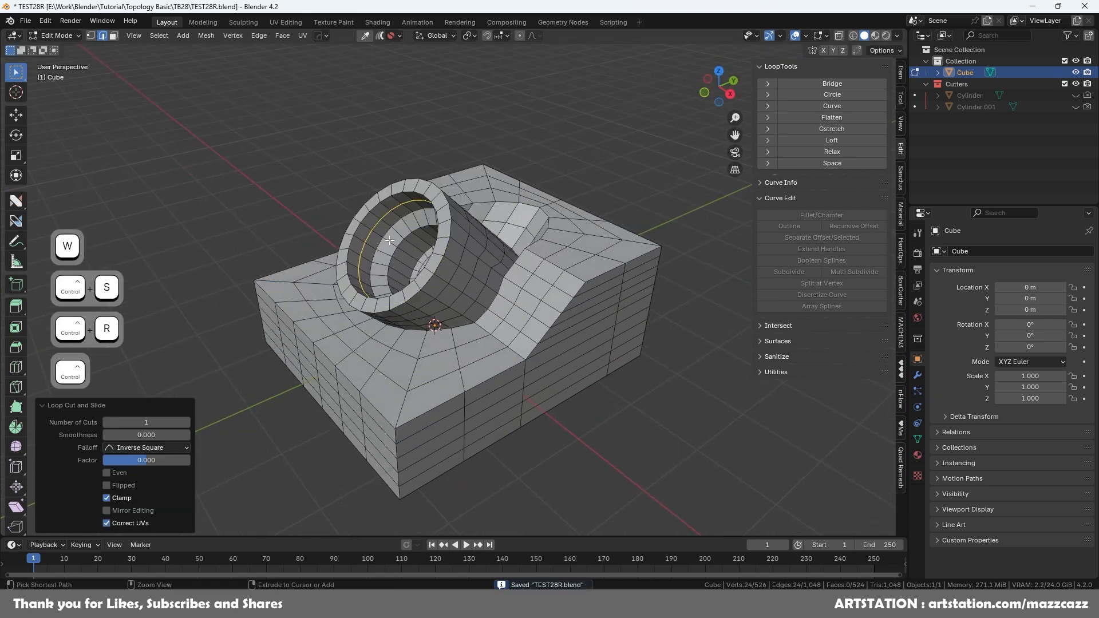
{"action": "left_click", "coordinate": [390, 241]}
{"action": "right_click", "coordinate": [393, 242]}
{"action": "key", "text": "ctrl+r"}
{"action": "left_click", "coordinate": [412, 247]}
{"action": "right_click", "coordinate": [416, 246]}
- Add one centred loop cut around the pipe's outer rim face, and save the file
{"action": "left_click", "coordinate": [612, 154]}
{"action": "middle_click_drag", "start_coordinate": [592, 181], "coordinate": [599, 243]}
{"action": "key", "text": "ctrl+r"}
{"action": "left_click", "coordinate": [392, 235]}
{"action": "right_click", "coordinate": [392, 235]}
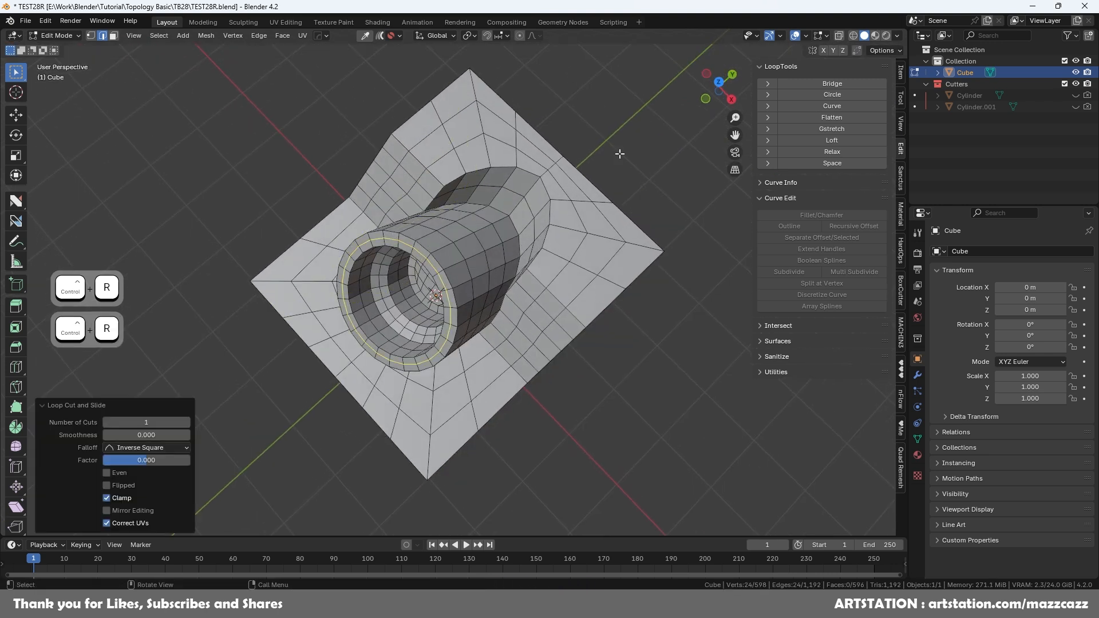
{"action": "left_click", "coordinate": [602, 320]}
{"action": "key", "text": "ctrl+s"}
- Select all sharp edges of the mesh and correct the edge selection on the block's underside
{"action": "middle_click_drag", "start_coordinate": [619, 344], "coordinate": [478, 225]}
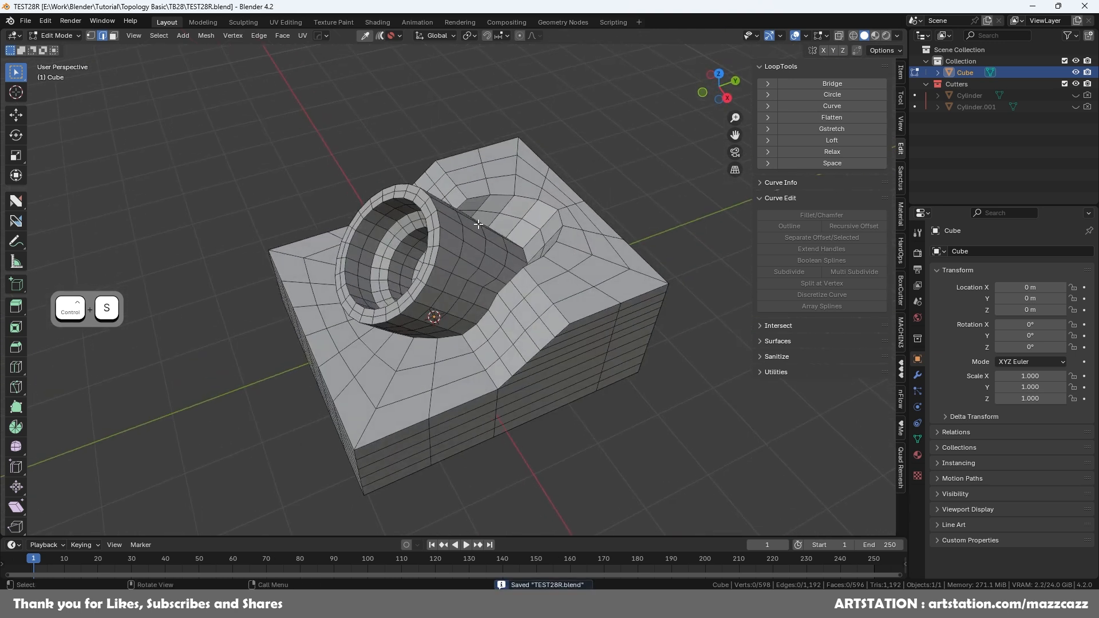
{"action": "middle_click_drag", "start_coordinate": [320, 170], "coordinate": [287, 166]}
{"action": "left_click", "coordinate": [159, 36]}
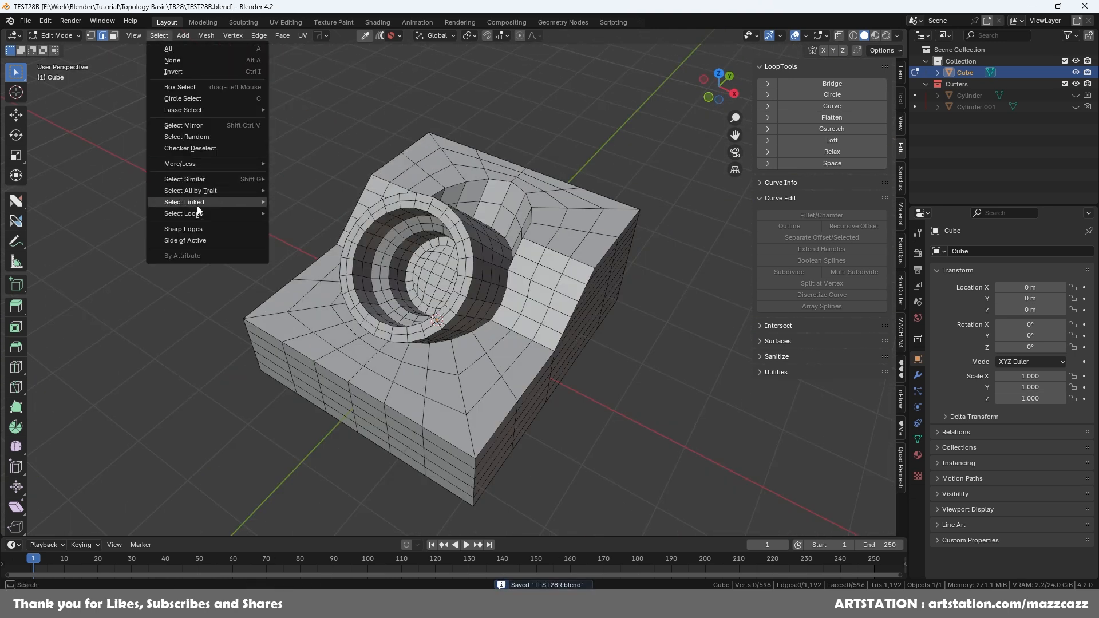
{"action": "left_click", "coordinate": [183, 229]}
{"action": "middle_click_drag", "start_coordinate": [533, 257], "coordinate": [619, 292]}
{"action": "left_click", "coordinate": [509, 318], "text": "alt+shift"}
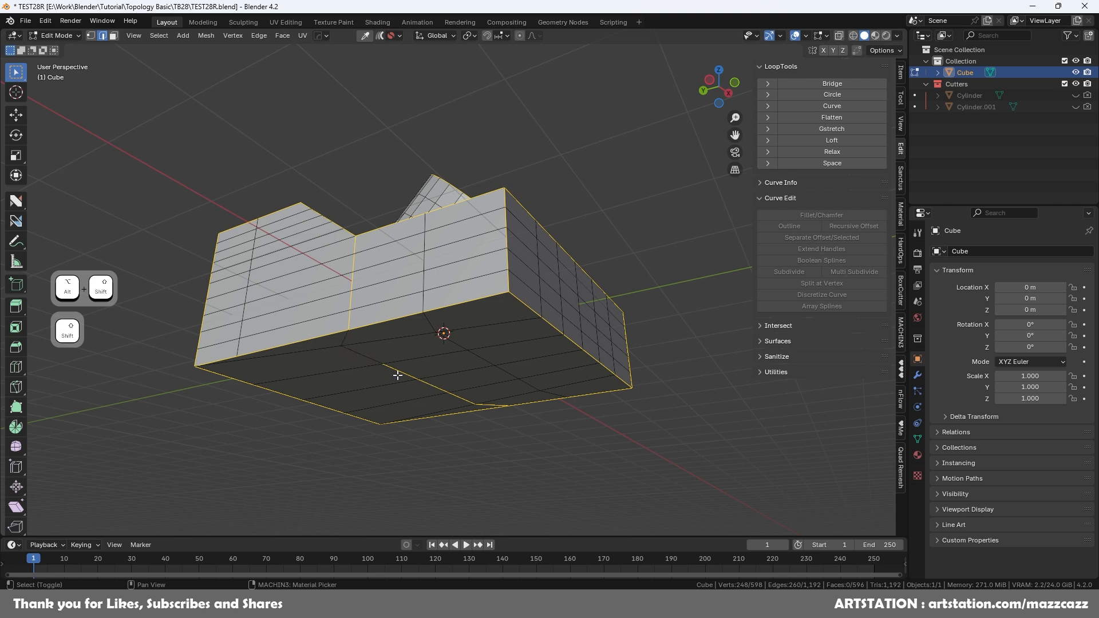
{"action": "left_click", "coordinate": [478, 404], "text": "shift"}
{"action": "middle_click_drag", "start_coordinate": [489, 400], "coordinate": [510, 309]}
{"action": "left_click", "coordinate": [445, 386], "text": "alt+shift"}
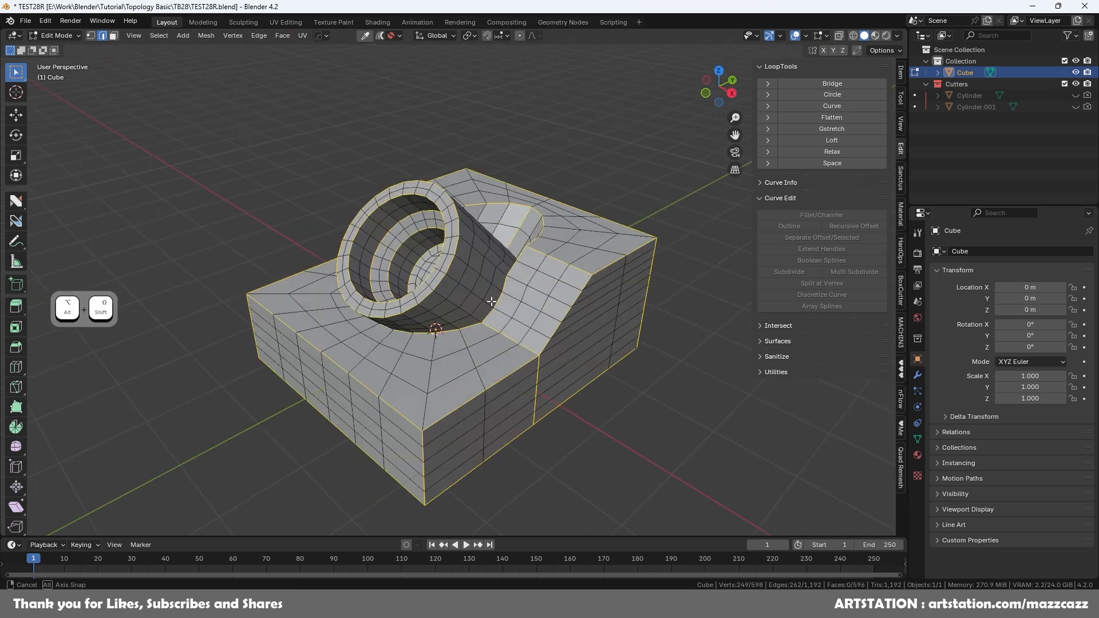
- Offset the selected sharp edges by about 0.034 with nSolve's Offset Edges, with Loop Slide enabled
{"action": "scroll", "coordinate": [512, 309], "scroll_direction": "up", "scroll_amount": 6}
{"action": "scroll", "coordinate": [518, 315], "scroll_direction": "down", "scroll_amount": 4}
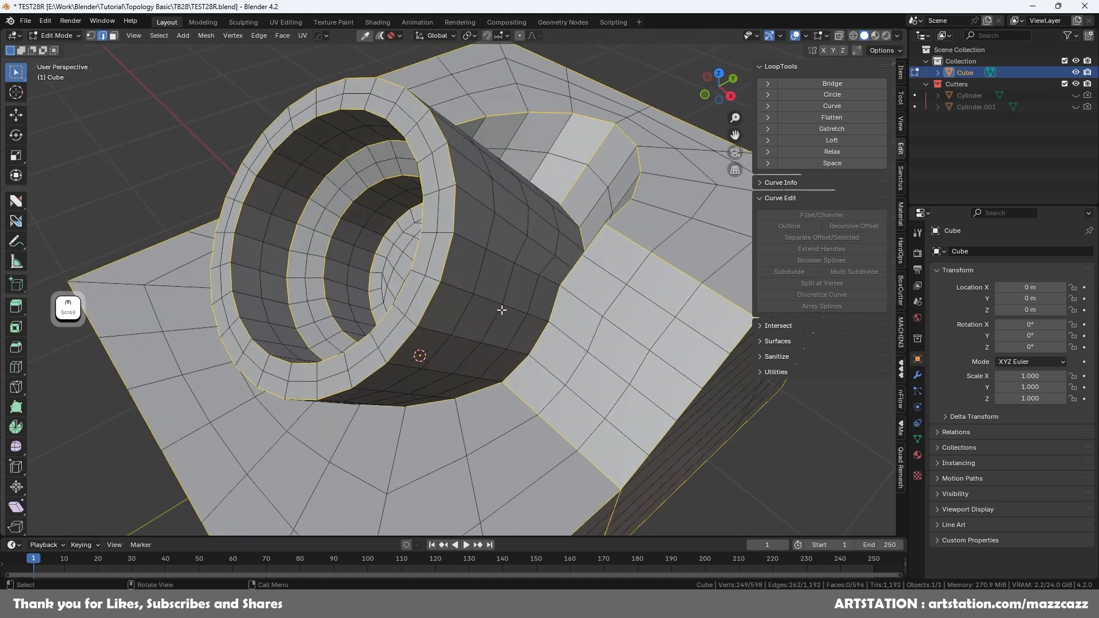
{"action": "scroll", "coordinate": [506, 307], "scroll_direction": "down", "scroll_amount": 4}
{"action": "key", "text": "alt+4"}
{"action": "left_click", "coordinate": [507, 306]}
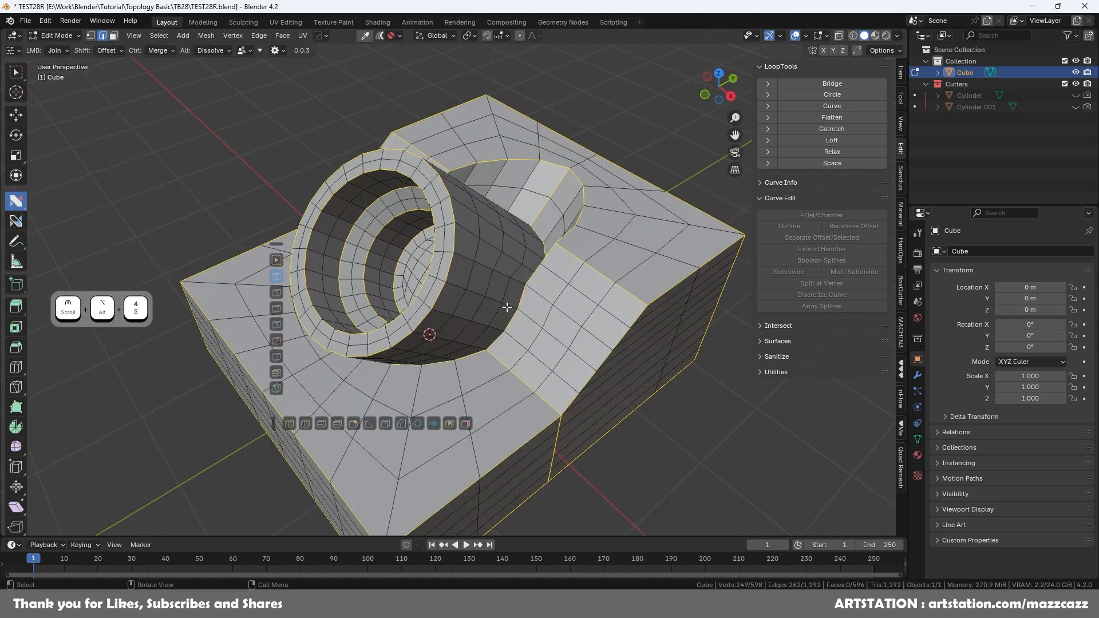
{"action": "middle_click_drag", "start_coordinate": [507, 307], "coordinate": [518, 320]}
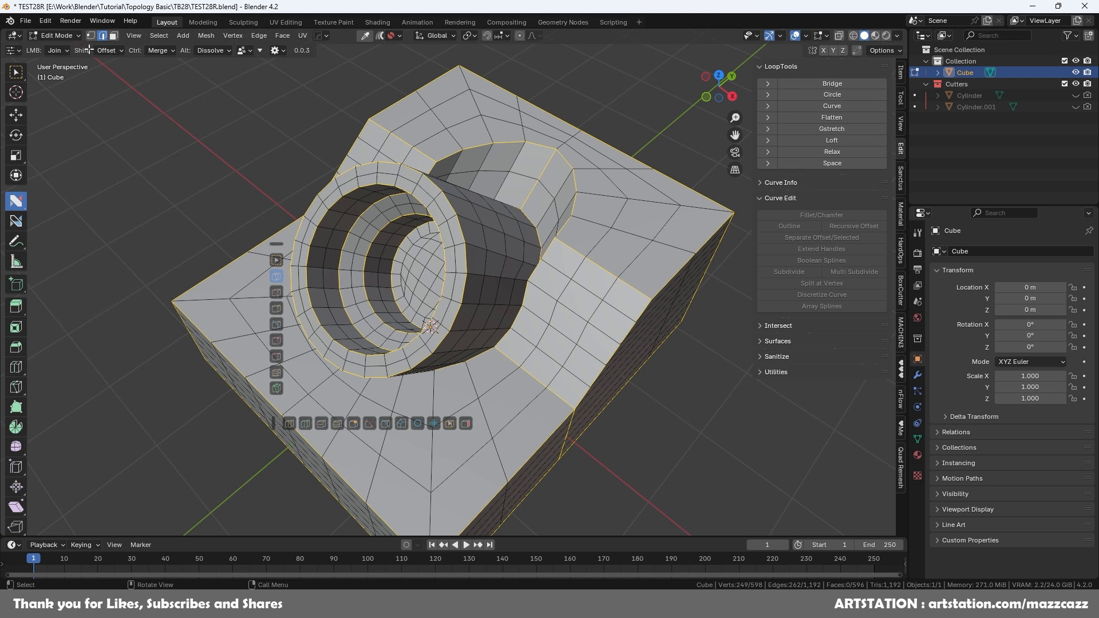
{"action": "left_click", "coordinate": [538, 324], "text": "shift"}
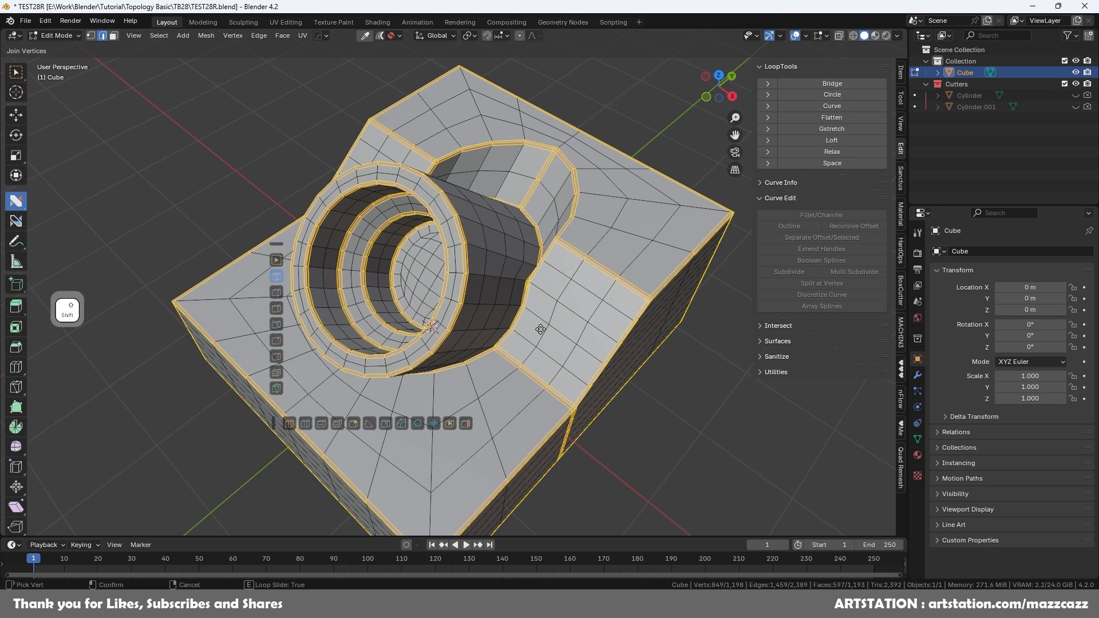
{"action": "left_click", "coordinate": [540, 330], "text": "shift"}
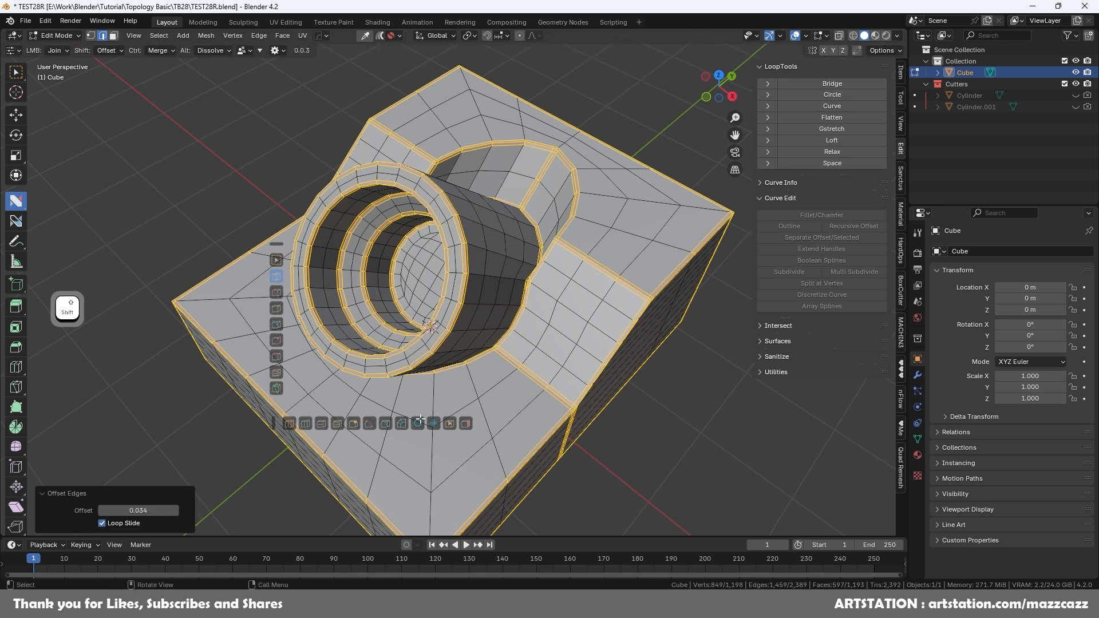
- Undo the edge offset and try a two-segment bevel about 0.0358 m wide with shape 1.000 on the same sharp edges
{"action": "key", "text": "ctrl+z"}
{"action": "key", "text": "ctrl"}
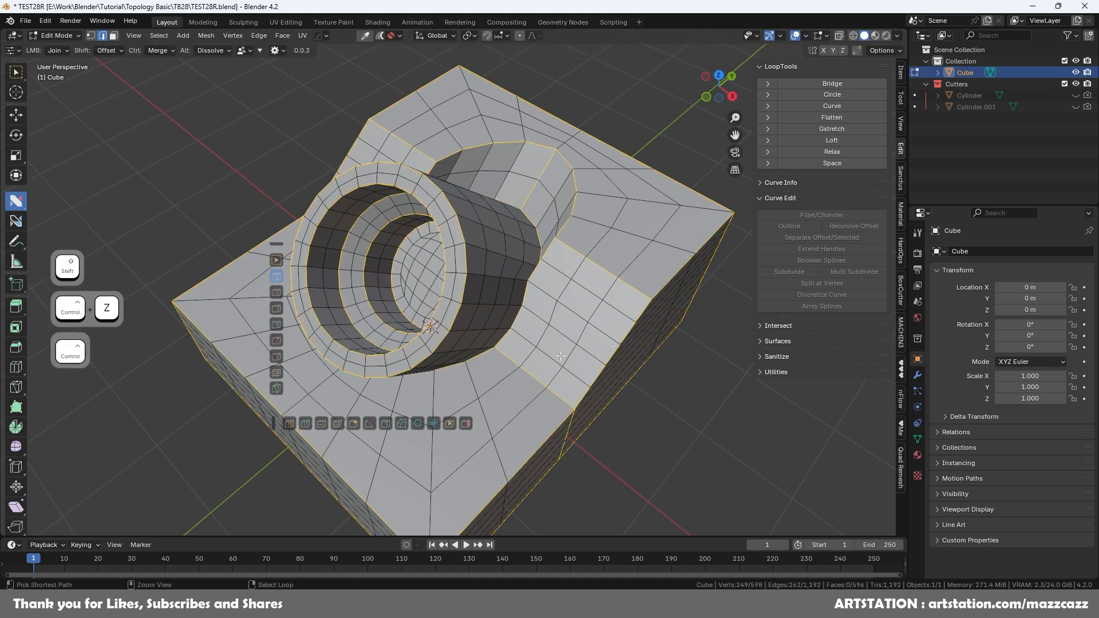
{"action": "key", "text": "w"}
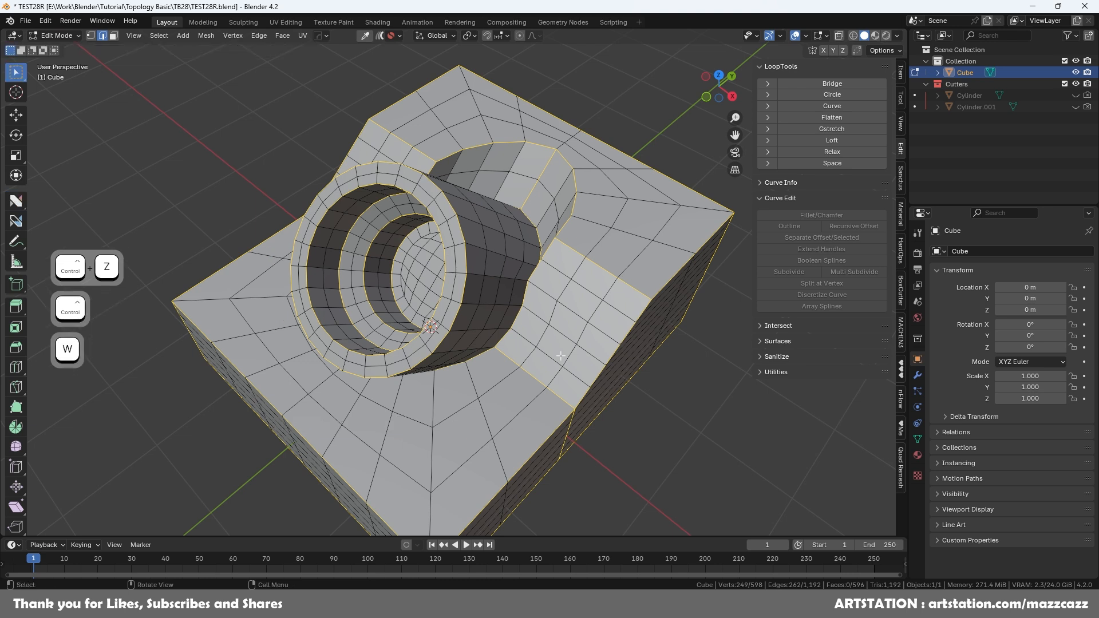
{"action": "key", "text": "ctrl+b"}
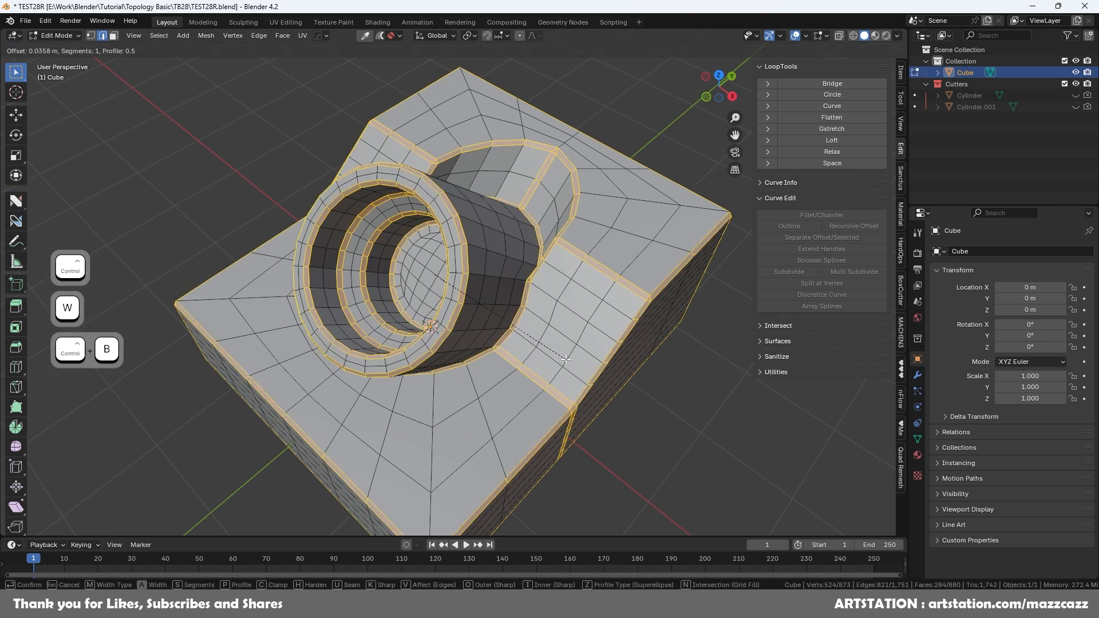
{"action": "scroll", "coordinate": [566, 359], "scroll_direction": "up", "scroll_amount": 1}
{"action": "left_click", "coordinate": [565, 359]}
{"action": "left_click_drag", "start_coordinate": [140, 376], "coordinate": [215, 381]}
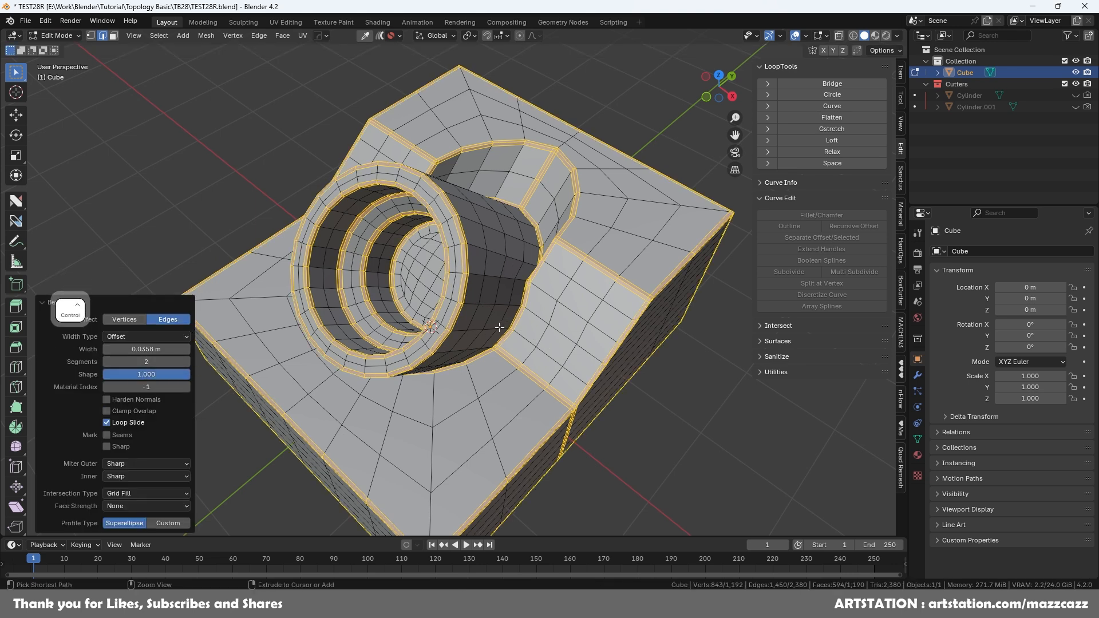
{"action": "key", "text": "ctrl+z"}
- Try nSolve's Offset Edges on the selected sharp edges at about 0.034 with Loop Slide, and undo it
{"action": "key", "text": "alt+4"}
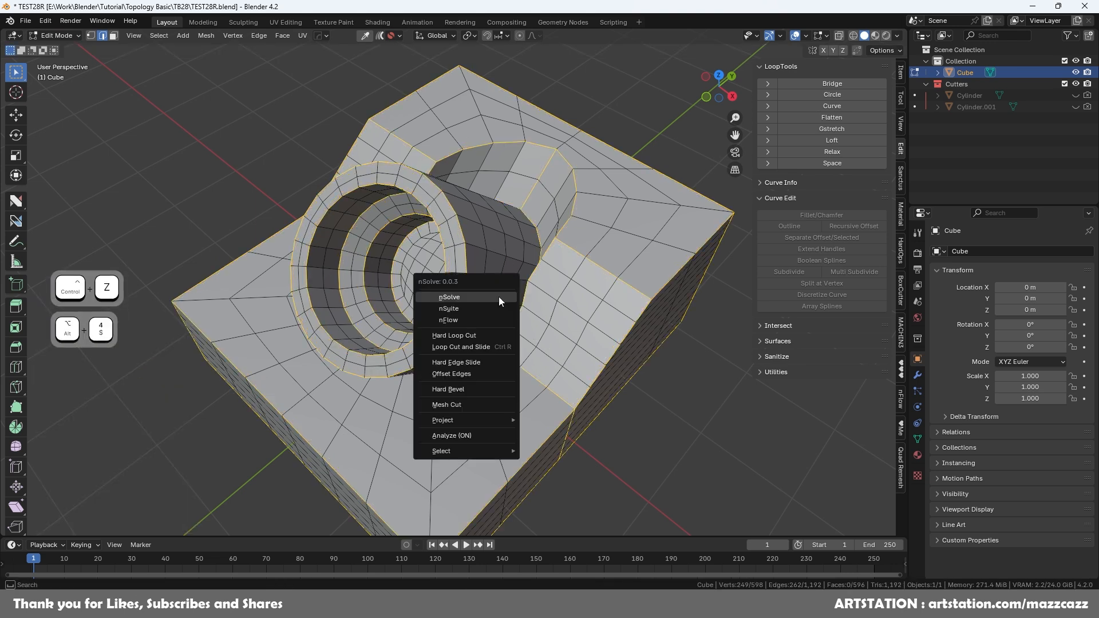
{"action": "left_click", "coordinate": [500, 298]}
{"action": "left_click_drag", "start_coordinate": [500, 297], "coordinate": [547, 344], "text": "shift"}
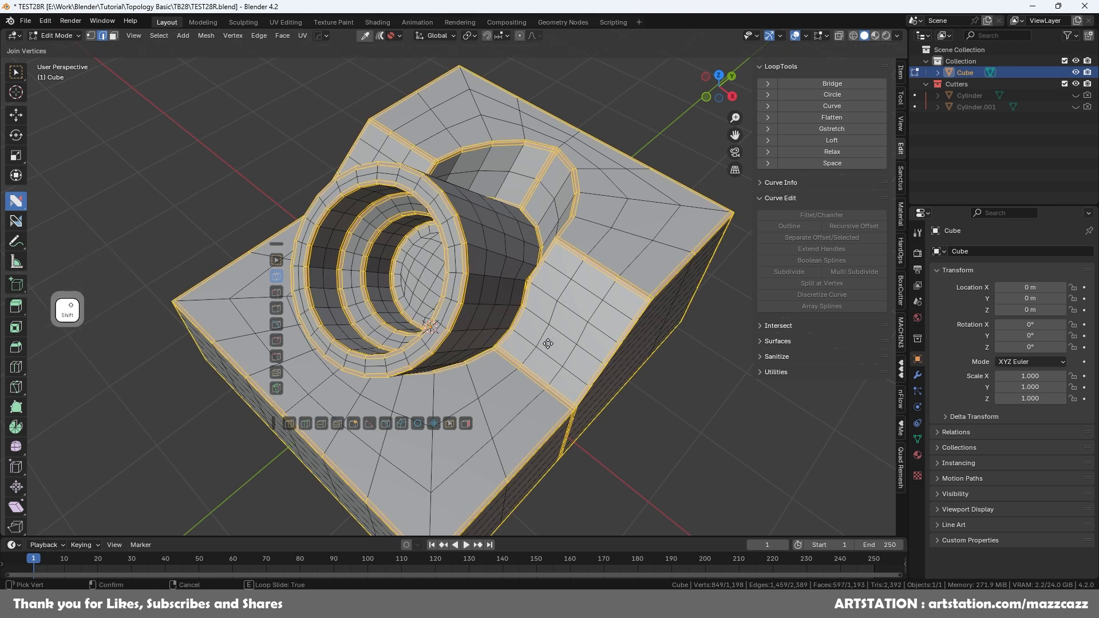
{"action": "left_click", "coordinate": [547, 343]}
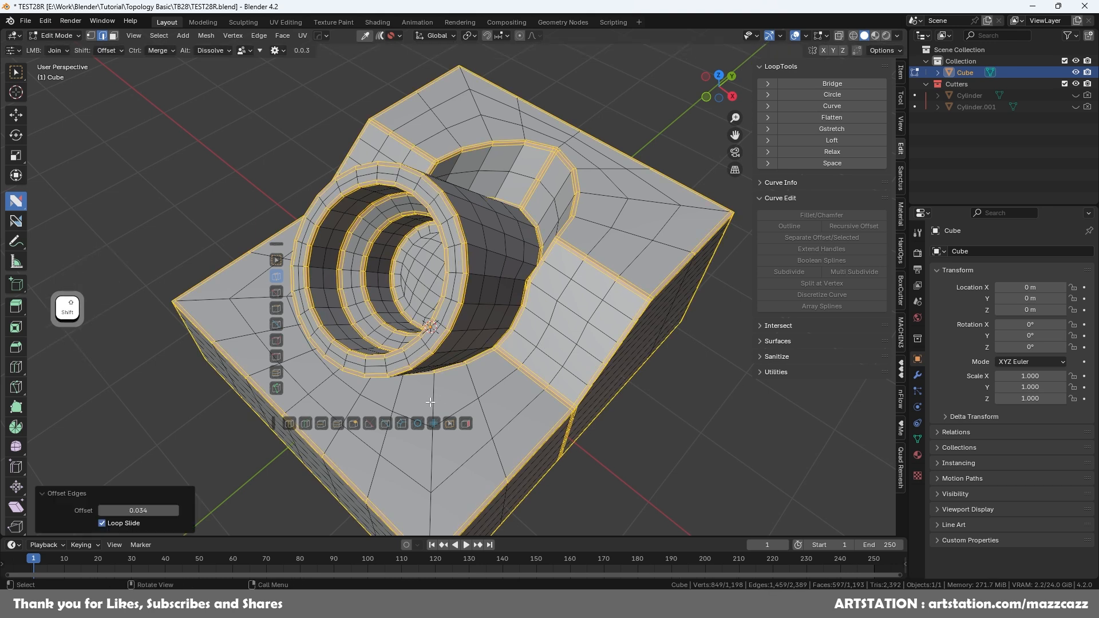
{"action": "key", "text": "ctrl+z"}
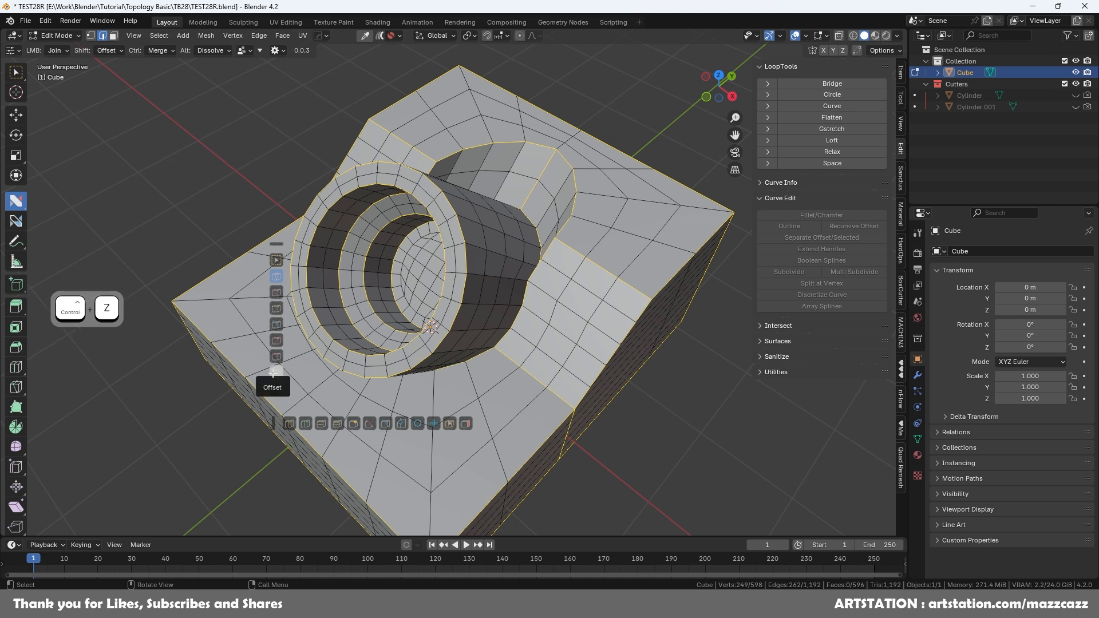
- Try the edge offset with nSolve's primary action set to Offset, restore it to Join, and undo the offset trials
{"action": "left_click", "coordinate": [275, 373]}
{"action": "left_click_drag", "start_coordinate": [500, 385], "coordinate": [505, 385]}
{"action": "key", "text": "ctrl+z"}
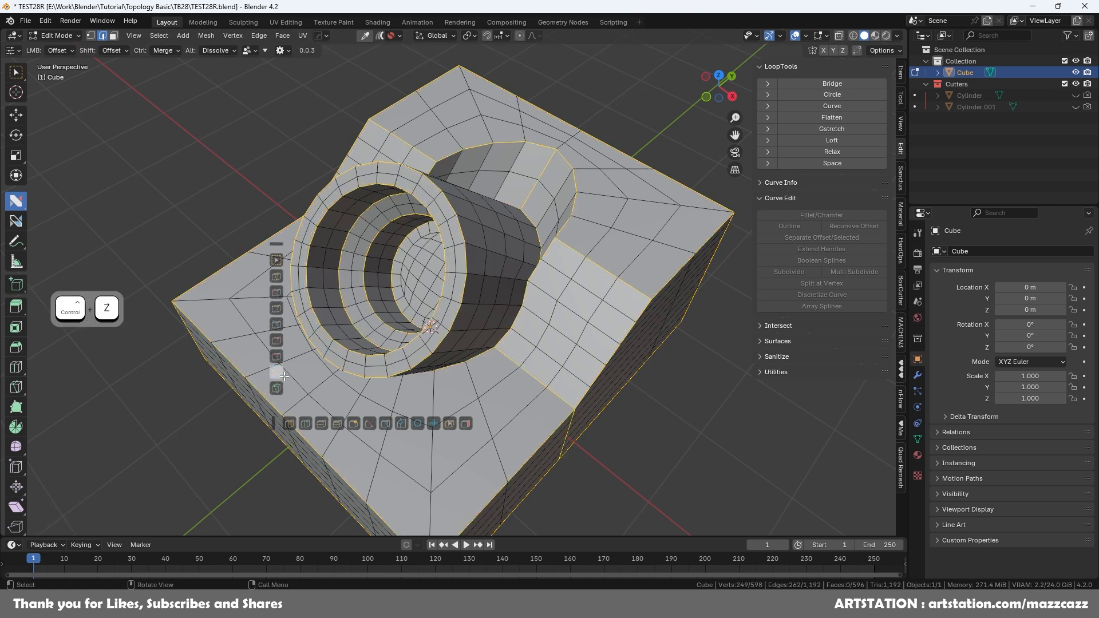
{"action": "left_click", "coordinate": [276, 277]}
{"action": "left_click_drag", "start_coordinate": [525, 361], "coordinate": [531, 361], "text": "shift"}
{"action": "key", "text": "ctrl+z"}
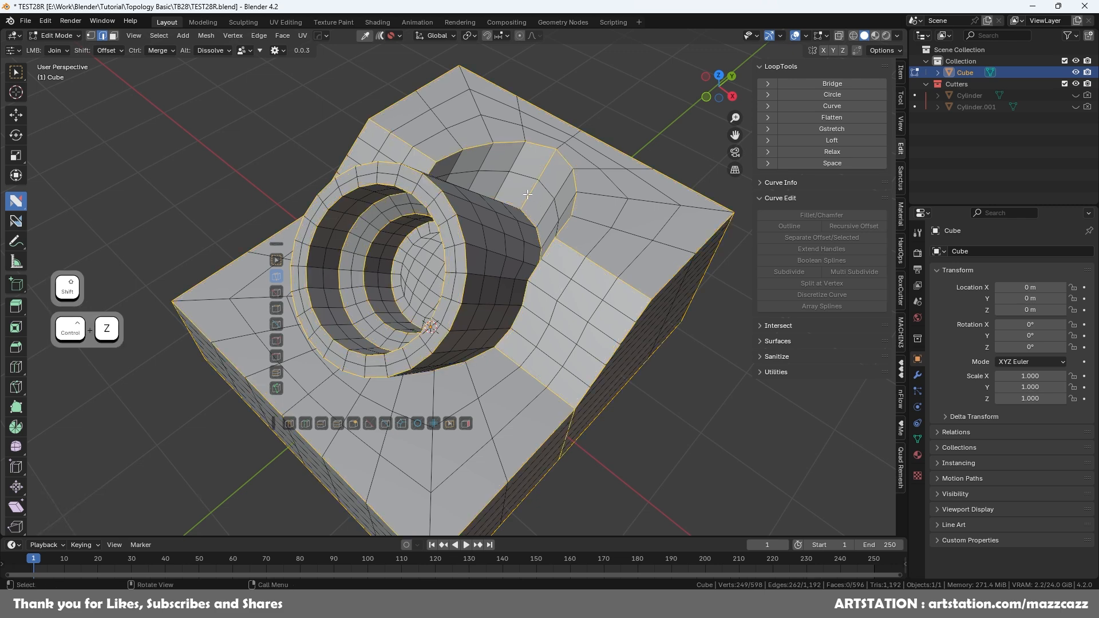
- Offset the selected sharp edges by 0.03 with nSolve and Loop Slide enabled, and save the file
{"action": "mouse_move", "coordinate": [563, 321]}
{"action": "middle_mouse_down"}
{"action": "mouse_move", "coordinate": [550, 338]}
{"action": "mouse_move", "coordinate": [510, 204]}
{"action": "mouse_move", "coordinate": [547, 331]}
{"action": "middle_mouse_up"}
{"action": "left_click_drag", "start_coordinate": [547, 331], "coordinate": [550, 329], "text": "shift"}
{"action": "left_click", "coordinate": [138, 510]}
{"action": "left_click_drag", "start_coordinate": [112, 511], "coordinate": [130, 510]}
{"action": "type", "text": "3"}
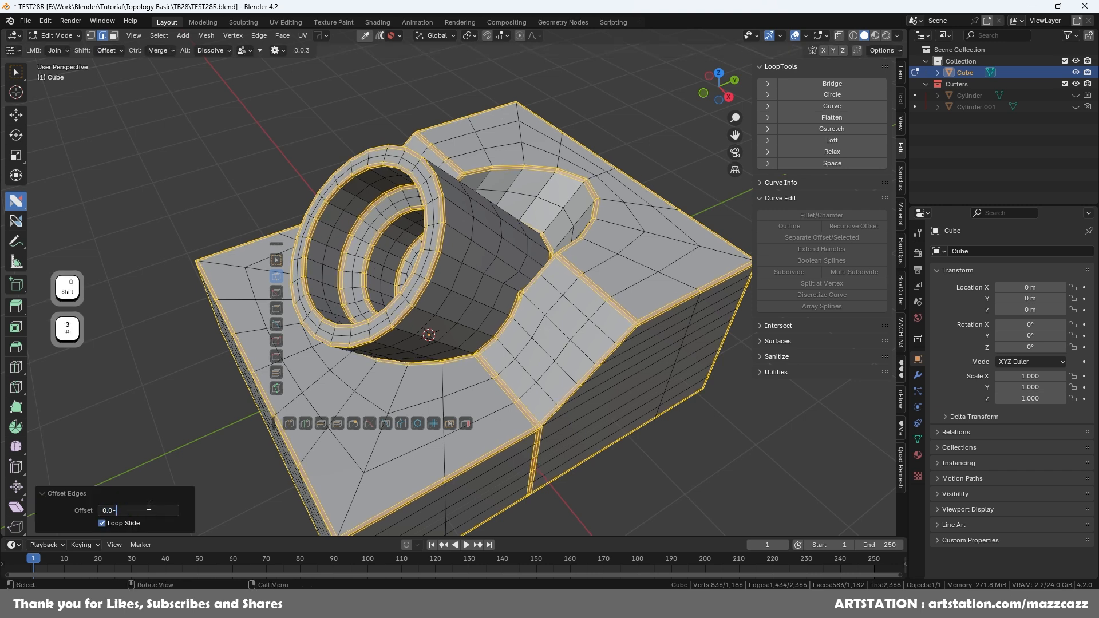
{"action": "key", "text": "BackSpace"}
{"action": "type", "text": "3"}
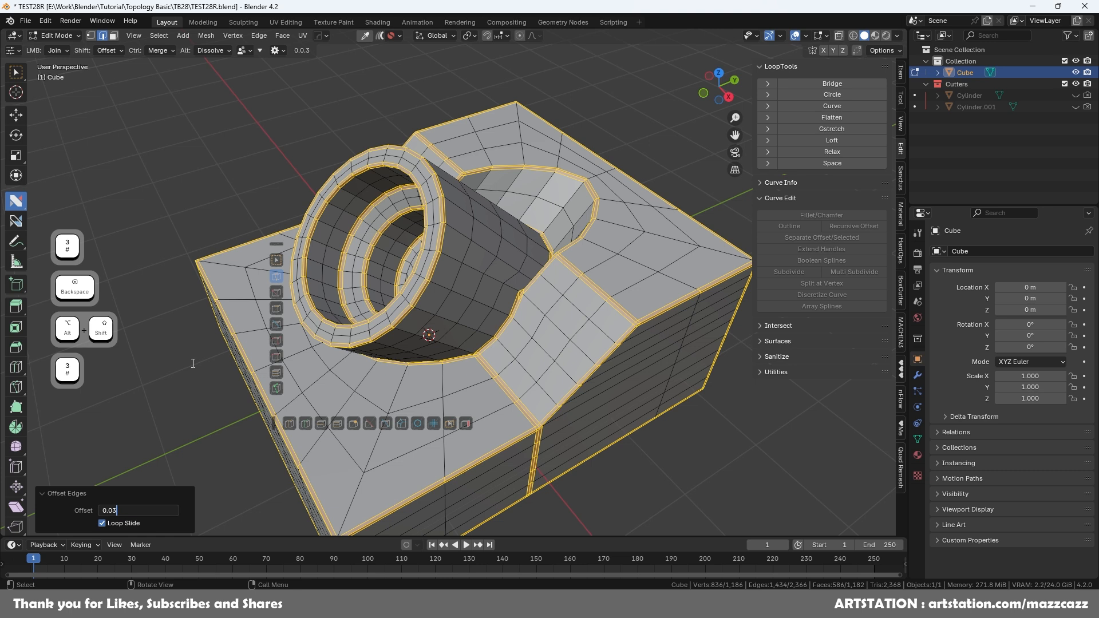
{"action": "left_click", "coordinate": [103, 524]}
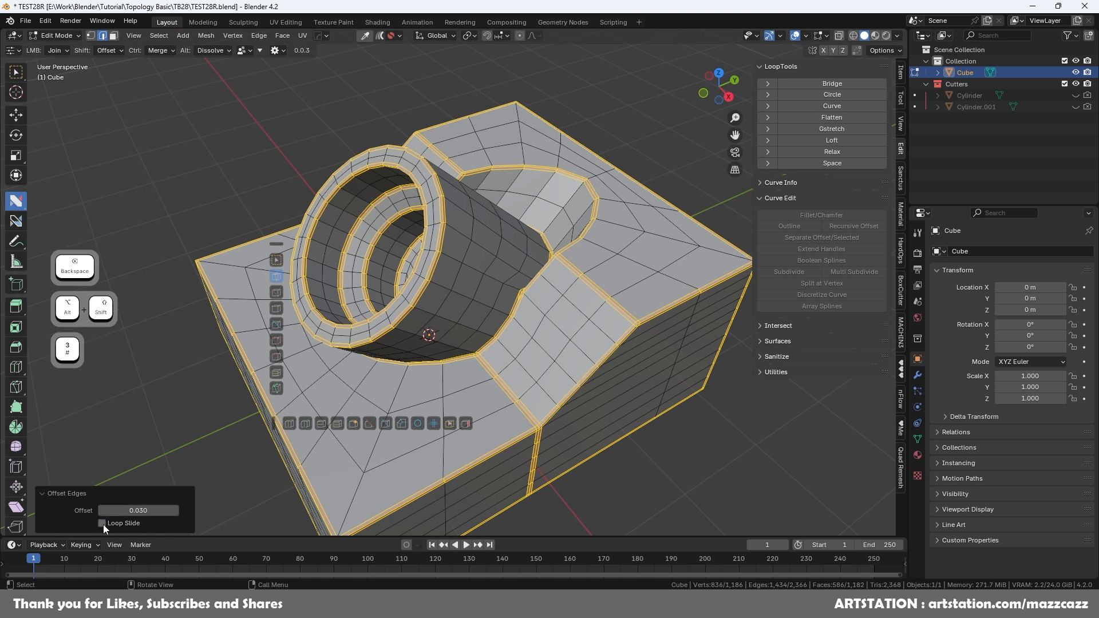
{"action": "left_click", "coordinate": [103, 524]}
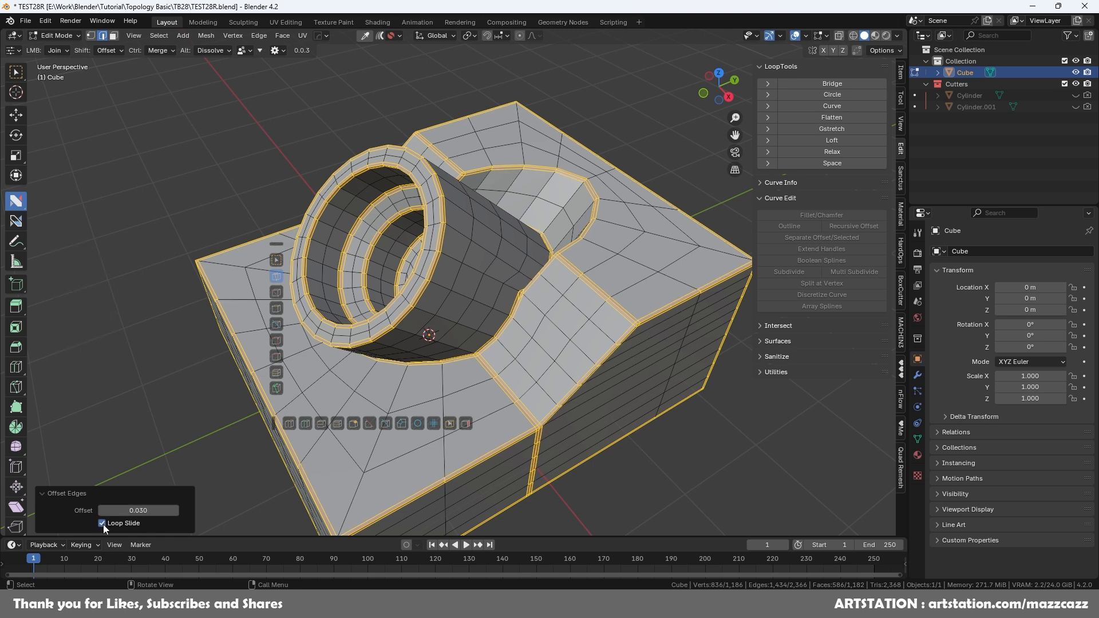
{"action": "left_click", "coordinate": [169, 165]}
{"action": "scroll", "coordinate": [532, 362], "scroll_direction": "down", "scroll_amount": 3}
{"action": "key", "text": "ctrl+s"}
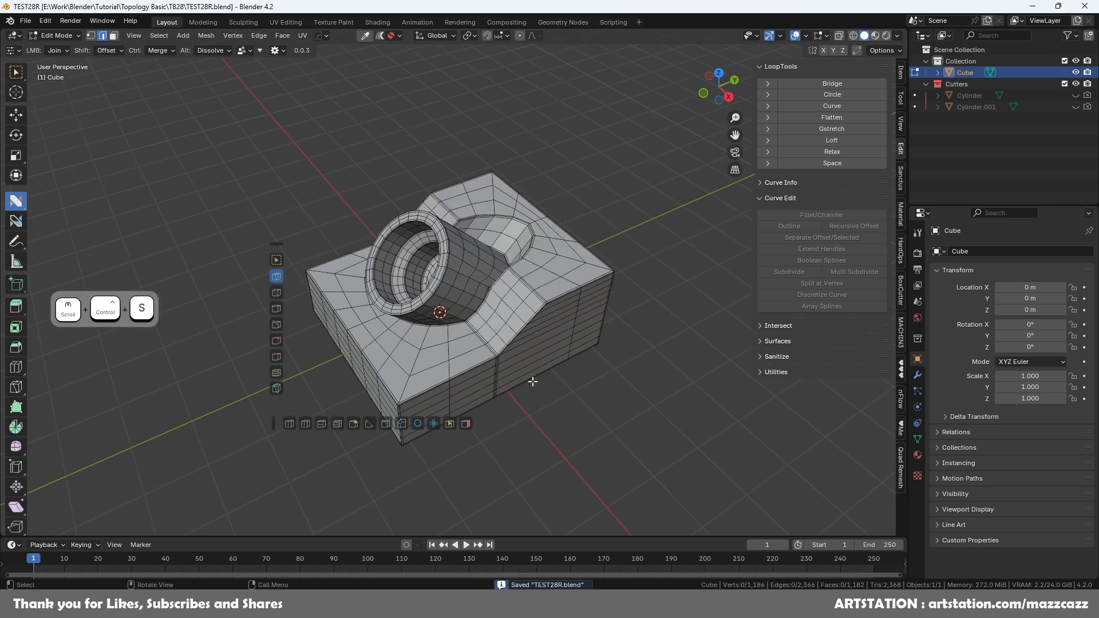
- Turn off the wireframe display in Object Mode and add a level 2 subdivision to the block
{"action": "key", "text": "w"}
{"action": "key", "text": "Tab"}
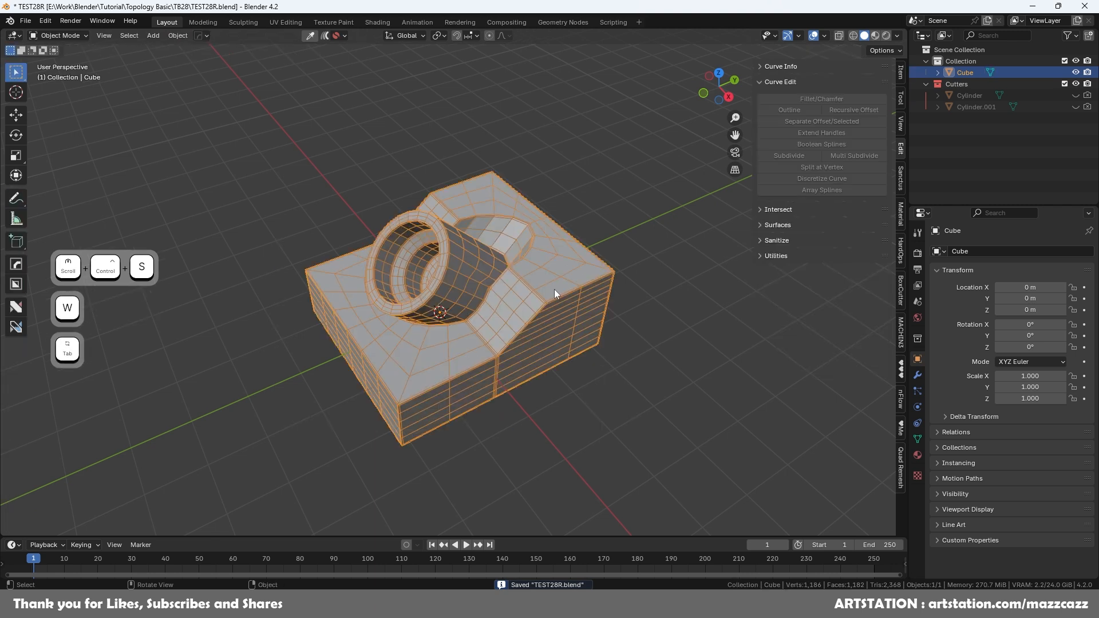
{"action": "key", "text": "alt+v"}
{"action": "left_click", "coordinate": [535, 289]}
{"action": "key", "text": "ctrl+2"}
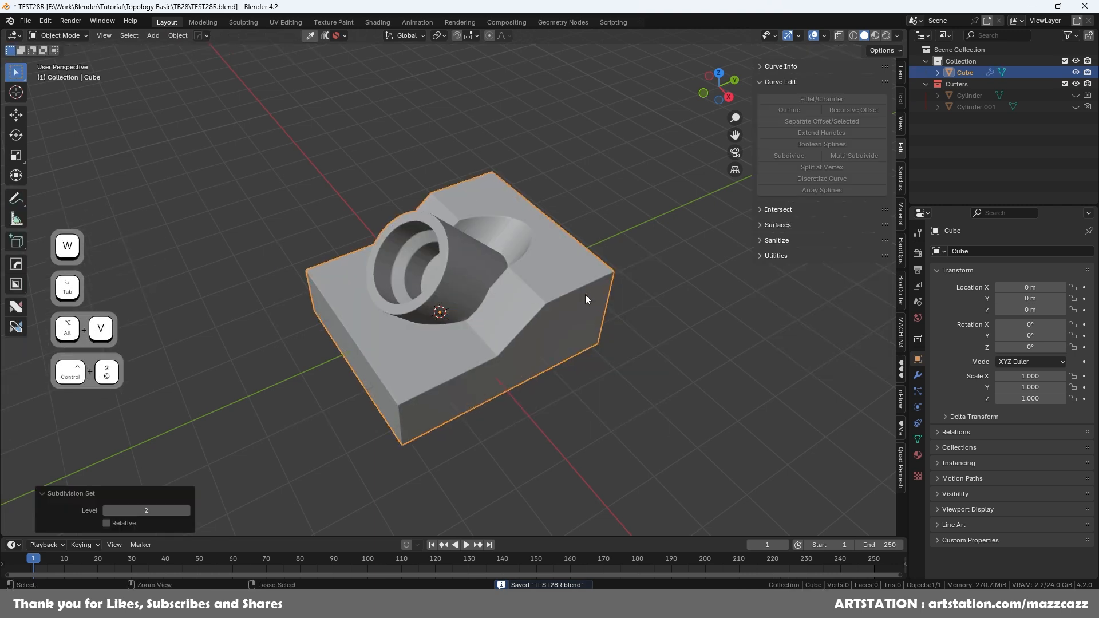
- Shade the block smooth with sharp edges kept, inspect the pipe junction, and save the file
{"action": "middle_click_drag", "start_coordinate": [515, 329], "coordinate": [503, 375]}
{"action": "right_click", "coordinate": [538, 342]}
{"action": "mouse_move", "coordinate": [545, 311]}
{"action": "left_click", "coordinate": [528, 342]}
{"action": "scroll", "coordinate": [498, 390], "scroll_direction": "up", "scroll_amount": 5}
{"action": "scroll", "coordinate": [514, 394], "scroll_direction": "down", "scroll_amount": 3}
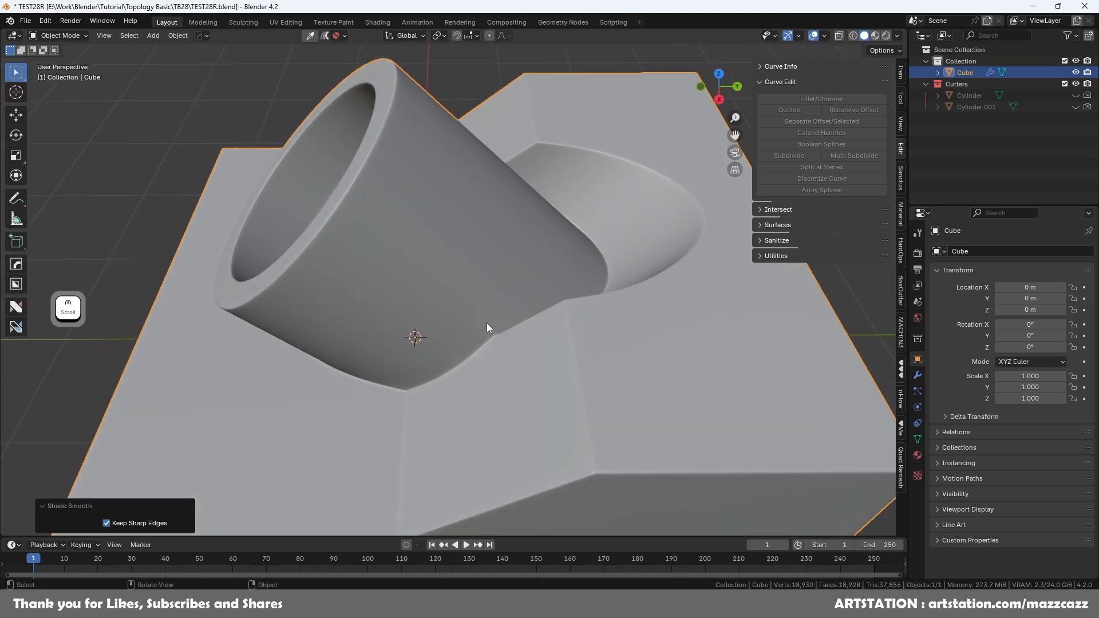
{"action": "key", "text": "ctrl+s"}
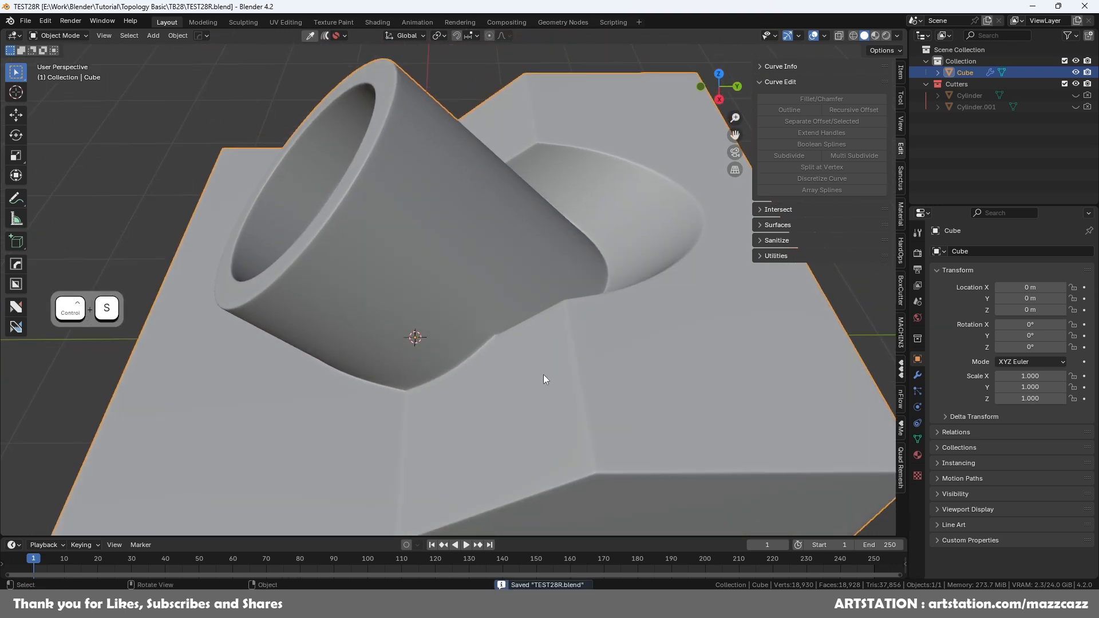
- Enter Edit Mode on the block and turn off the Subdivision modifier's viewport display
{"action": "middle_click_drag", "start_coordinate": [543, 379], "coordinate": [598, 390]}
{"action": "key", "text": "Tab"}
{"action": "left_click", "coordinate": [919, 373]}
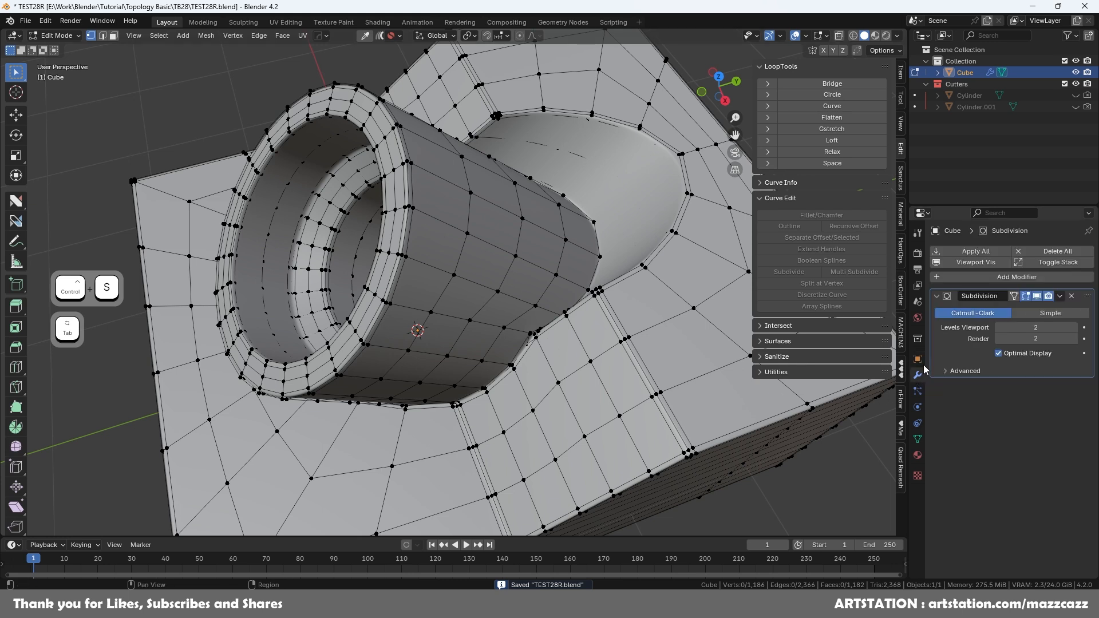
- Try to slide the support-loop vertex beside the corner where the pipe meets the sloped step, and undo the slide
{"action": "scroll", "coordinate": [398, 335], "scroll_direction": "up", "scroll_amount": 6}
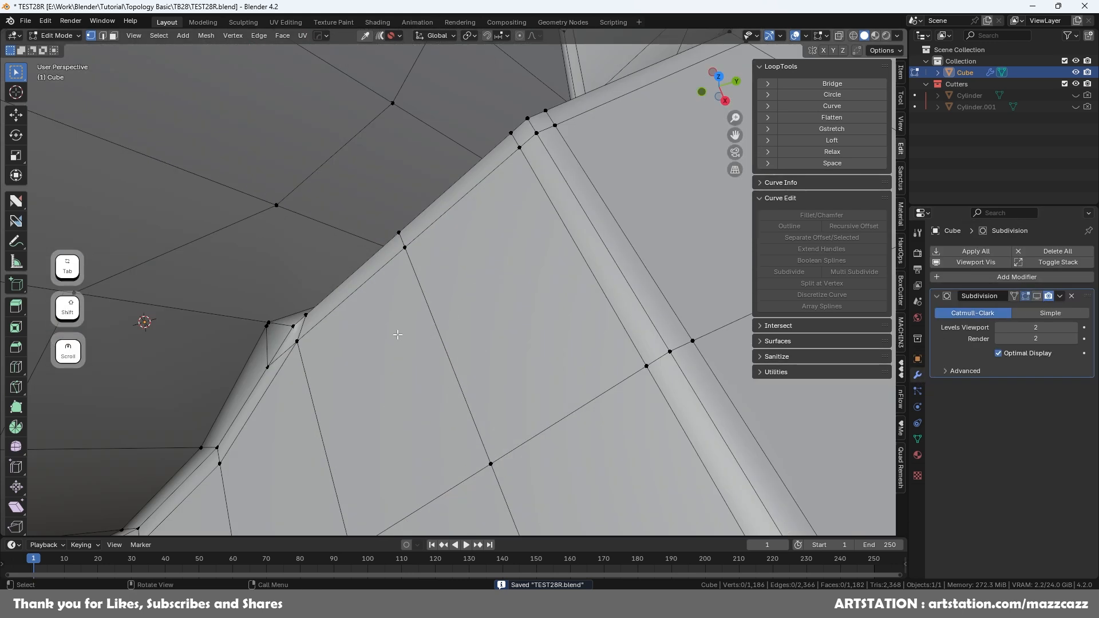
{"action": "middle_click_drag", "start_coordinate": [398, 335], "coordinate": [434, 343], "text": "shift"}
{"action": "left_click", "coordinate": [516, 380]}
{"action": "middle_click_drag", "start_coordinate": [523, 373], "coordinate": [495, 423]}
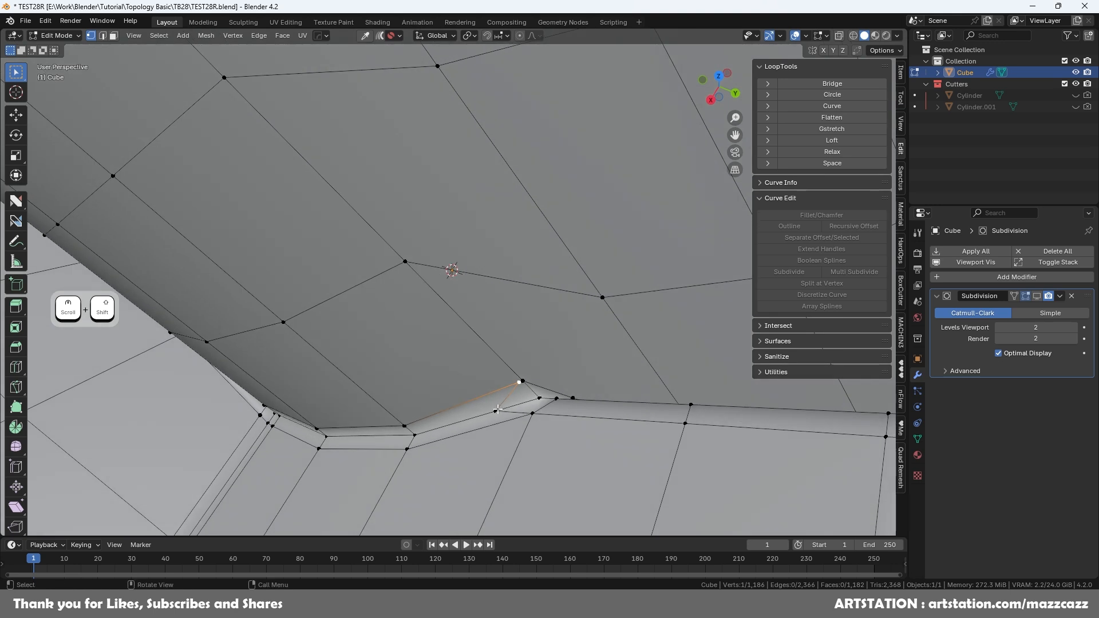
{"action": "key", "text": "g"}
{"action": "key", "text": "g"}
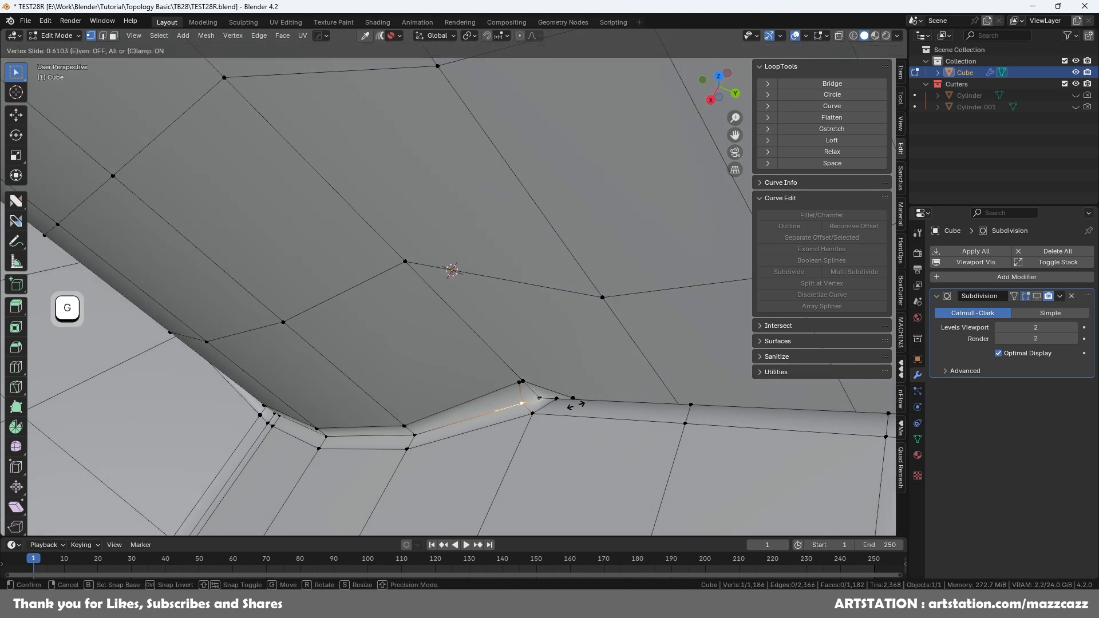
{"action": "left_click", "coordinate": [575, 405]}
{"action": "mouse_move", "coordinate": [573, 405]}
{"action": "middle_mouse_down"}
{"action": "mouse_move", "coordinate": [555, 426]}
{"action": "mouse_move", "coordinate": [572, 420]}
{"action": "middle_mouse_up"}
{"action": "key", "text": "ctrl+z"}
- Duplicate the block in place in Object Mode and hide the duplicate in the viewport
{"action": "scroll", "coordinate": [572, 420], "scroll_direction": "down", "scroll_amount": 10}
{"action": "key", "text": "Tab"}
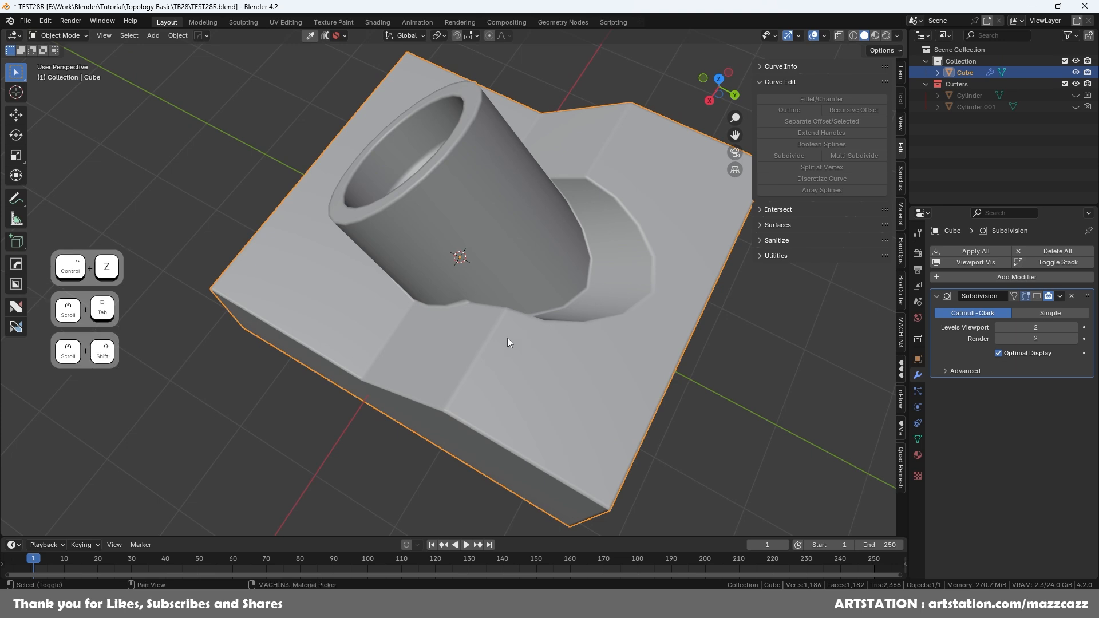
{"action": "key", "text": "shift+d"}
{"action": "right_click", "coordinate": [491, 343]}
{"action": "left_click", "coordinate": [1076, 84]}
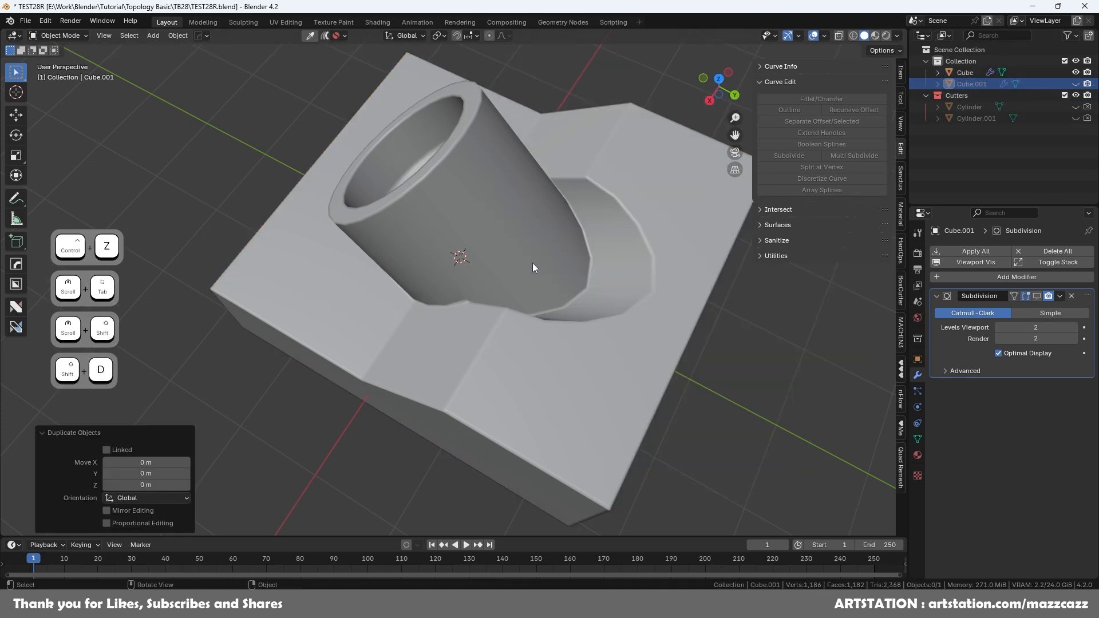
- Slide the support-loop vertex towards the corner where pipe and slope meet, and merge the corner's two nearly coincident vertices at last
{"action": "key", "text": "Tab"}
{"action": "left_click", "coordinate": [532, 325]}
{"action": "key", "text": "Tab"}
{"action": "scroll", "coordinate": [497, 326], "scroll_direction": "up", "scroll_amount": 8}
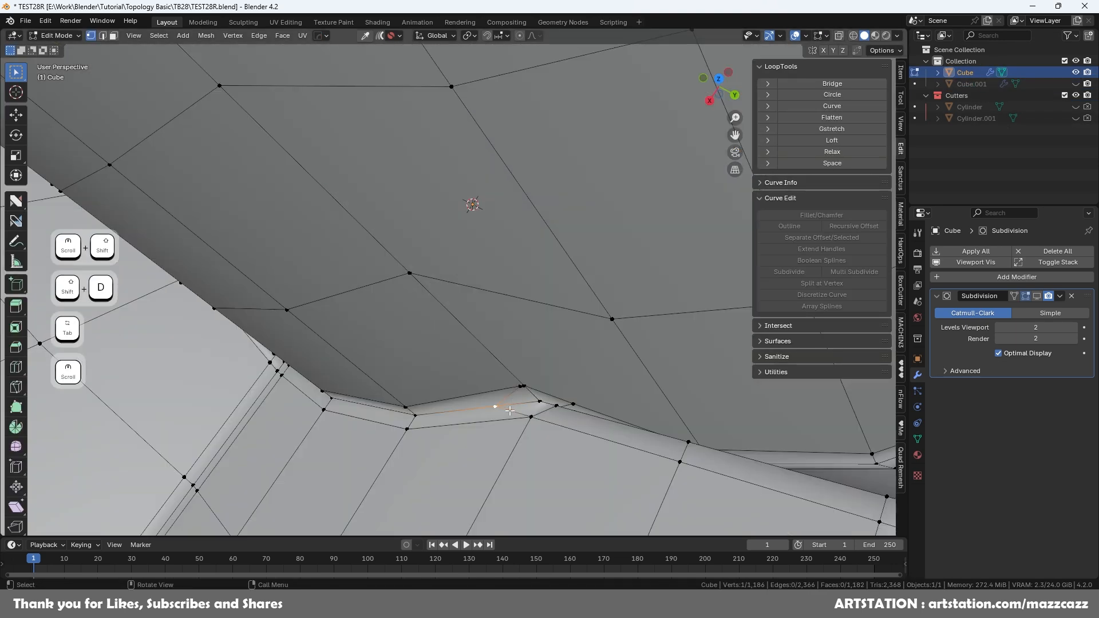
{"action": "key", "text": "g"}
{"action": "key", "text": "g"}
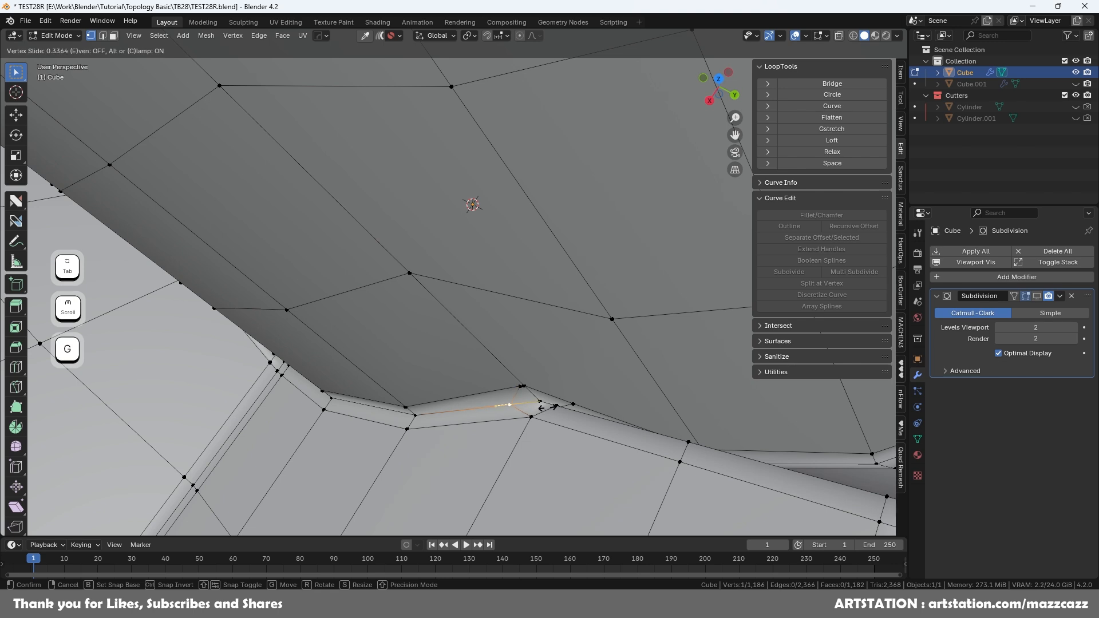
{"action": "left_click", "coordinate": [510, 405]}
{"action": "left_click", "coordinate": [522, 387], "text": "shift"}
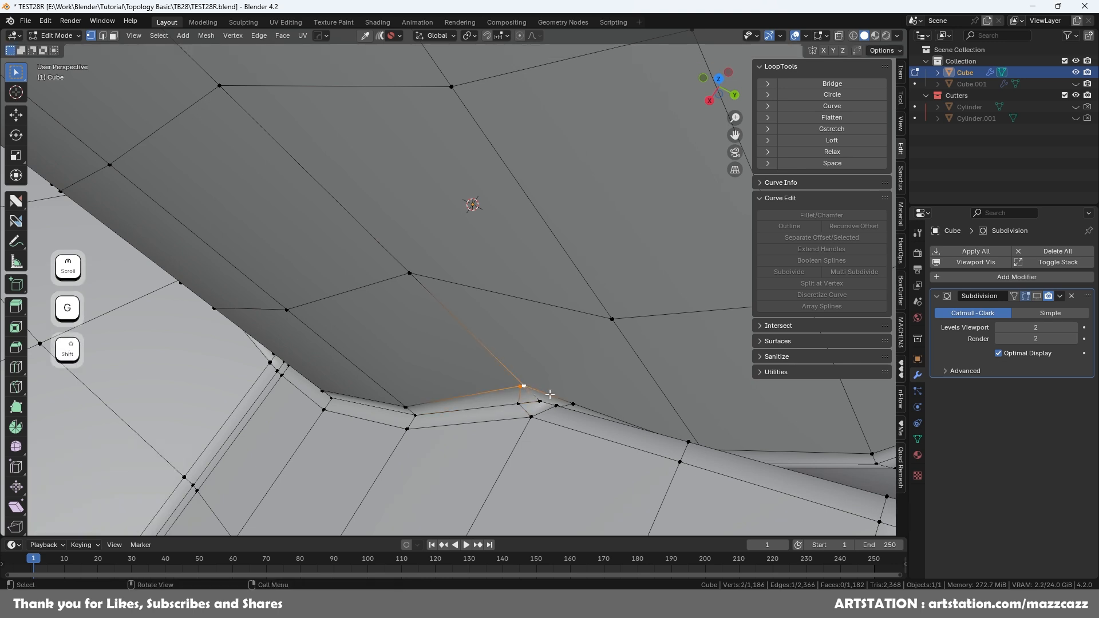
{"action": "key", "text": "1"}
- Slide the pipe-side support vertex below the junction corner towards the corner, and merge the adjacent vertex pair there
{"action": "middle_click_drag", "start_coordinate": [550, 394], "coordinate": [472, 372]}
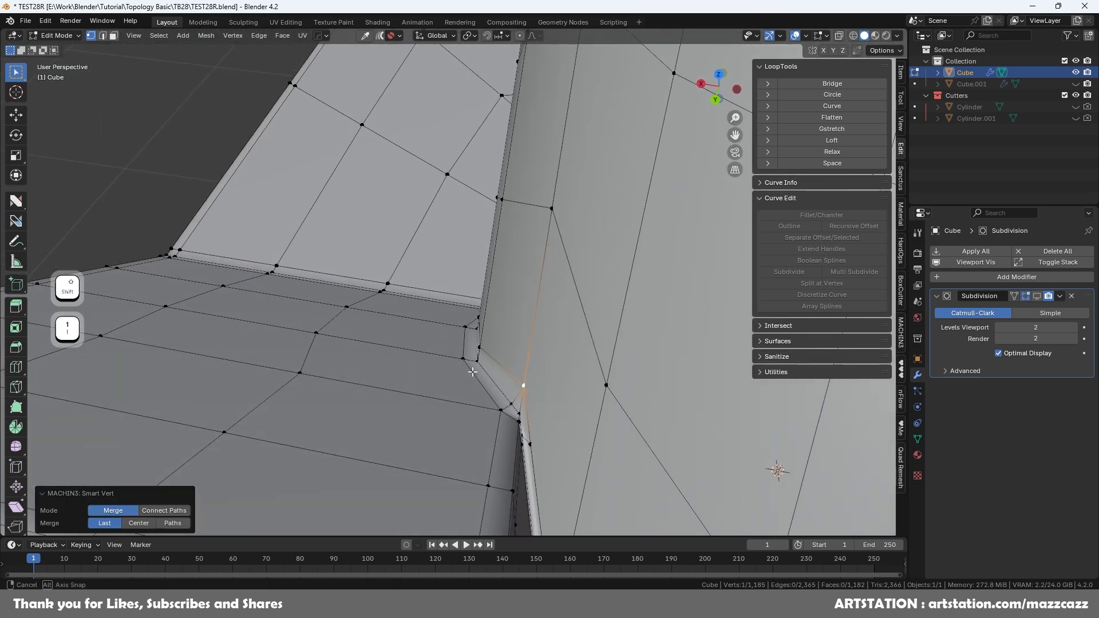
{"action": "left_click", "coordinate": [532, 443]}
{"action": "key", "text": "g"}
{"action": "key", "text": "g"}
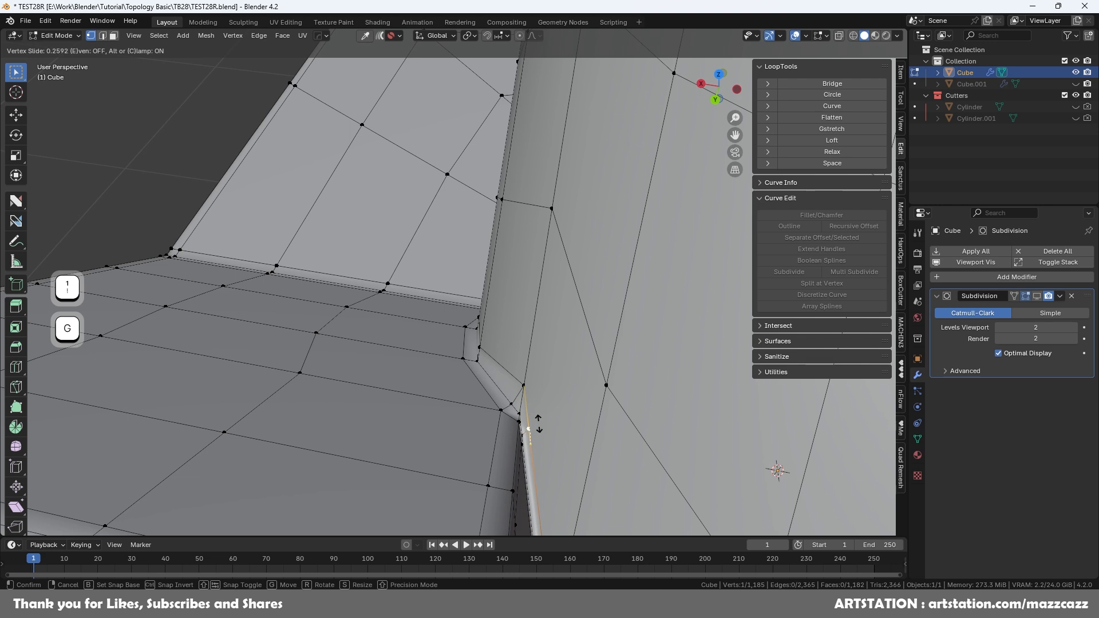
{"action": "left_click", "coordinate": [537, 401]}
{"action": "left_click", "coordinate": [525, 387], "text": "shift"}
{"action": "key", "text": "1"}
- Dissolve the short leftover edge beside the pipe's junction corner, with Dissolve Vertices enabled
{"action": "middle_click_drag", "start_coordinate": [527, 389], "coordinate": [620, 415]}
{"action": "key", "text": "Tab"}
{"action": "left_click", "coordinate": [538, 400]}
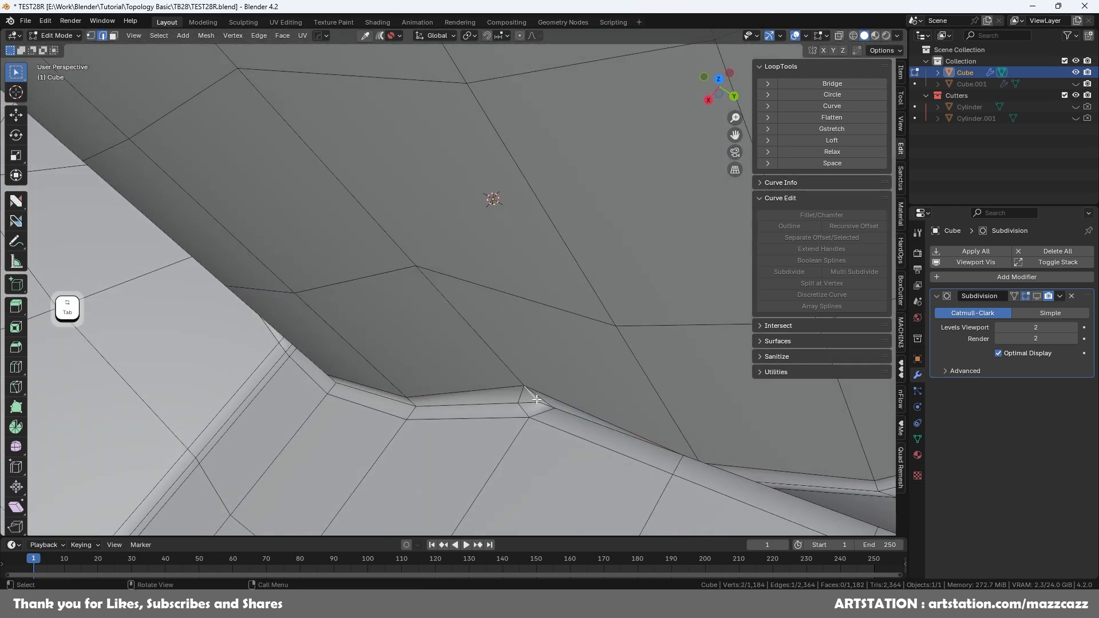
{"action": "key", "text": "ctrl+x"}
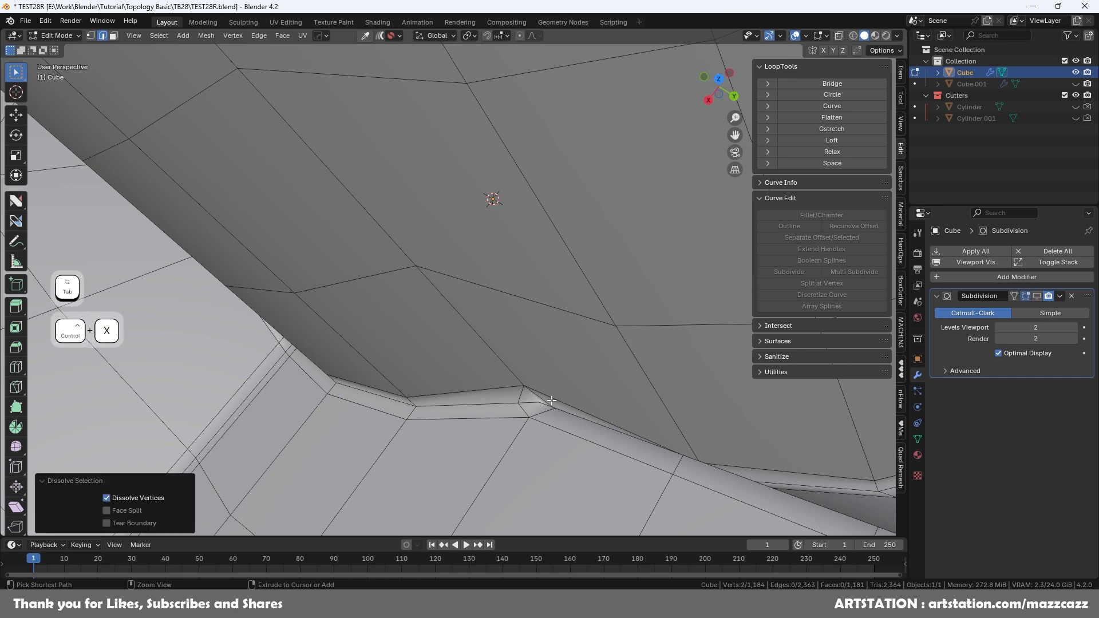
- Inspect the cleaned junction corner, return to Object Mode and turn on the Subdivision modifier's viewport display
{"action": "mouse_move", "coordinate": [572, 397]}
{"action": "middle_mouse_down"}
{"action": "mouse_move", "coordinate": [280, 407]}
{"action": "mouse_move", "coordinate": [680, 417]}
{"action": "mouse_move", "coordinate": [588, 392]}
{"action": "middle_mouse_up"}
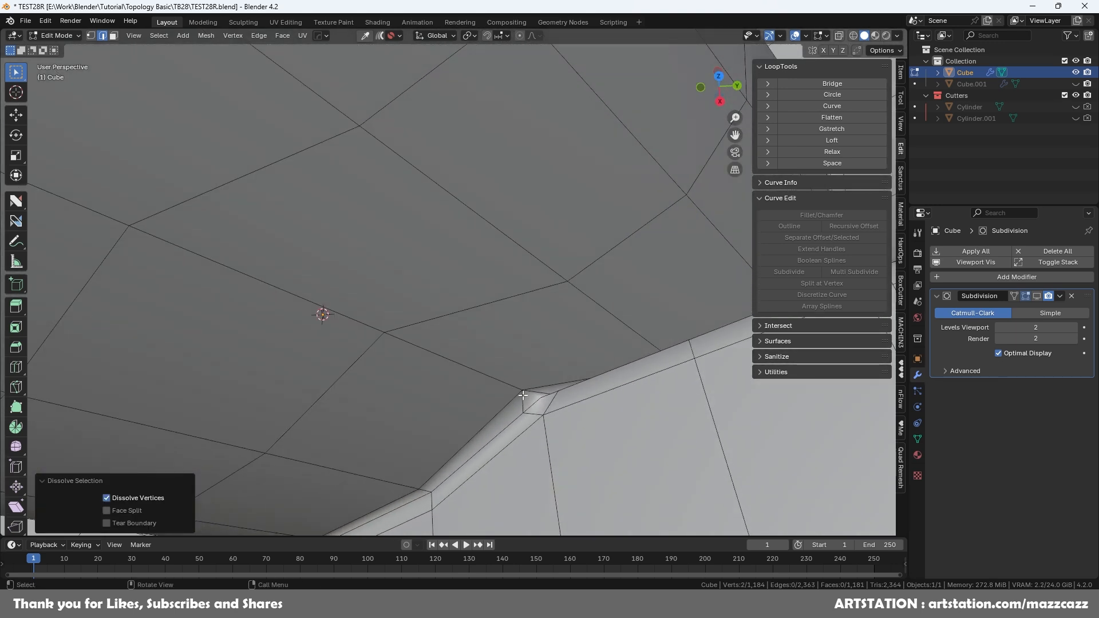
{"action": "middle_click_drag", "start_coordinate": [568, 384], "coordinate": [598, 376]}
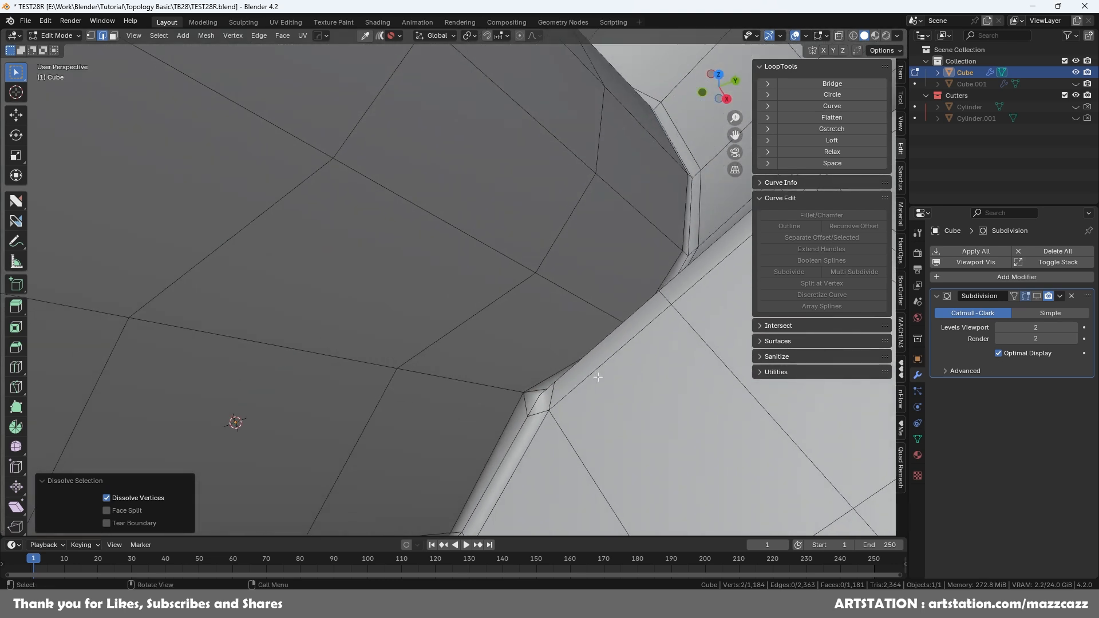
{"action": "scroll", "coordinate": [598, 376], "scroll_direction": "down", "scroll_amount": 3}
{"action": "key", "text": "Tab"}
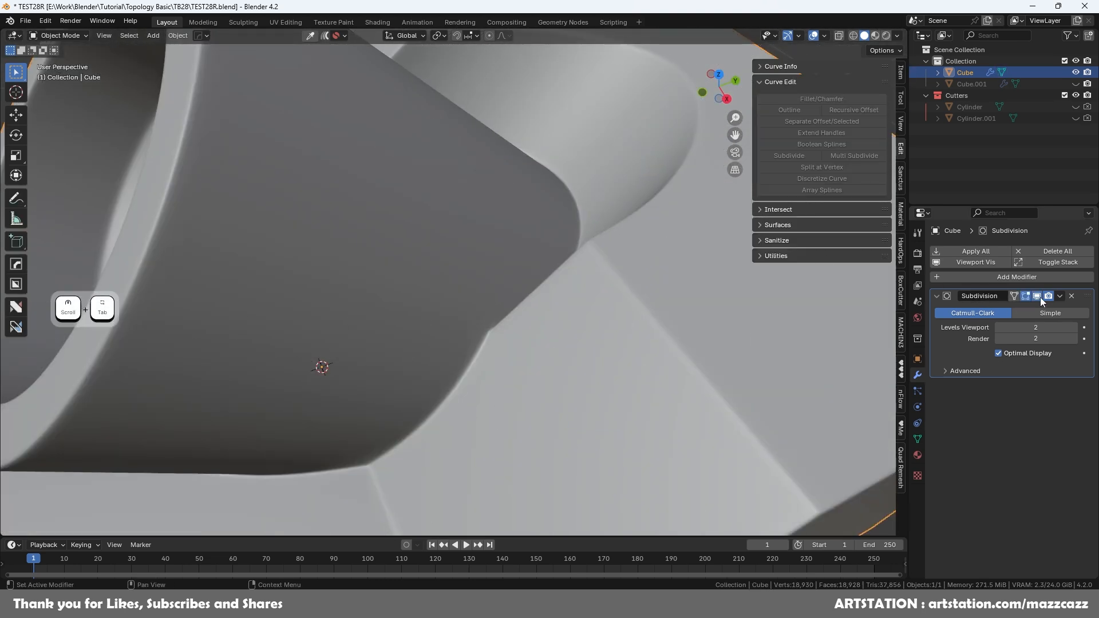
- Examine the subdivided shading where the pipe meets the slope, comparing the cleaned corner with its counterpart on the opposite side
{"action": "scroll", "coordinate": [496, 336], "scroll_direction": "up", "scroll_amount": 4}
{"action": "scroll", "coordinate": [537, 359], "scroll_direction": "down", "scroll_amount": 2}
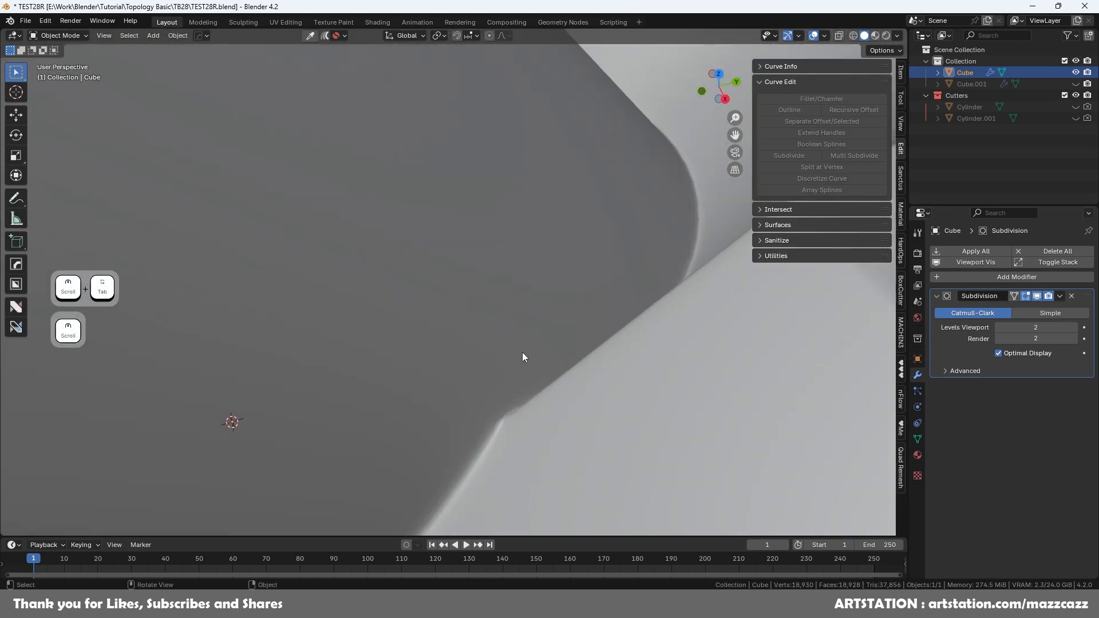
{"action": "middle_click_drag", "start_coordinate": [513, 410], "coordinate": [514, 425]}
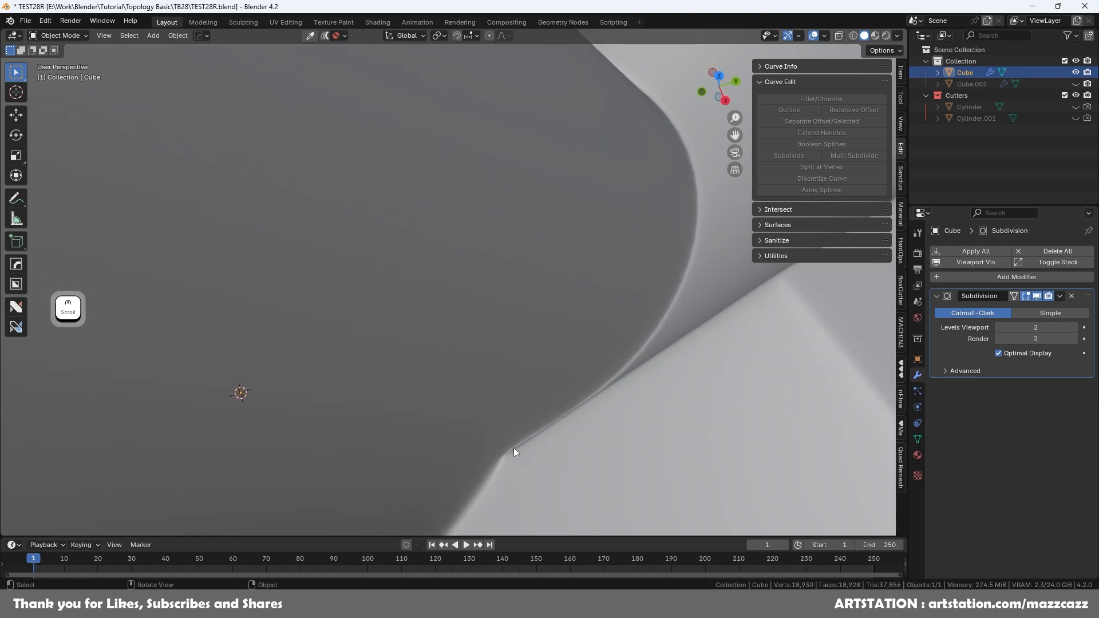
{"action": "scroll", "coordinate": [506, 446], "scroll_direction": "down", "scroll_amount": 8}
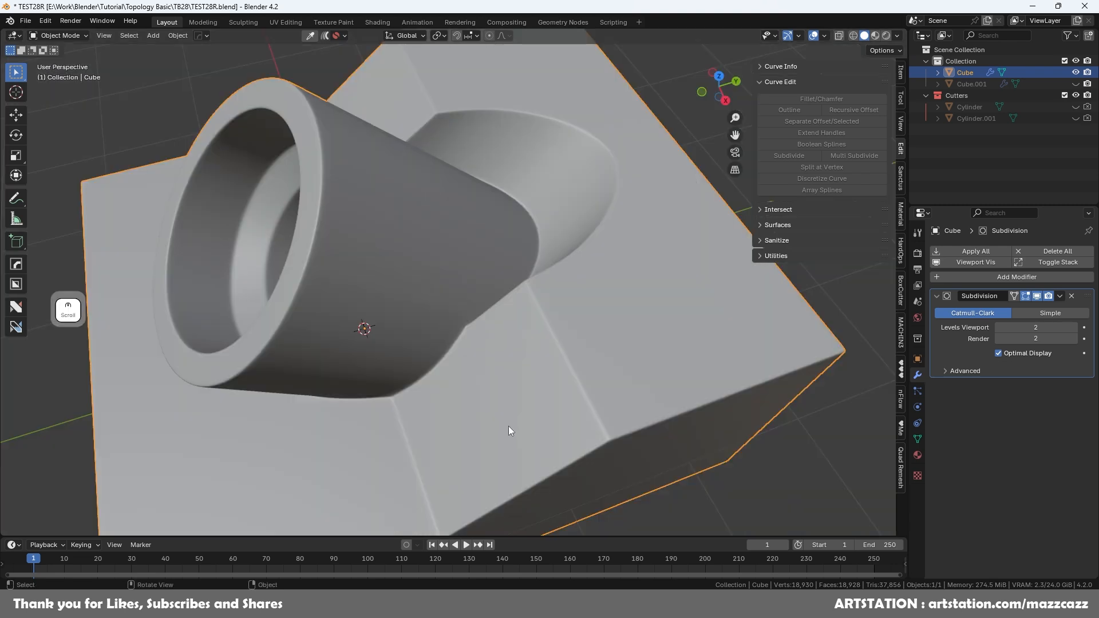
{"action": "middle_click_drag", "start_coordinate": [486, 404], "coordinate": [674, 394]}
{"action": "scroll", "coordinate": [414, 356], "scroll_direction": "up", "scroll_amount": 4}
{"action": "middle_click_drag", "start_coordinate": [286, 335], "coordinate": [415, 371], "text": "shift"}
{"action": "scroll", "coordinate": [451, 360], "scroll_direction": "up", "scroll_amount": 3}
{"action": "scroll", "coordinate": [451, 360], "scroll_direction": "down", "scroll_amount": 3}
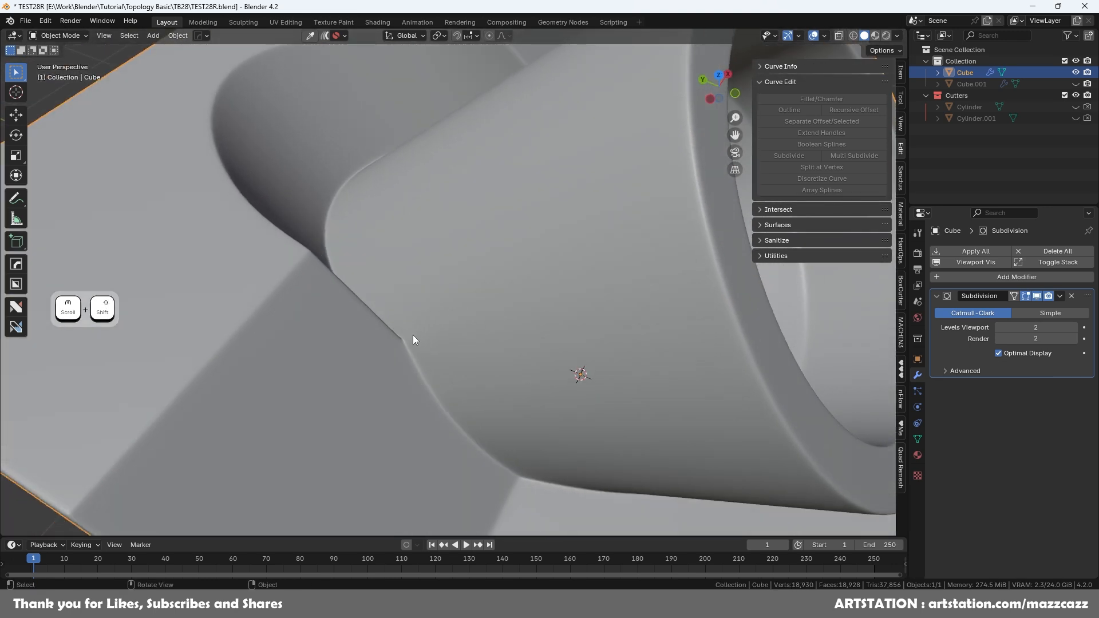
{"action": "scroll", "coordinate": [419, 341], "scroll_direction": "down", "scroll_amount": 6}
{"action": "scroll", "coordinate": [429, 312], "scroll_direction": "up", "scroll_amount": 6}
{"action": "middle_click_drag", "start_coordinate": [410, 339], "coordinate": [630, 414]}
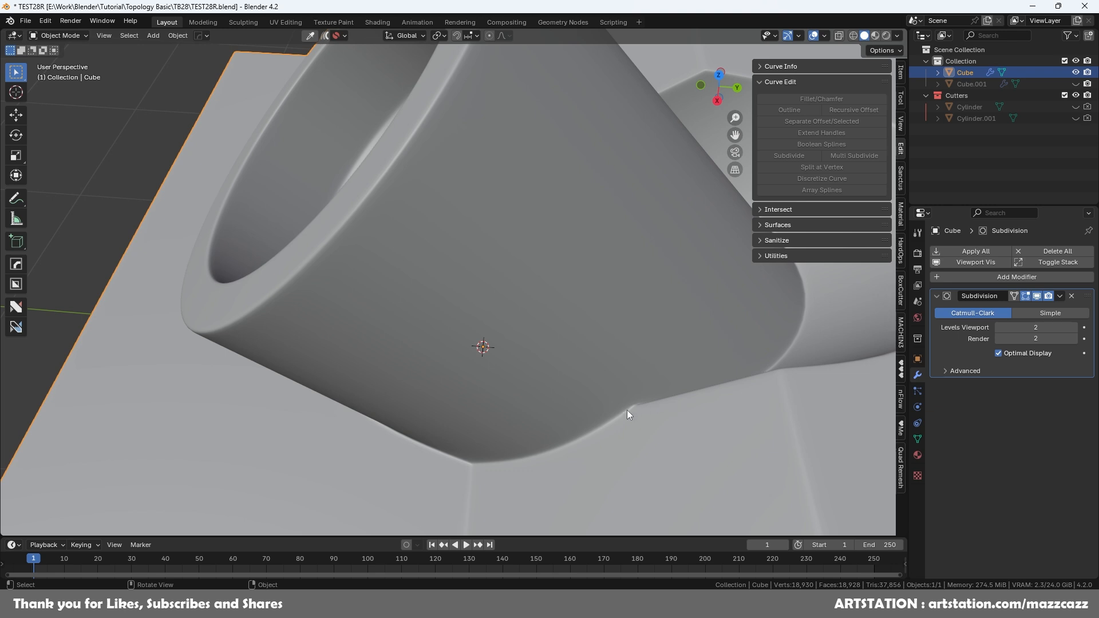
{"action": "middle_click_drag", "start_coordinate": [657, 405], "coordinate": [638, 375]}
- Symmetrize the block's mesh in Edit Mode to carry the cleaned pipe junction to the opposite side, and return to Object Mode
{"action": "scroll", "coordinate": [678, 366], "scroll_direction": "down", "scroll_amount": 6}
{"action": "key", "text": "Tab"}
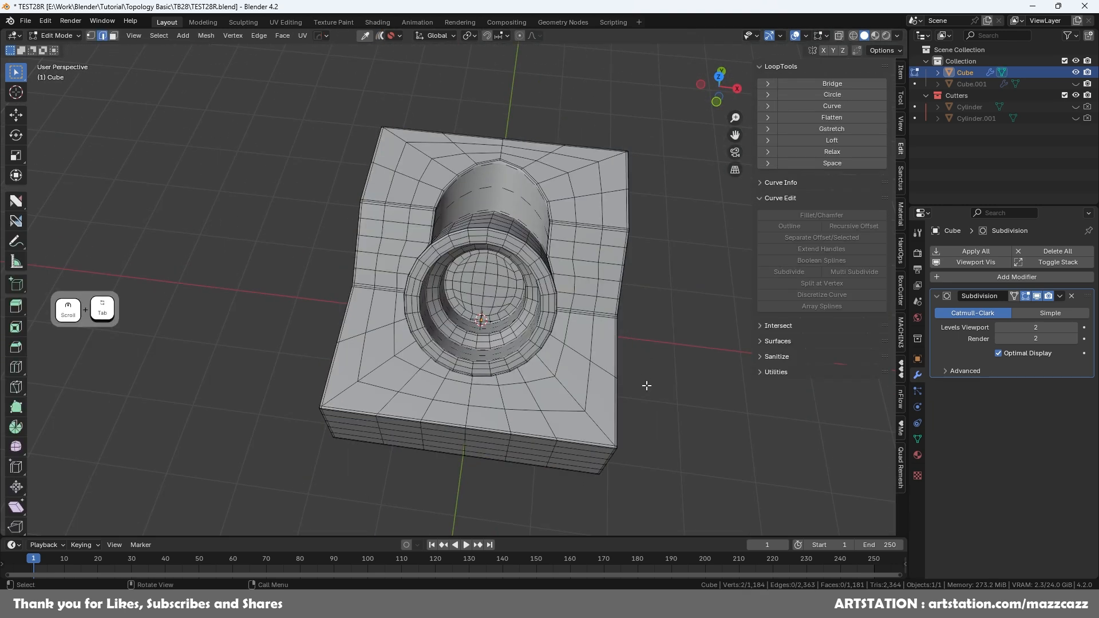
{"action": "key", "text": "alt+x"}
{"action": "key", "text": "Tab"}
{"action": "middle_click_drag", "start_coordinate": [559, 228], "coordinate": [609, 329]}
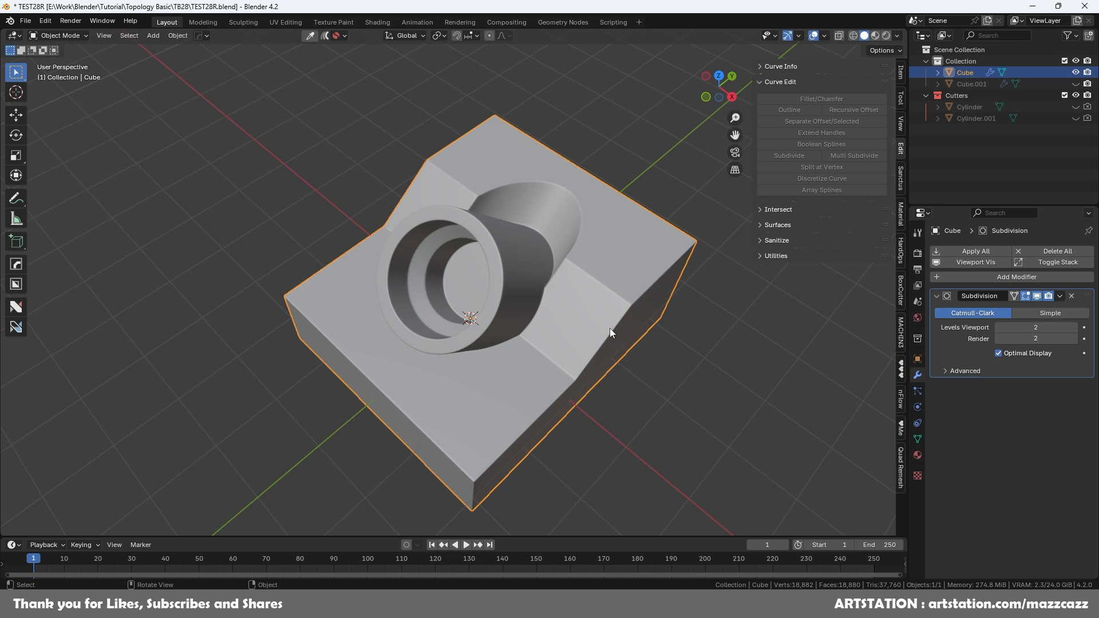